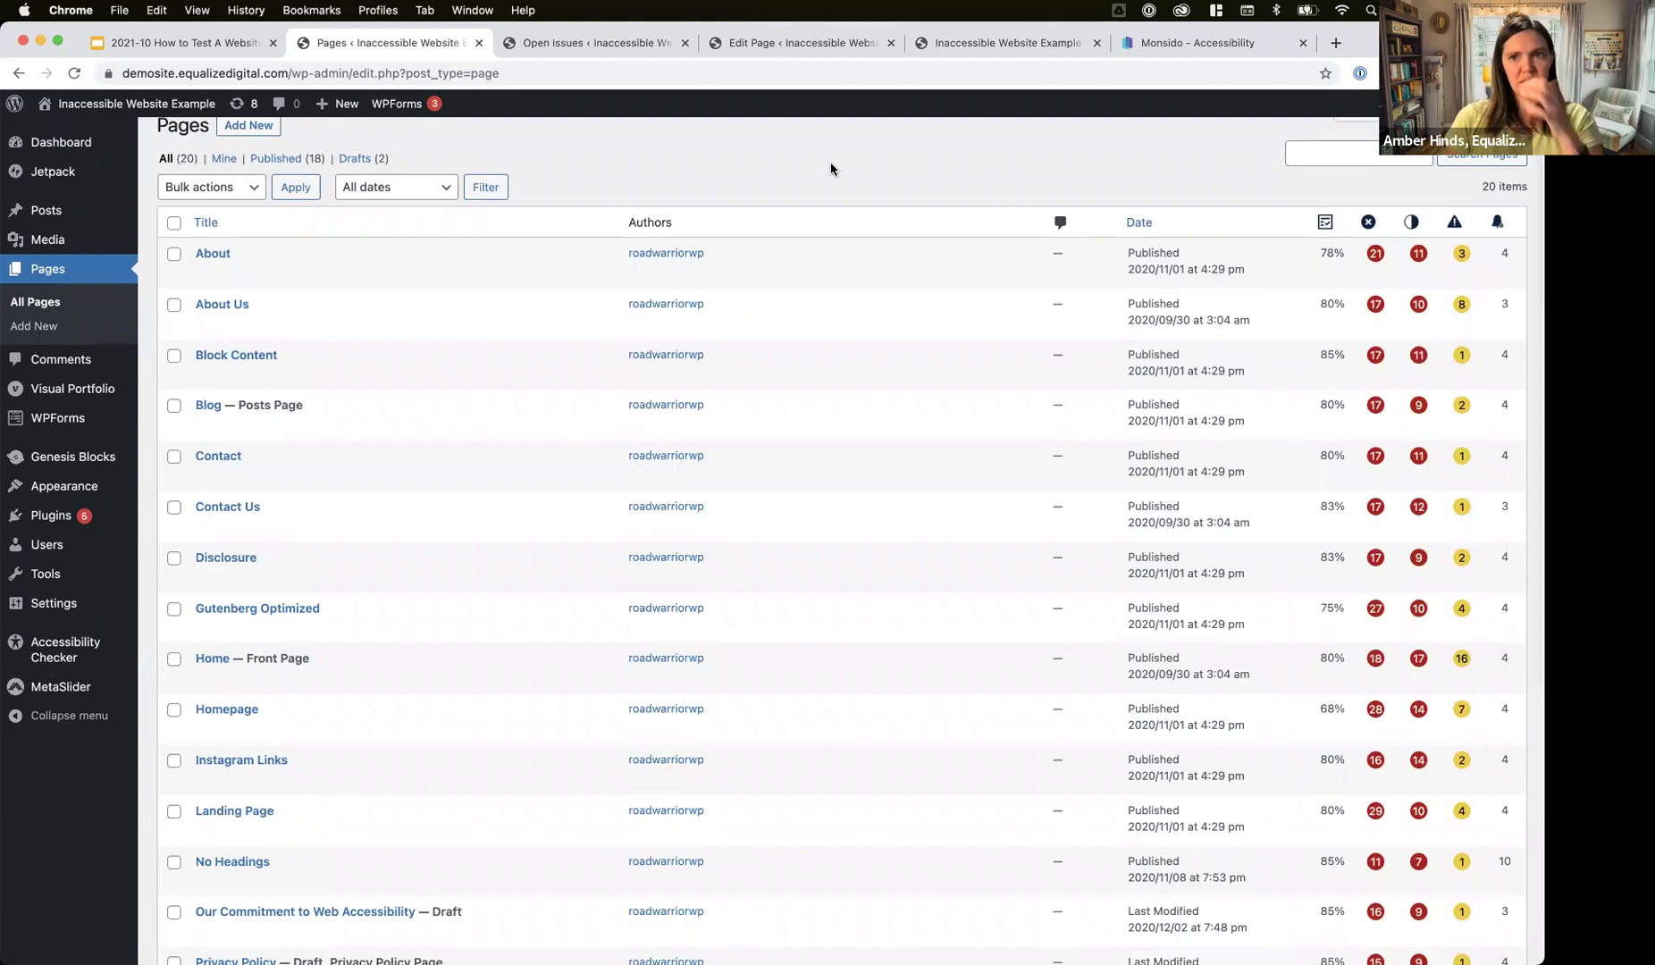
{"action": "scroll", "coordinate": [1450, 205], "scroll_direction": "up", "scroll_amount": 1}
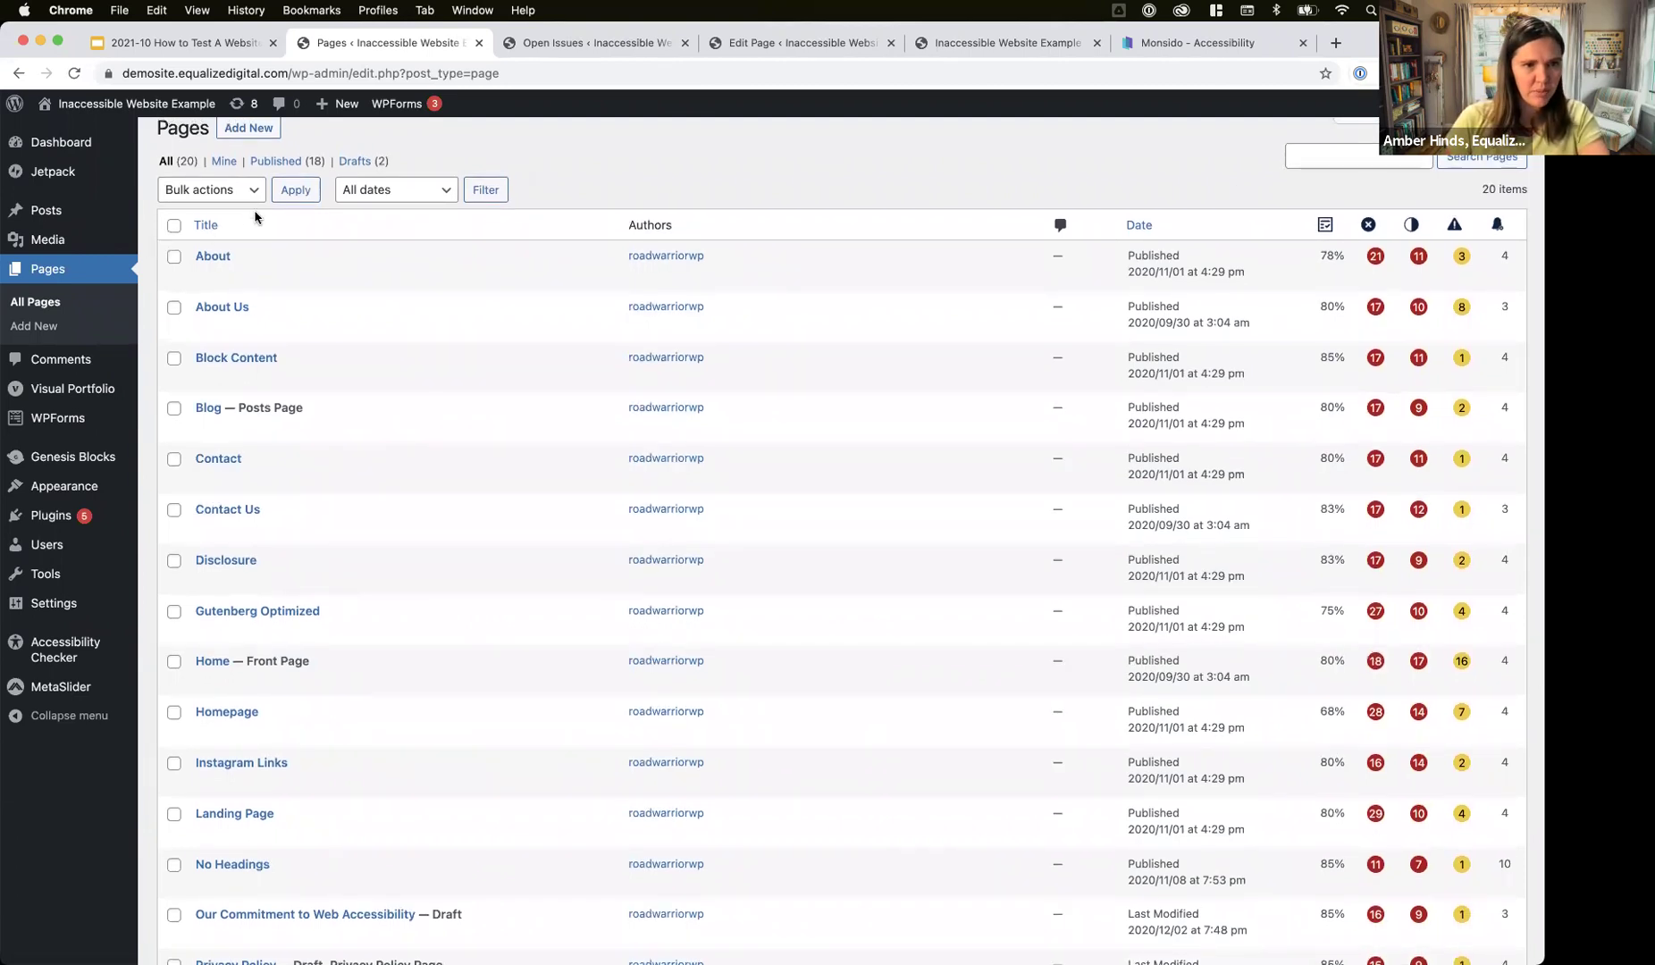
{"action": "scroll", "coordinate": [304, 952], "scroll_direction": "up", "scroll_amount": 1}
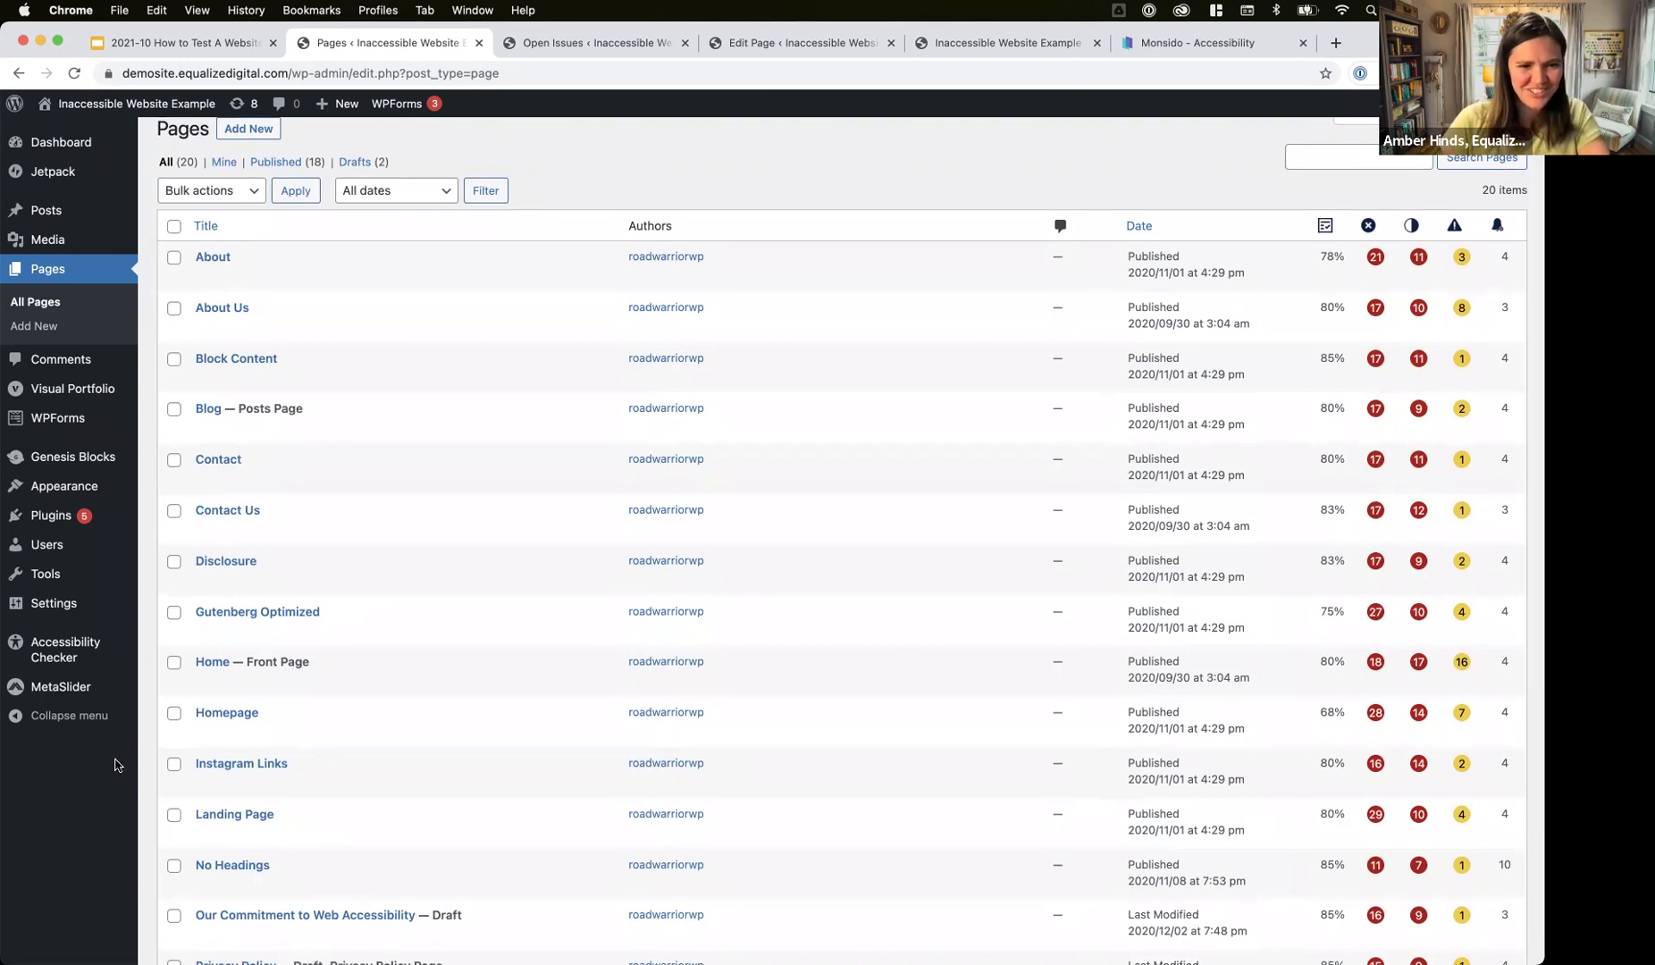
{"action": "scroll", "coordinate": [627, 328], "scroll_direction": "down", "scroll_amount": 1}
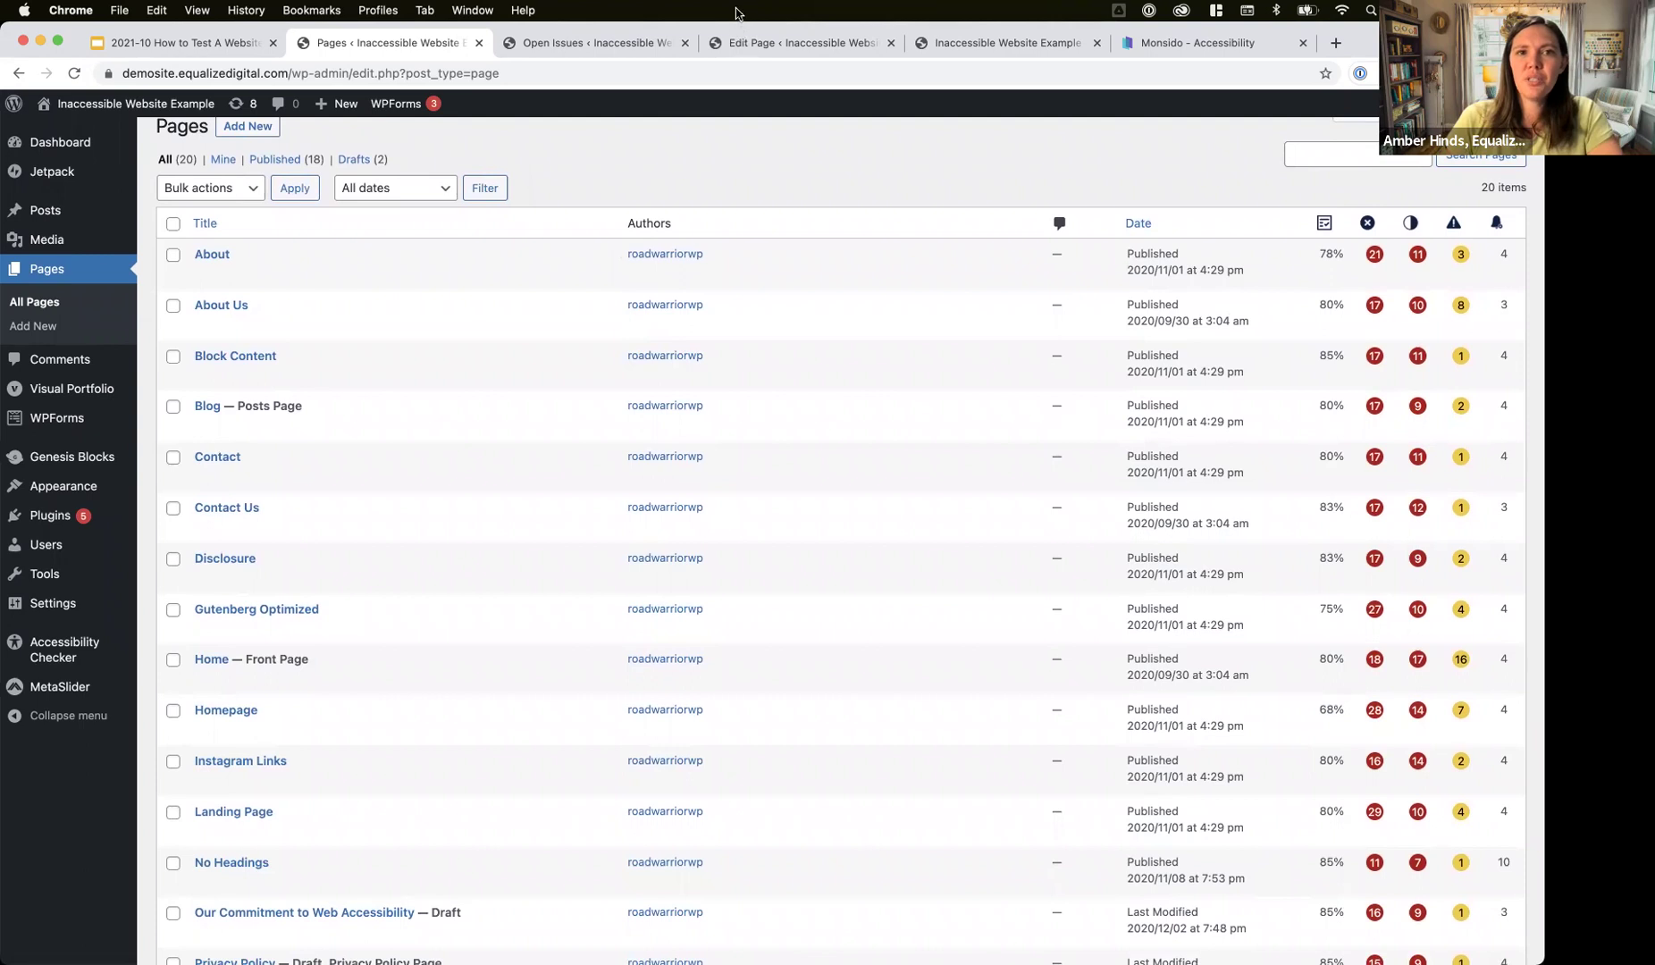
{"action": "scroll", "coordinate": [1433, 277], "scroll_direction": "left", "scroll_amount": 1}
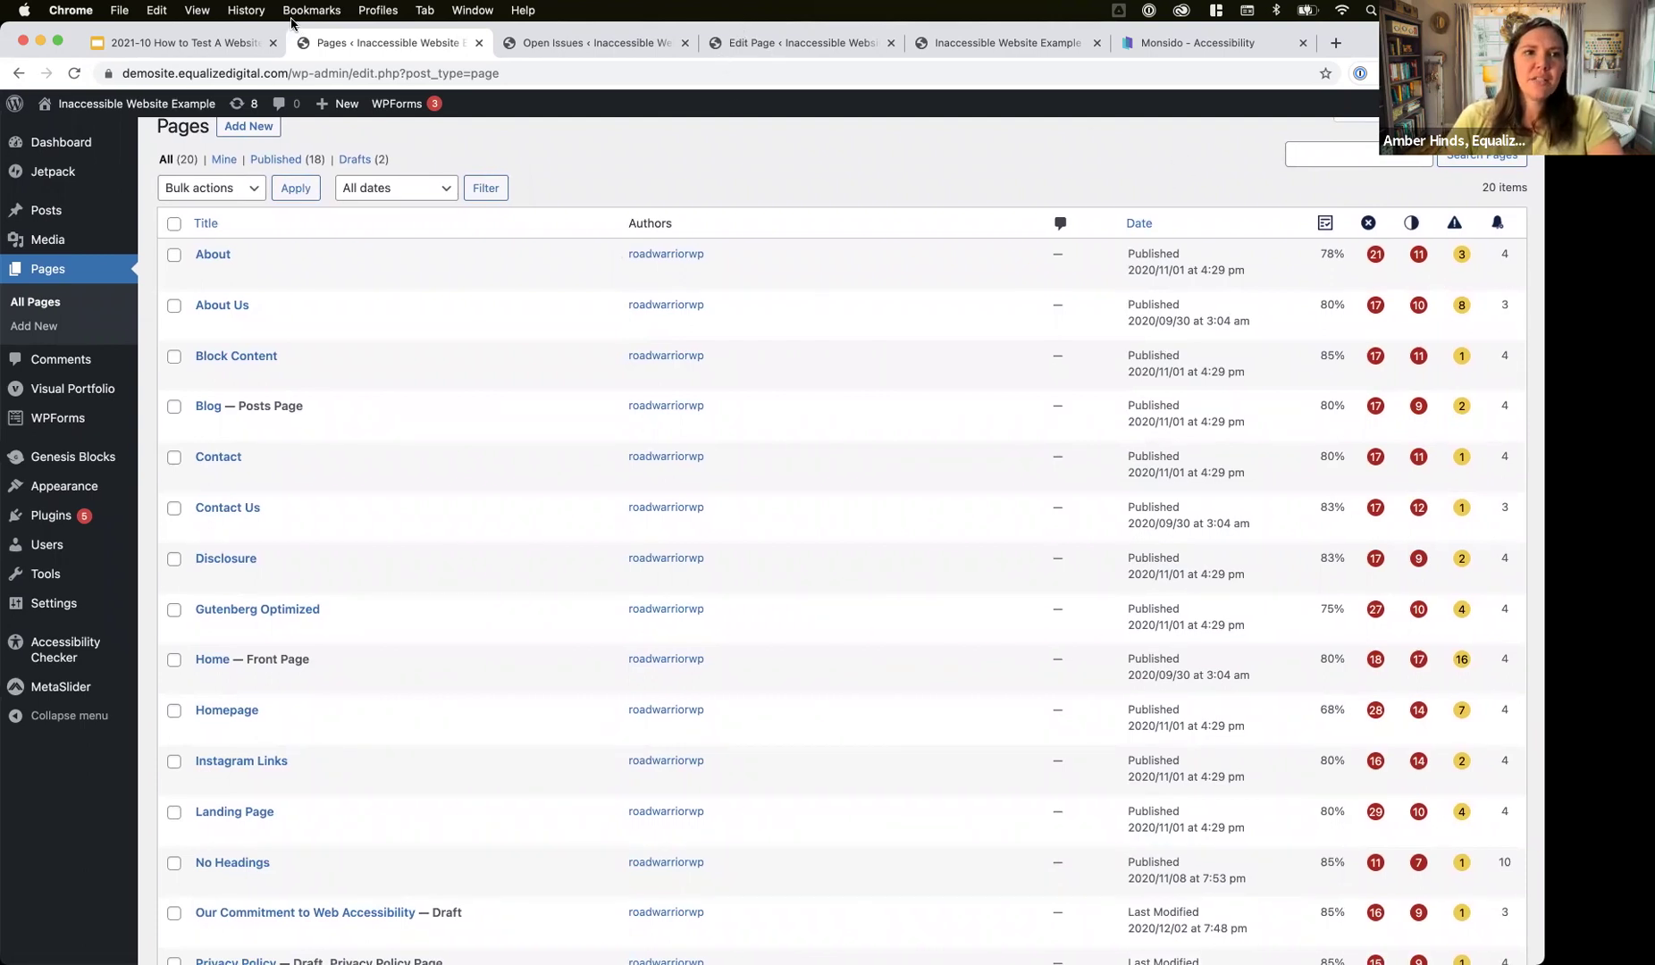
{"action": "left_click_drag", "start_coordinate": [292, 24], "coordinate": [286, 56]}
{"action": "scroll", "coordinate": [998, 275], "scroll_direction": "down", "scroll_amount": 1}
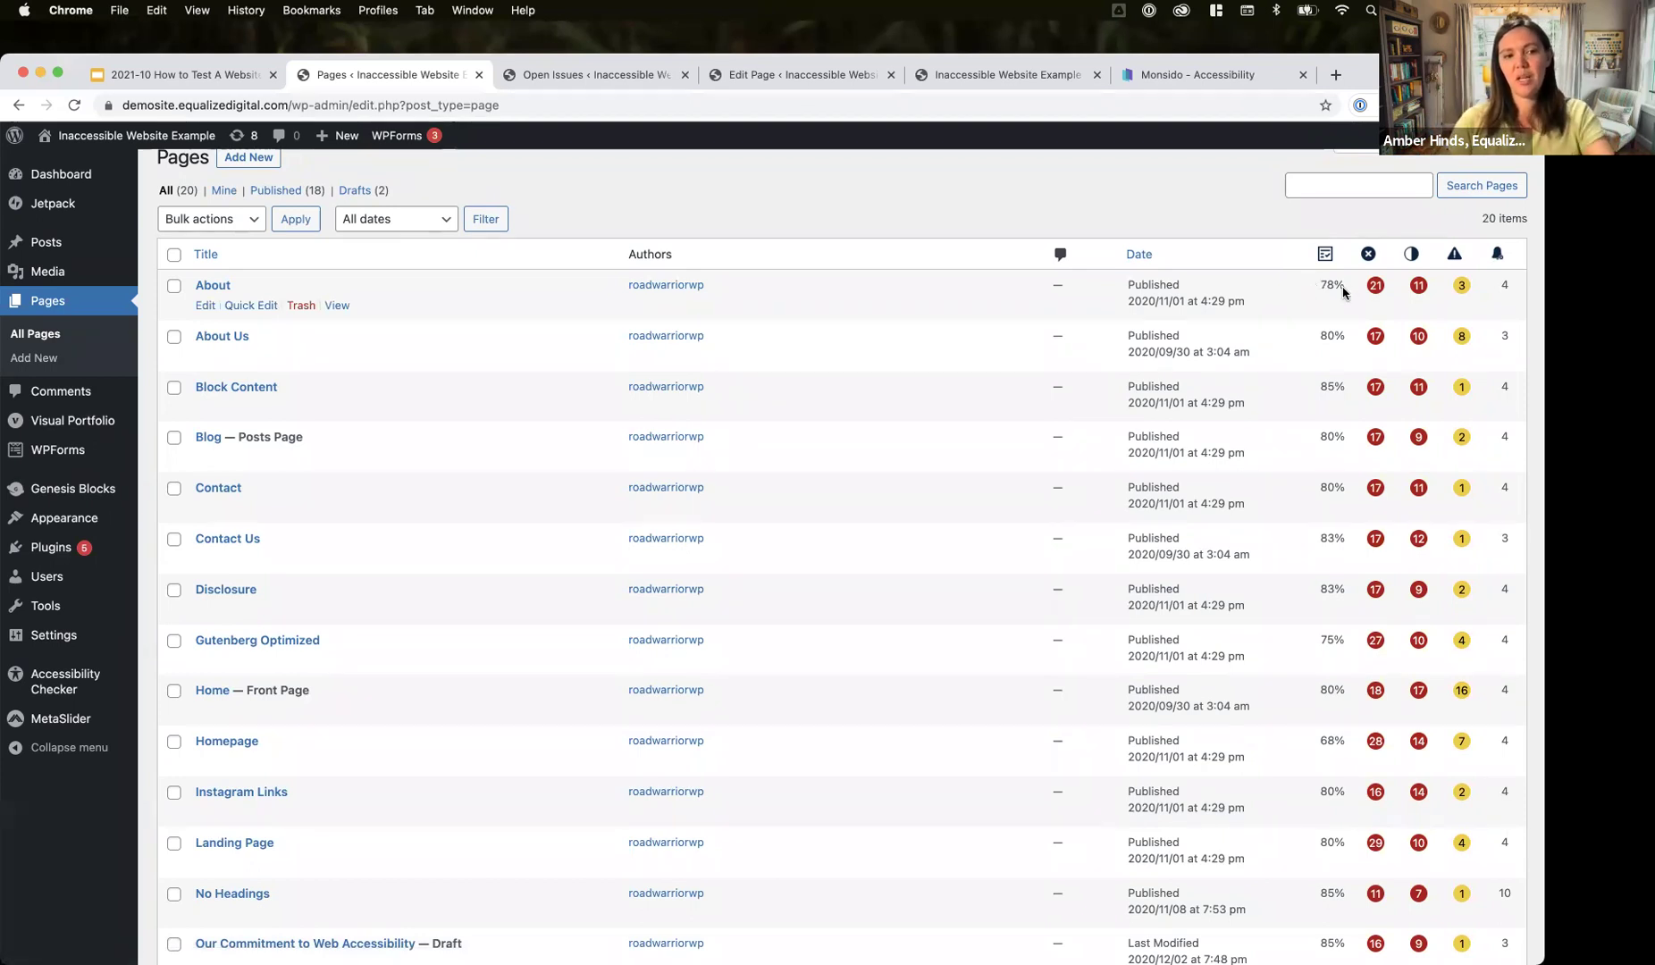
- Look through the accessibility score, error, contrast and warning columns for all entries in the Pages list
{"action": "scroll", "coordinate": [1371, 298], "scroll_direction": "down", "scroll_amount": 5}
{"action": "scroll", "coordinate": [1370, 297], "scroll_direction": "down", "scroll_amount": 4}
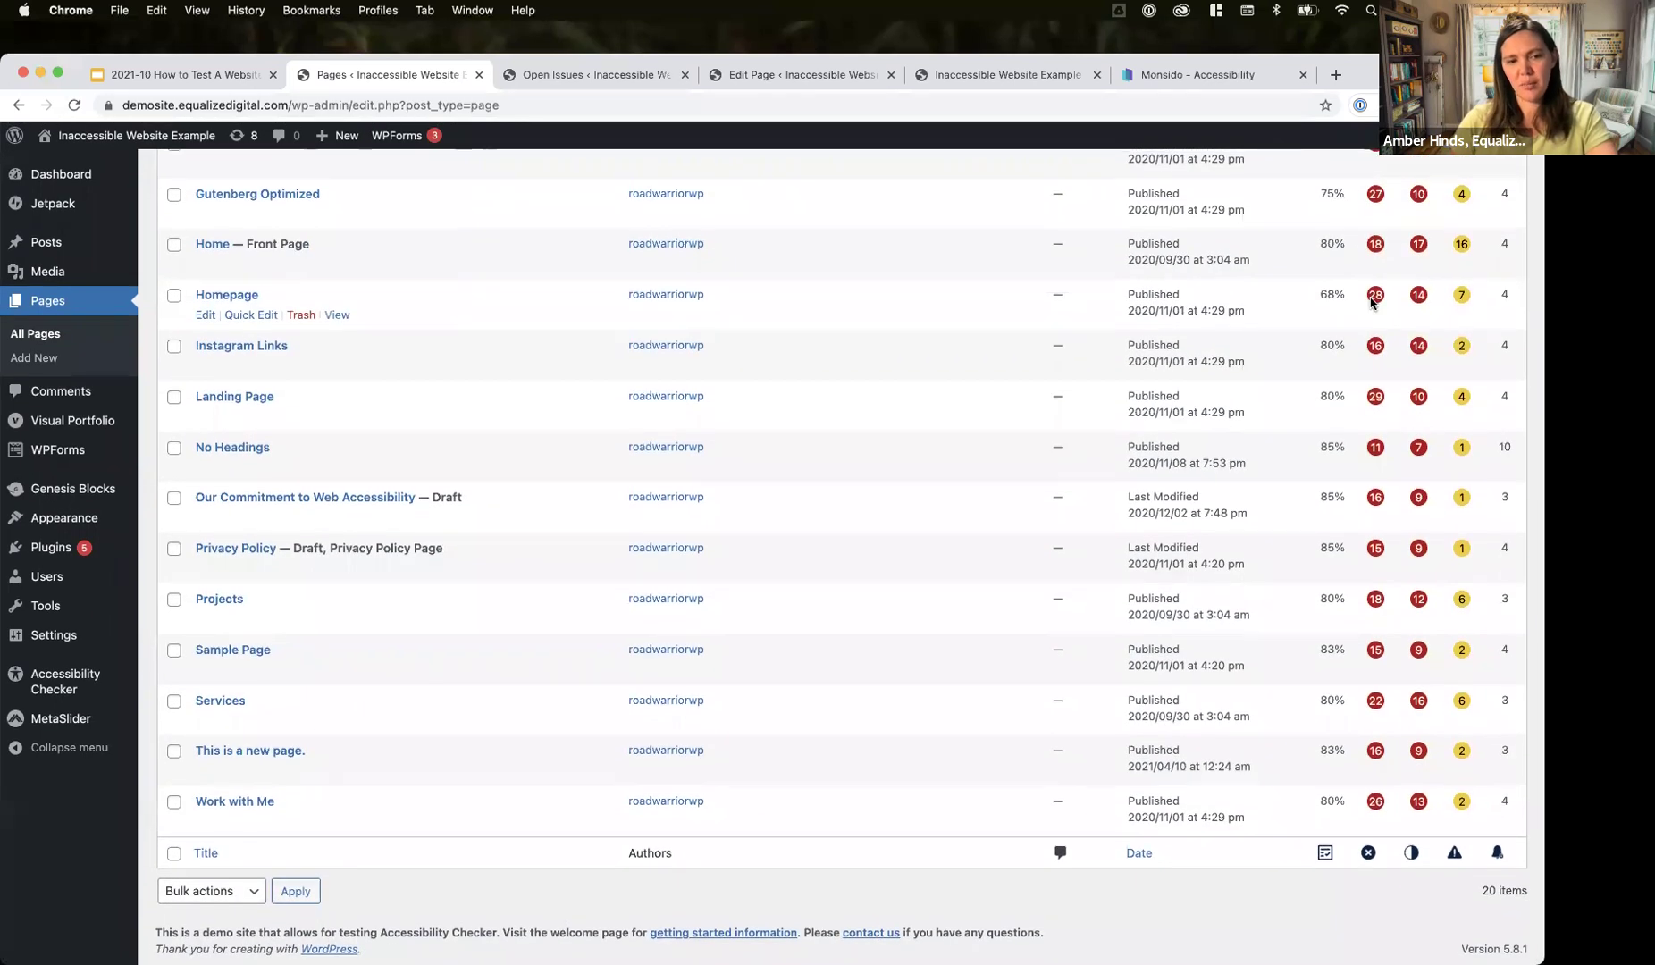
{"action": "scroll", "coordinate": [1371, 301], "scroll_direction": "up", "scroll_amount": 10}
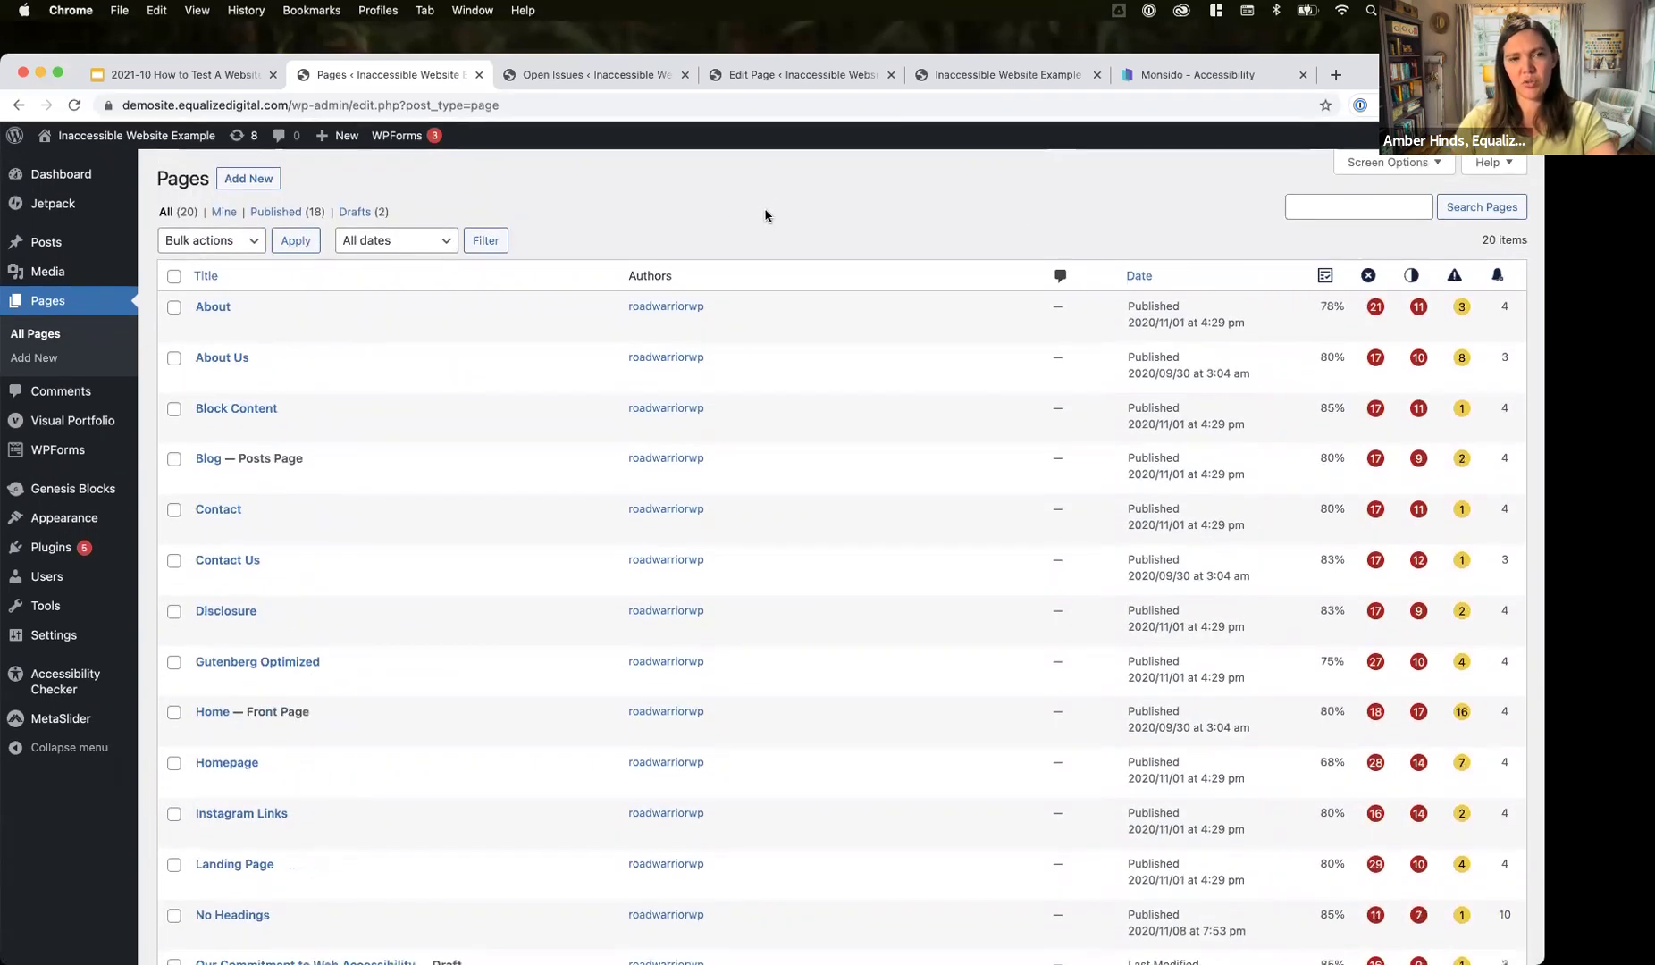
- Switch to the Accessibility Checker's Open Issues page and examine the first issue's post type, affected code and available actions
{"action": "left_click", "coordinate": [548, 79]}
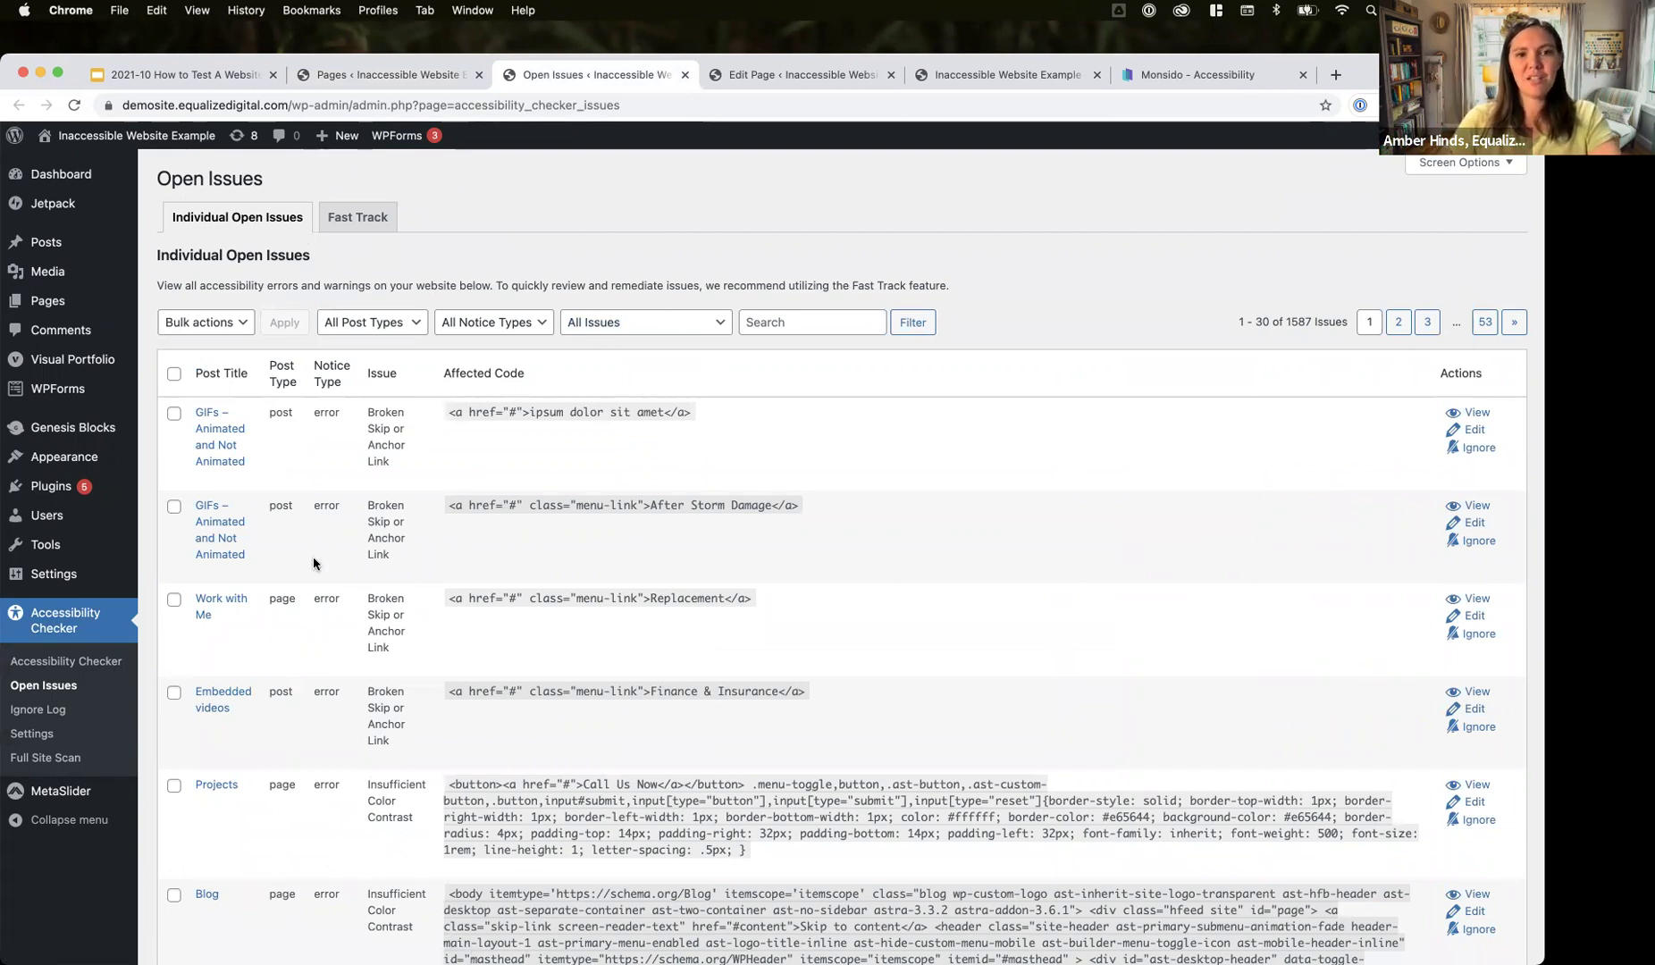
{"action": "double_click", "coordinate": [278, 418]}
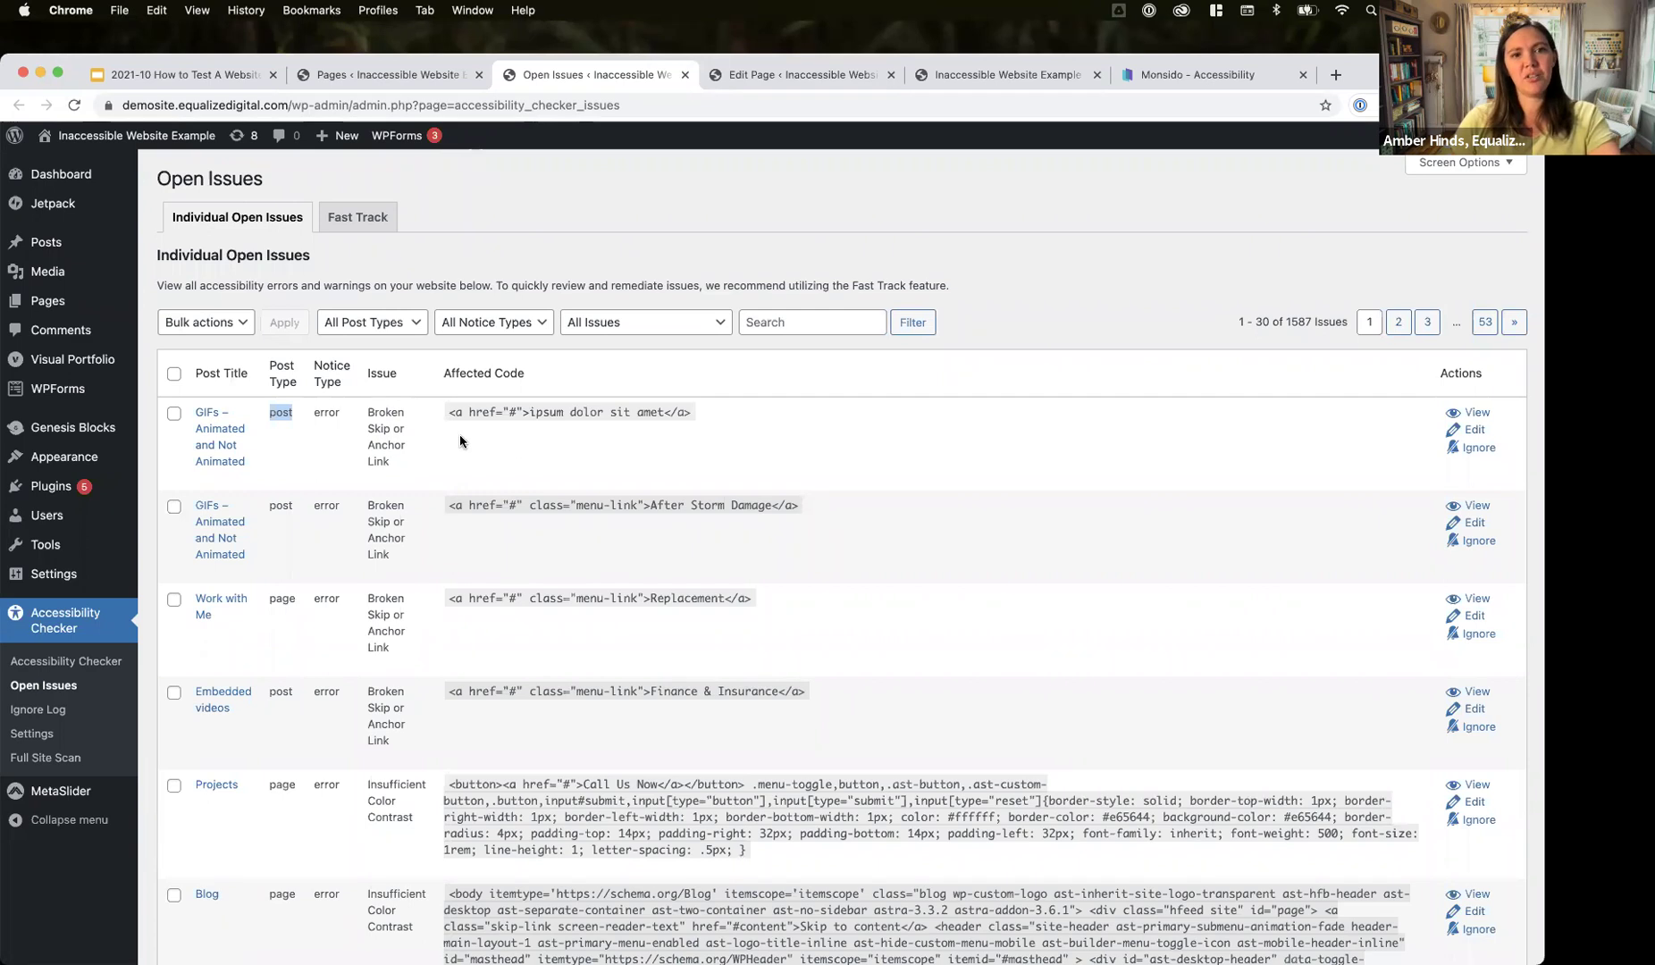
{"action": "left_click_drag", "start_coordinate": [447, 412], "coordinate": [692, 420]}
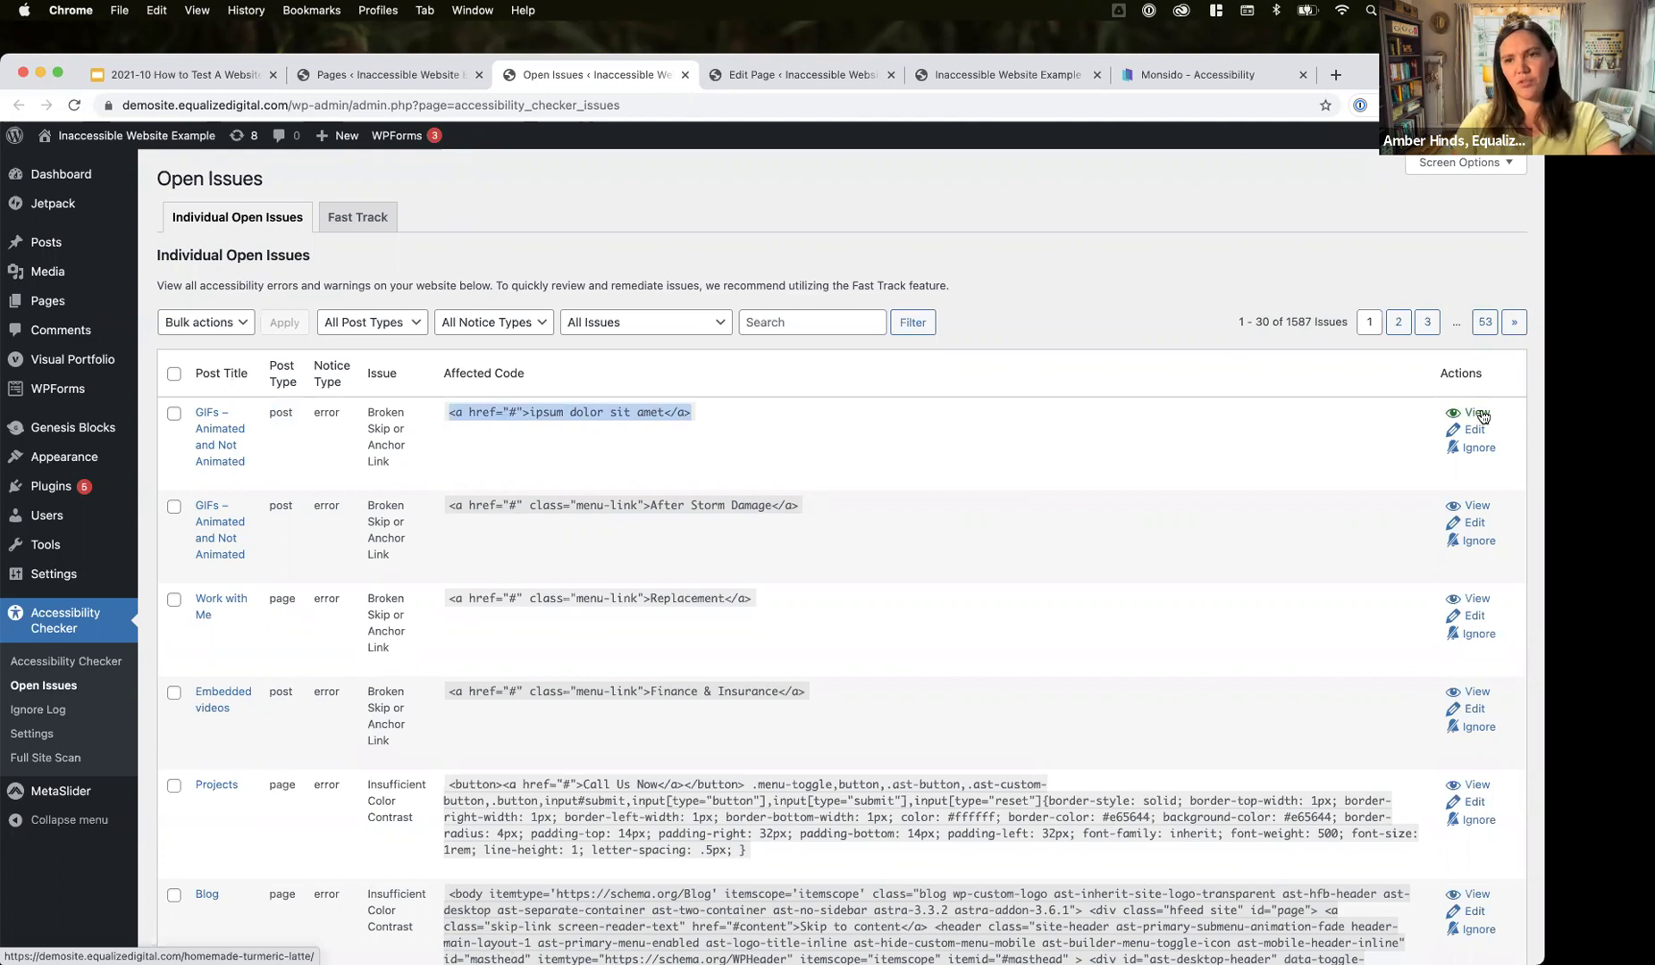
{"action": "left_click", "coordinate": [706, 429]}
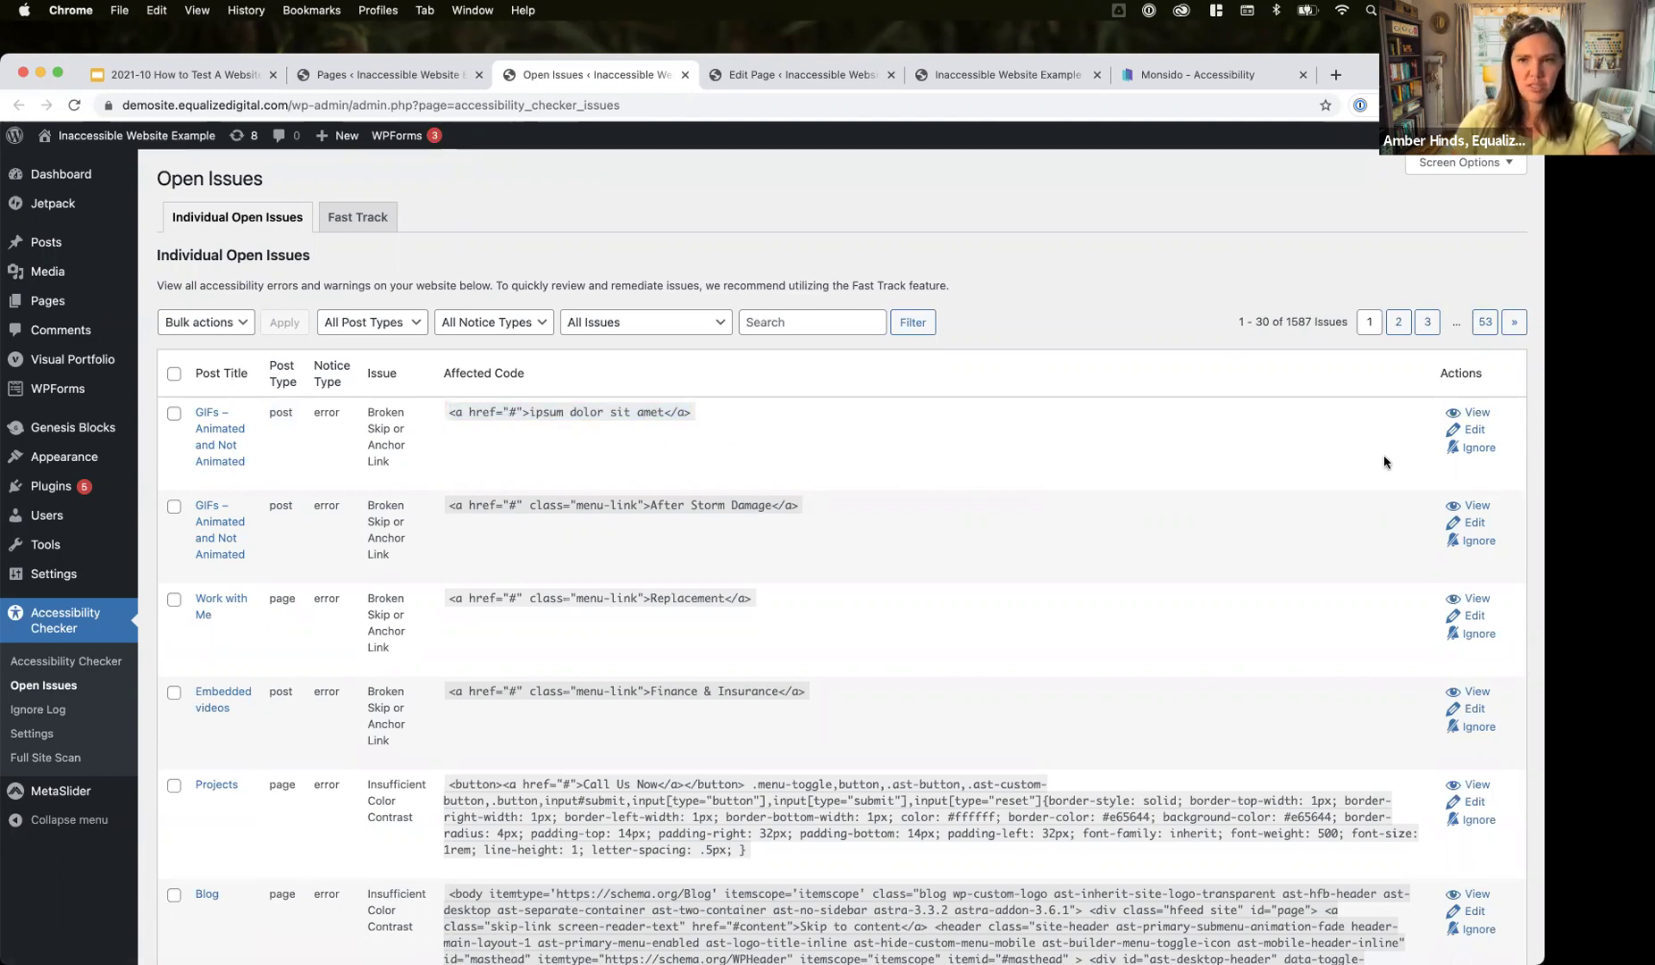
{"action": "left_click", "coordinate": [1473, 451]}
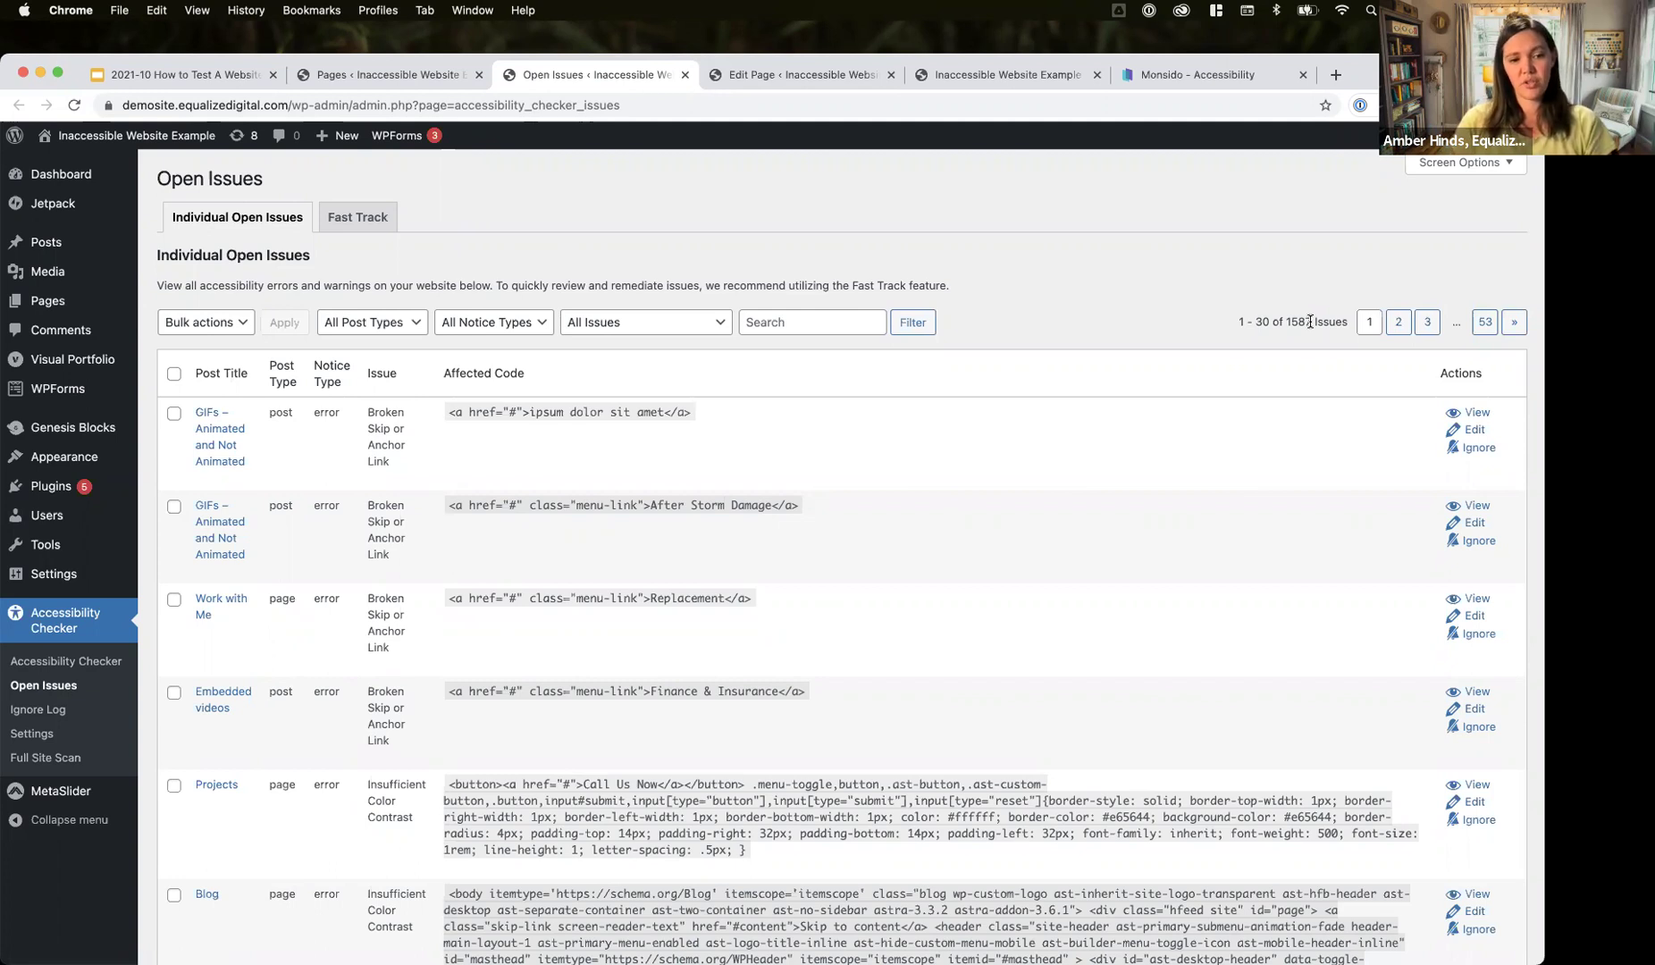
- Show the Fast Track issues and examine the first code snippet's link tag, logo image source and alt attribute
{"action": "left_click", "coordinate": [362, 218]}
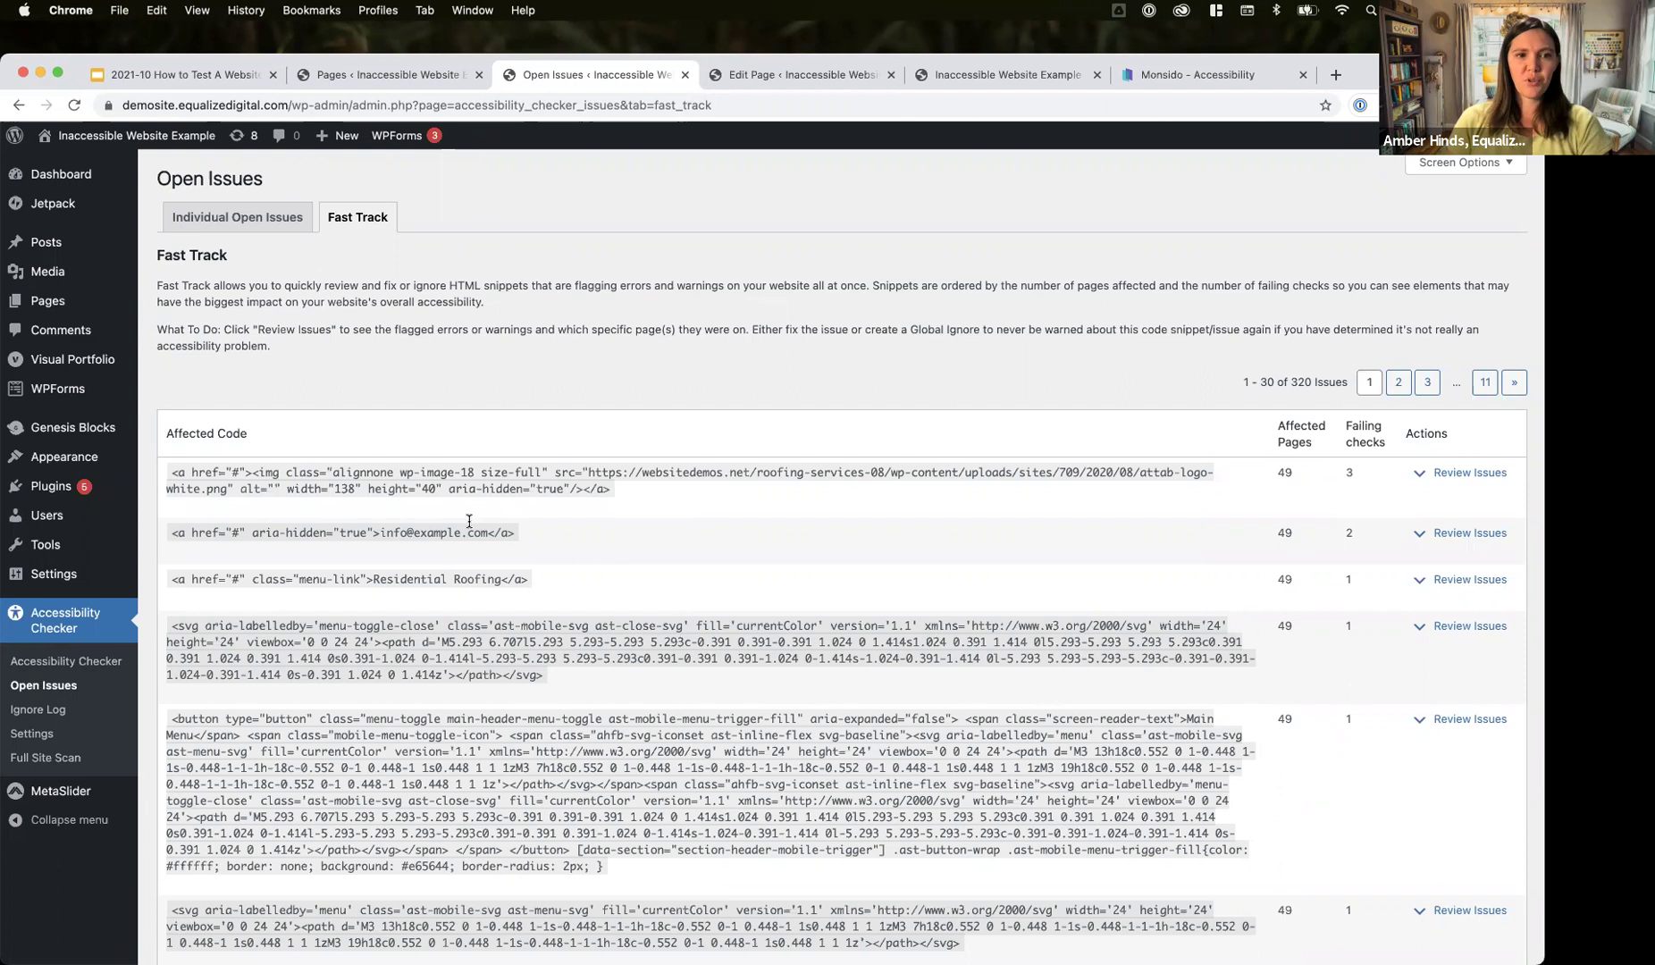
{"action": "left_click_drag", "start_coordinate": [172, 473], "coordinate": [252, 473]}
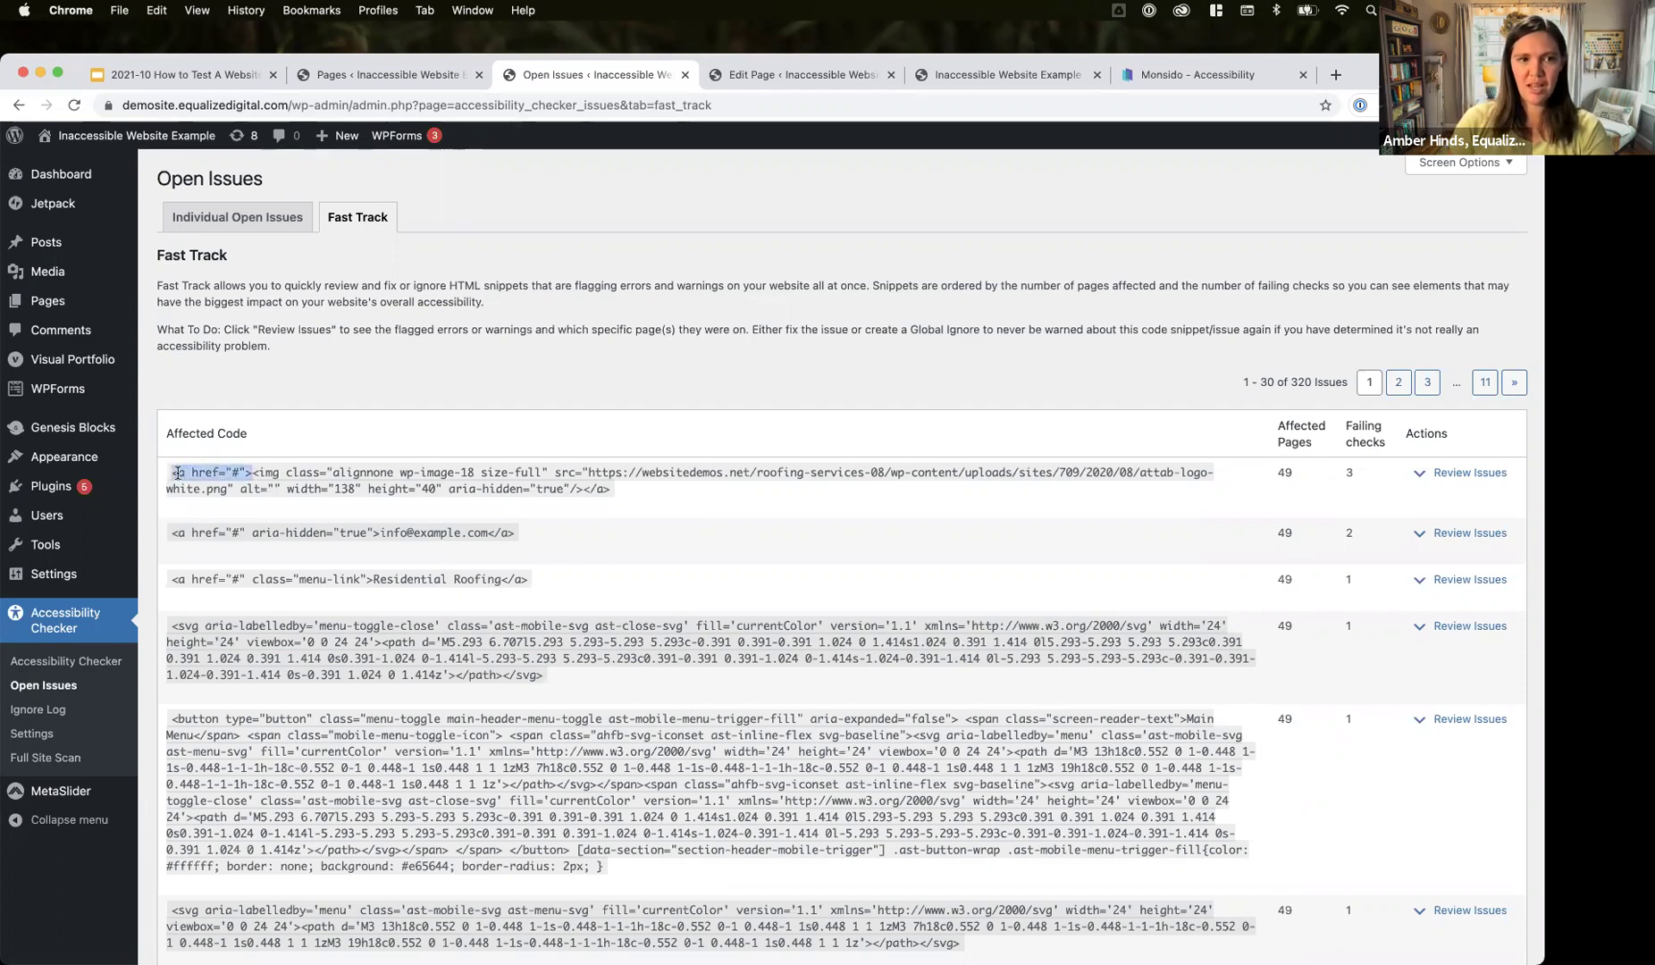
{"action": "left_click_drag", "start_coordinate": [231, 473], "coordinate": [275, 474]}
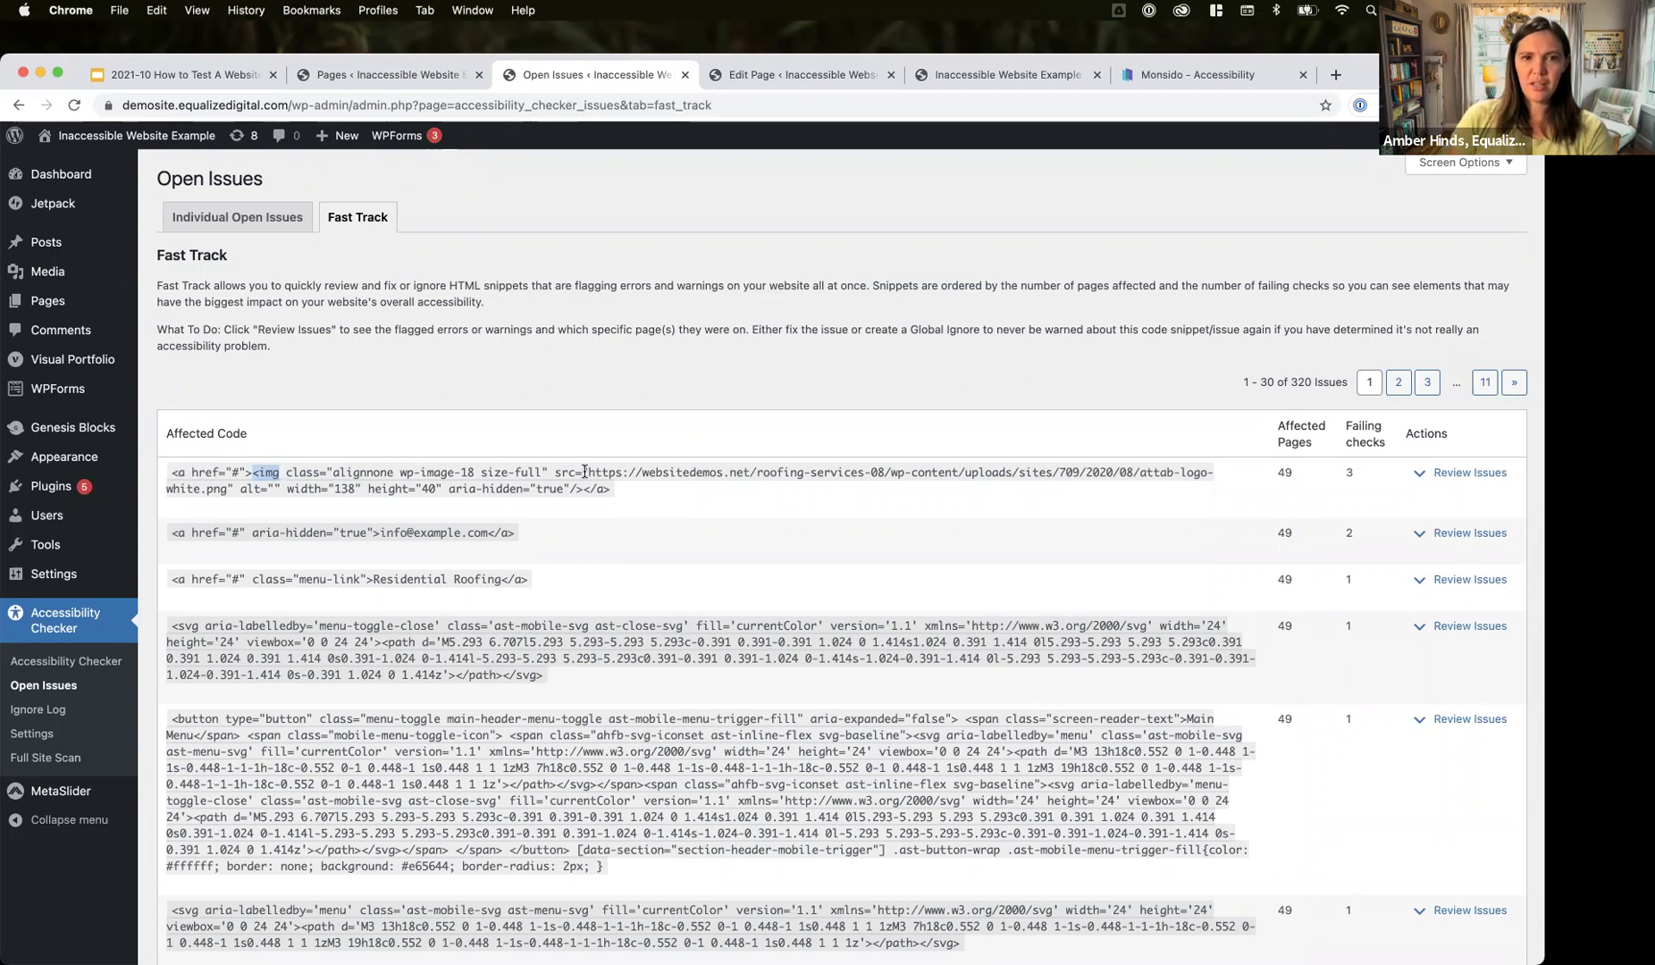
{"action": "left_click_drag", "start_coordinate": [593, 473], "coordinate": [905, 473]}
{"action": "left_click_drag", "start_coordinate": [1139, 474], "coordinate": [228, 485]}
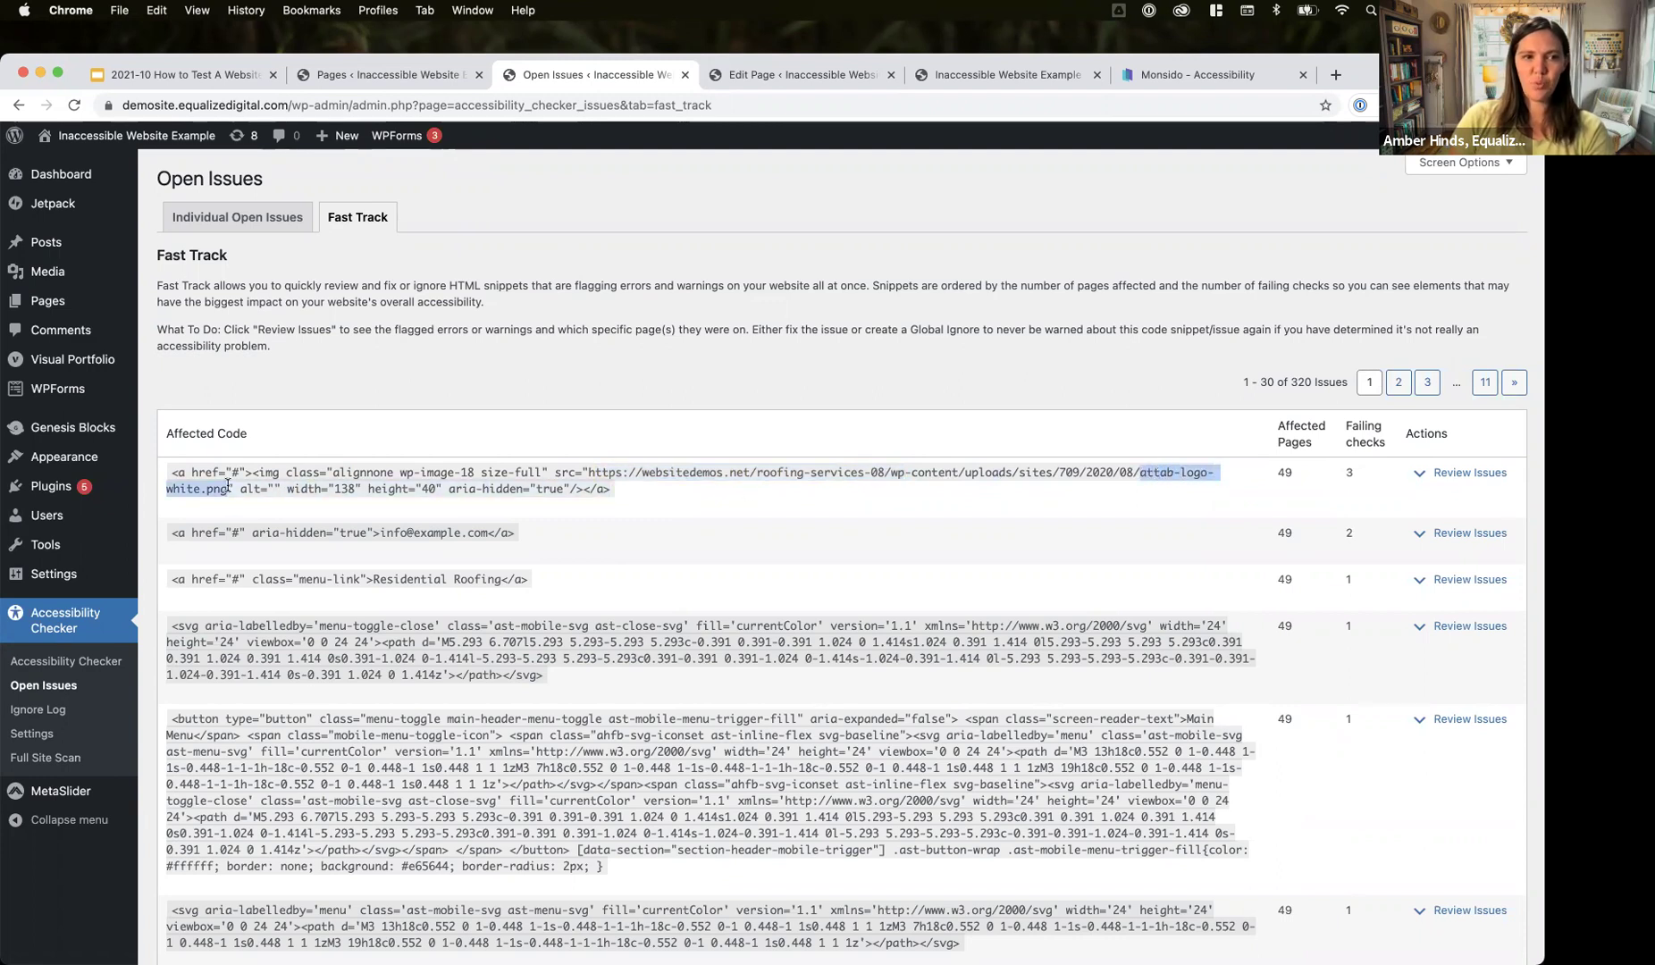
{"action": "left_click", "coordinate": [268, 490]}
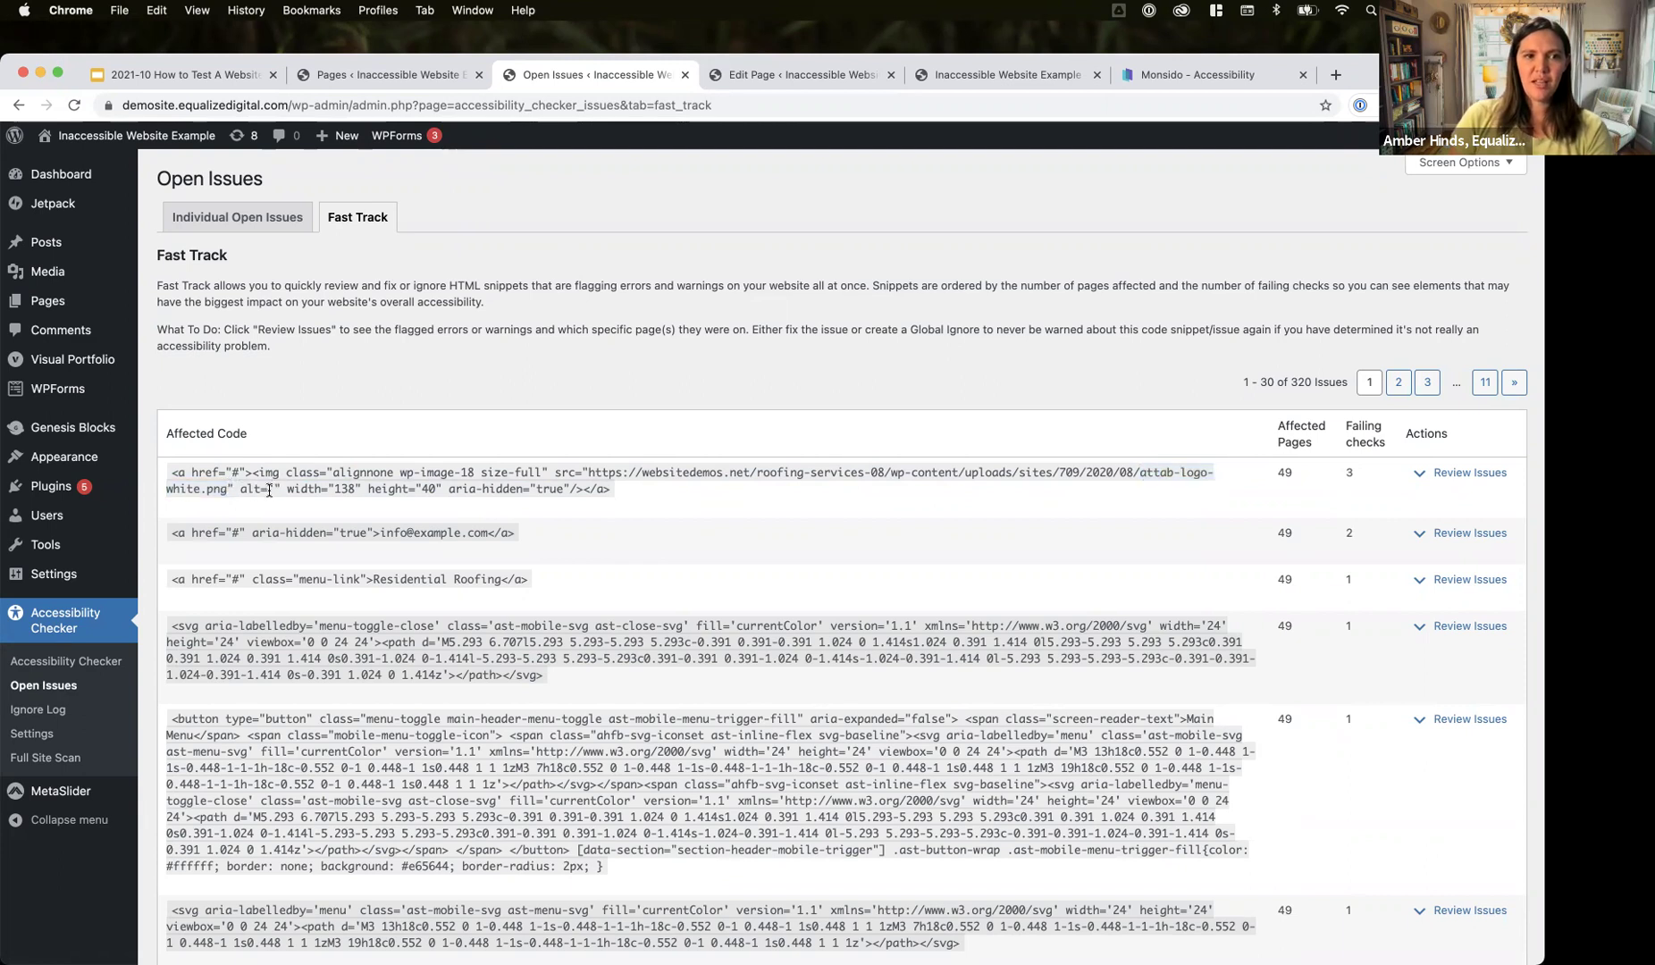
{"action": "left_click_drag", "start_coordinate": [279, 489], "coordinate": [247, 490]}
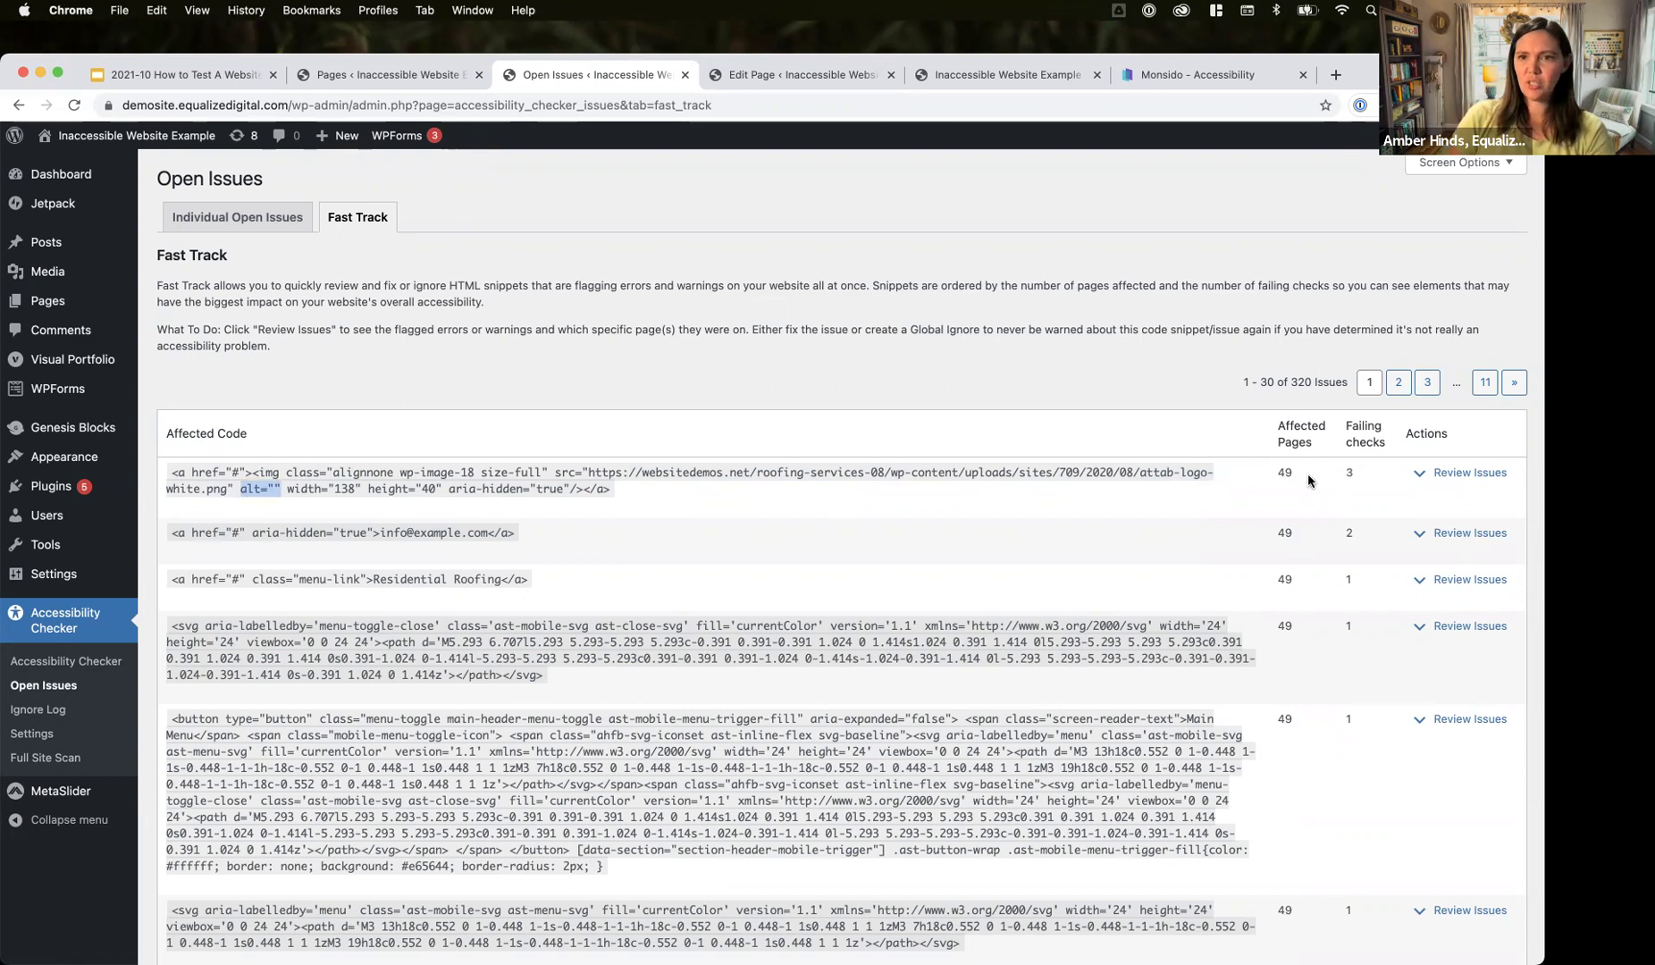
- Check the first snippet's affected pages and failing checks, expanding its issues to read each check name
{"action": "left_click", "coordinate": [1291, 425]}
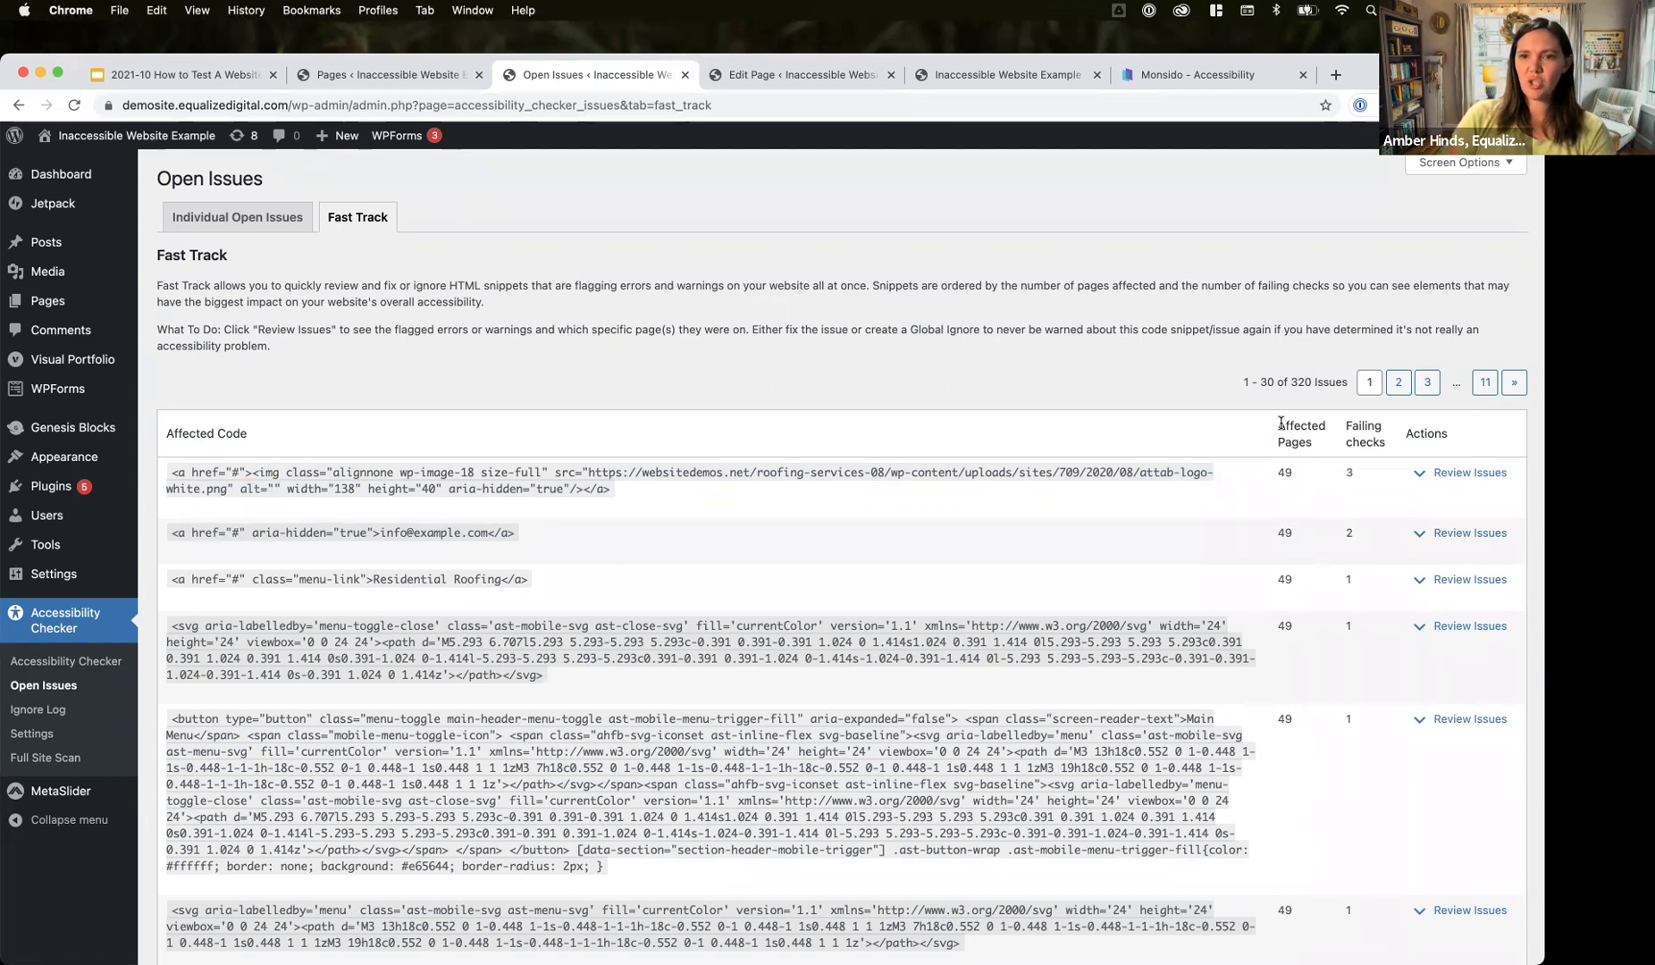
{"action": "left_click_drag", "start_coordinate": [1278, 422], "coordinate": [1273, 477]}
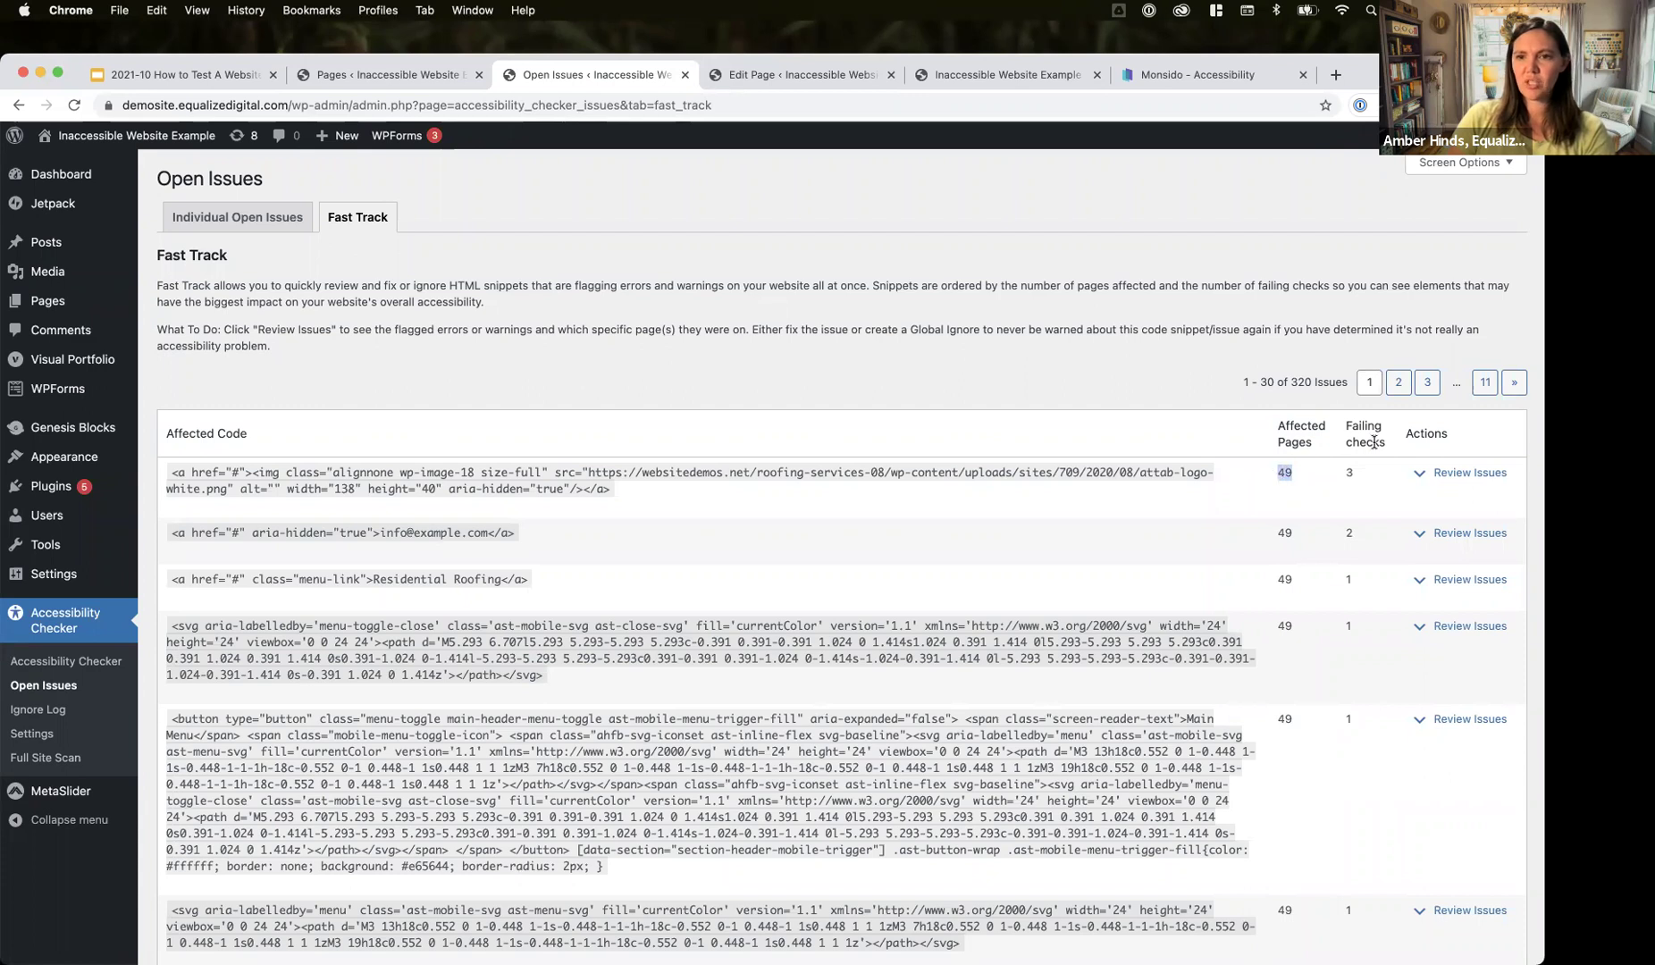
{"action": "left_click", "coordinate": [1350, 425]}
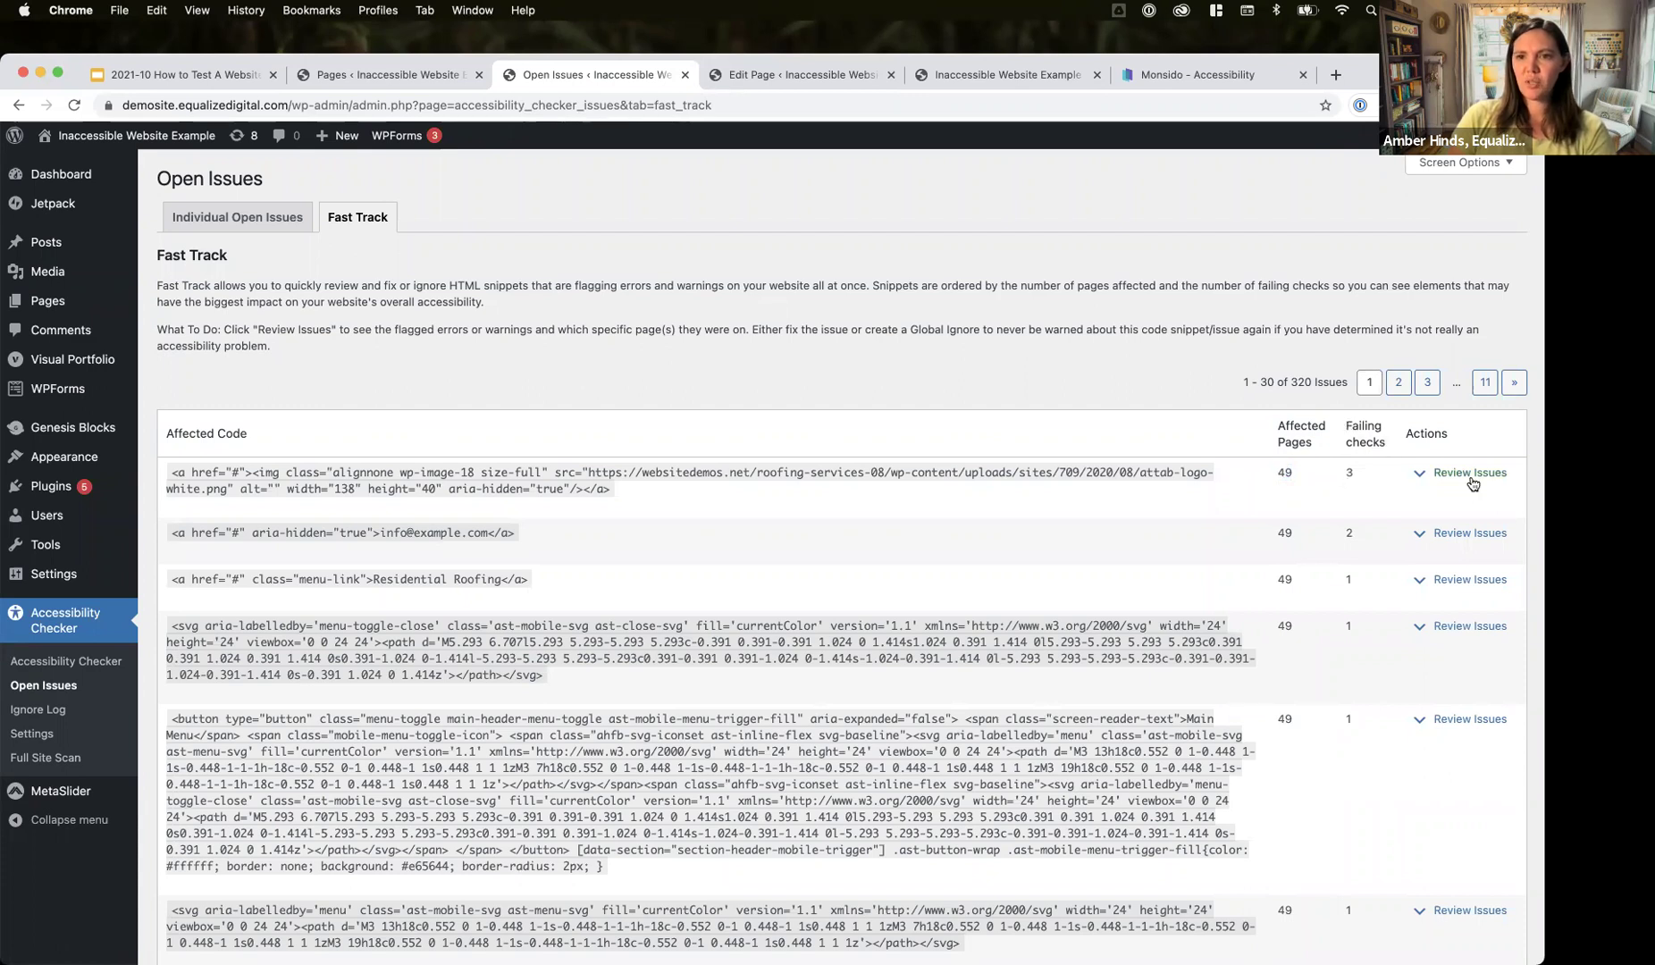
{"action": "left_click", "coordinate": [1421, 479]}
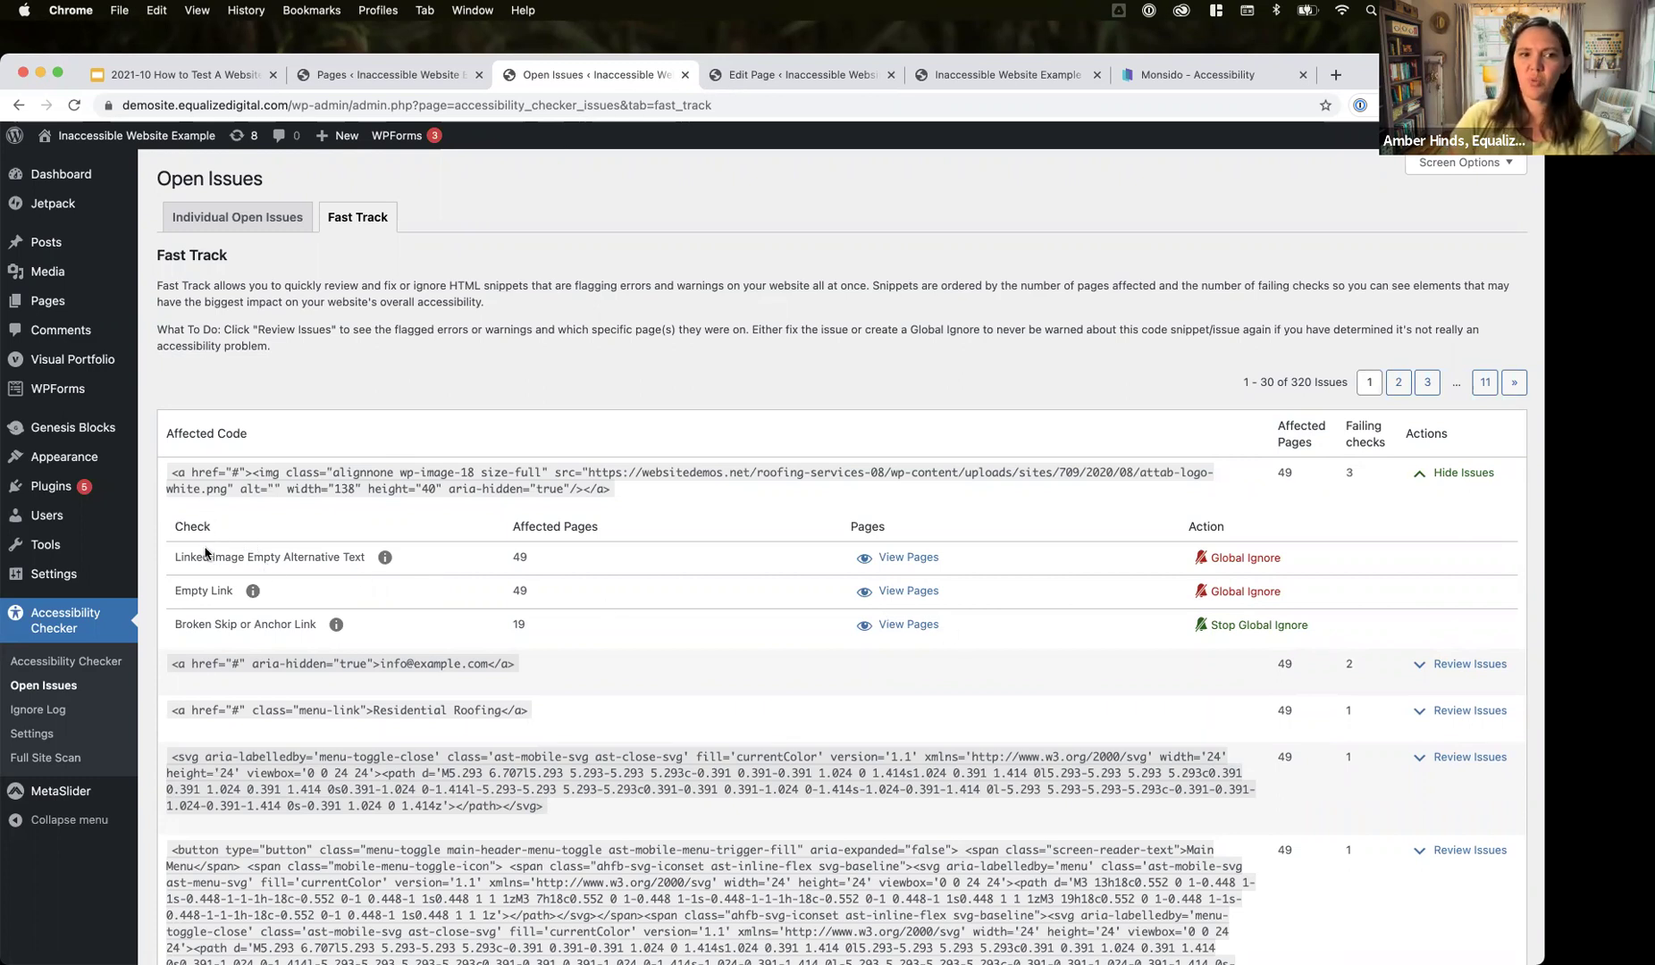
{"action": "left_click_drag", "start_coordinate": [175, 560], "coordinate": [364, 563]}
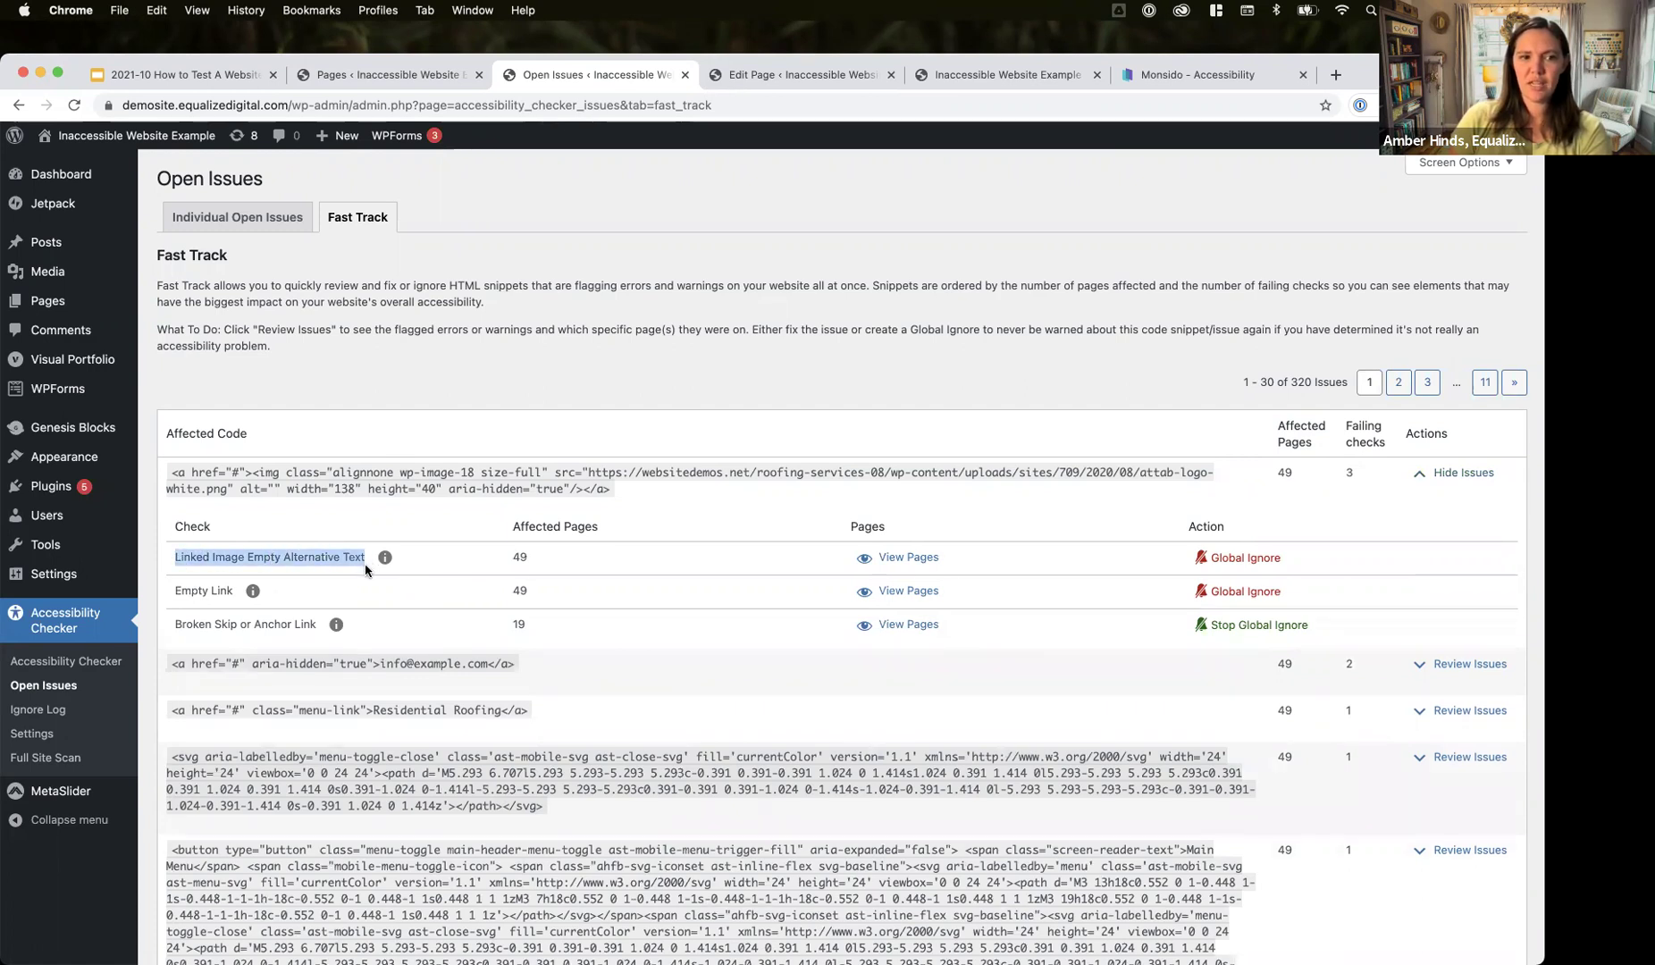
{"action": "triple_click", "coordinate": [194, 589]}
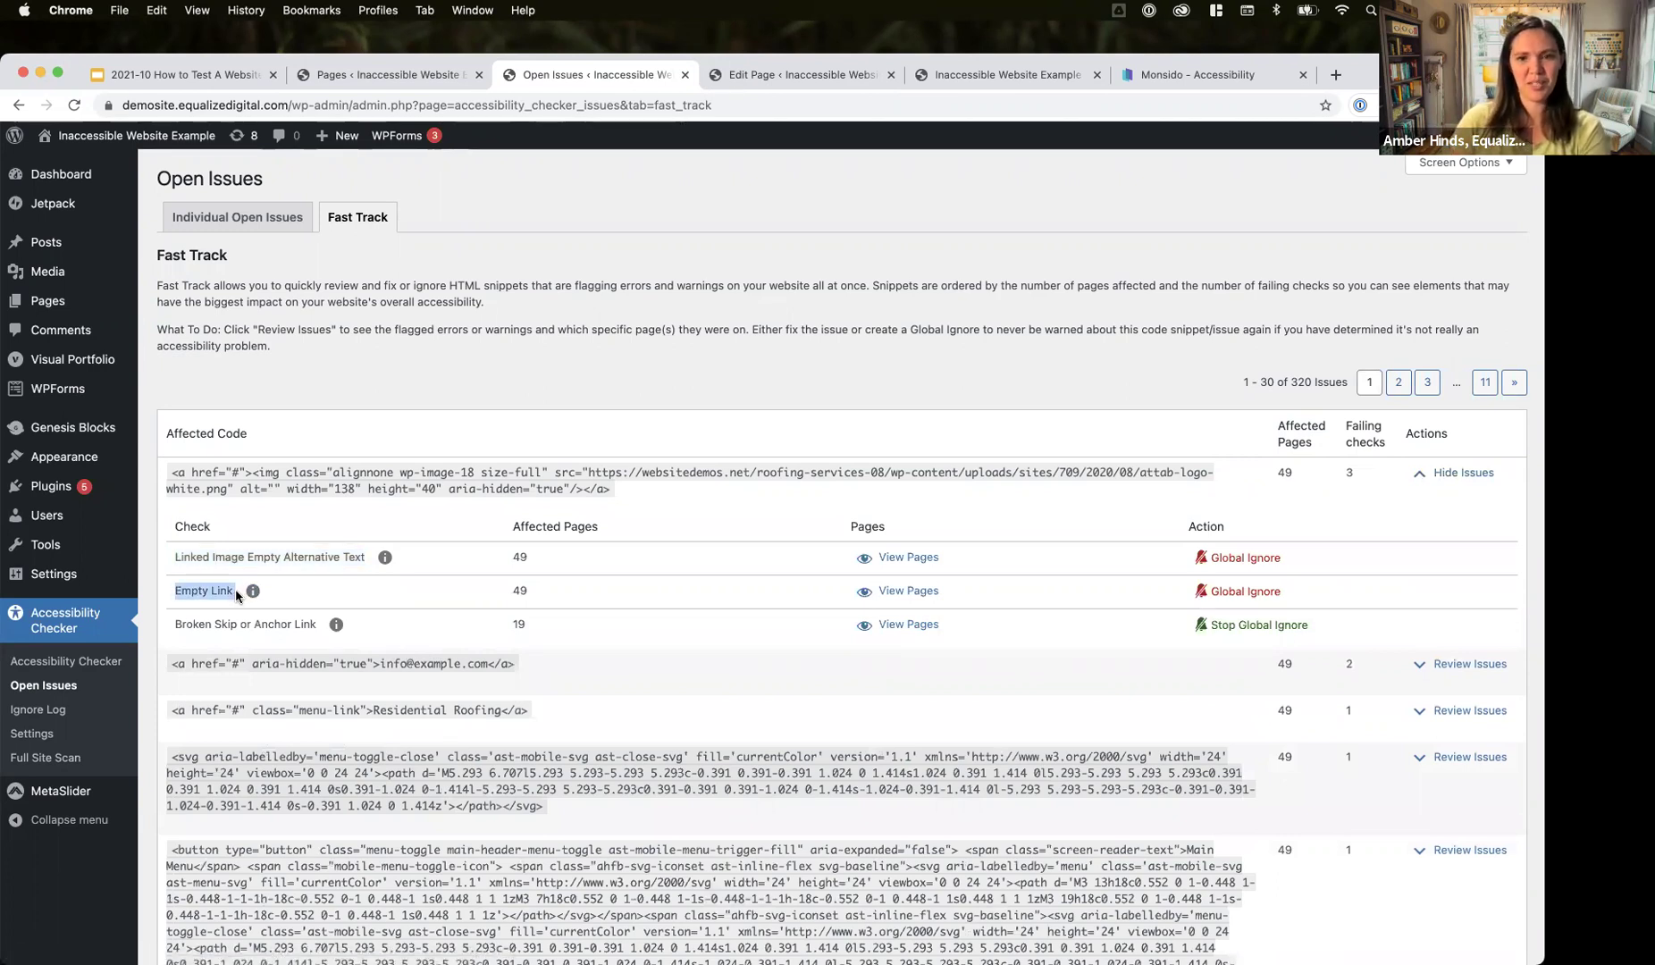
{"action": "left_click_drag", "start_coordinate": [178, 621], "coordinate": [315, 625]}
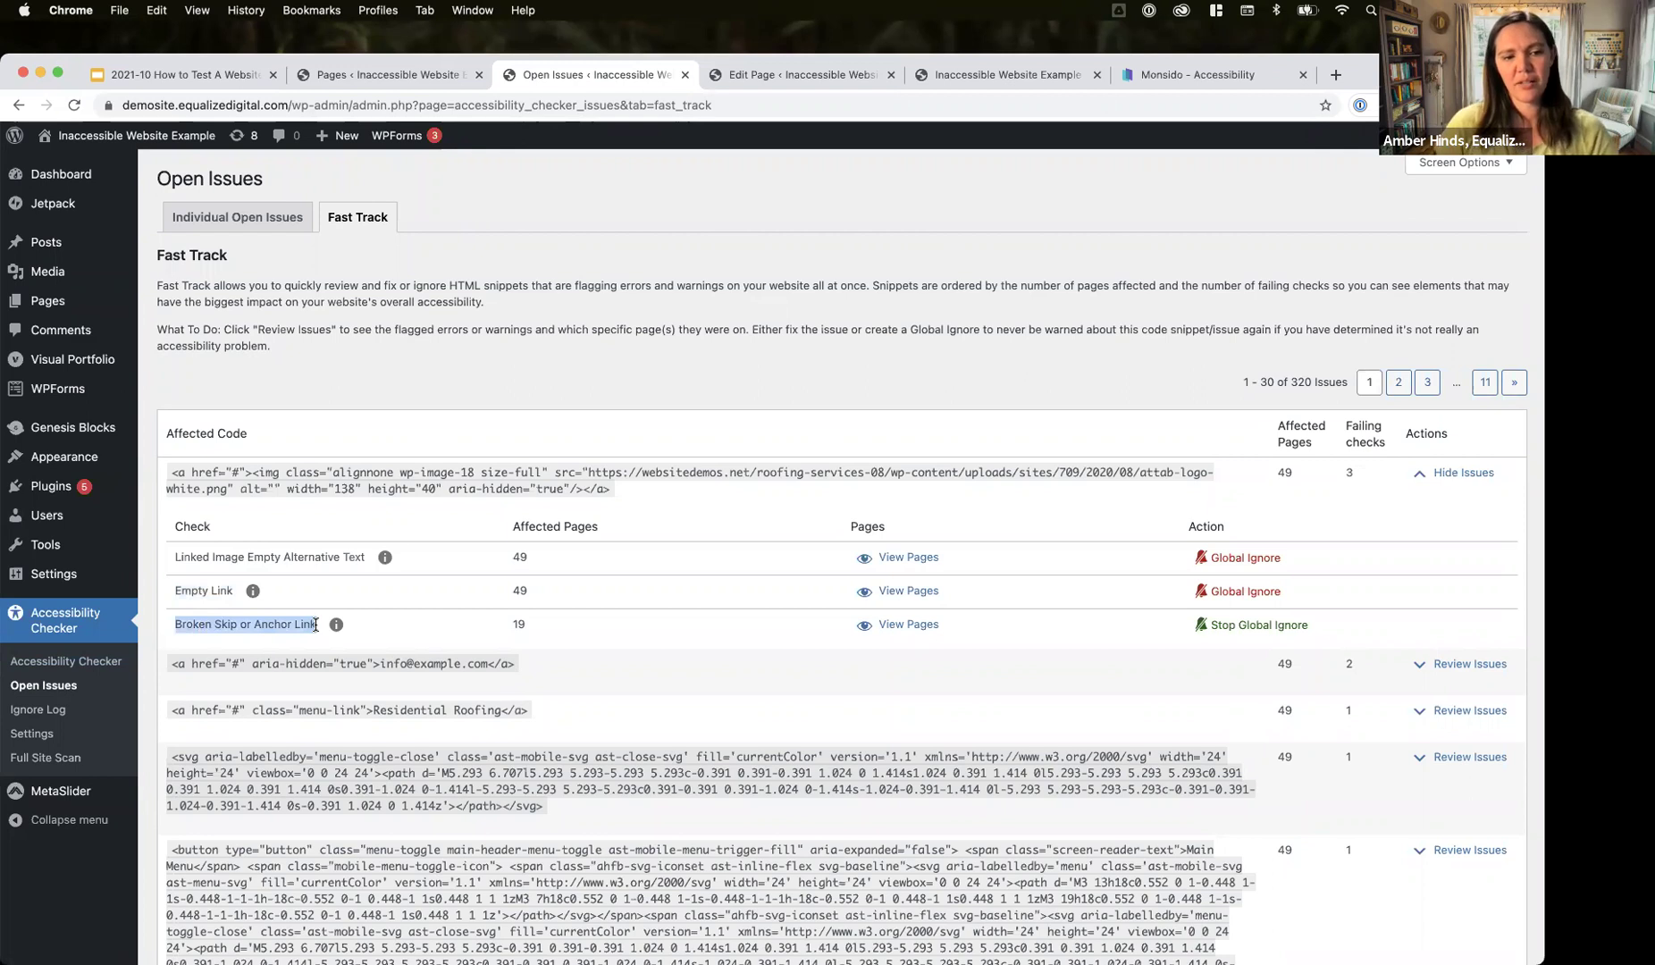
- Compare the expanded checks with the snippet's href and alt attributes, and check the total number of Fast Track issues
{"action": "left_click", "coordinate": [238, 472]}
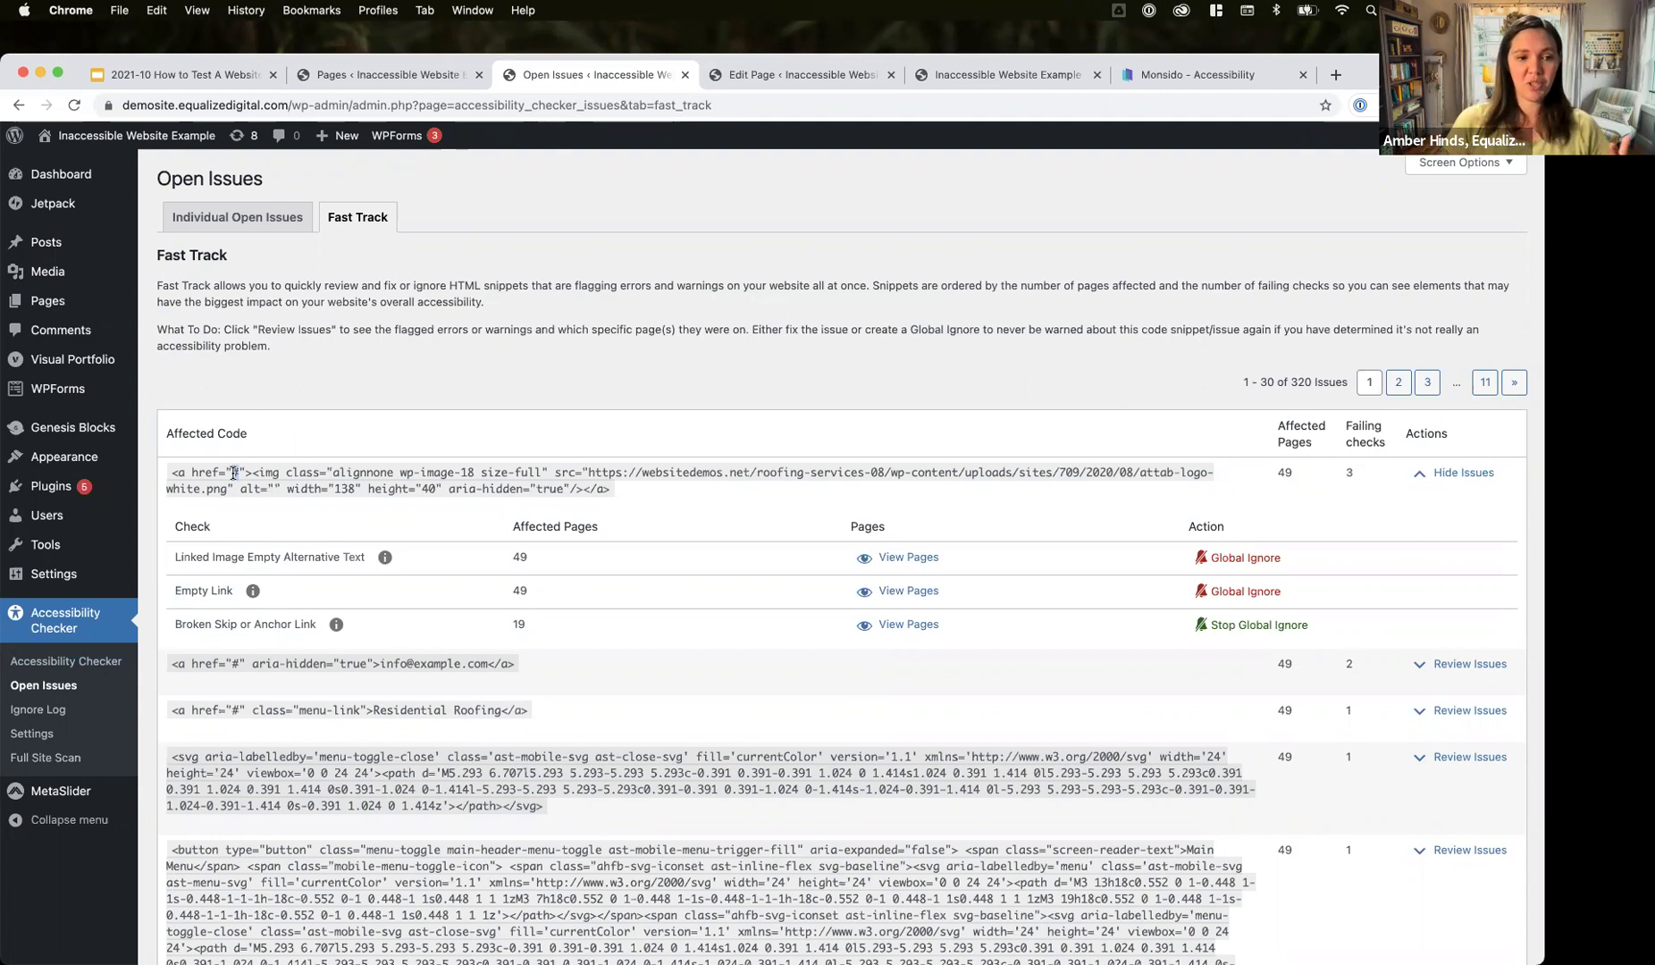
{"action": "double_click", "coordinate": [233, 473]}
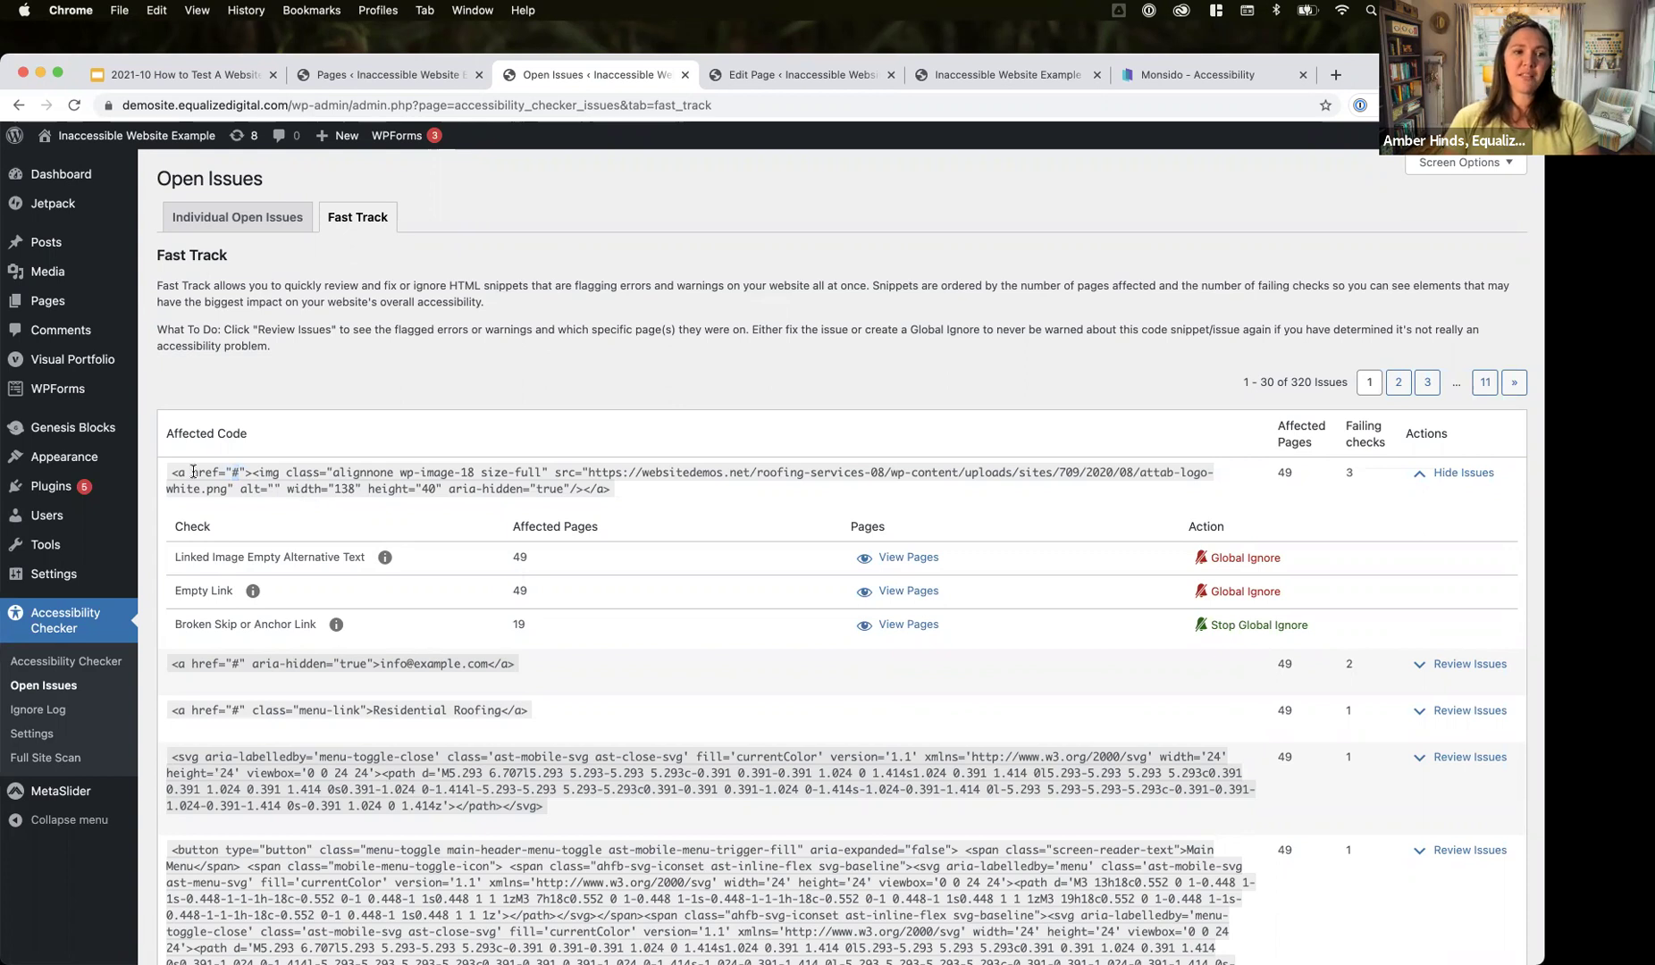
{"action": "double_click", "coordinate": [235, 472]}
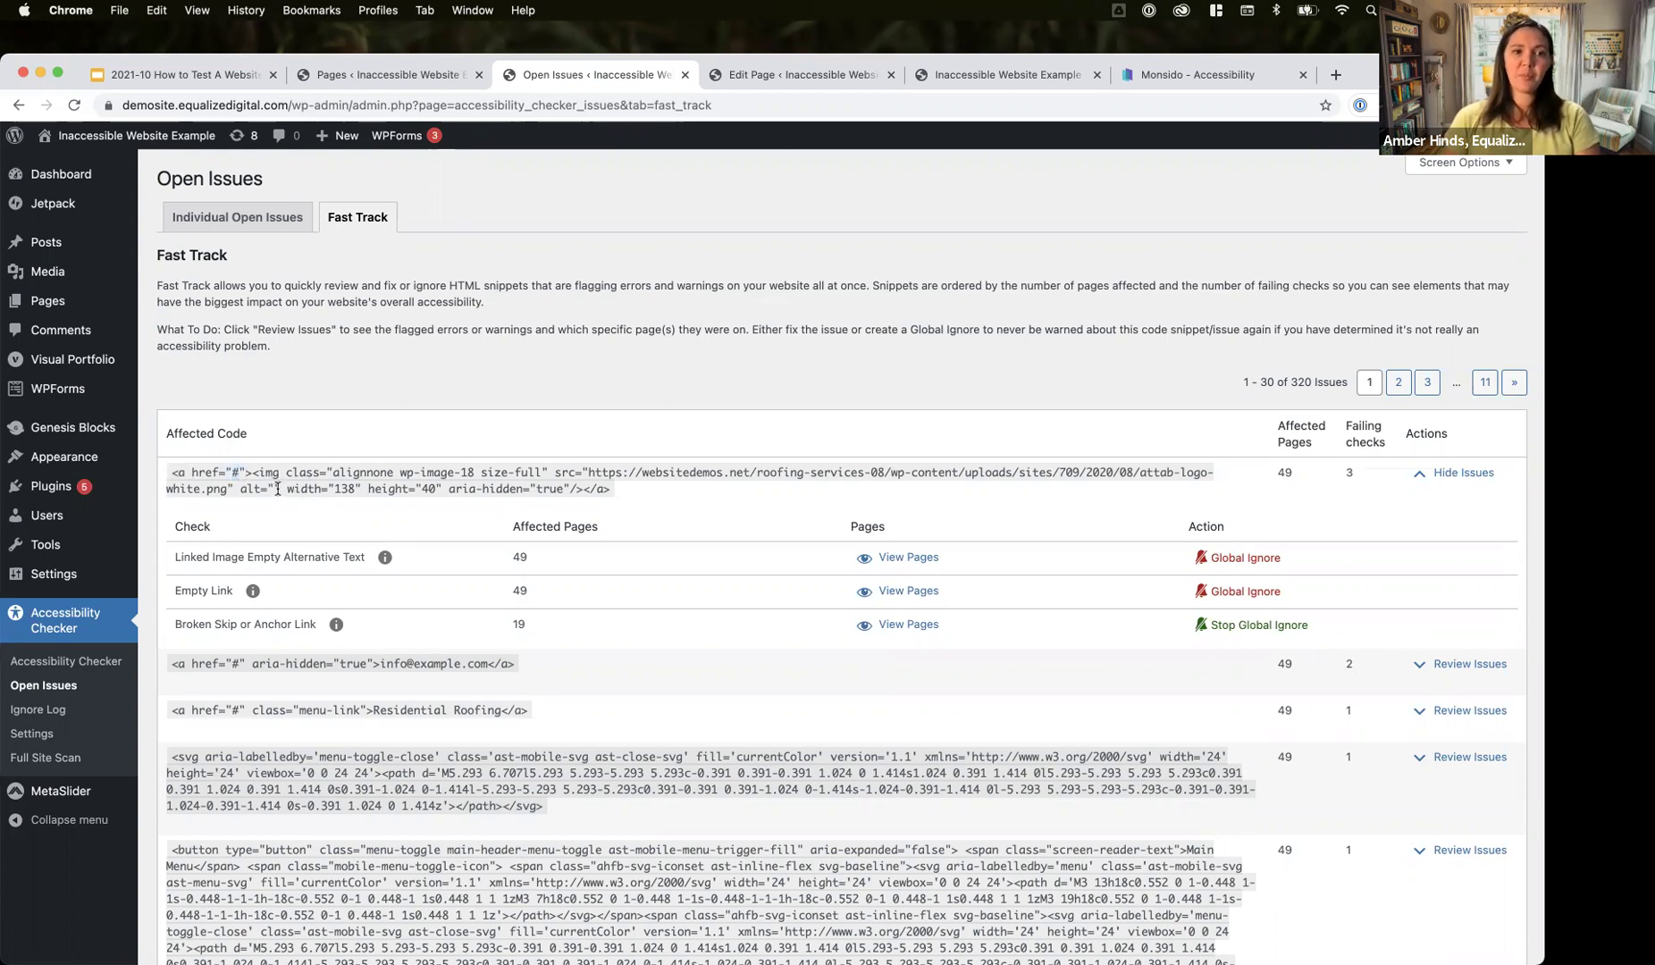
{"action": "left_click_drag", "start_coordinate": [280, 489], "coordinate": [241, 490]}
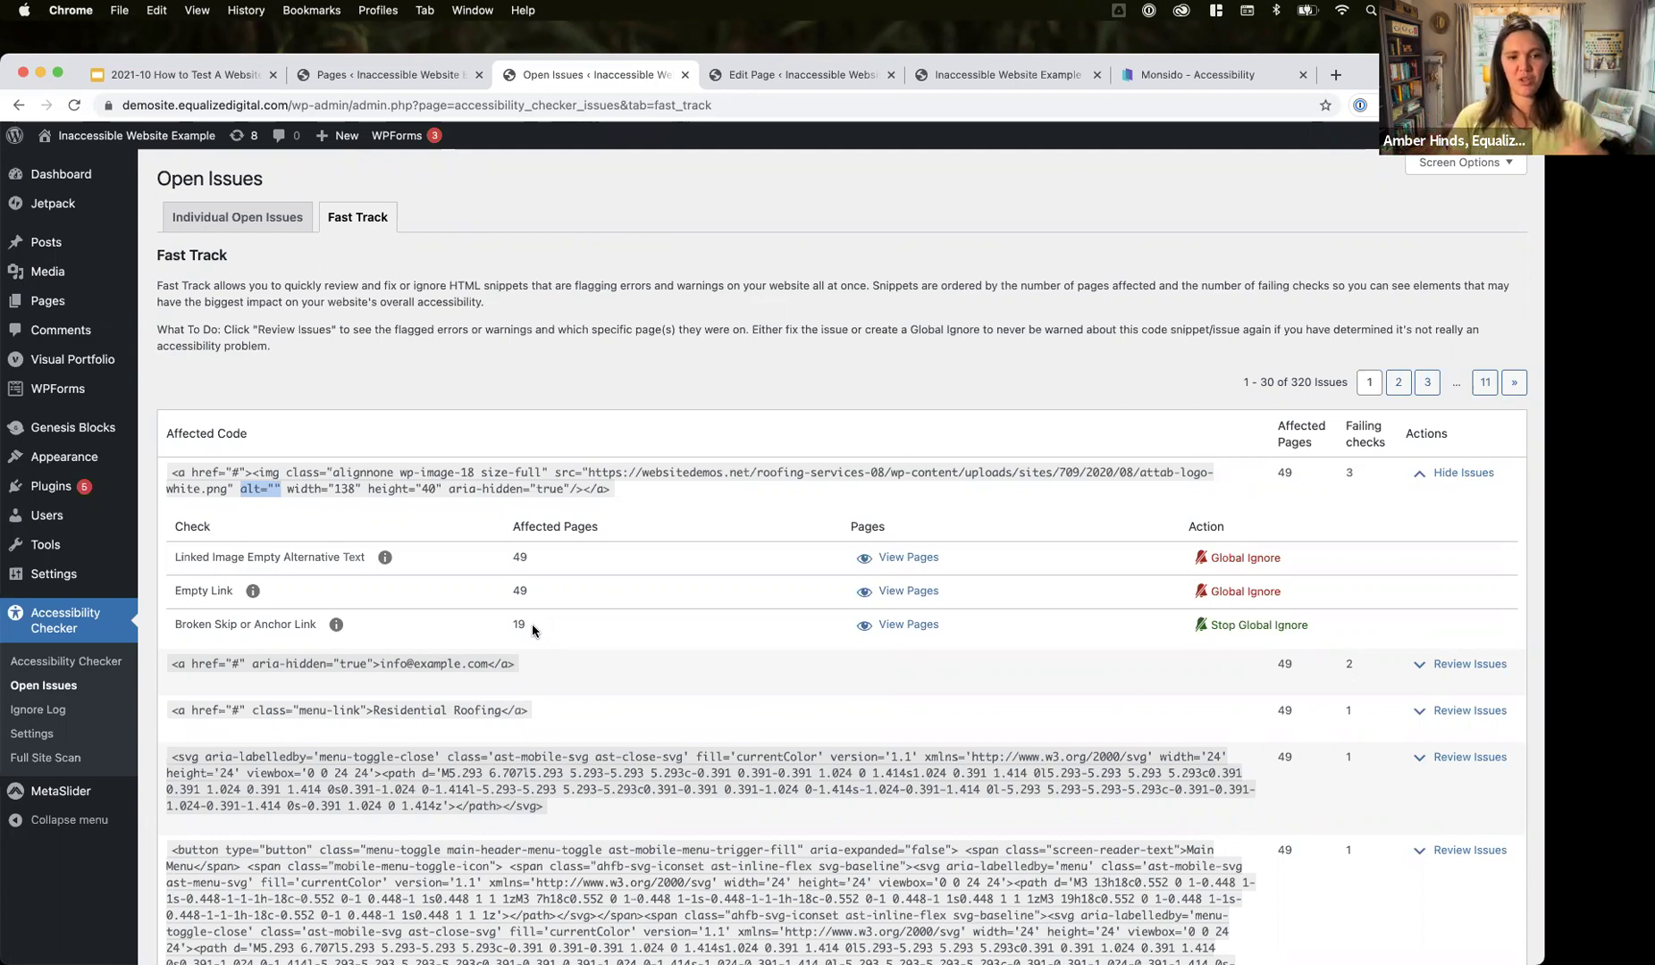
{"action": "left_click_drag", "start_coordinate": [1291, 383], "coordinate": [1345, 383]}
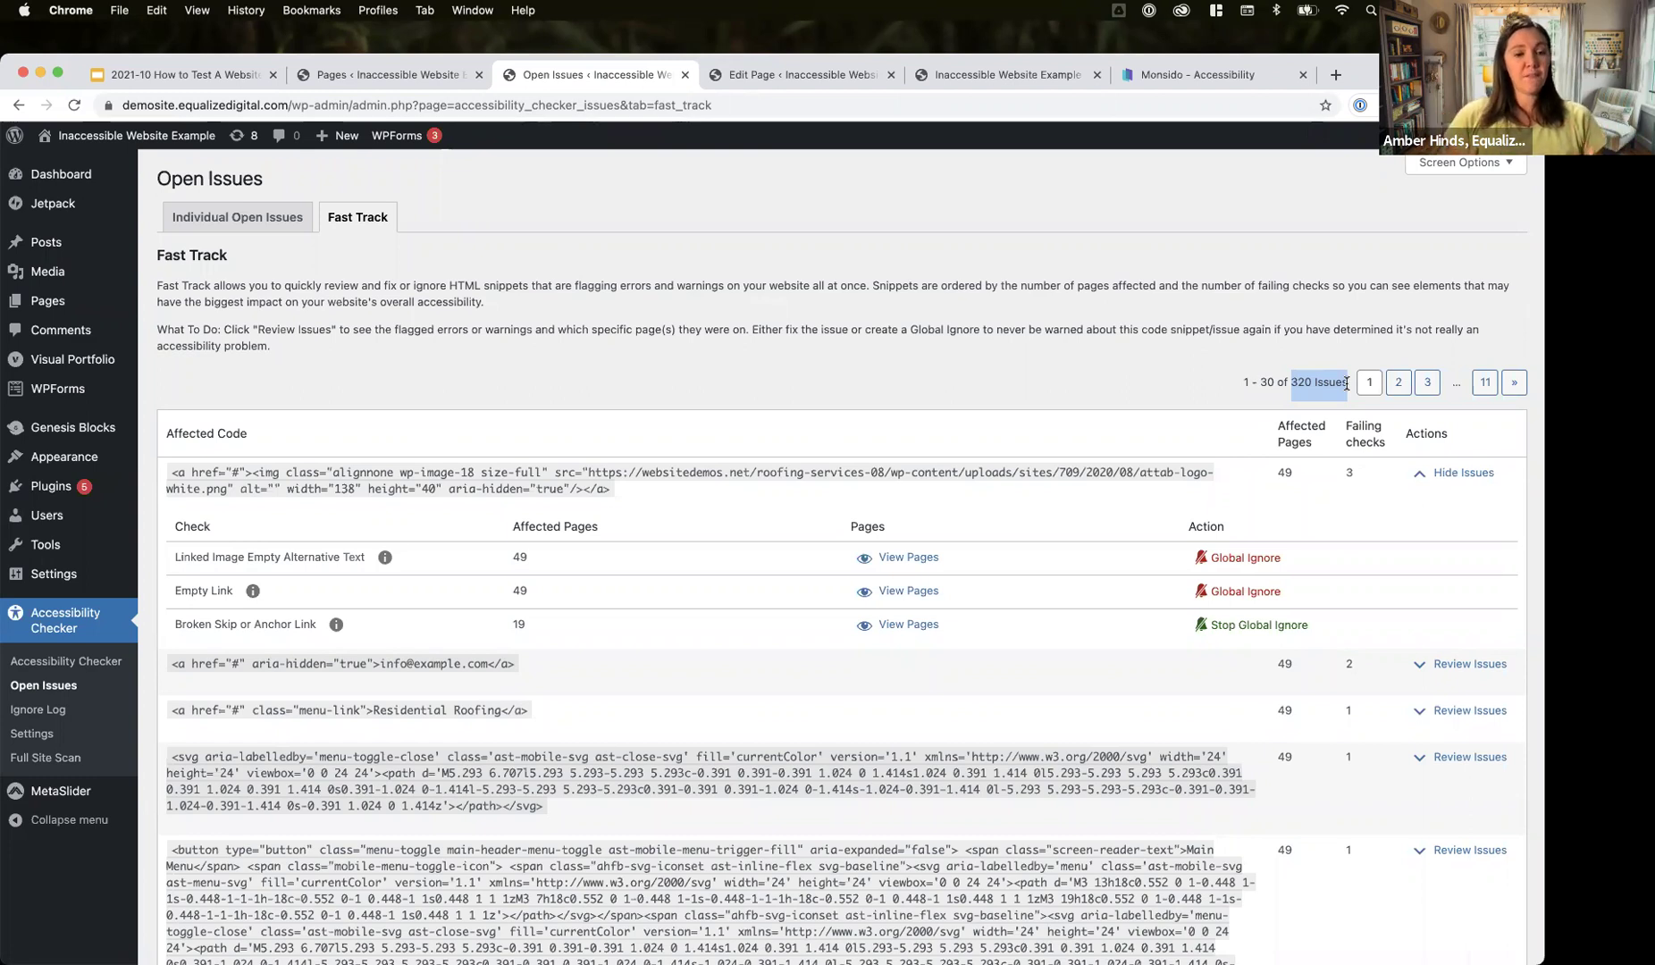
{"action": "left_click", "coordinate": [893, 404]}
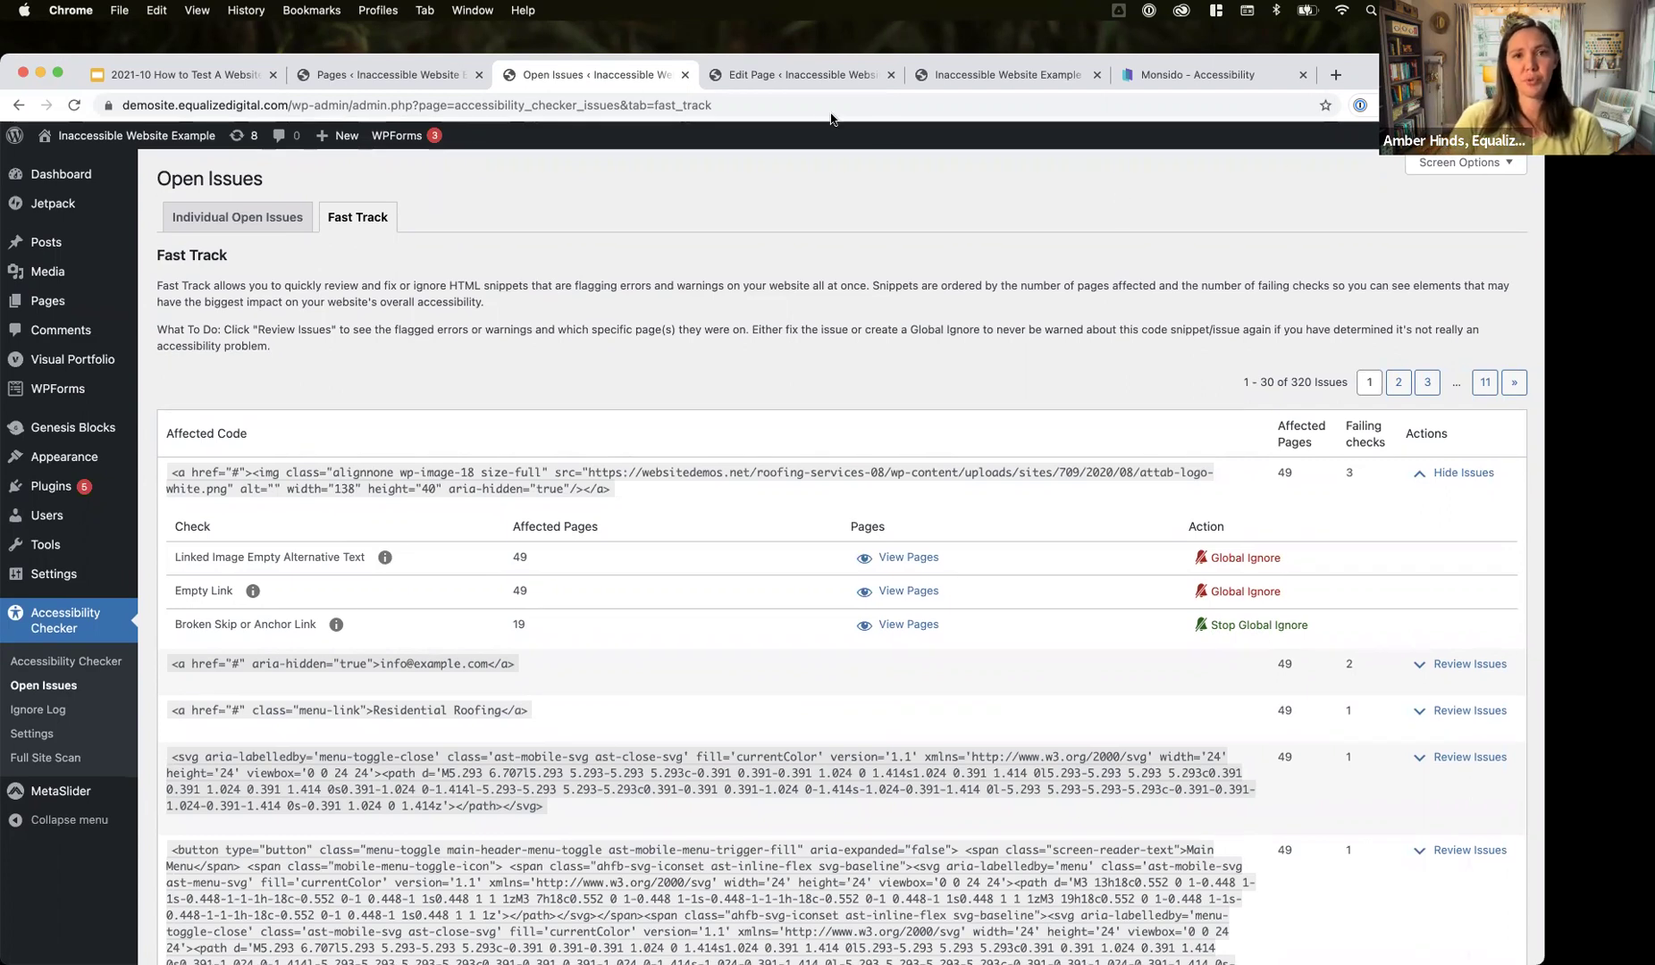
- Switch to the demo site's front-end homepage and look over its header, hero section and estimate form
{"action": "left_click", "coordinate": [793, 74]}
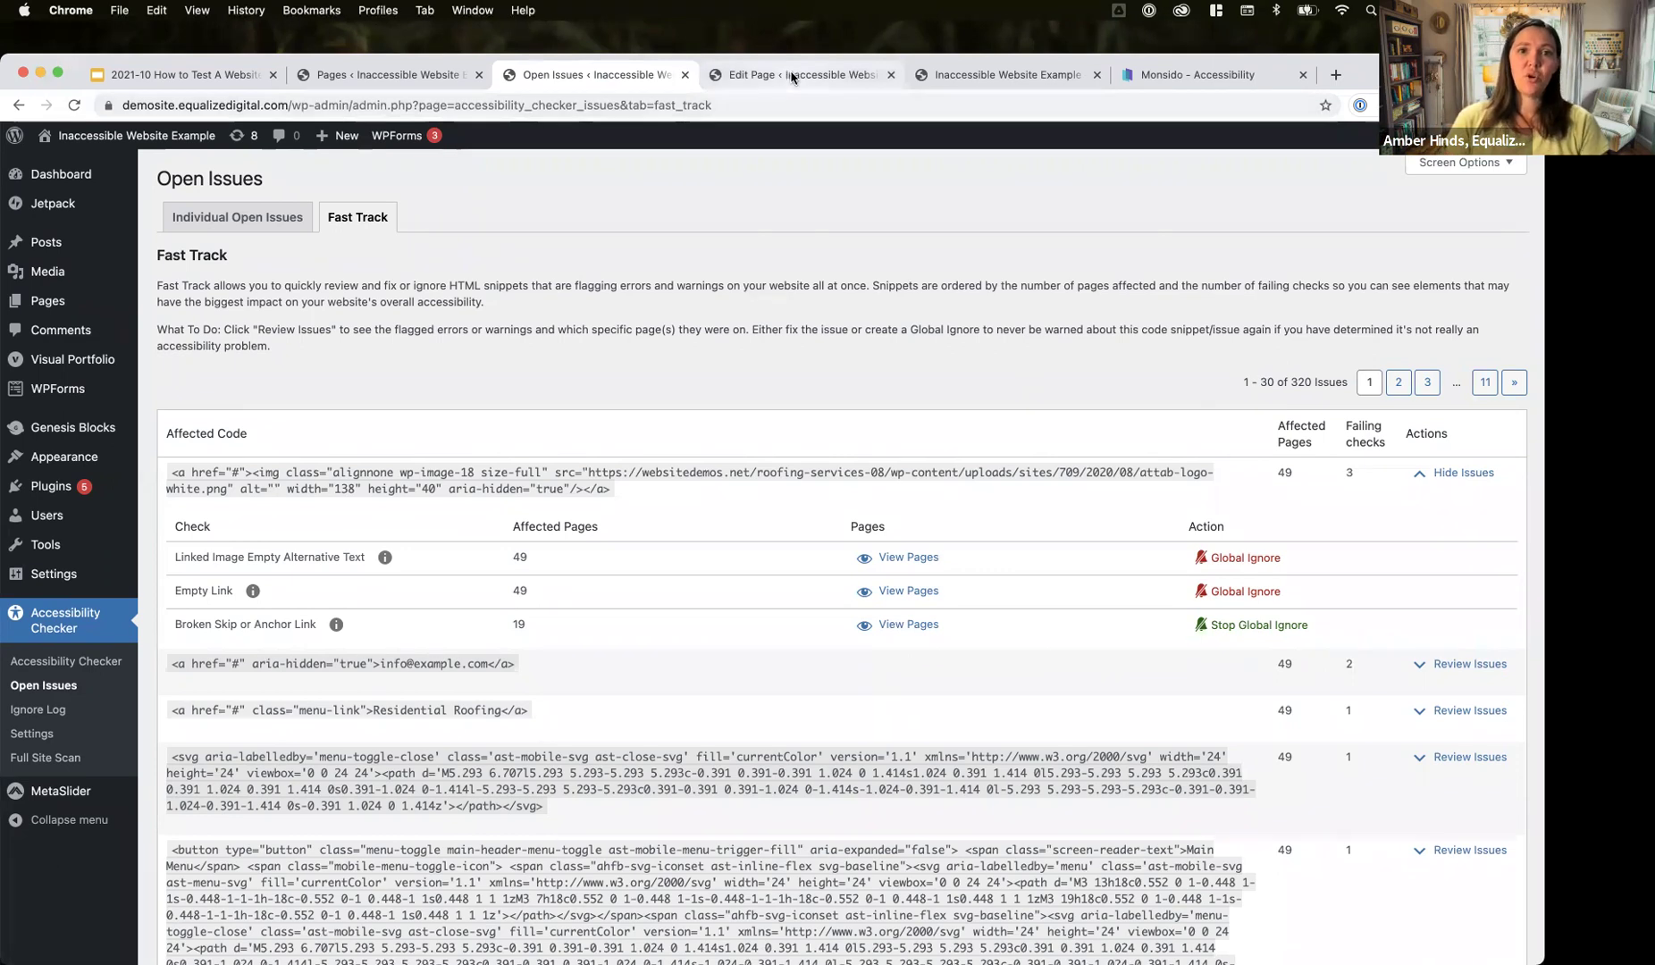
{"action": "left_click", "coordinate": [976, 78]}
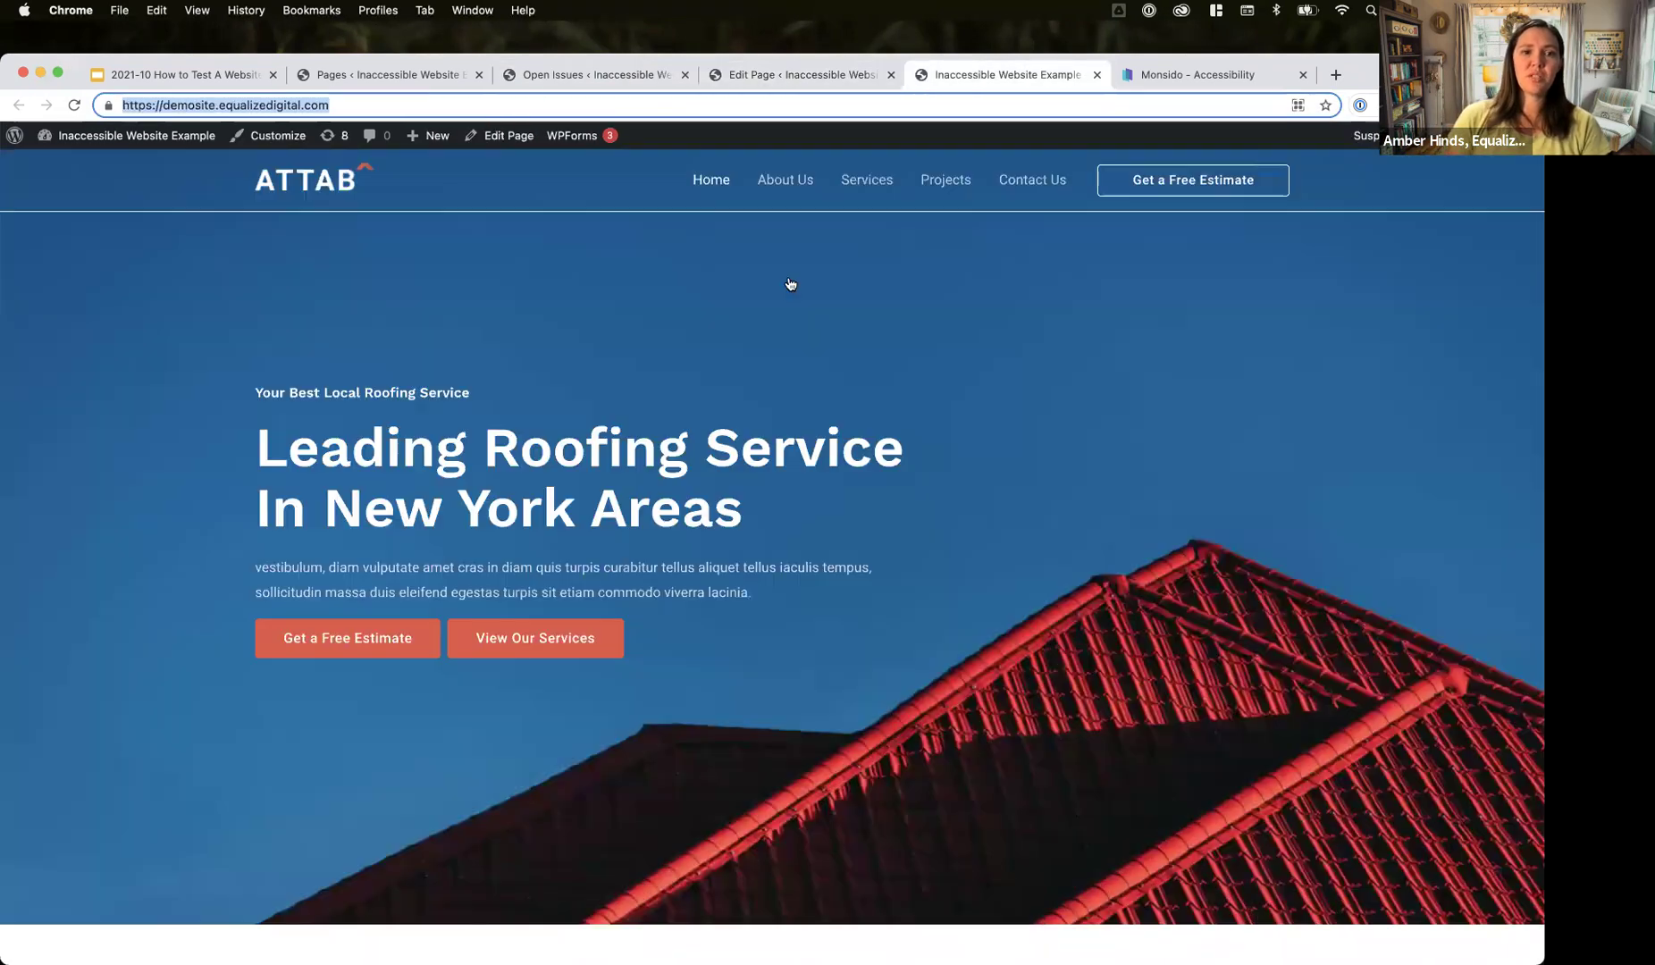
{"action": "scroll", "coordinate": [786, 279], "scroll_direction": "down", "scroll_amount": 3}
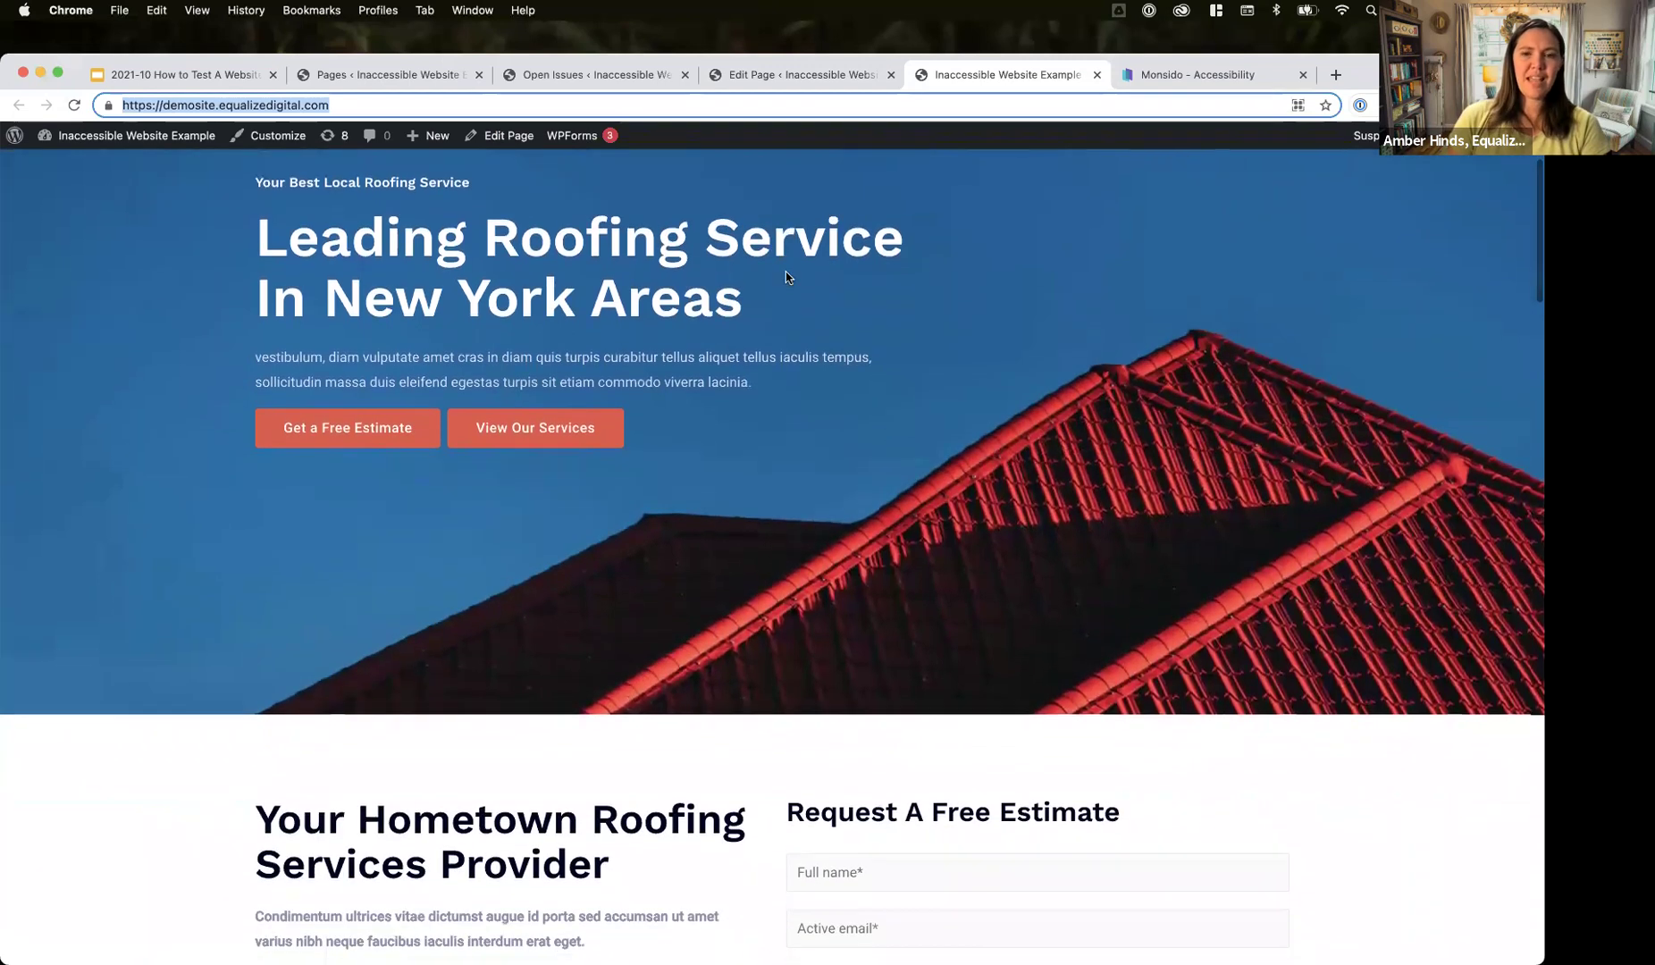
{"action": "scroll", "coordinate": [787, 277], "scroll_direction": "up", "scroll_amount": 4}
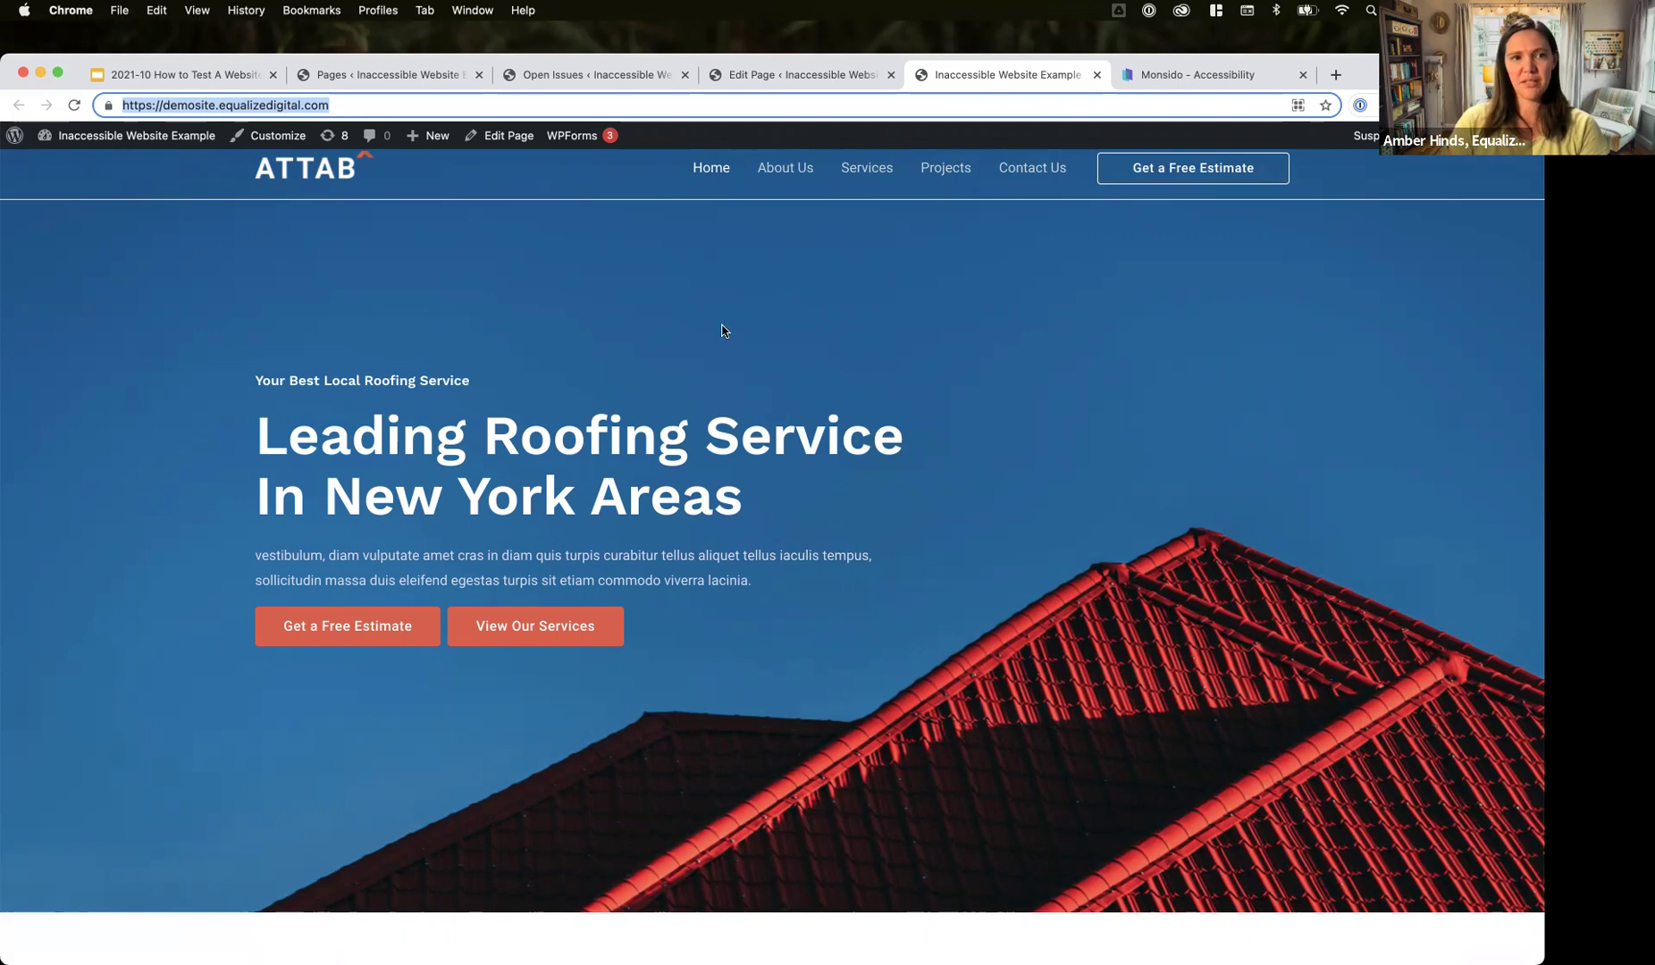
- Look through the demo homepage's services, Why Choose Us, project numbers, testimonials, awards and footer sections, and return to the hero
{"action": "scroll", "coordinate": [514, 335], "scroll_direction": "down", "scroll_amount": 3}
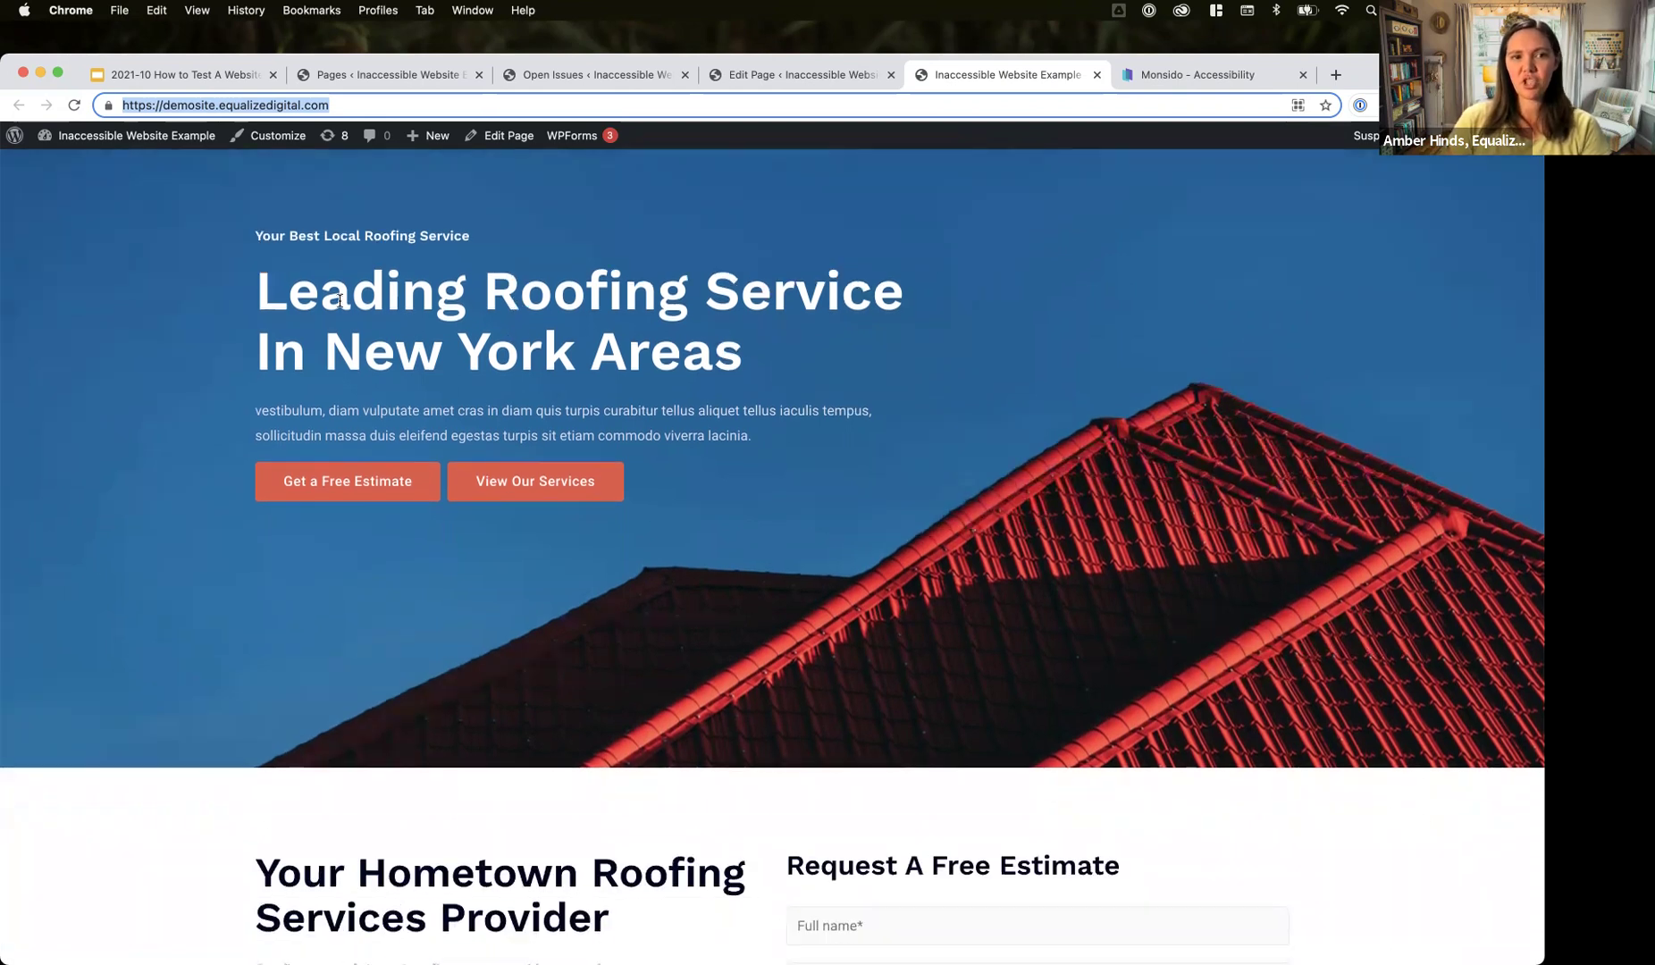
{"action": "scroll", "coordinate": [726, 526], "scroll_direction": "down", "scroll_amount": 8}
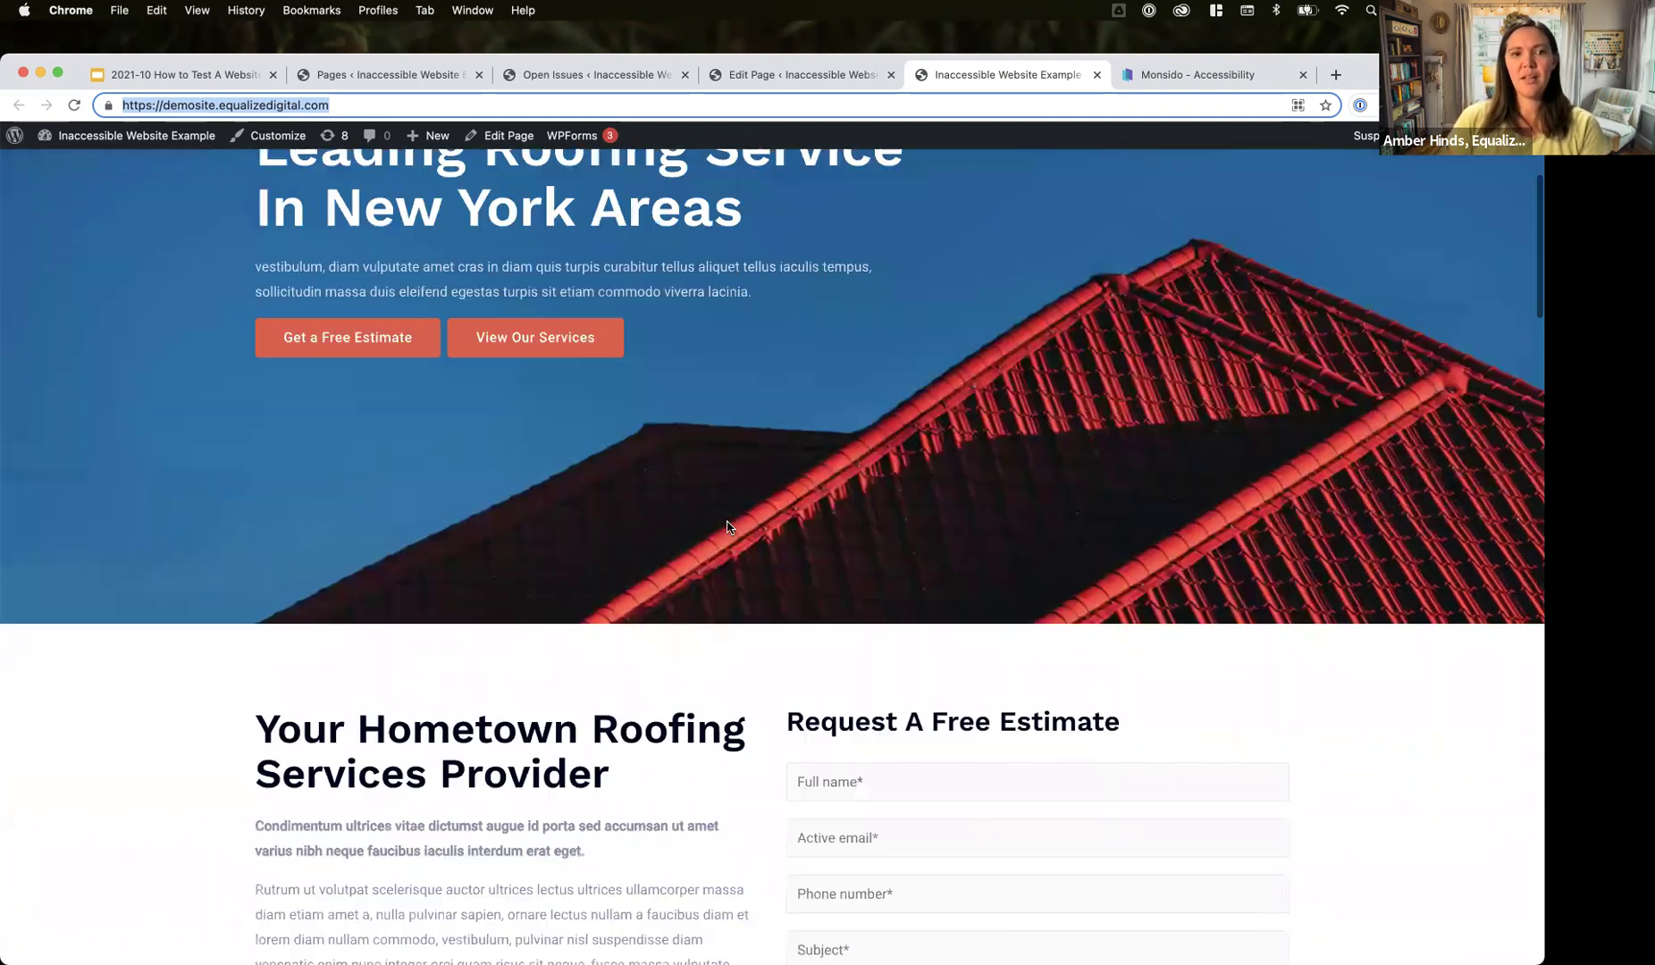
{"action": "scroll", "coordinate": [727, 526], "scroll_direction": "down", "scroll_amount": 2}
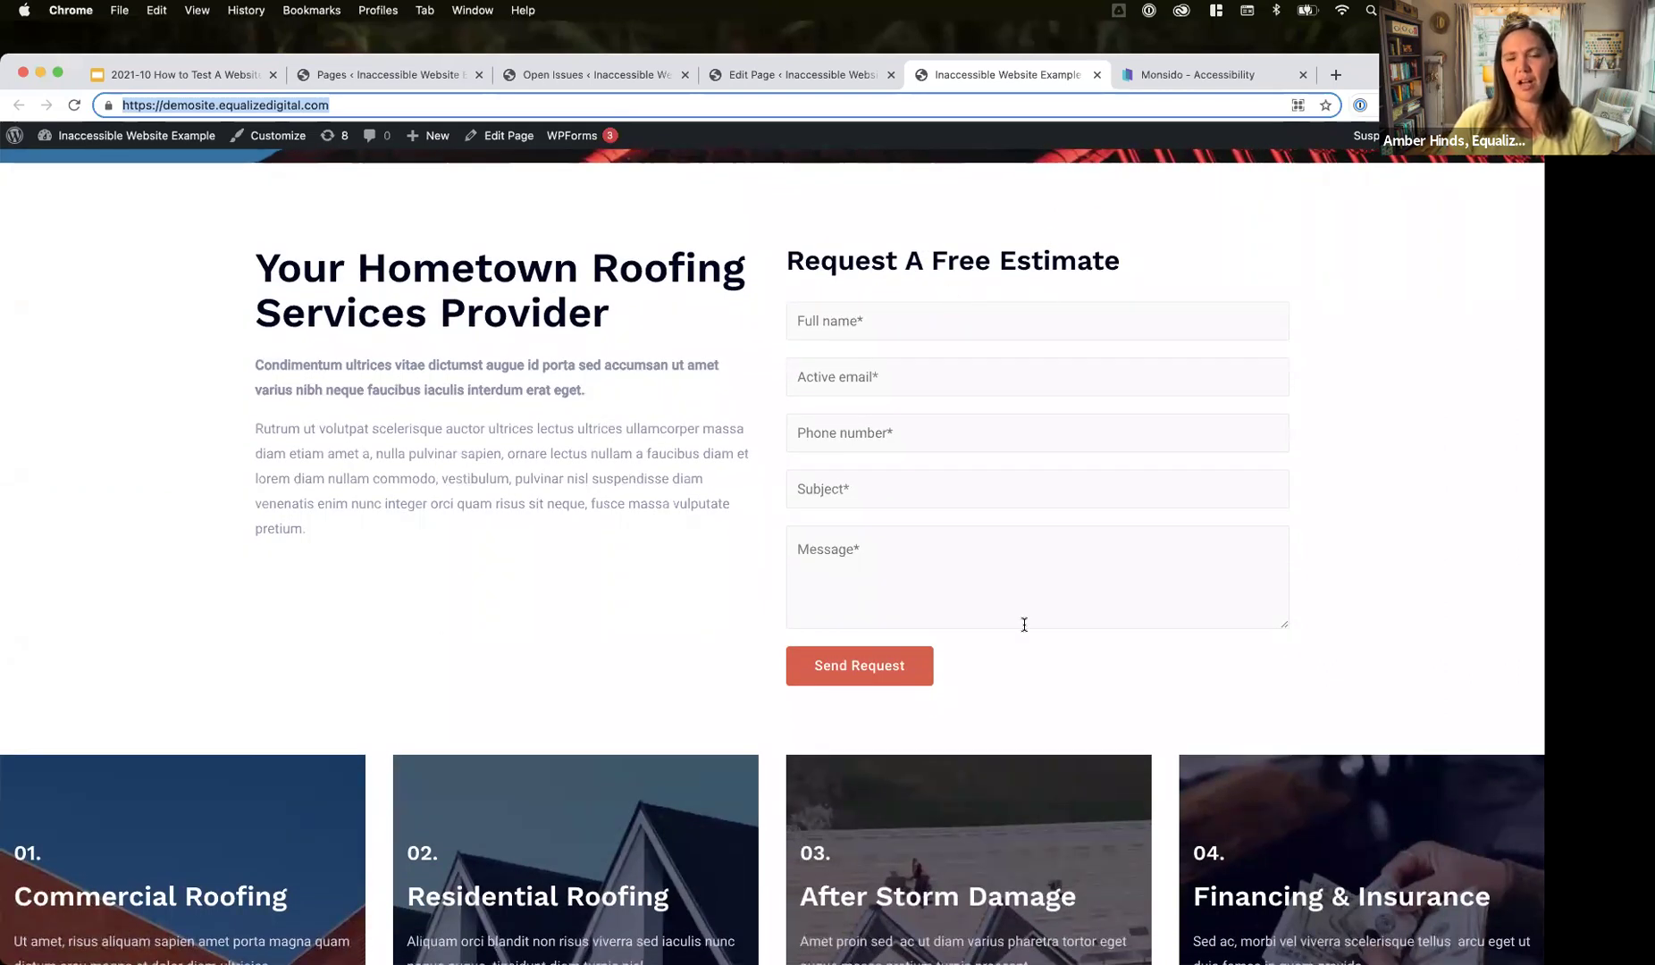
{"action": "scroll", "coordinate": [1024, 624], "scroll_direction": "down", "scroll_amount": 7}
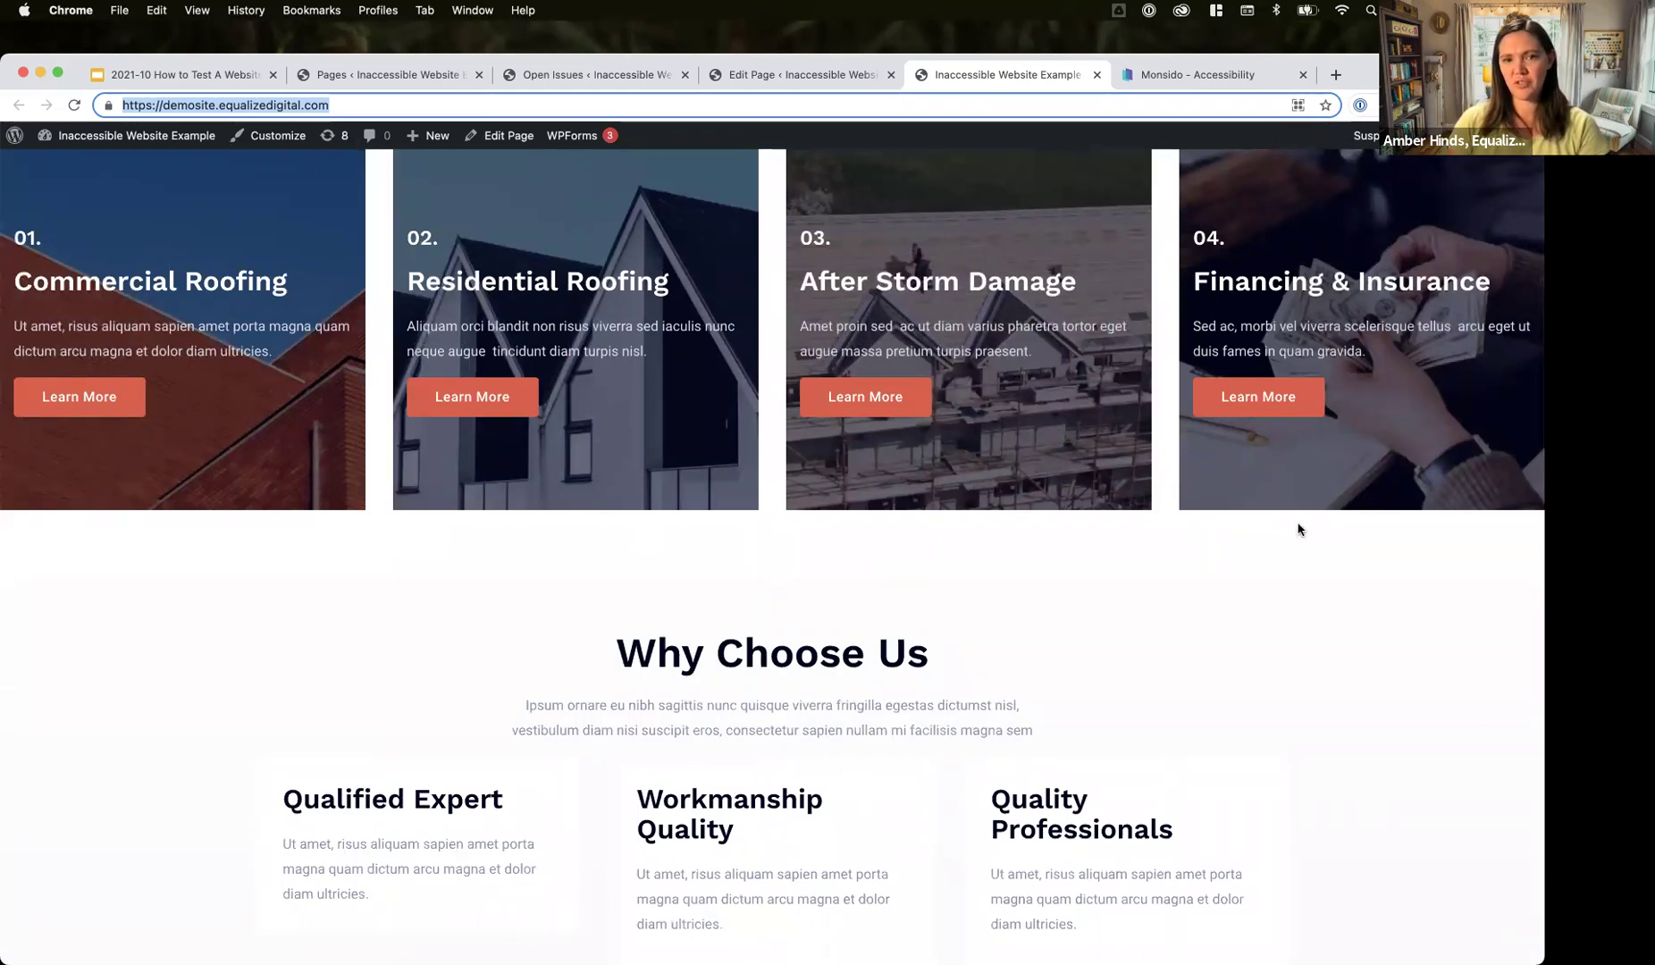
{"action": "scroll", "coordinate": [1299, 529], "scroll_direction": "down", "scroll_amount": 1}
{"action": "scroll", "coordinate": [1296, 529], "scroll_direction": "down", "scroll_amount": 6}
{"action": "scroll", "coordinate": [1296, 527], "scroll_direction": "up", "scroll_amount": 1}
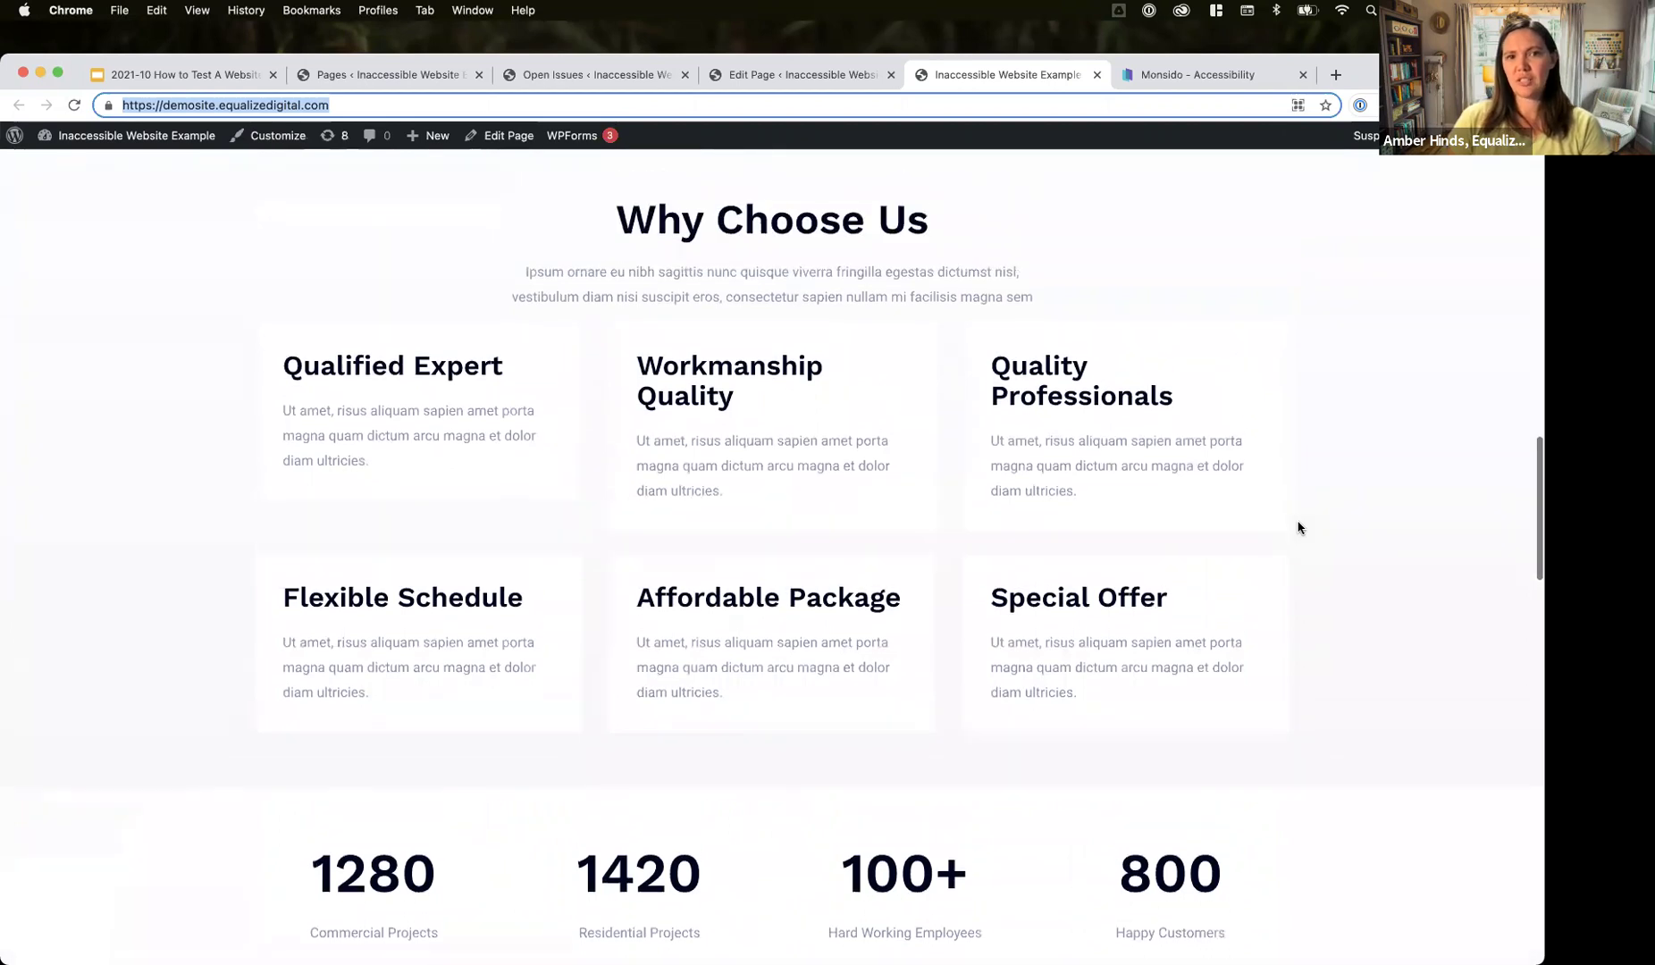
{"action": "scroll", "coordinate": [1271, 533], "scroll_direction": "down", "scroll_amount": 5}
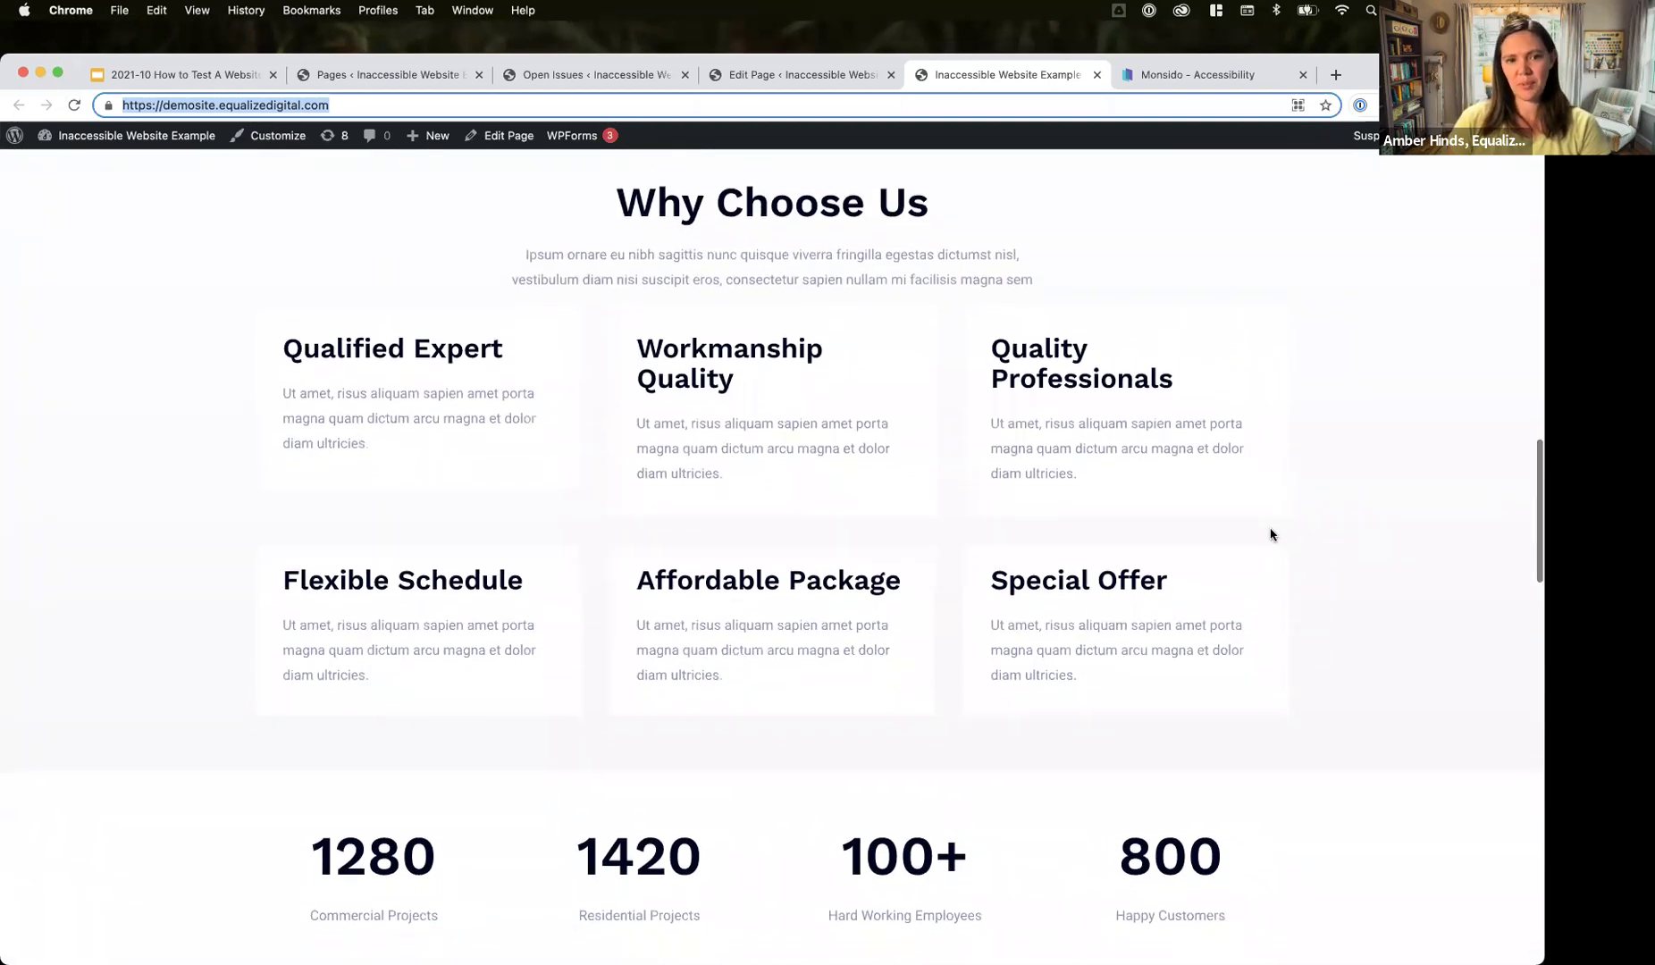
{"action": "scroll", "coordinate": [1272, 534], "scroll_direction": "down", "scroll_amount": 2}
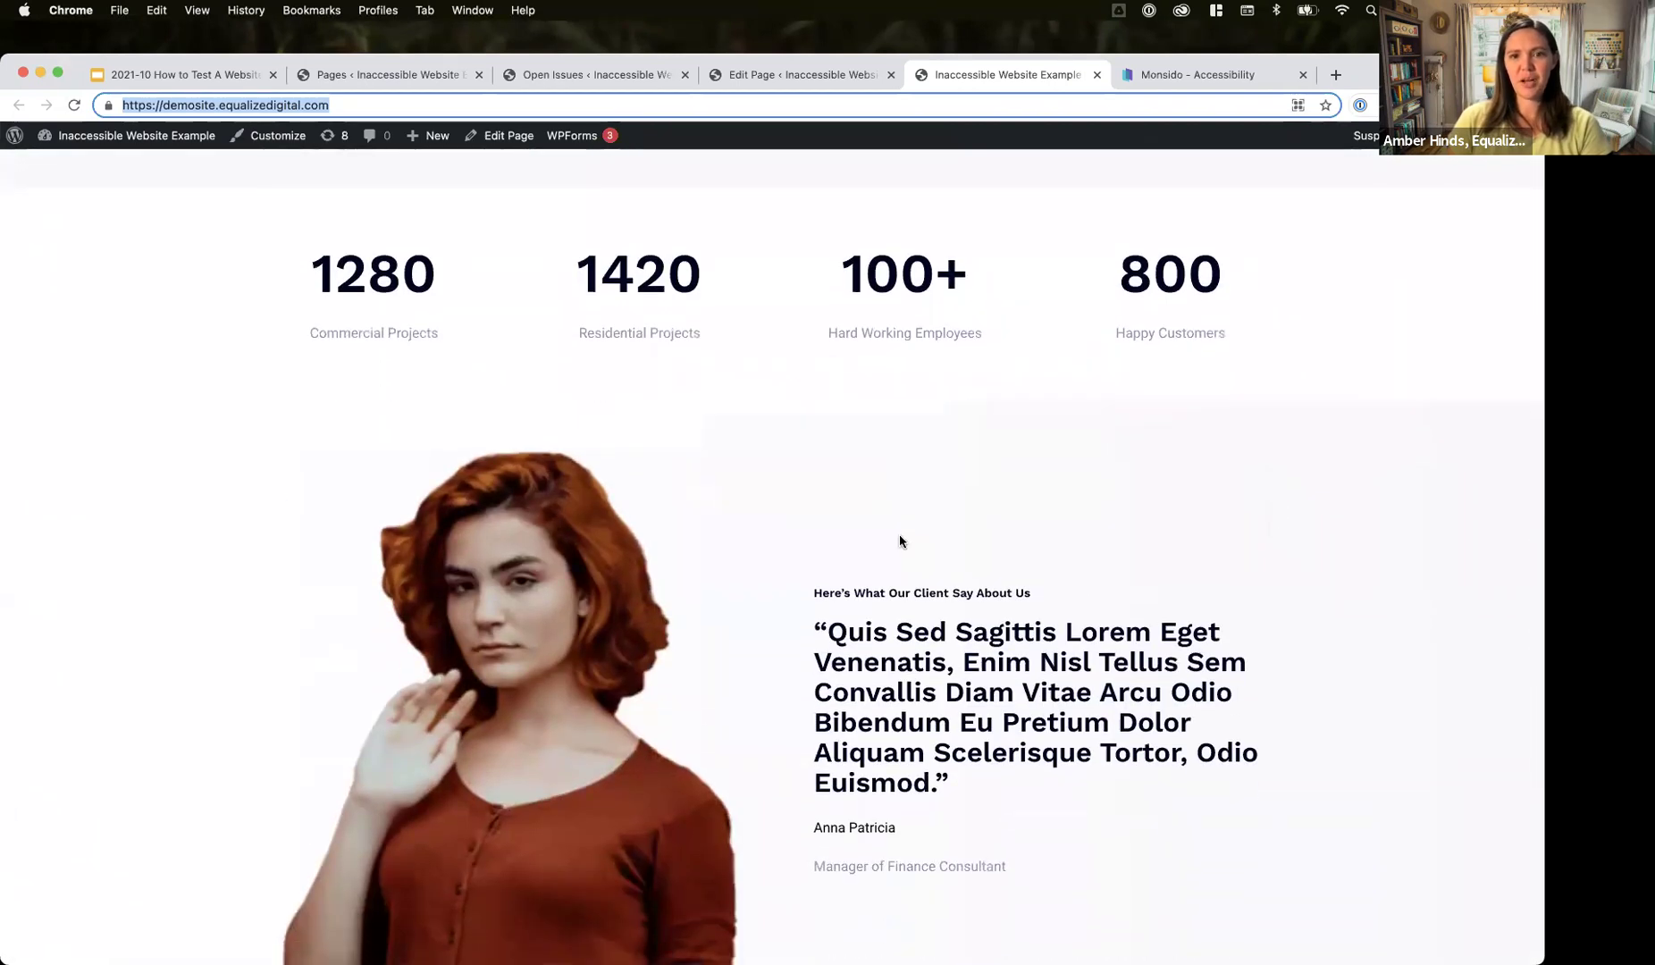
{"action": "scroll", "coordinate": [897, 536], "scroll_direction": "down", "scroll_amount": 1}
{"action": "scroll", "coordinate": [899, 534], "scroll_direction": "down", "scroll_amount": 1}
{"action": "scroll", "coordinate": [940, 617], "scroll_direction": "down", "scroll_amount": 8}
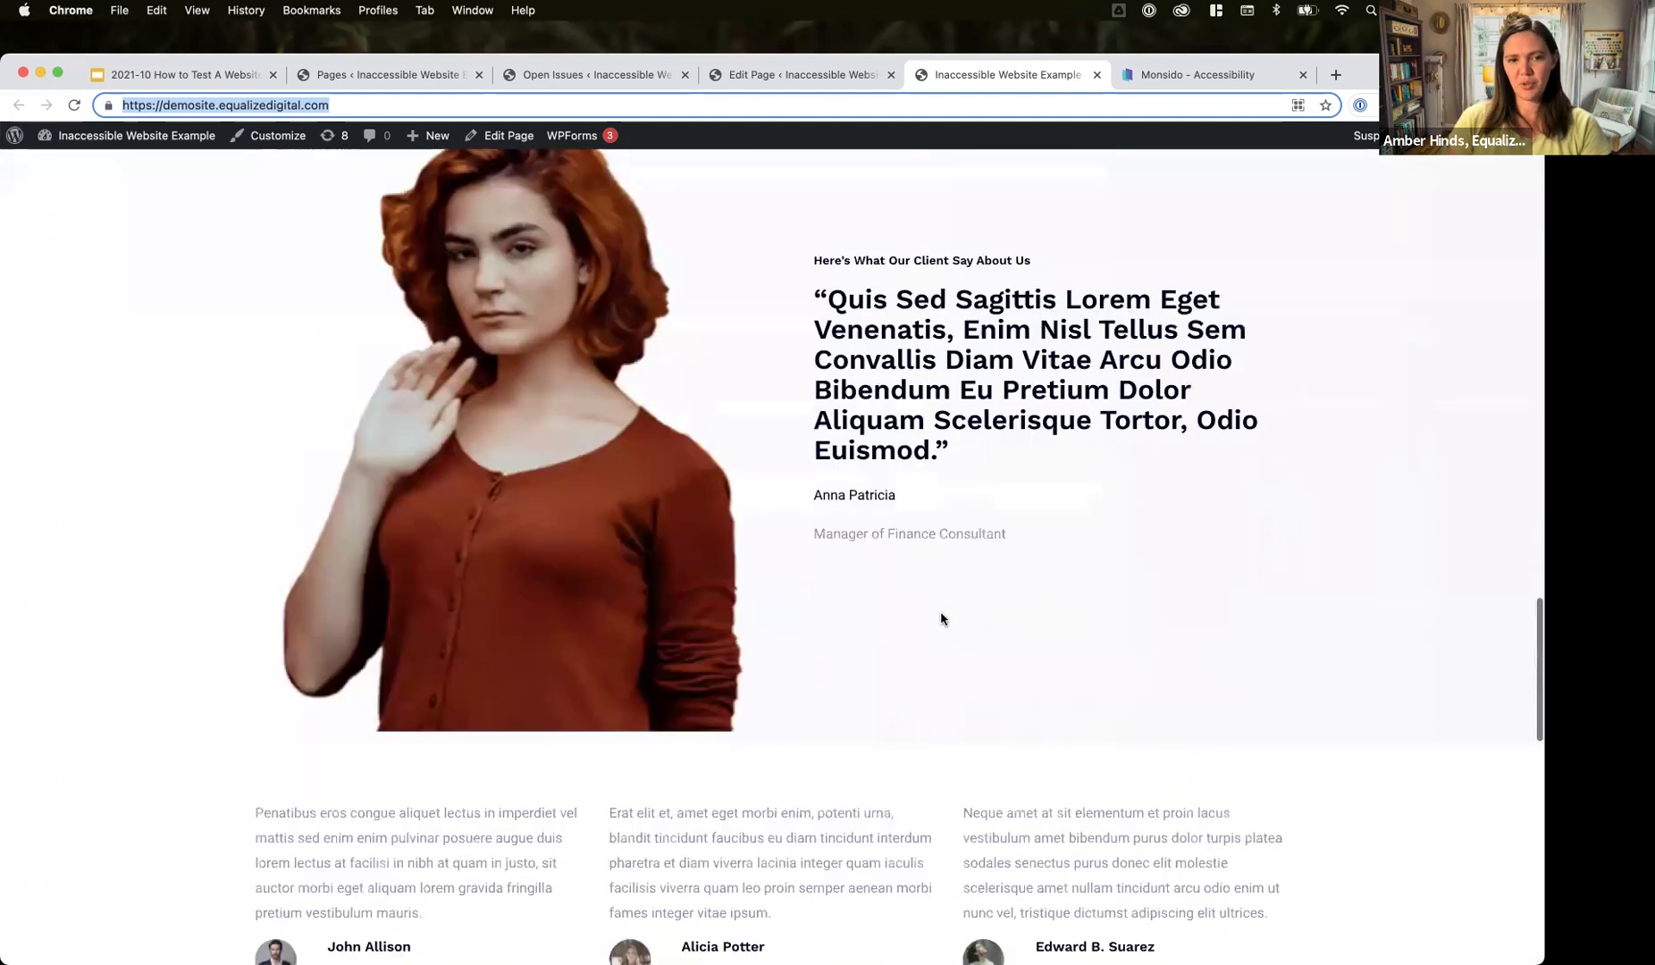
{"action": "scroll", "coordinate": [941, 615], "scroll_direction": "down", "scroll_amount": 5}
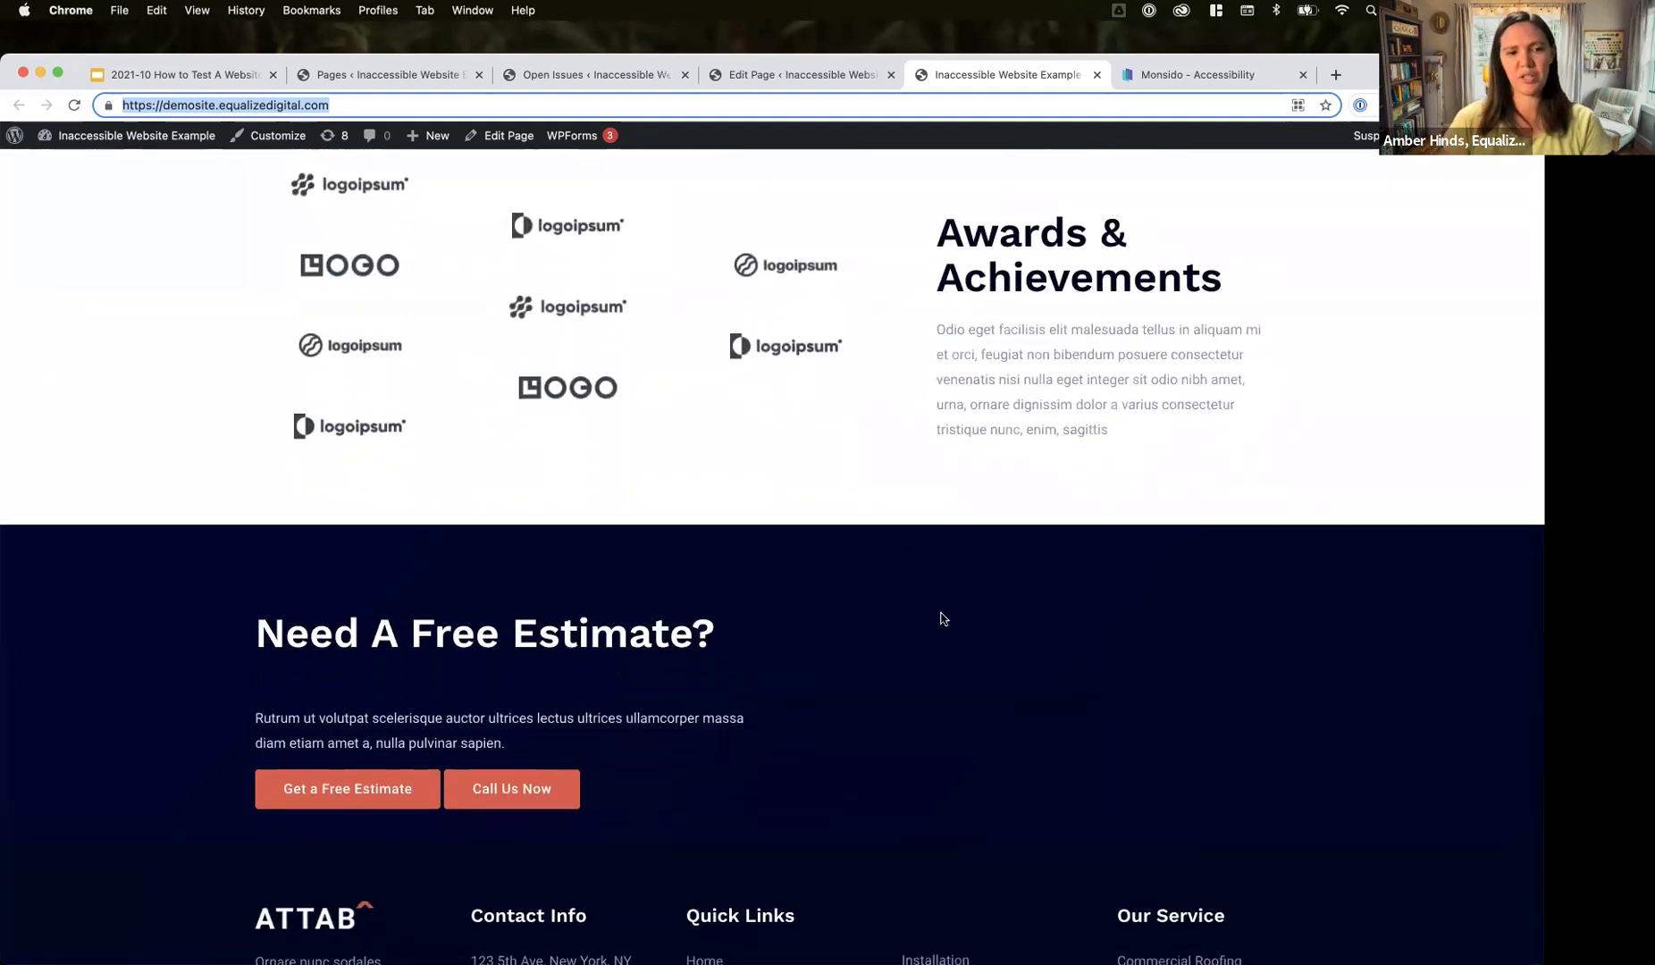
{"action": "scroll", "coordinate": [940, 618], "scroll_direction": "up", "scroll_amount": 20}
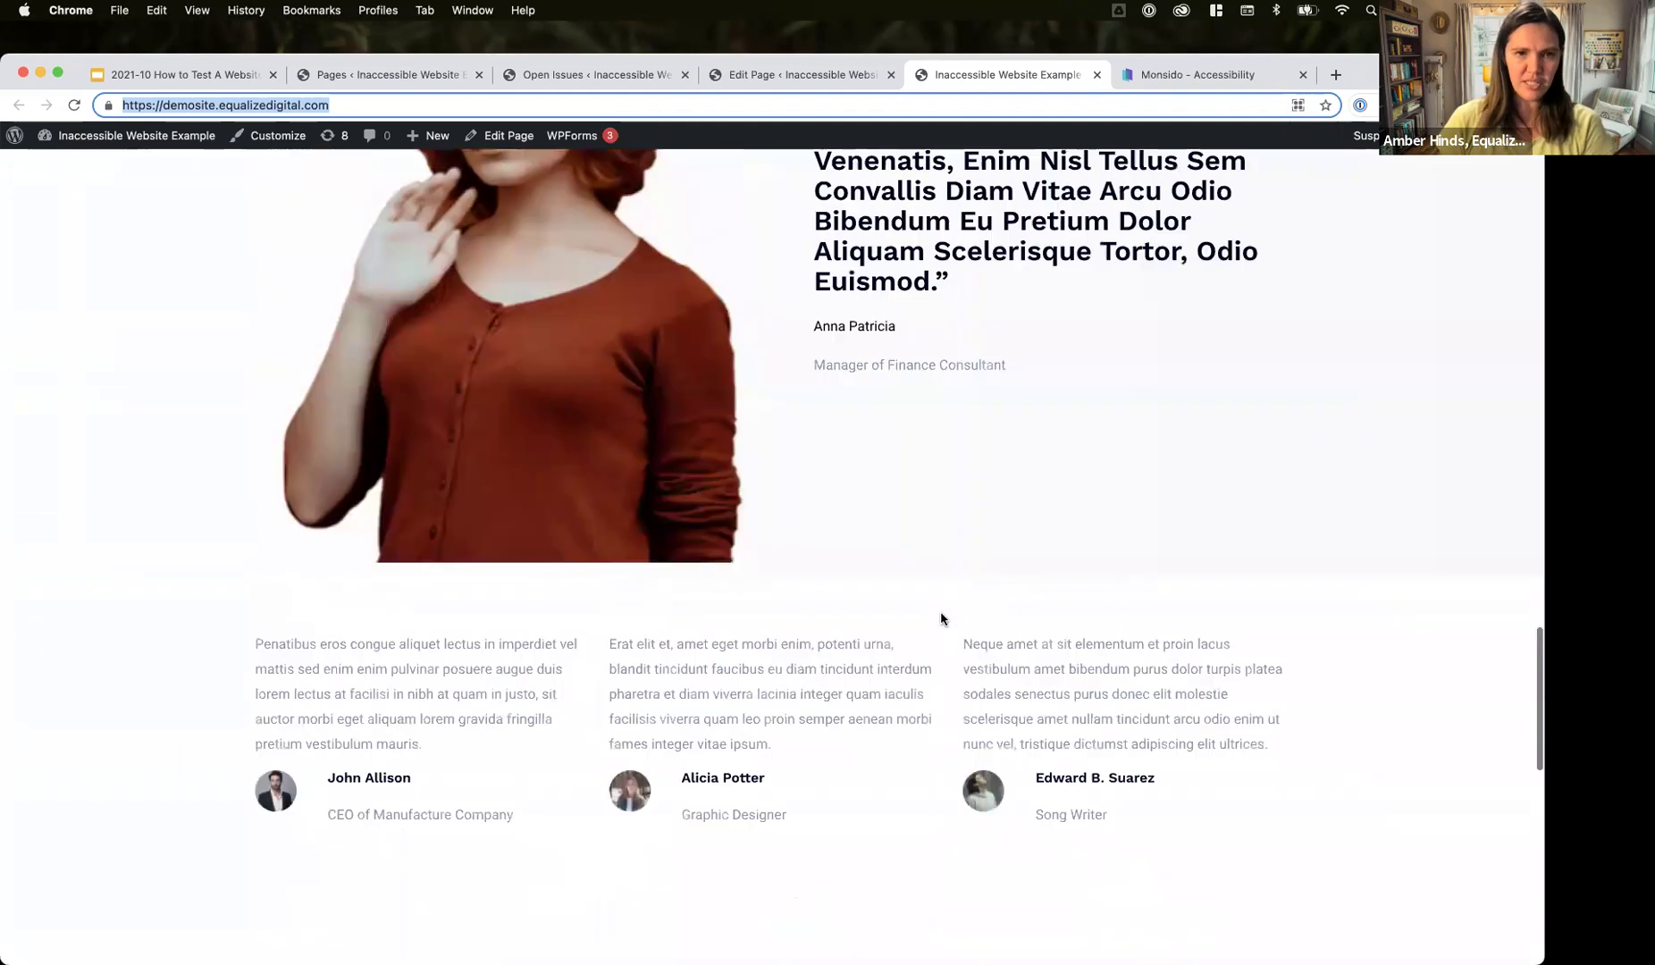
{"action": "scroll", "coordinate": [940, 615], "scroll_direction": "up", "scroll_amount": 8}
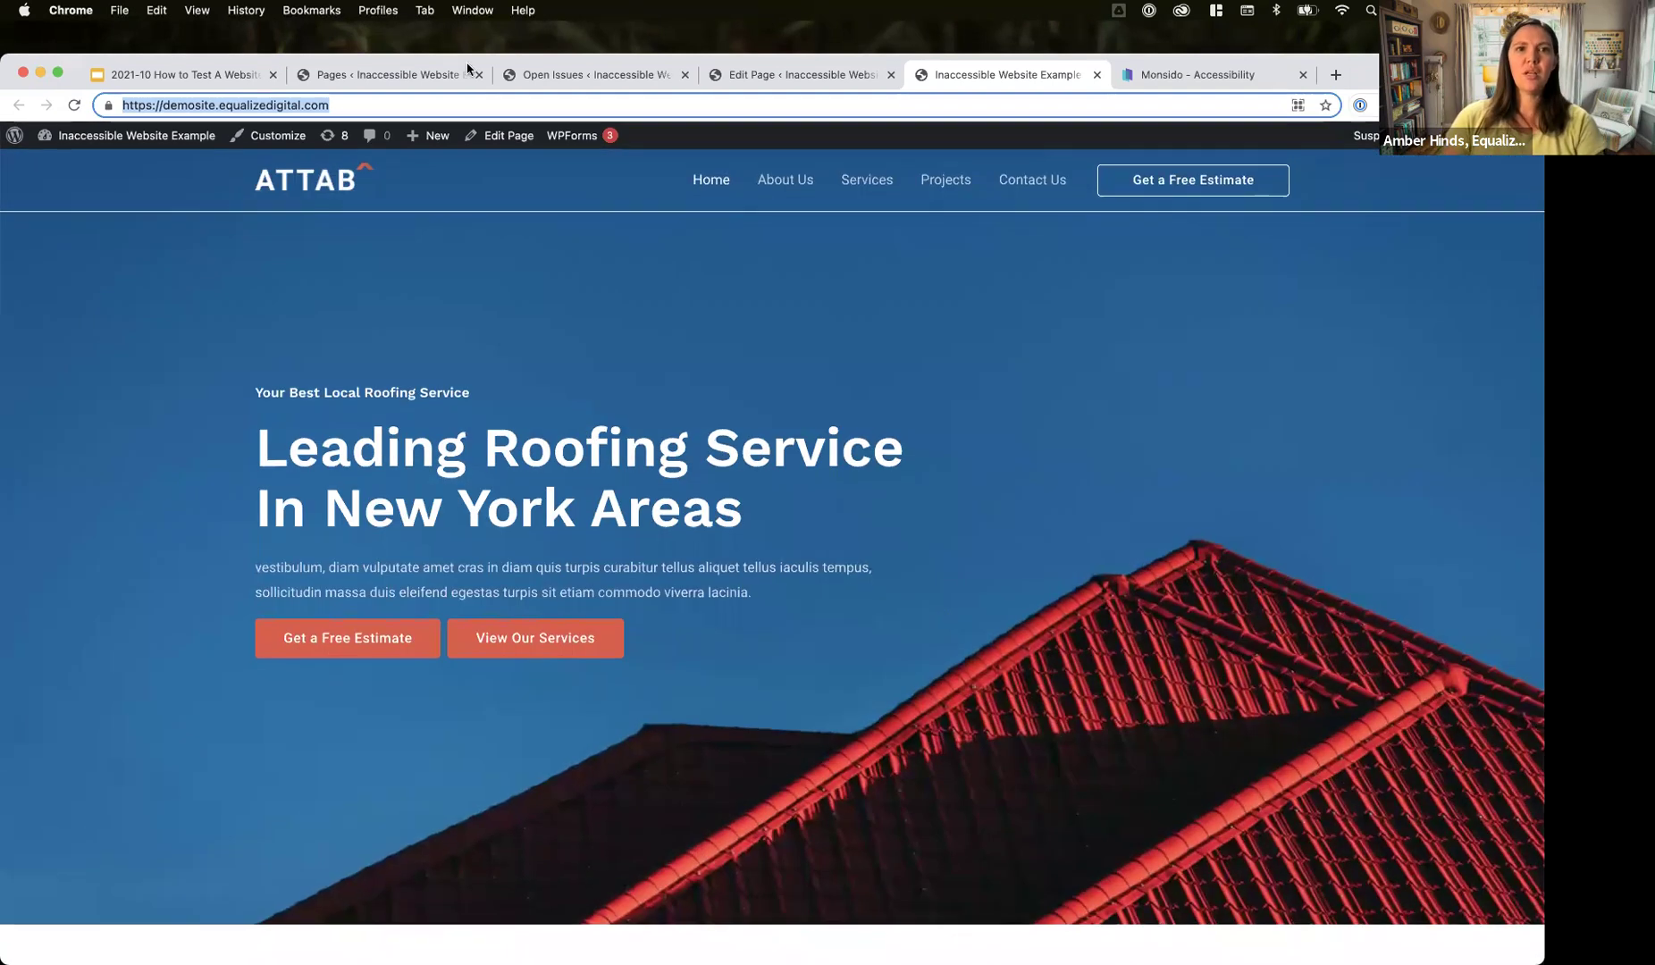
- Switch to the Home page's editor and review the Accessibility Checker summary below the page content
{"action": "left_click", "coordinate": [764, 82]}
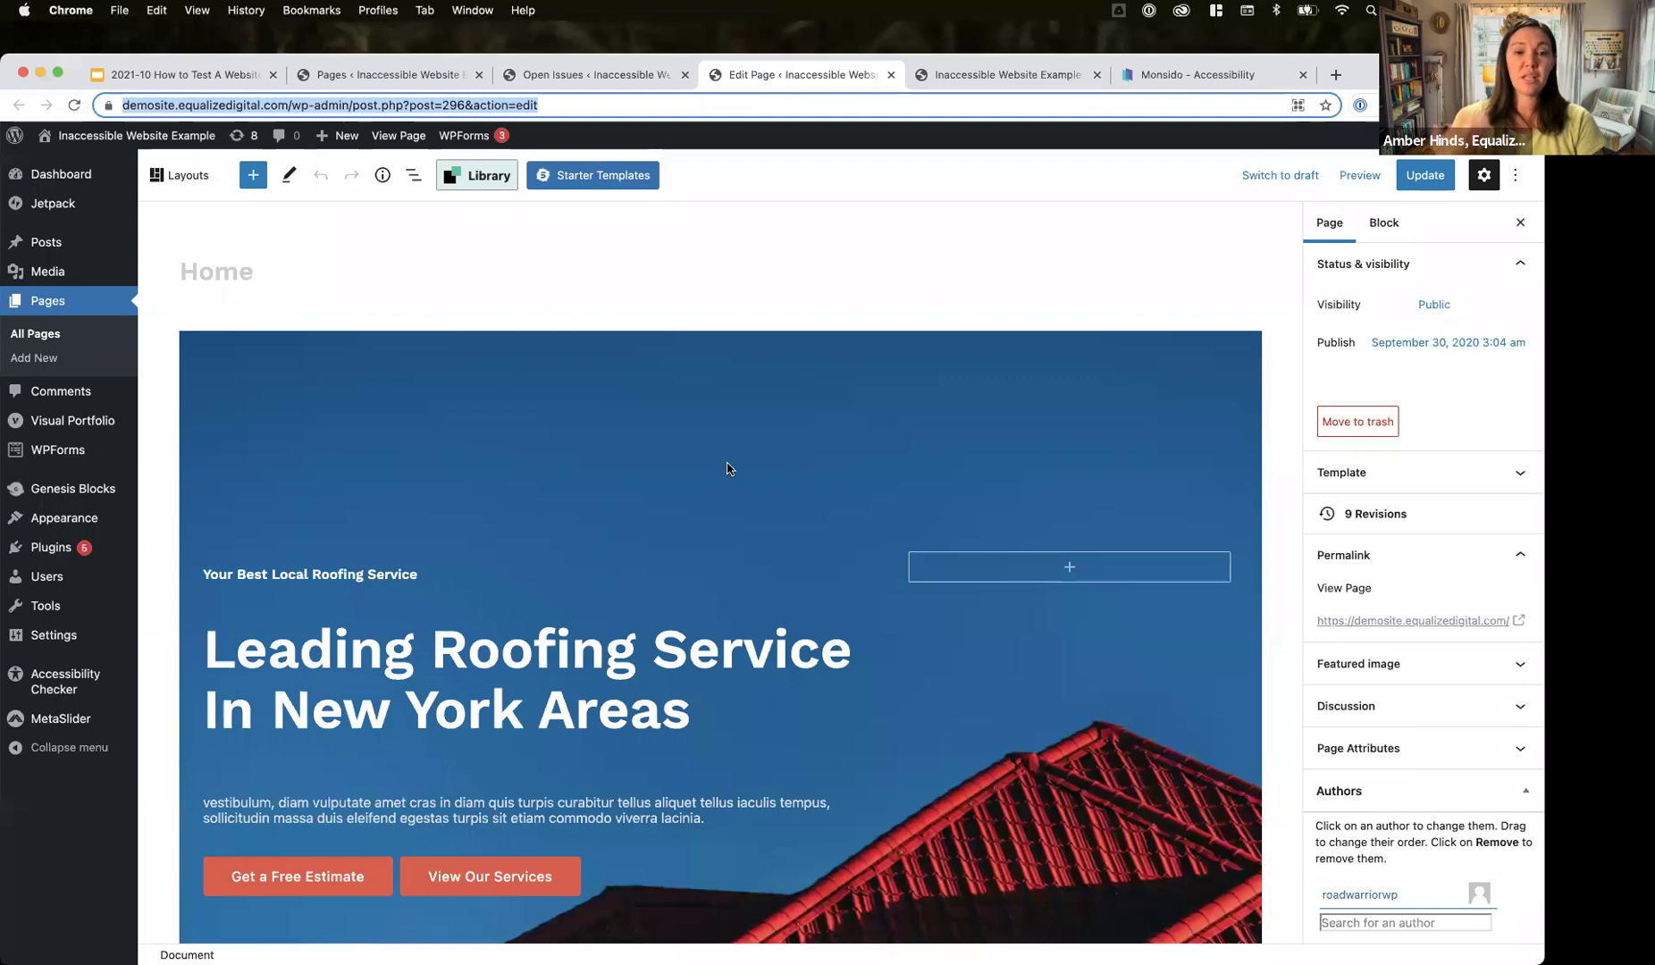
{"action": "scroll", "coordinate": [728, 468], "scroll_direction": "down", "scroll_amount": 20}
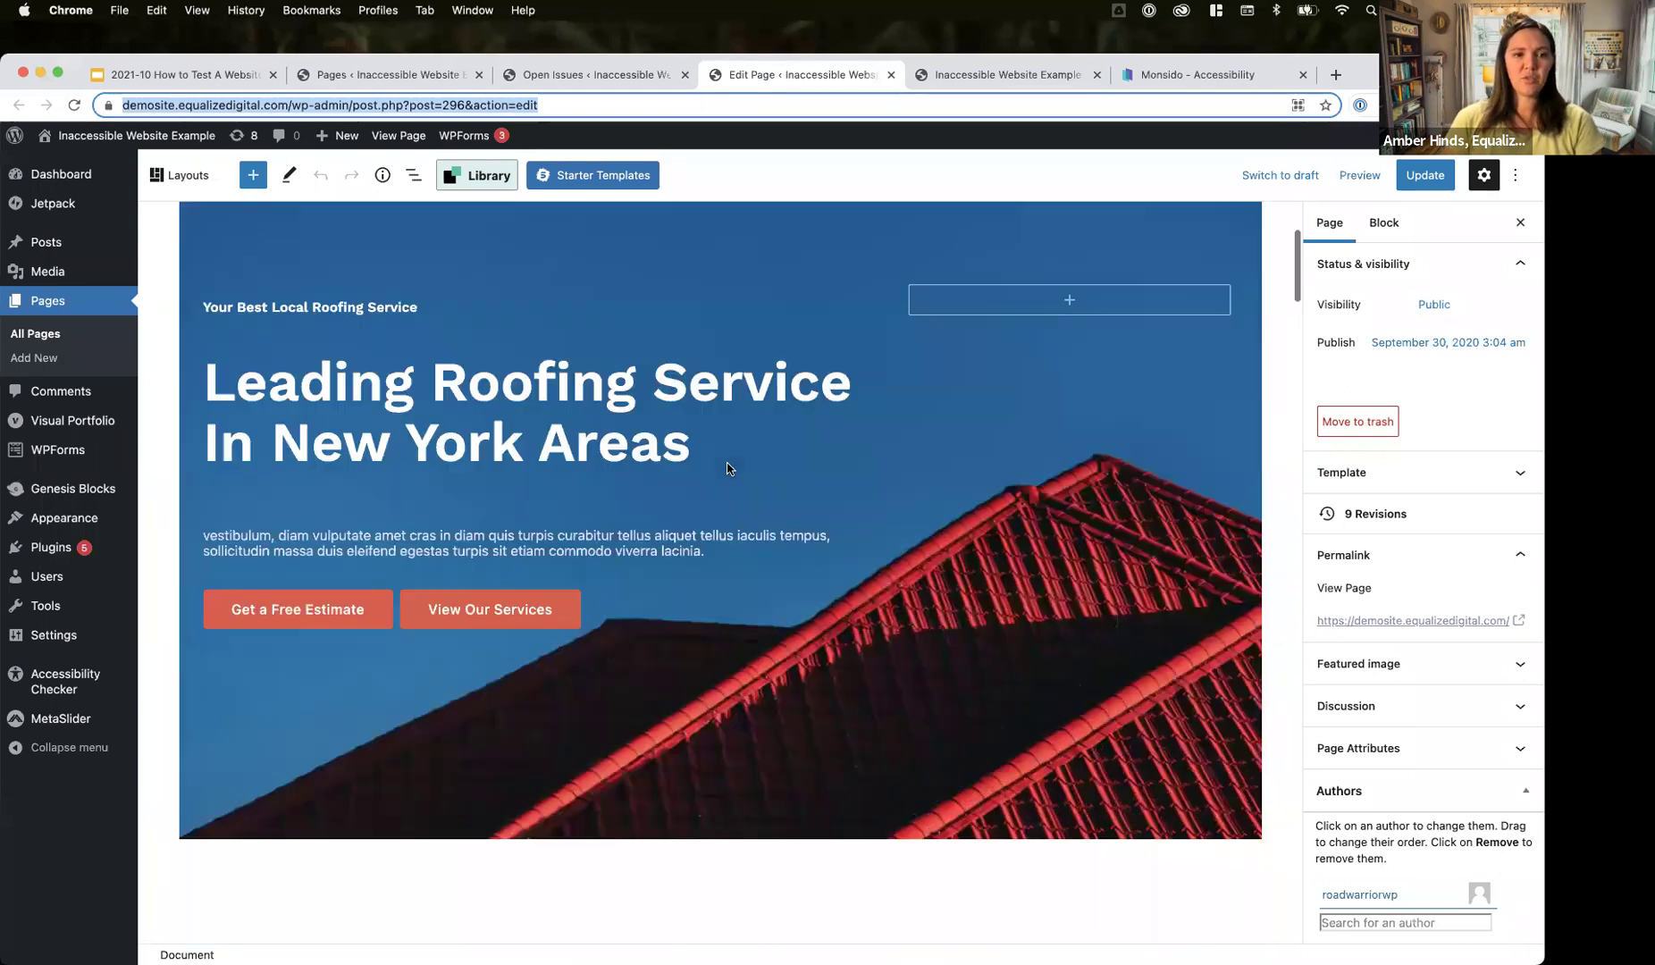
{"action": "scroll", "coordinate": [727, 465], "scroll_direction": "down", "scroll_amount": 20}
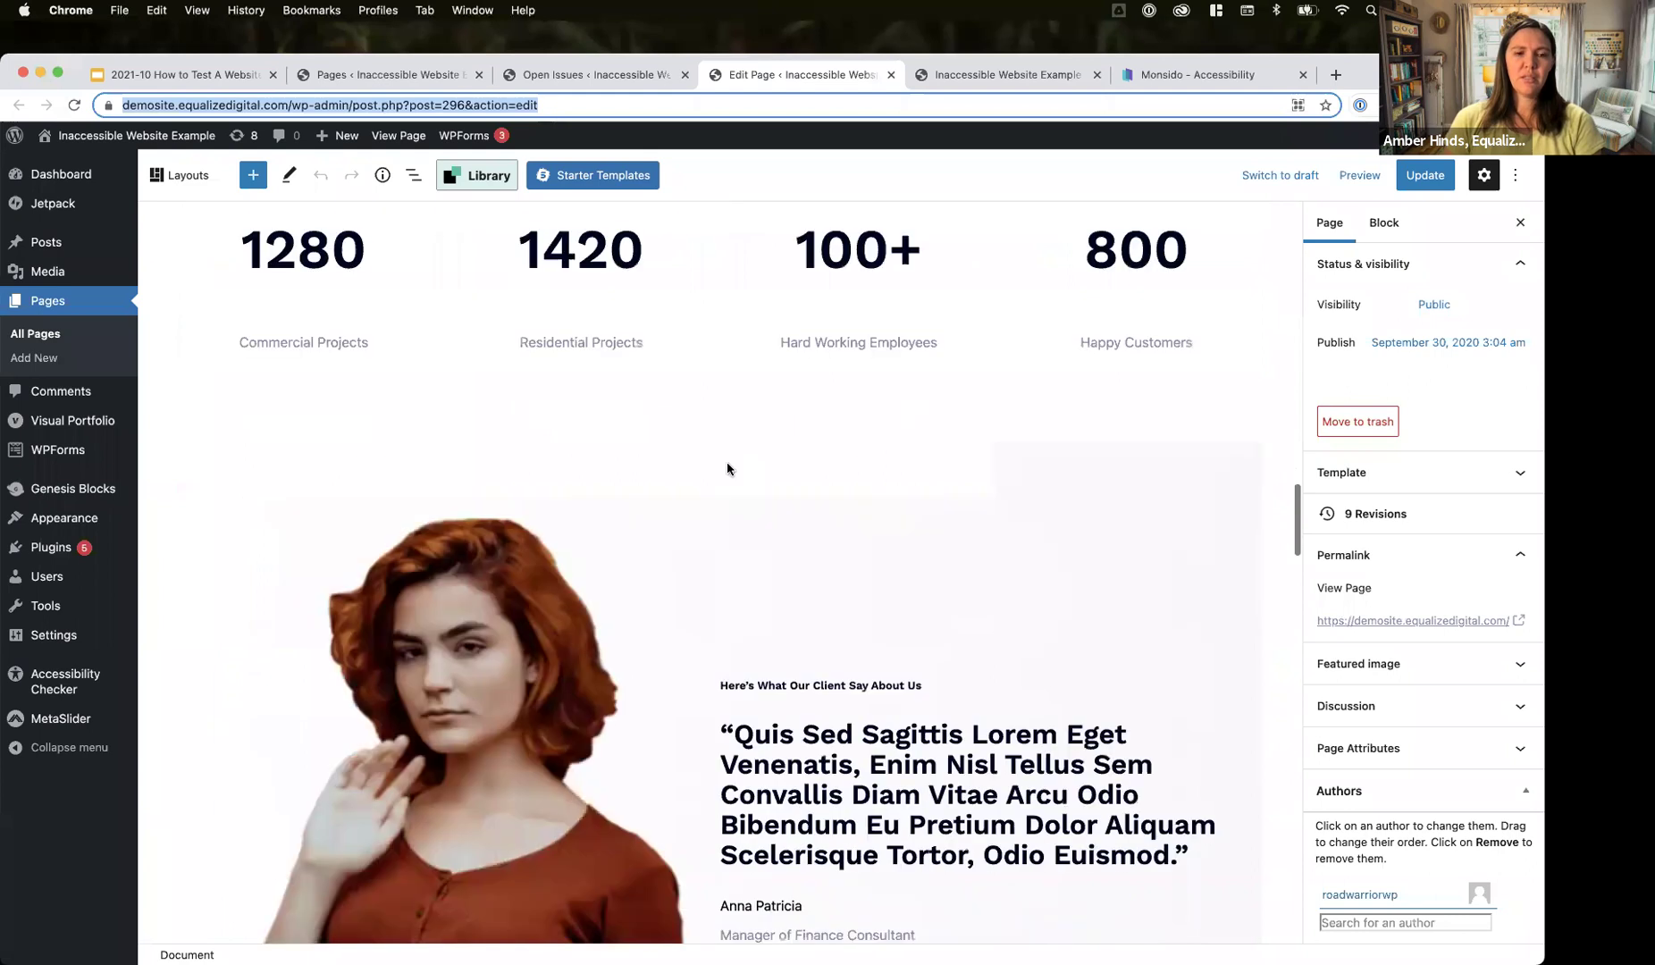
{"action": "scroll", "coordinate": [728, 468], "scroll_direction": "down", "scroll_amount": 5}
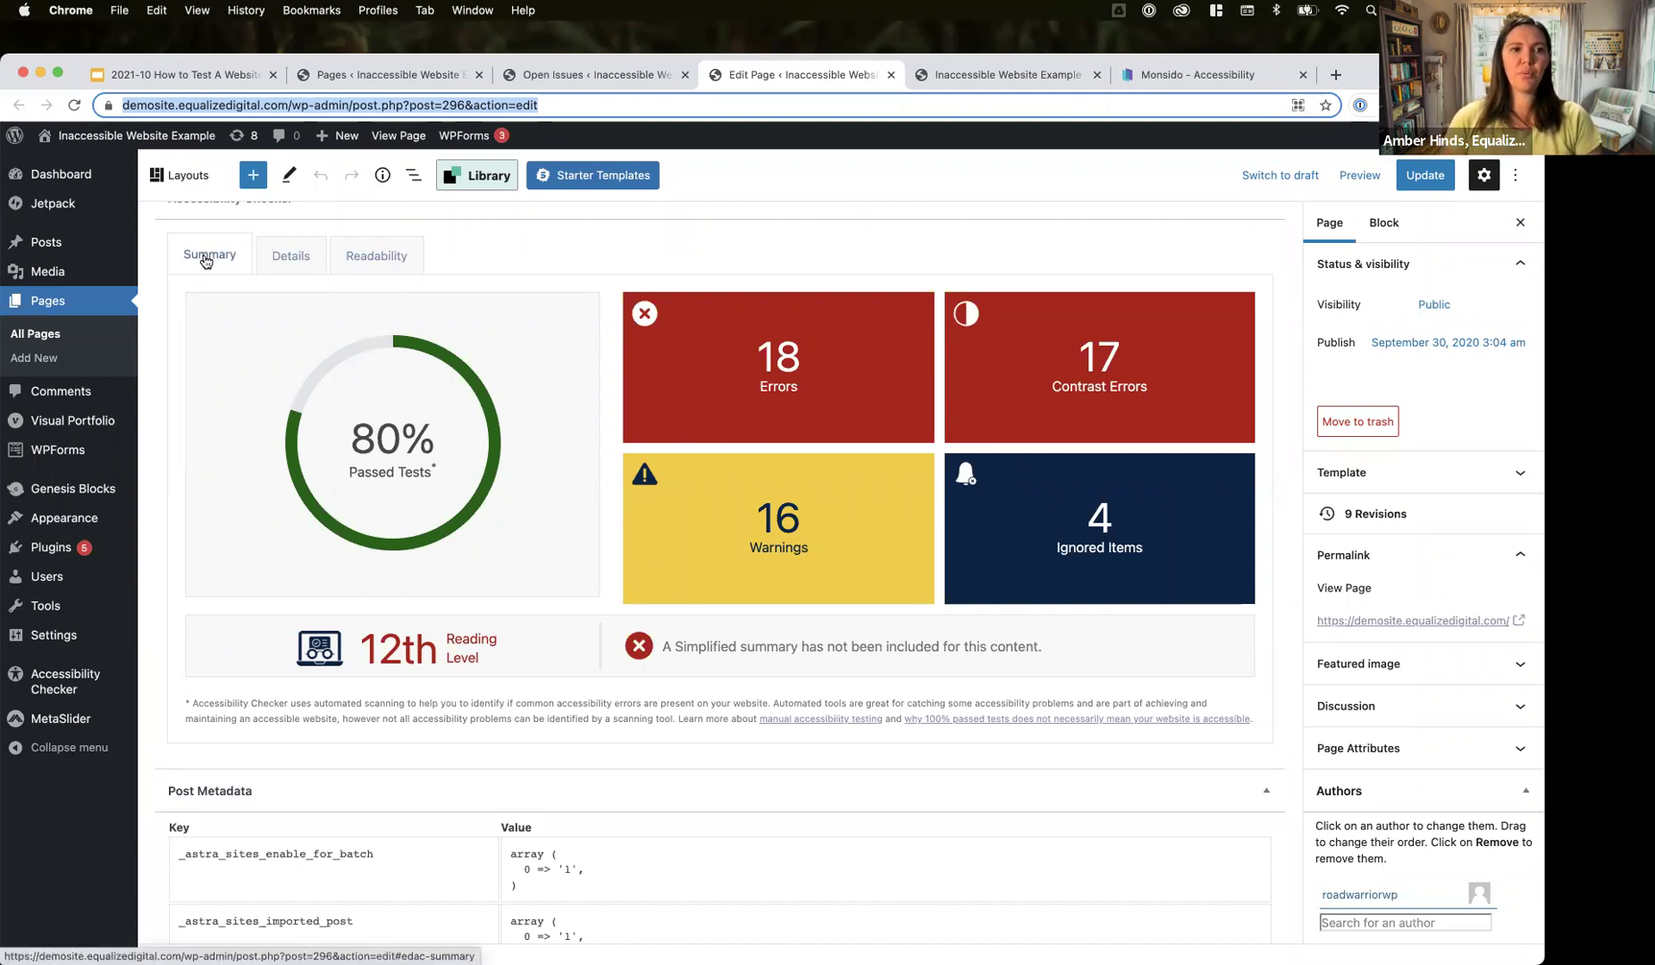
- Show the checker's detailed results, expand Incorrect Heading Order and examine the ignored entry's h6 tag and heading text
{"action": "left_click", "coordinate": [275, 259]}
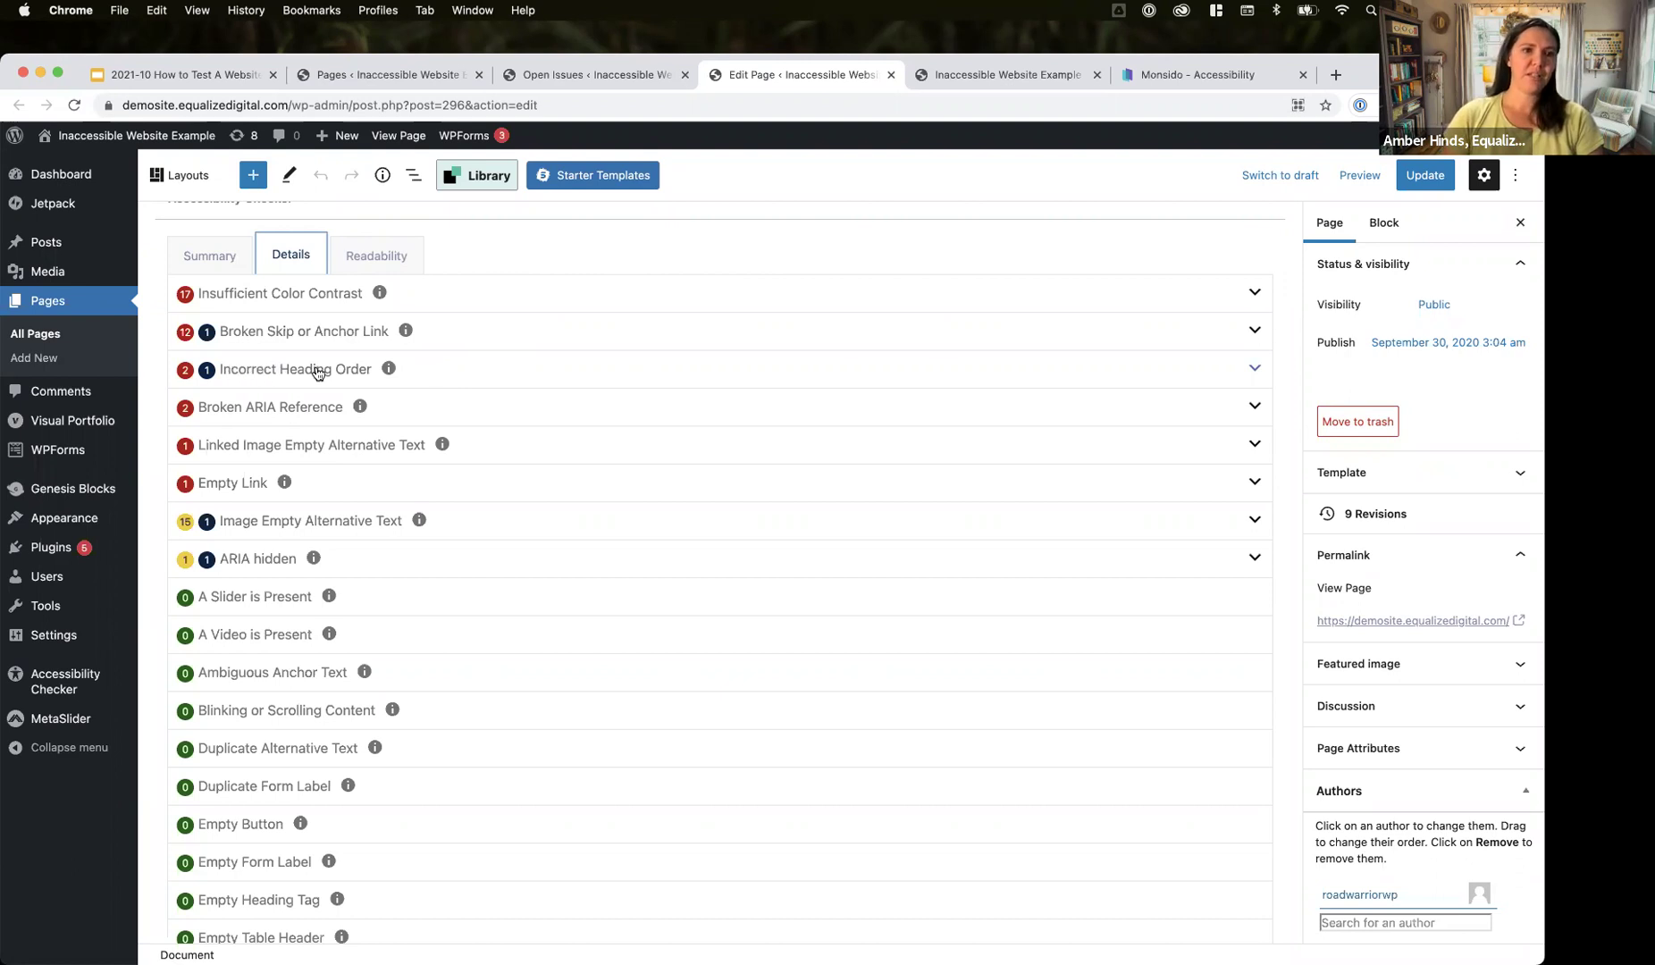
{"action": "left_click", "coordinate": [438, 372]}
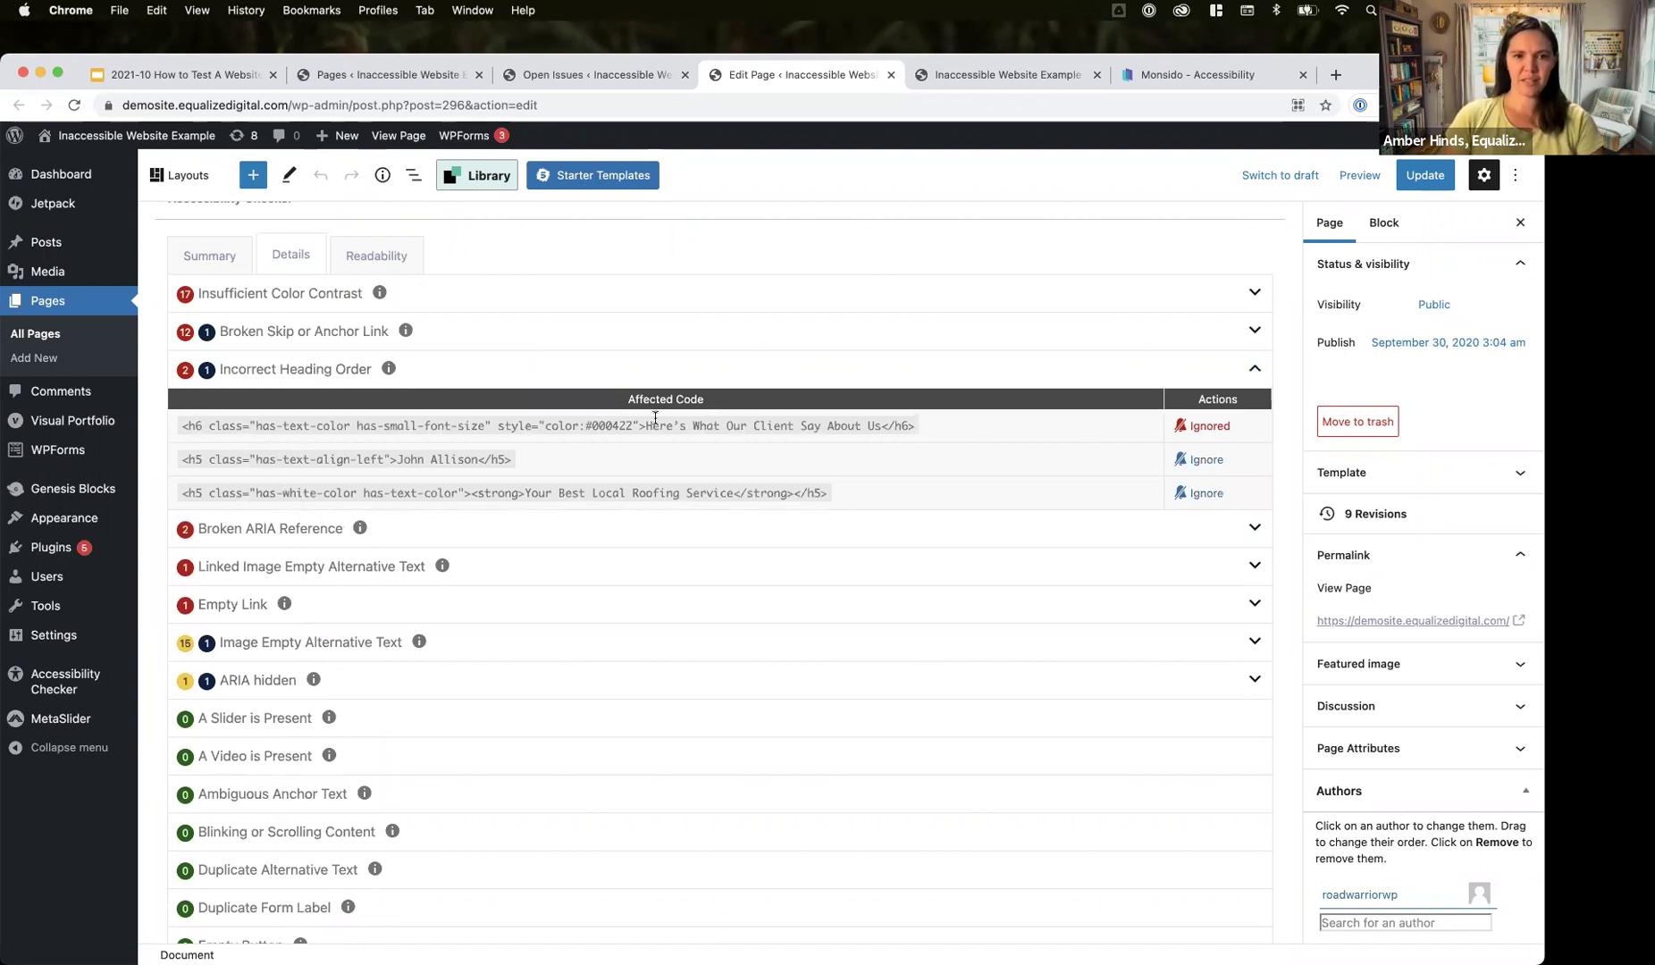
{"action": "double_click", "coordinate": [211, 426]}
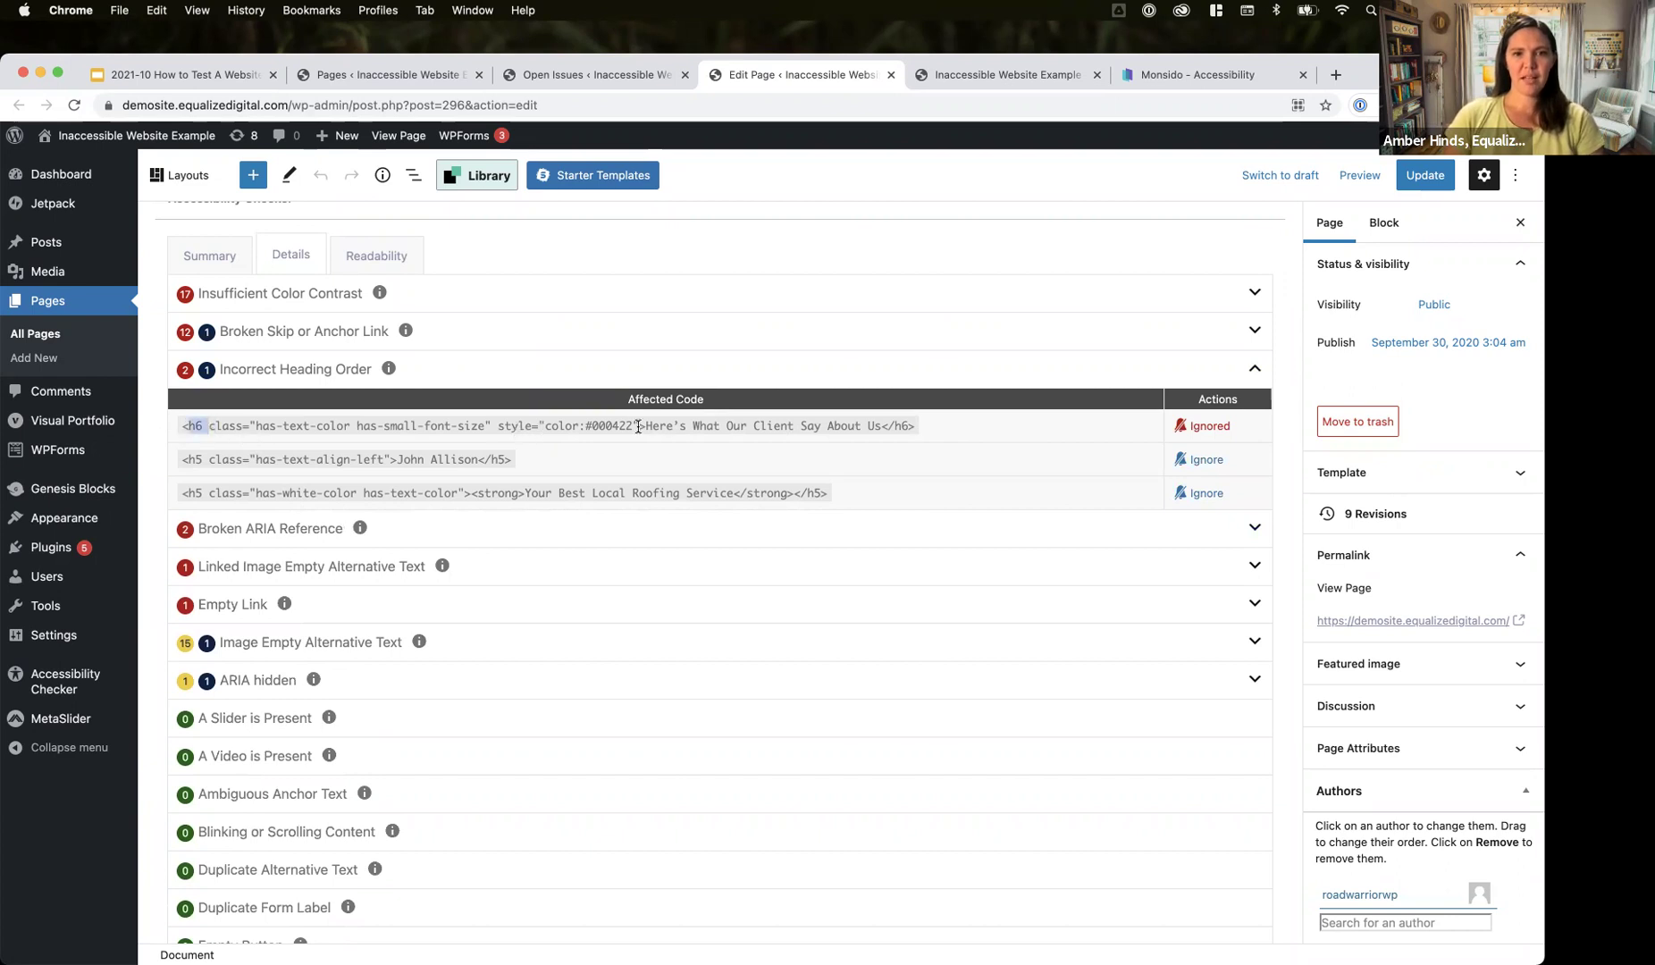
{"action": "left_click_drag", "start_coordinate": [643, 426], "coordinate": [882, 431]}
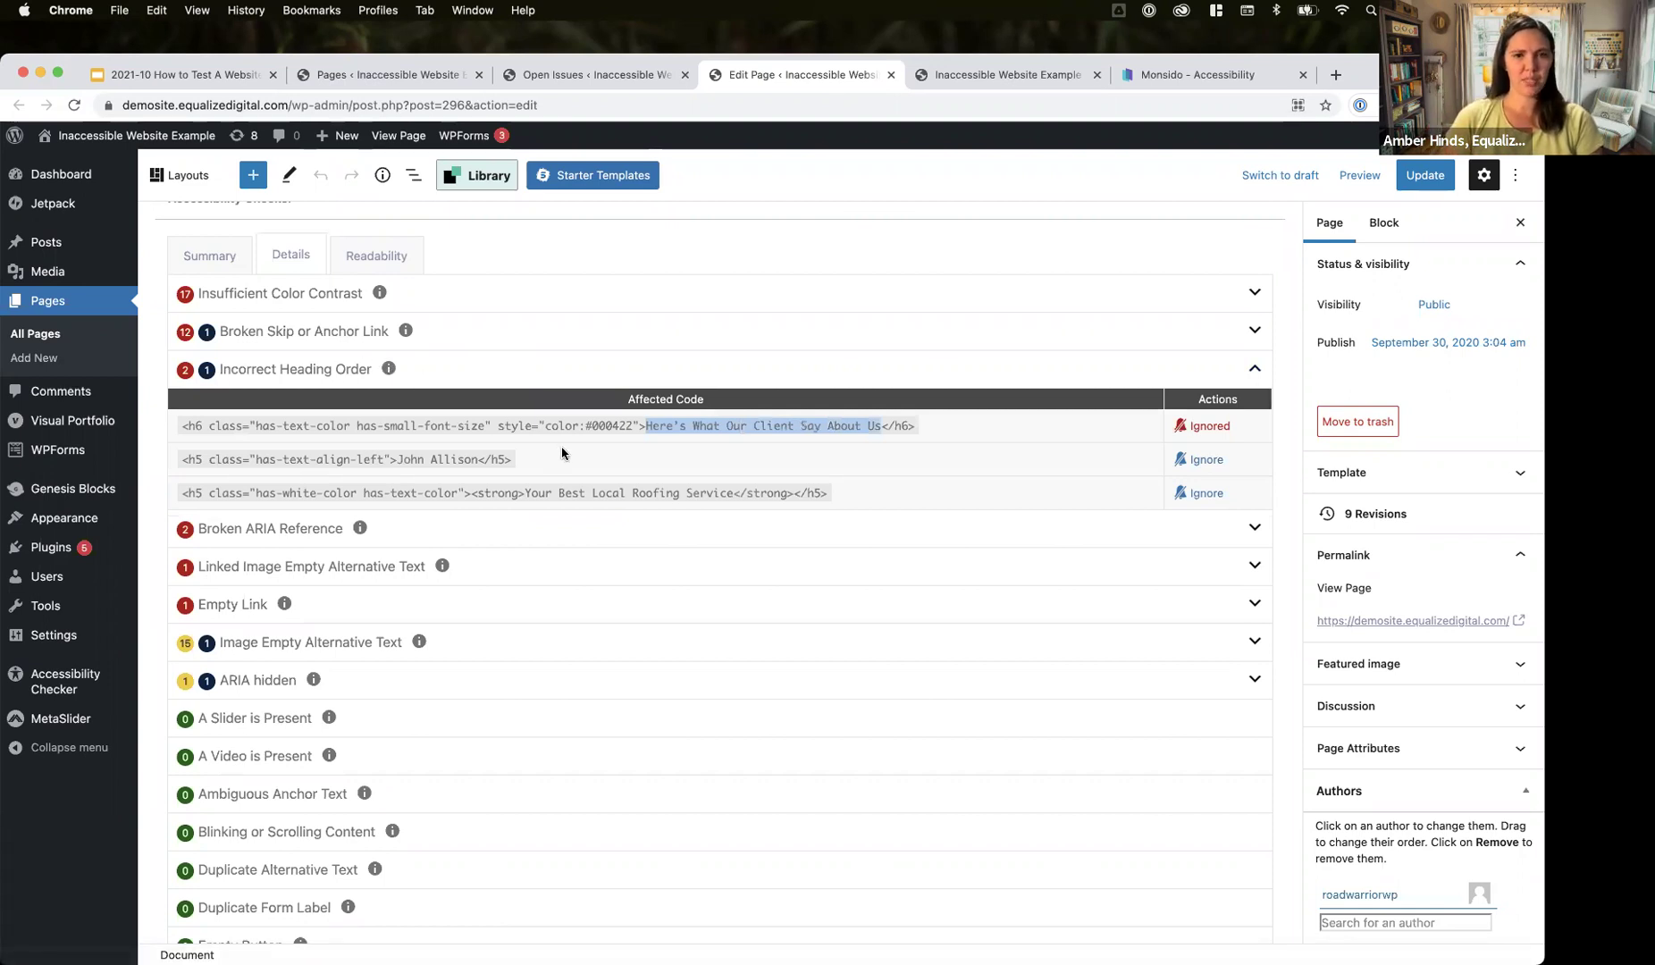
- Locate the "Here's What Our Client Say About Us" heading in the page content and check its level and surrounding section
{"action": "scroll", "coordinate": [561, 446], "scroll_direction": "up", "scroll_amount": 10}
{"action": "scroll", "coordinate": [559, 447], "scroll_direction": "up", "scroll_amount": 10}
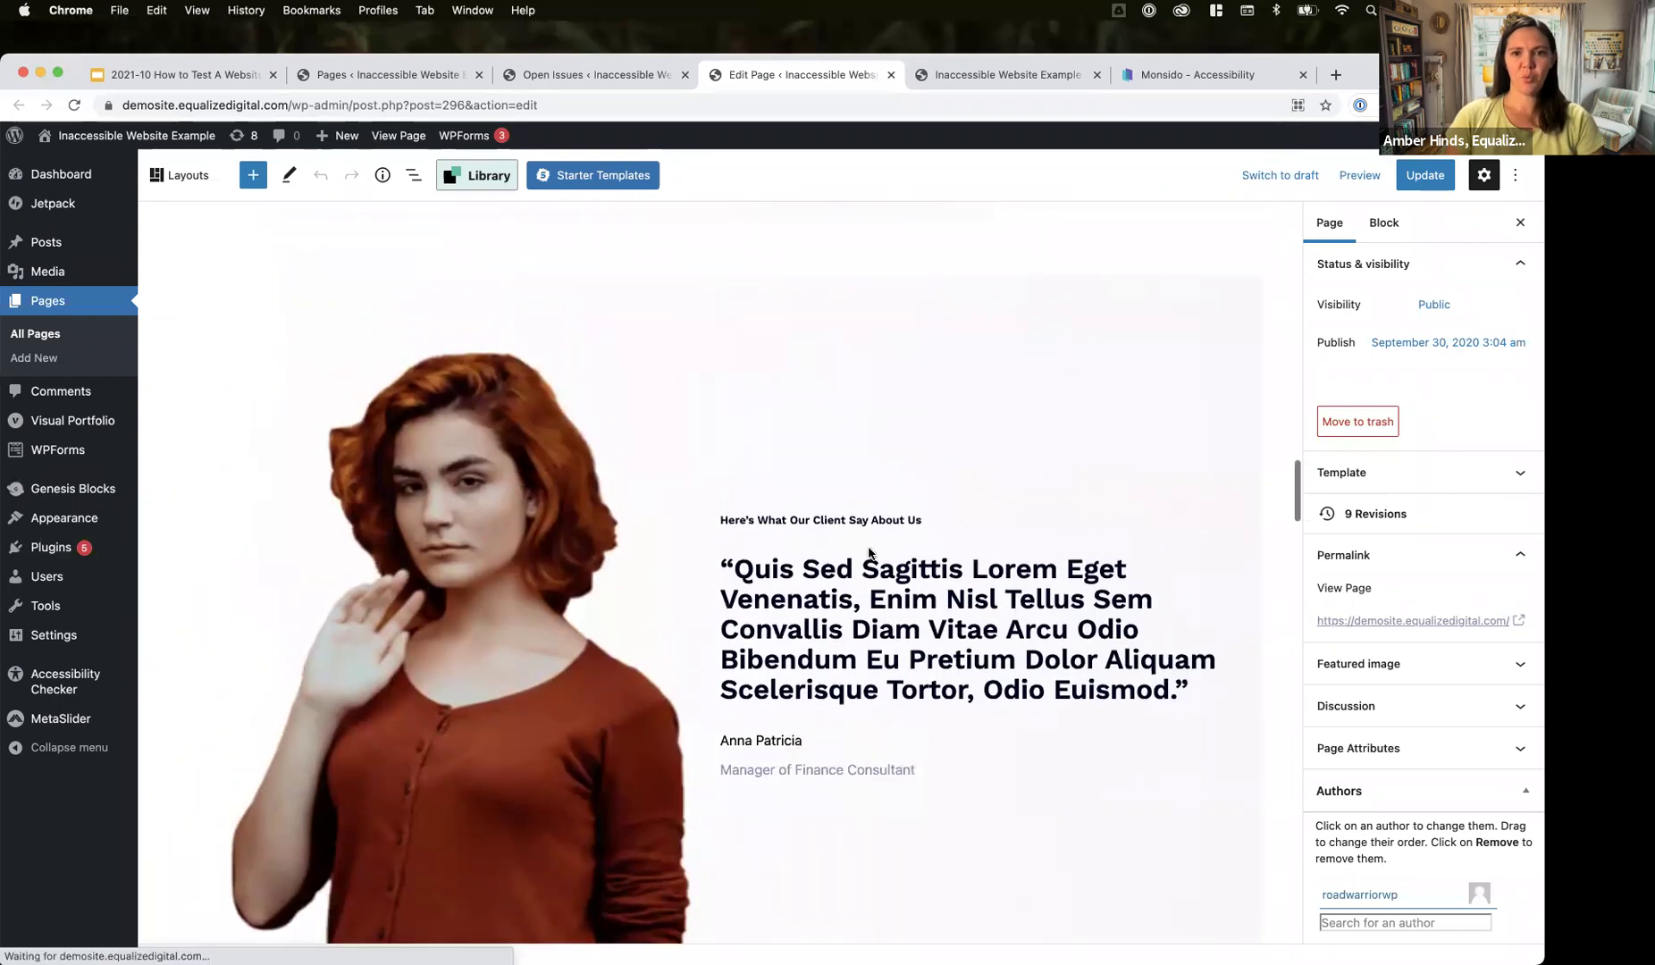
{"action": "left_click", "coordinate": [796, 519]}
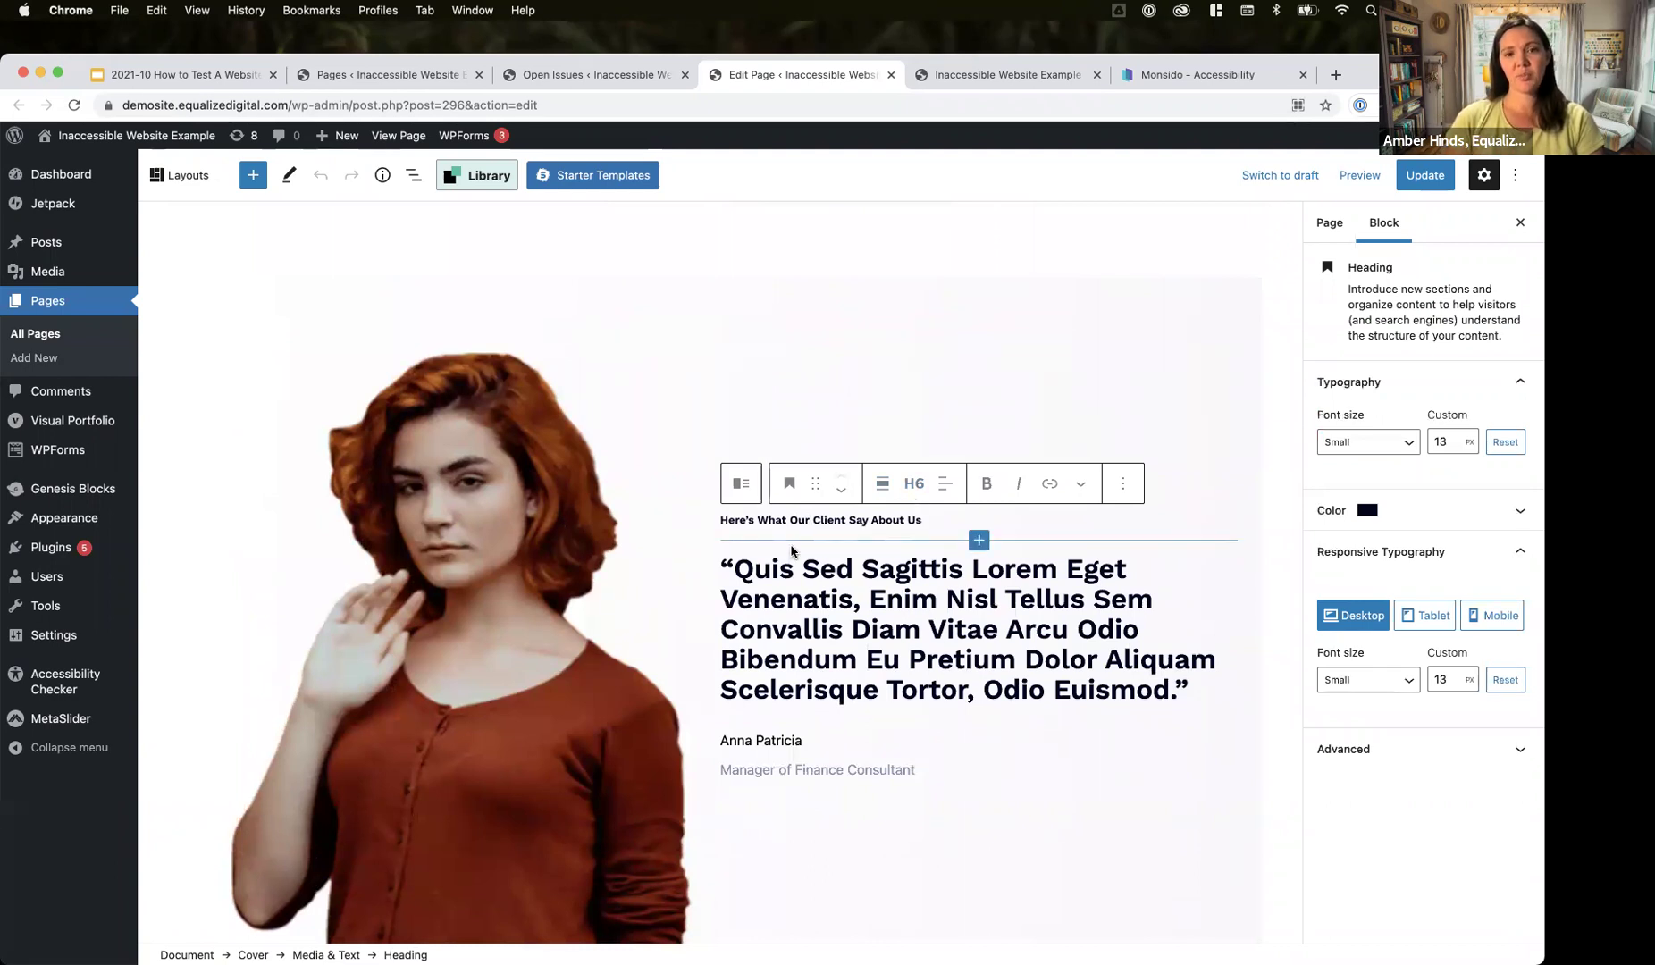
{"action": "scroll", "coordinate": [730, 436], "scroll_direction": "up", "scroll_amount": 5}
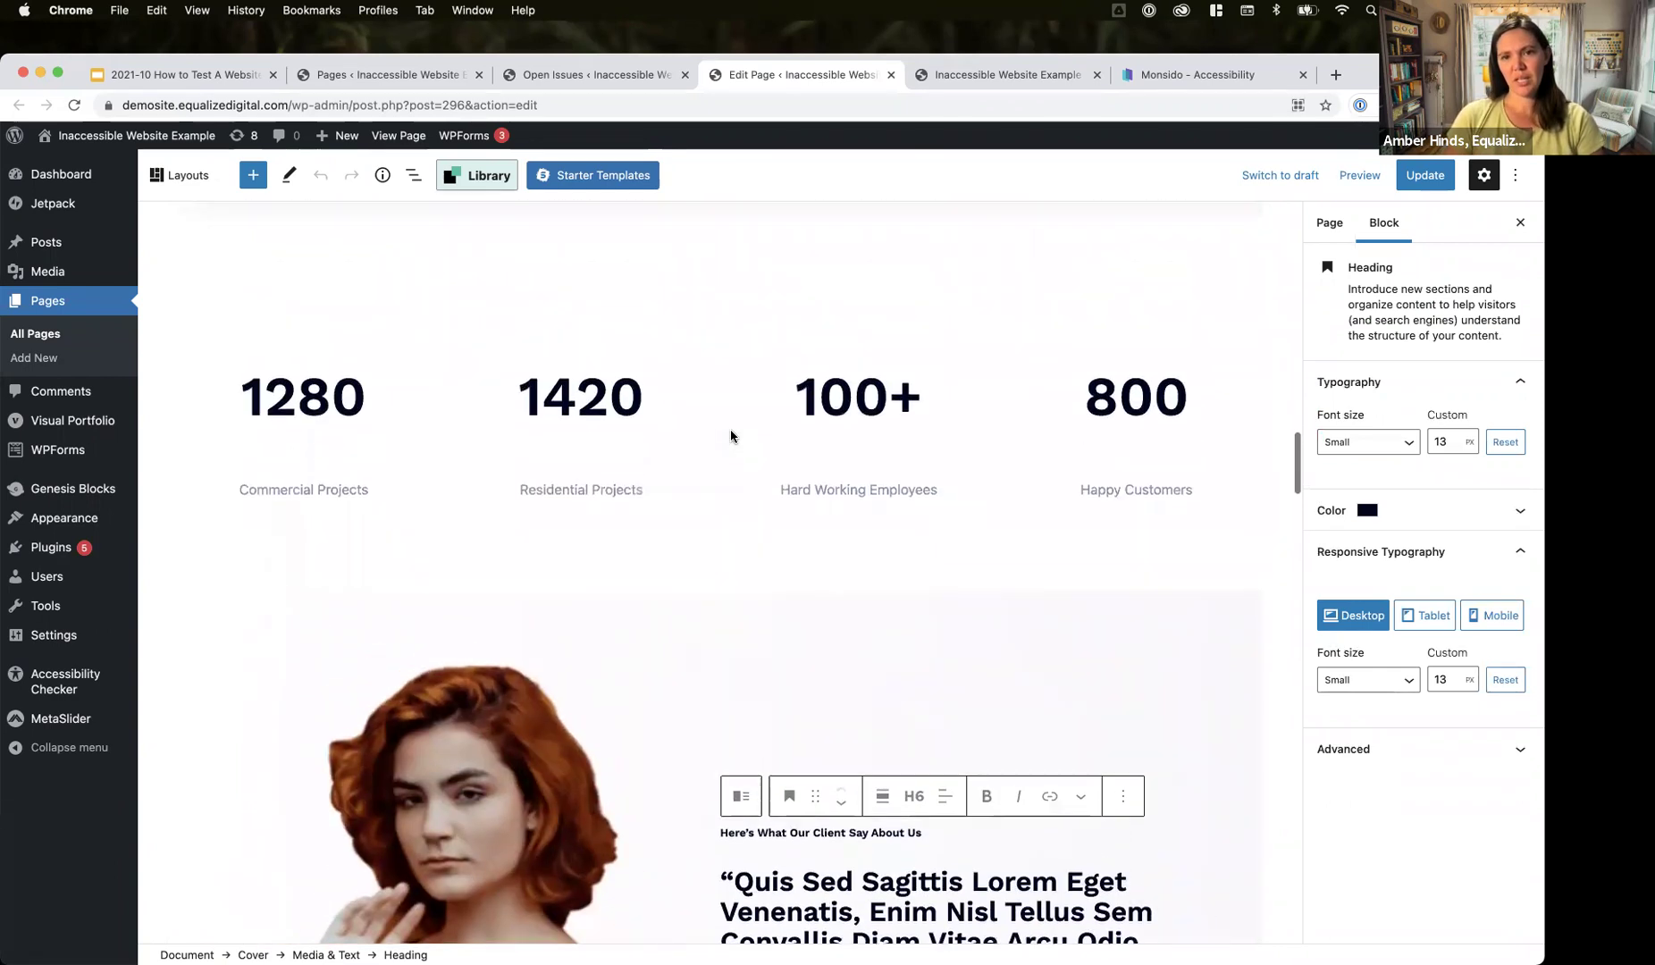
{"action": "scroll", "coordinate": [730, 436], "scroll_direction": "down", "scroll_amount": 4}
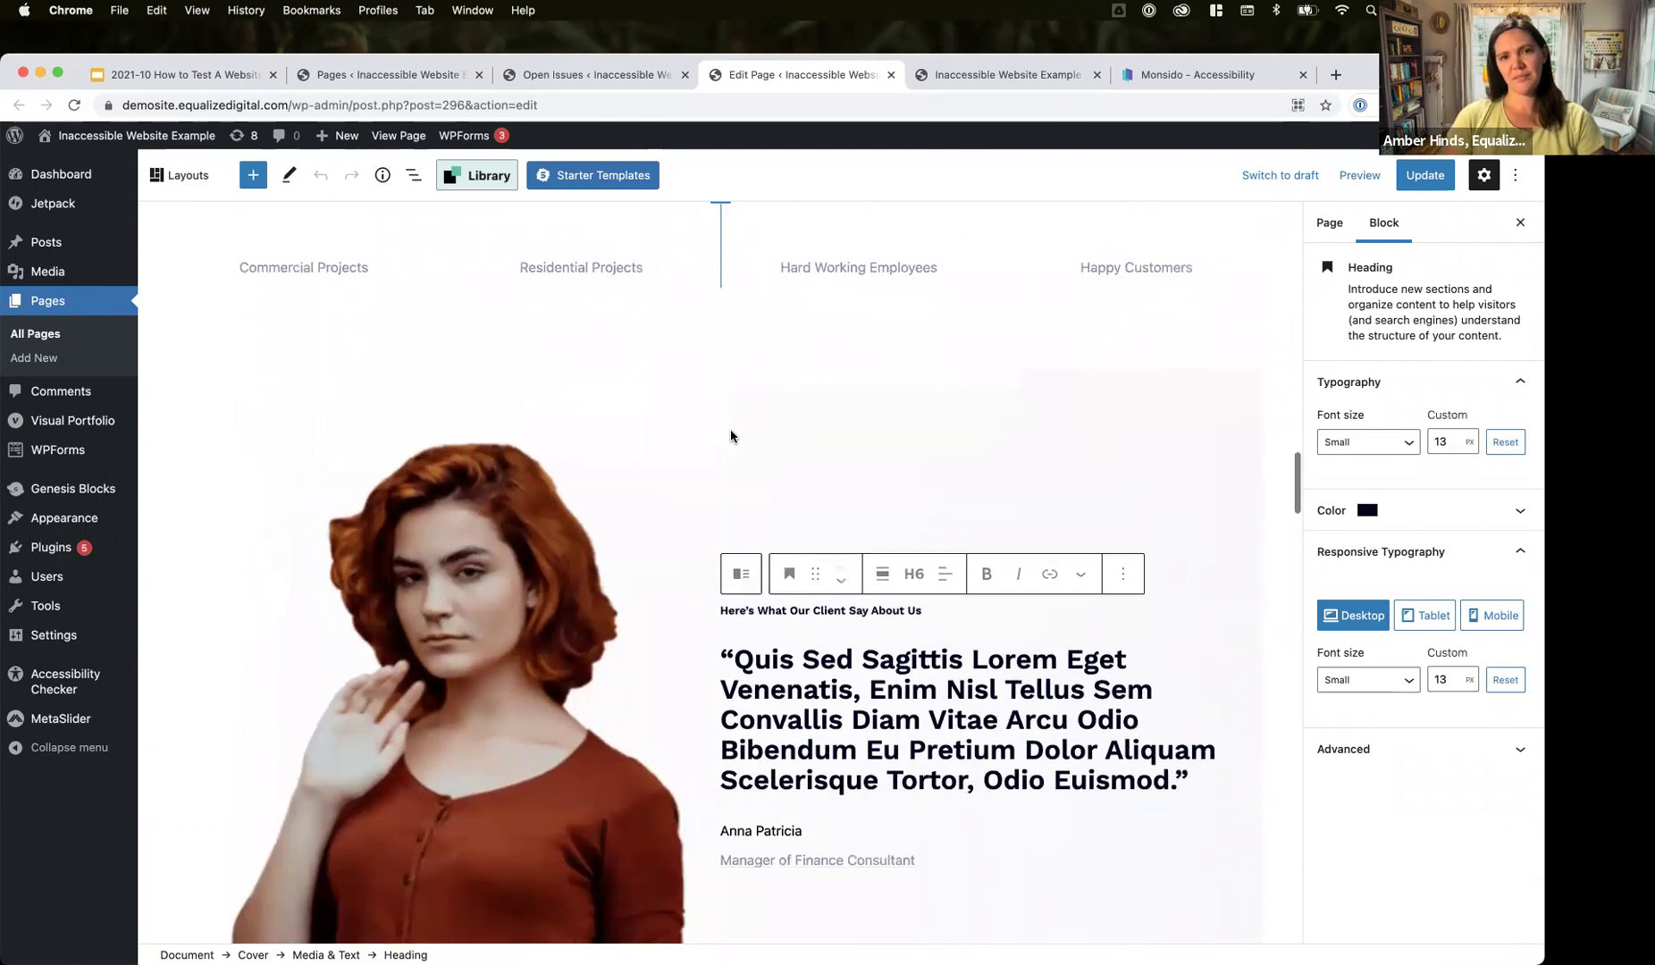
{"action": "scroll", "coordinate": [730, 436], "scroll_direction": "up", "scroll_amount": 1}
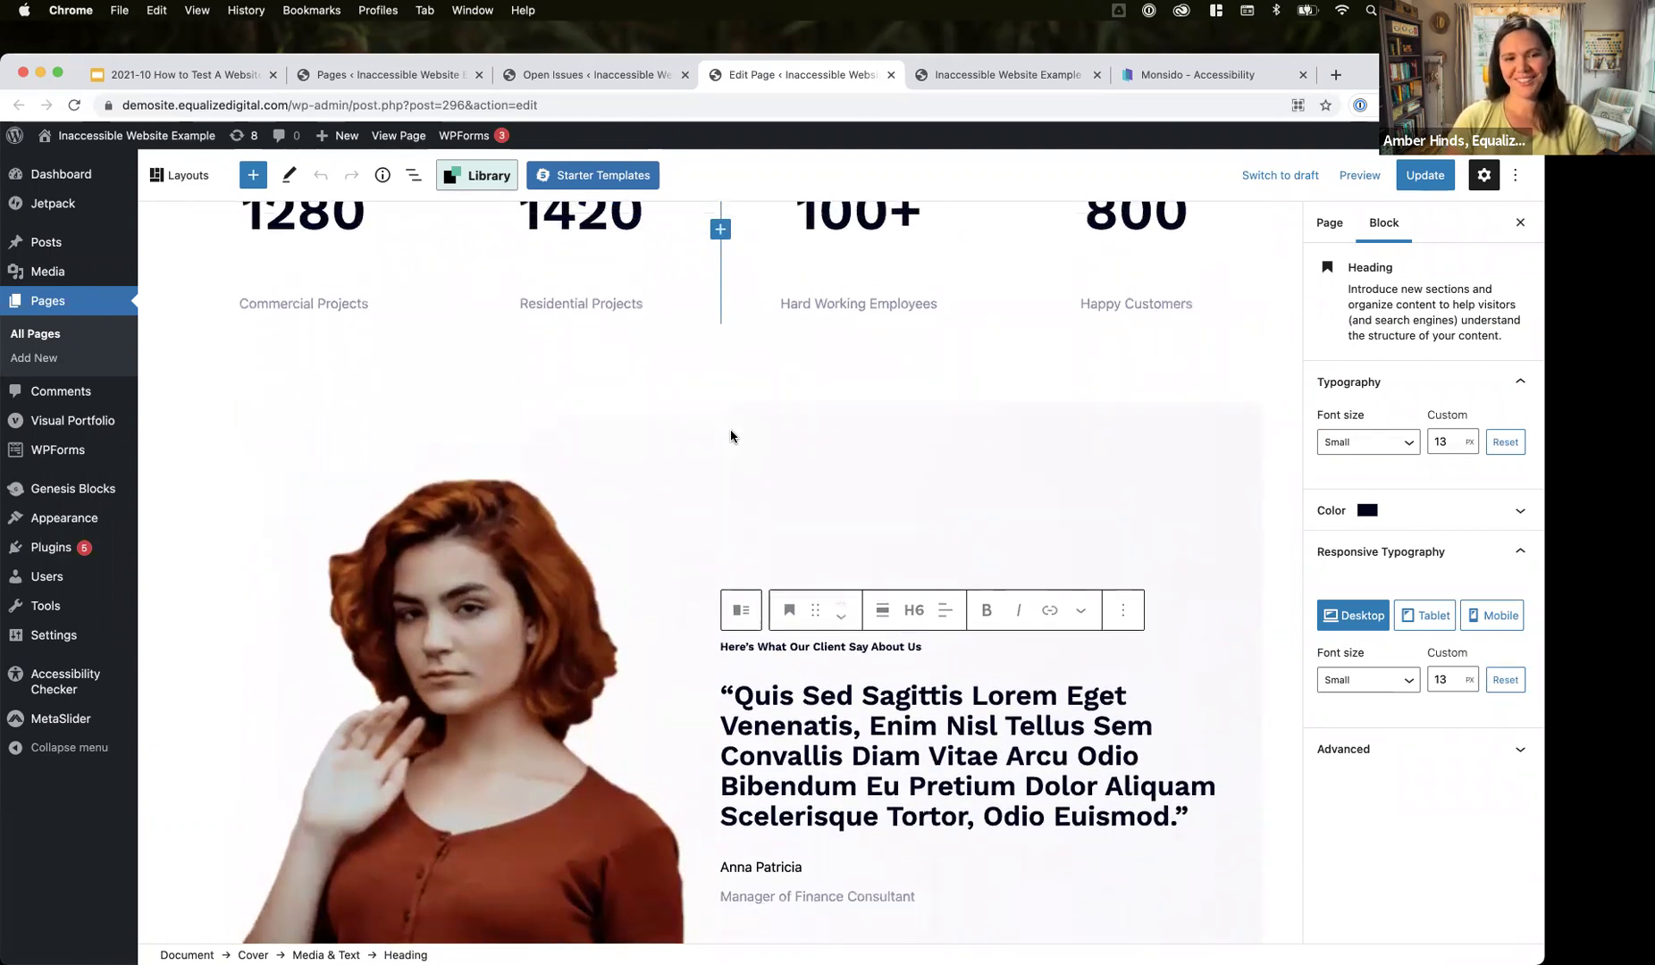
- Change the "Here's What Our Client Say About Us" heading to level H2
{"action": "left_click", "coordinate": [861, 645]}
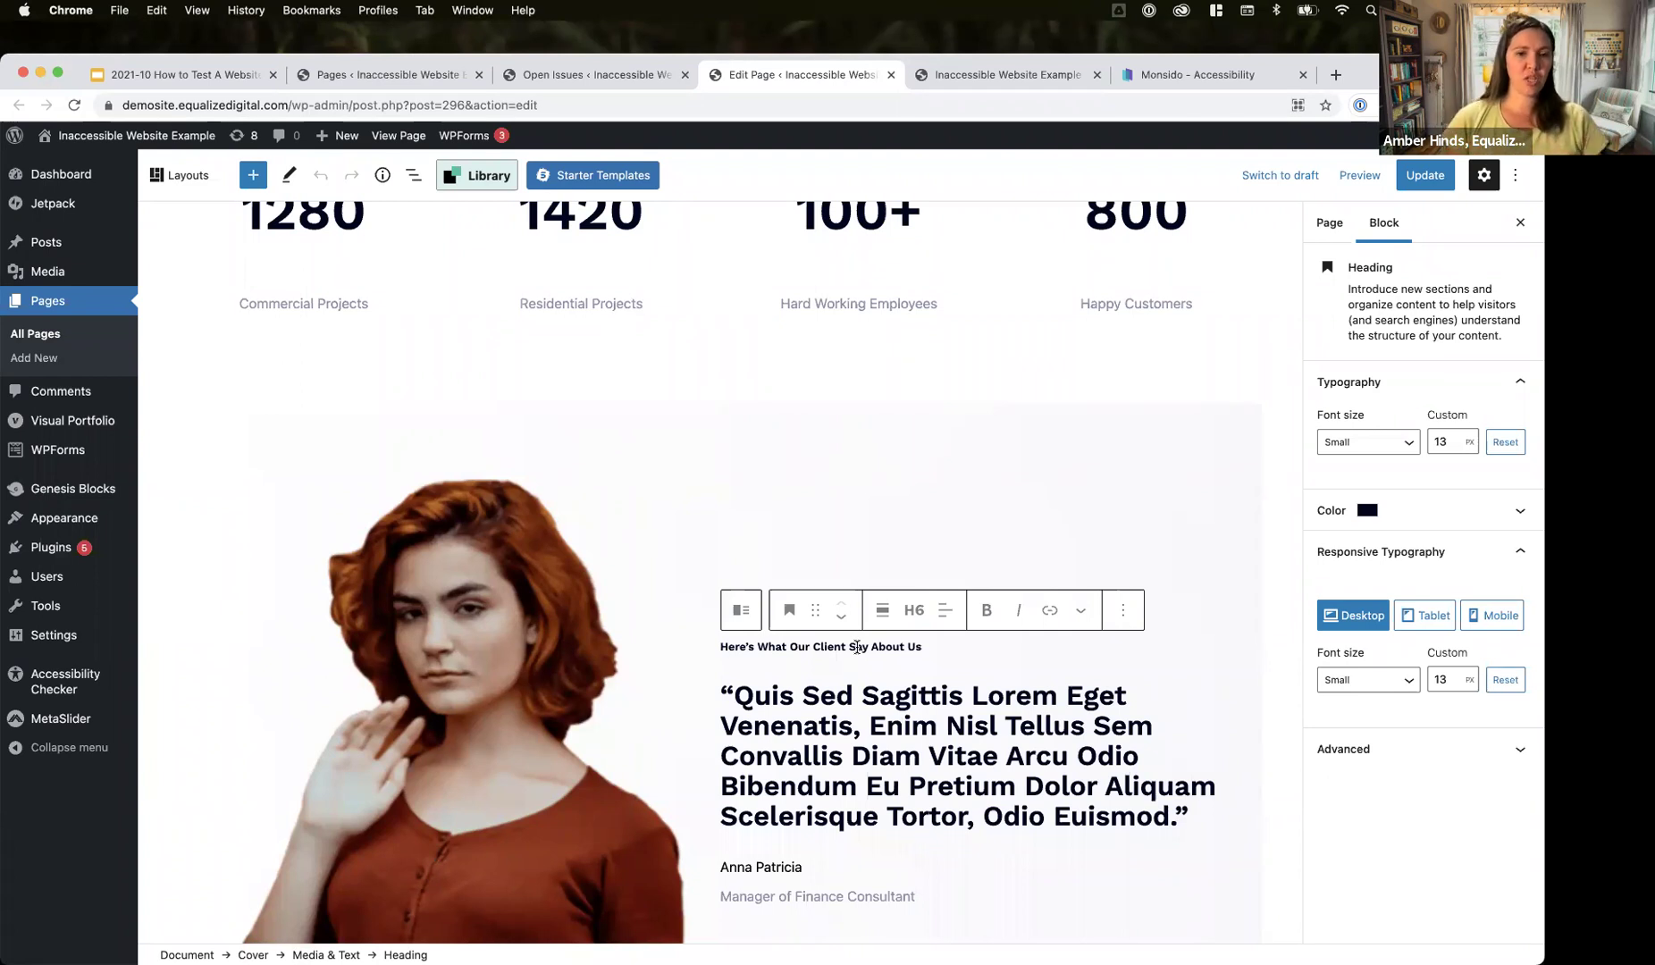
{"action": "left_click", "coordinate": [914, 610]}
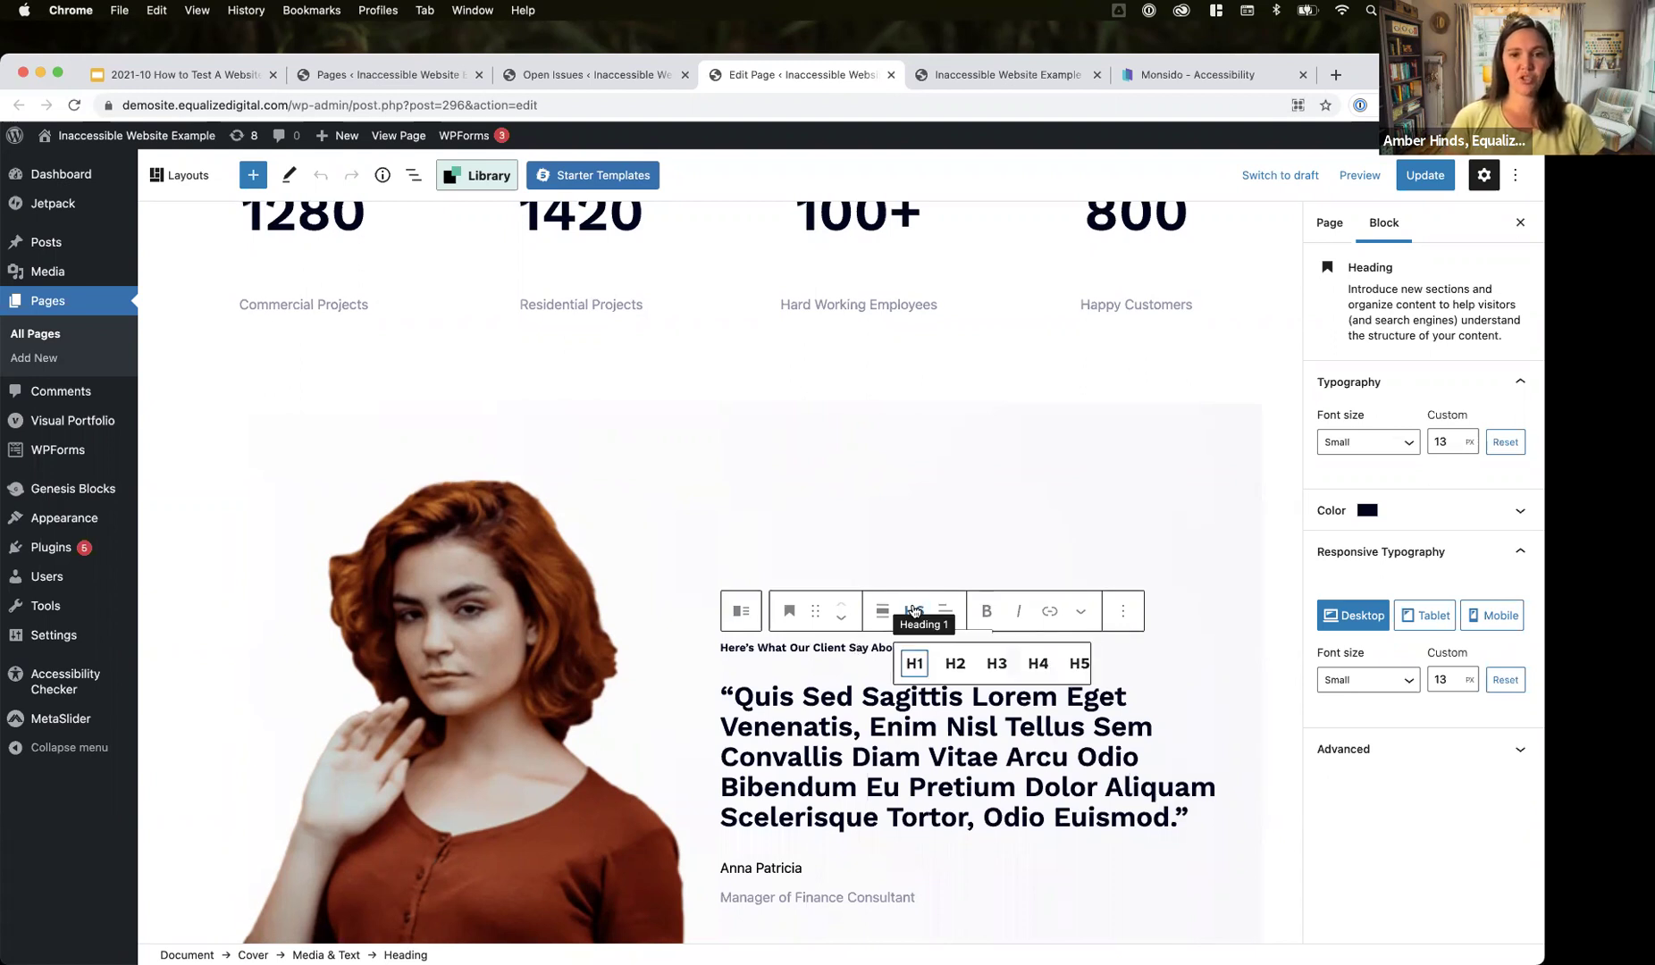
{"action": "left_click", "coordinate": [955, 664]}
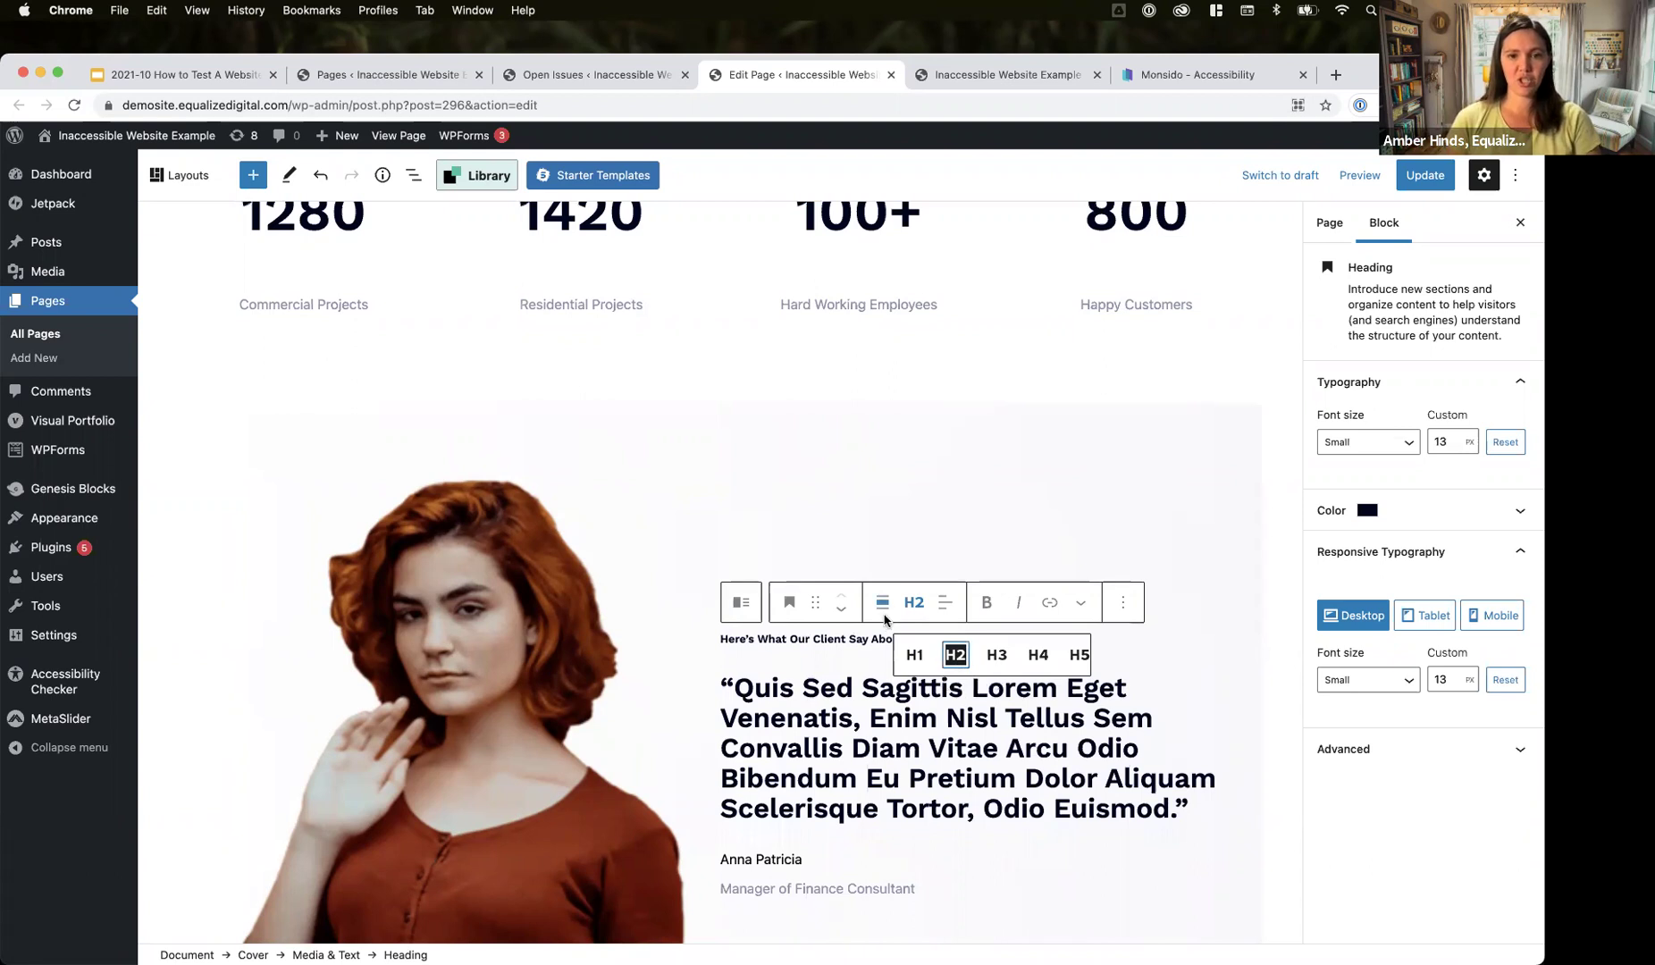
{"action": "left_click", "coordinate": [675, 639]}
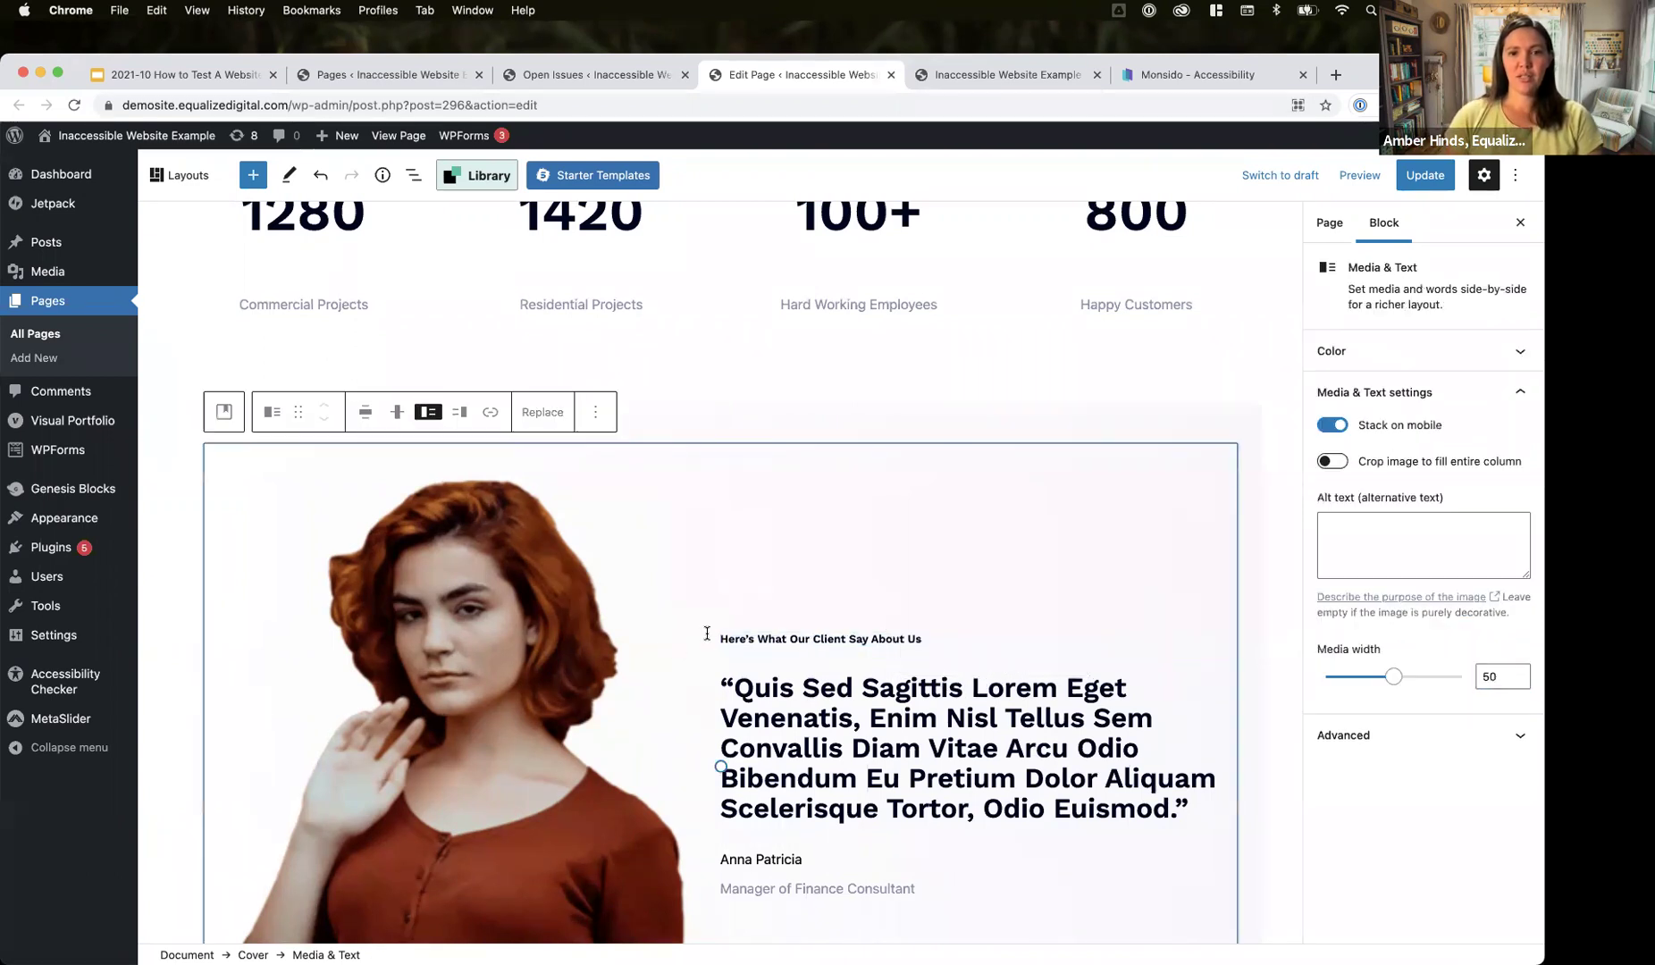
{"action": "left_click", "coordinate": [796, 640]}
{"action": "scroll", "coordinate": [731, 671], "scroll_direction": "down", "scroll_amount": 2}
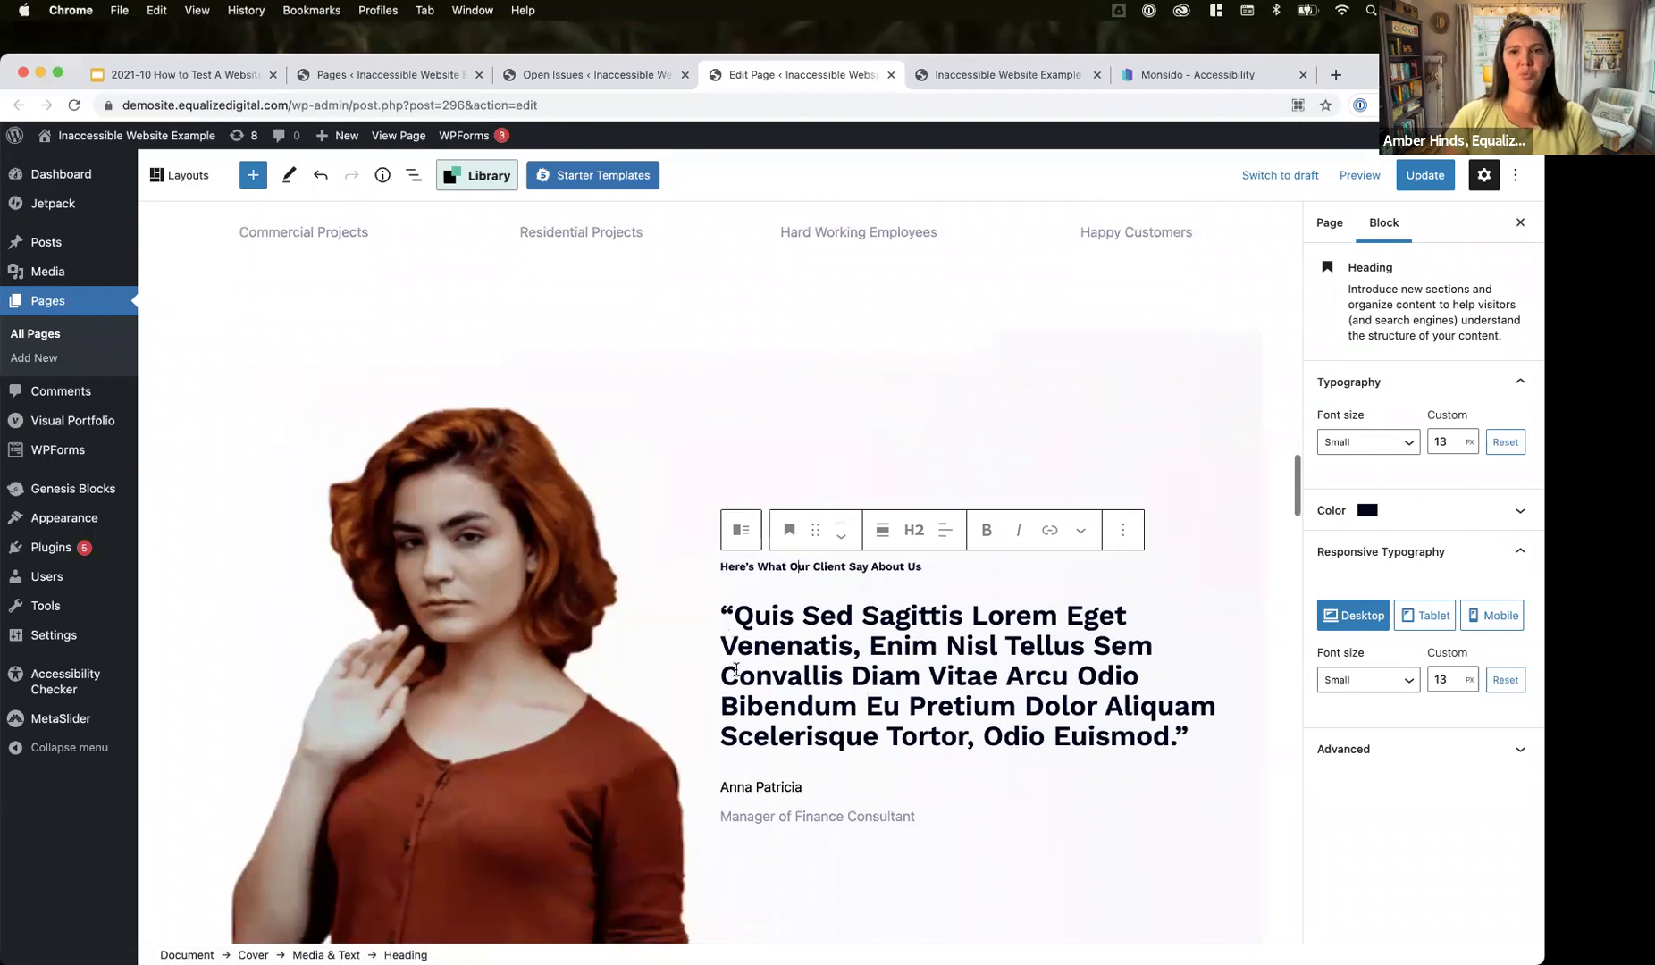
- Update the page and recheck the affected code under Incorrect Heading Order in the Accessibility Checker details
{"action": "left_click", "coordinate": [1425, 174]}
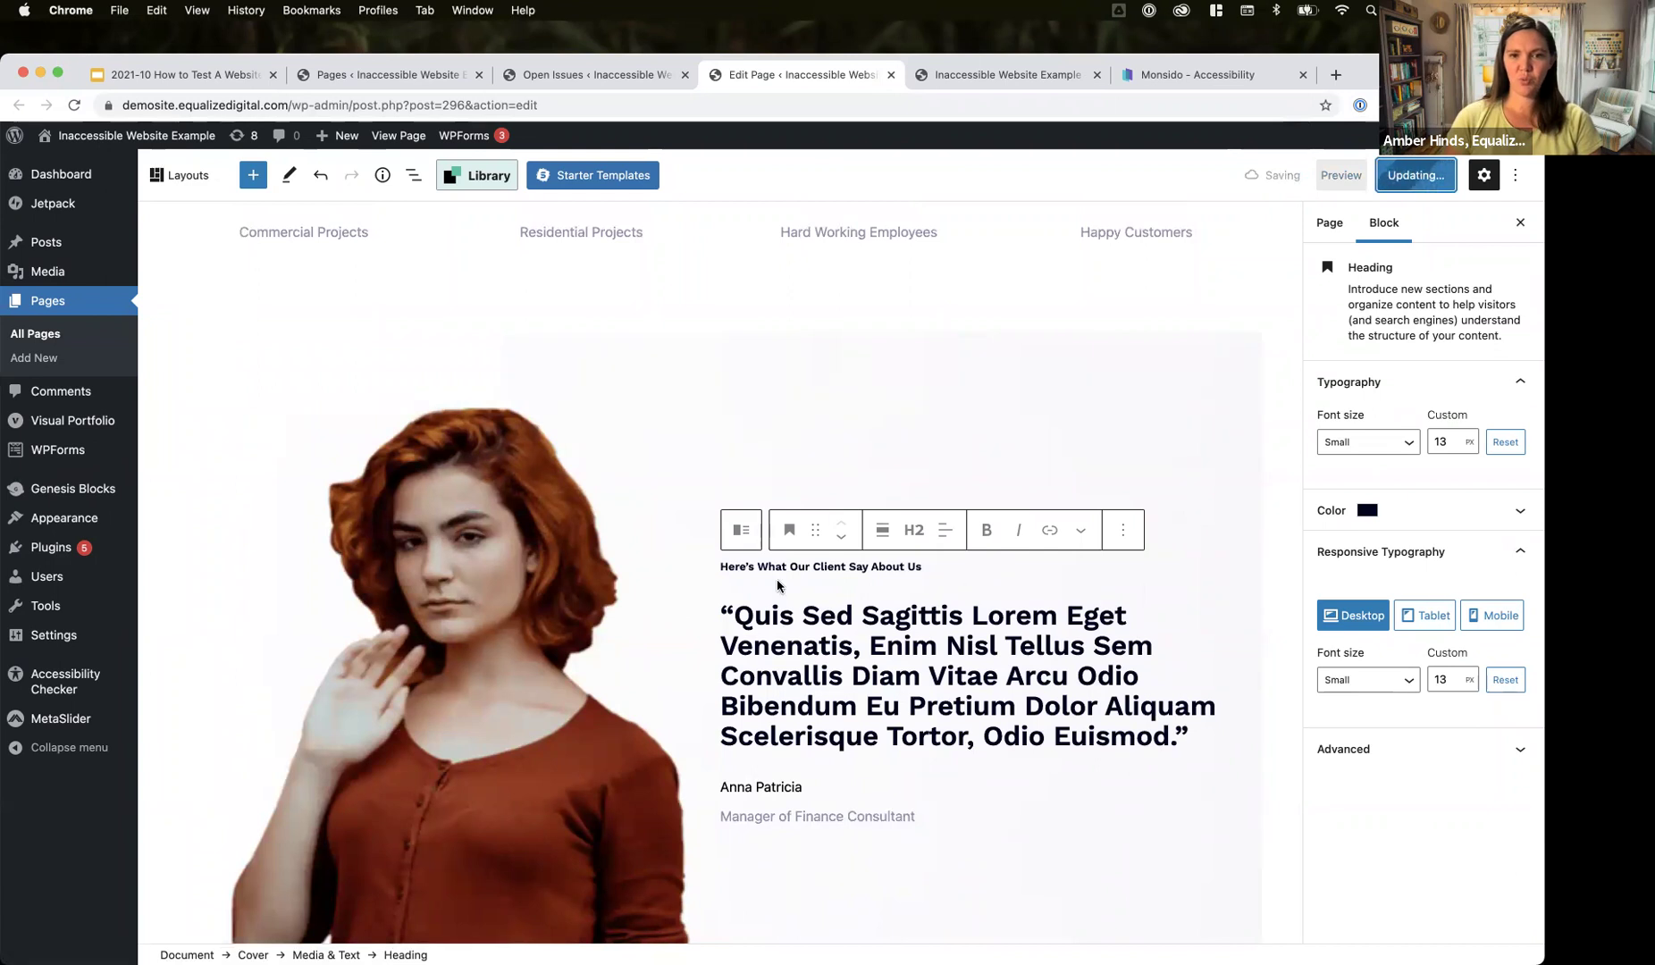
{"action": "scroll", "coordinate": [802, 597], "scroll_direction": "down", "scroll_amount": 20}
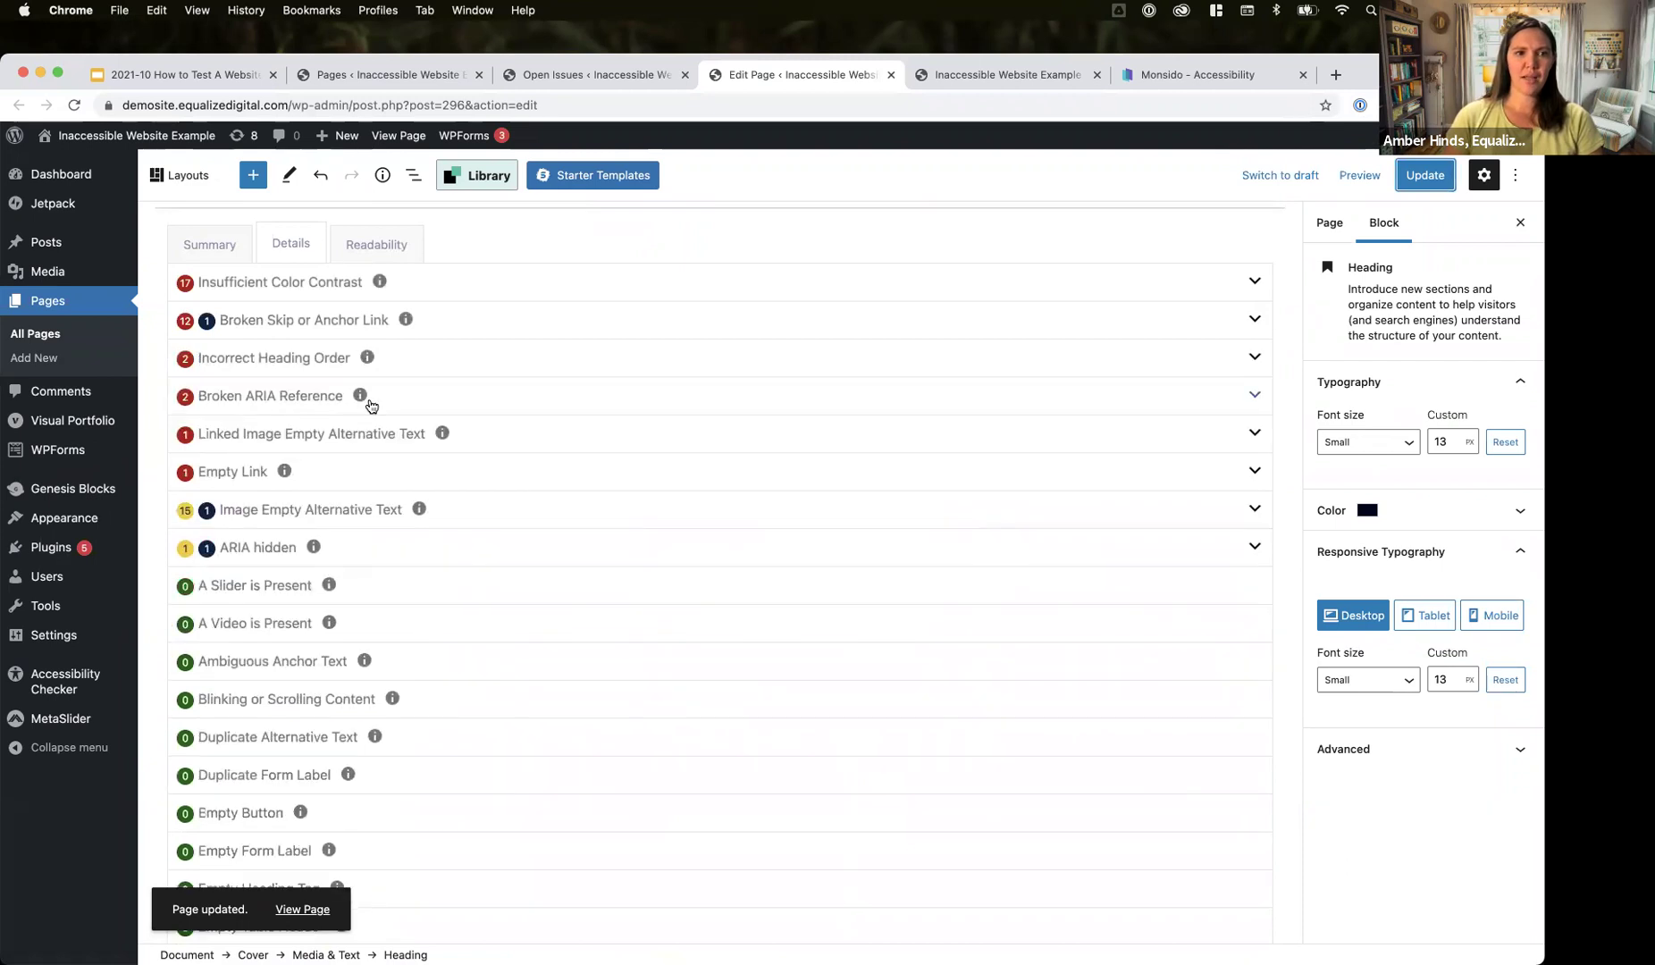
{"action": "left_click", "coordinate": [435, 372]}
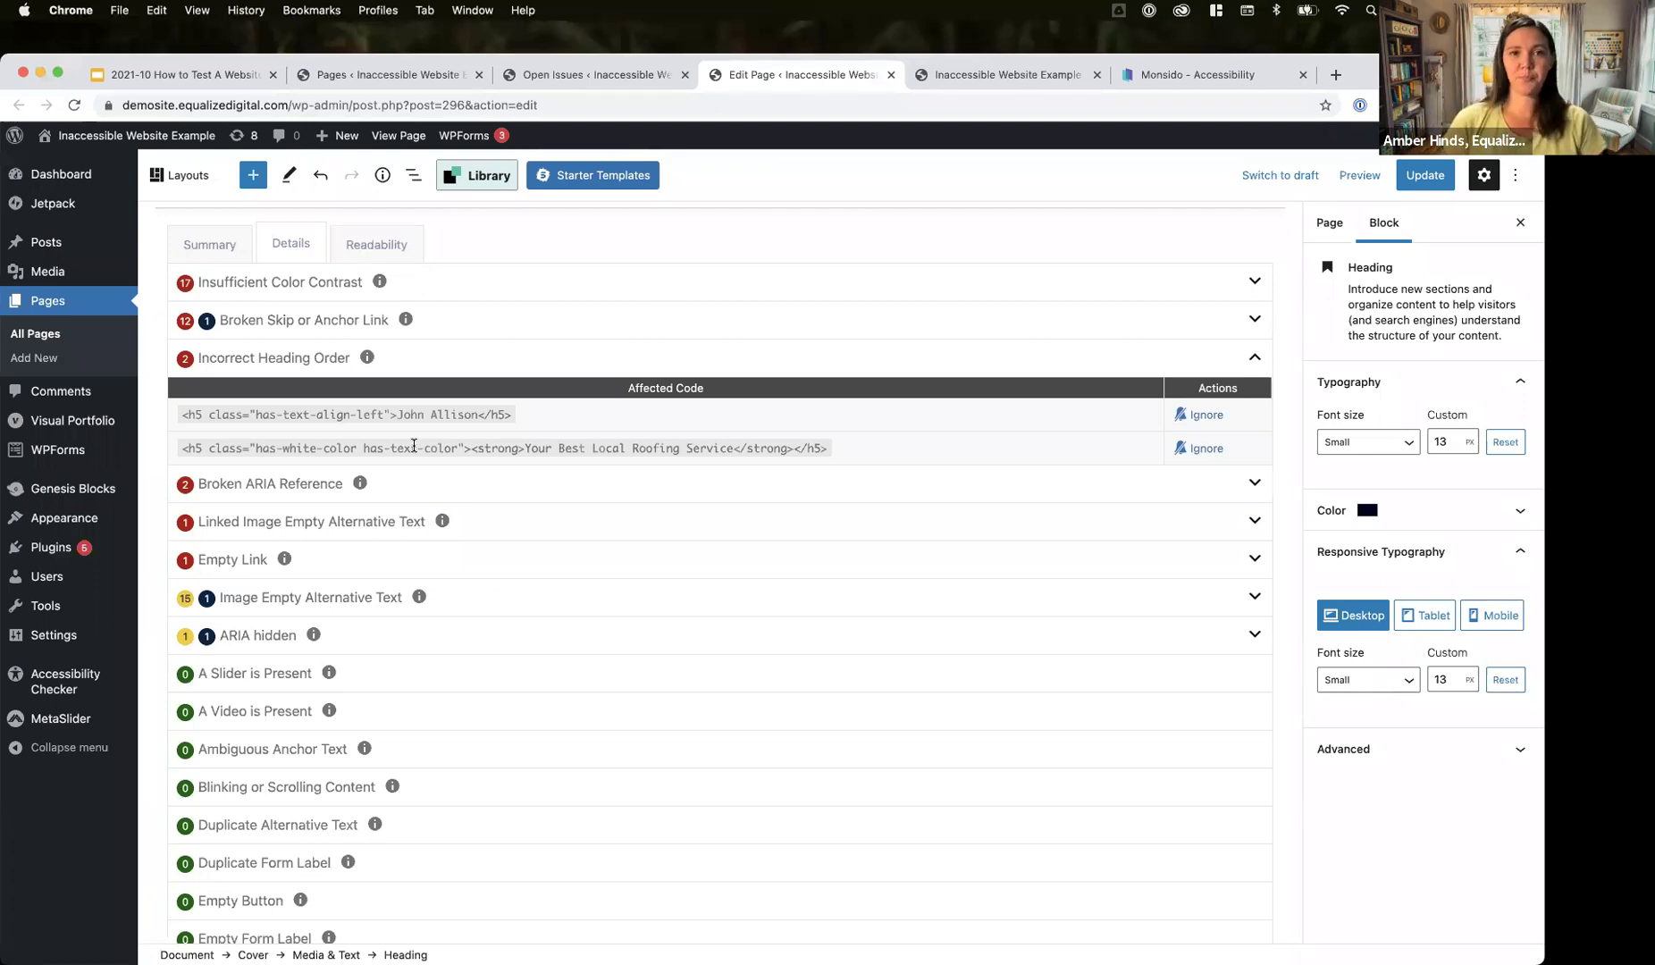
- Bring up the other Chrome window showing the site's home page, and return to the page editor window
{"action": "mouse_move", "coordinate": [841, 954]}
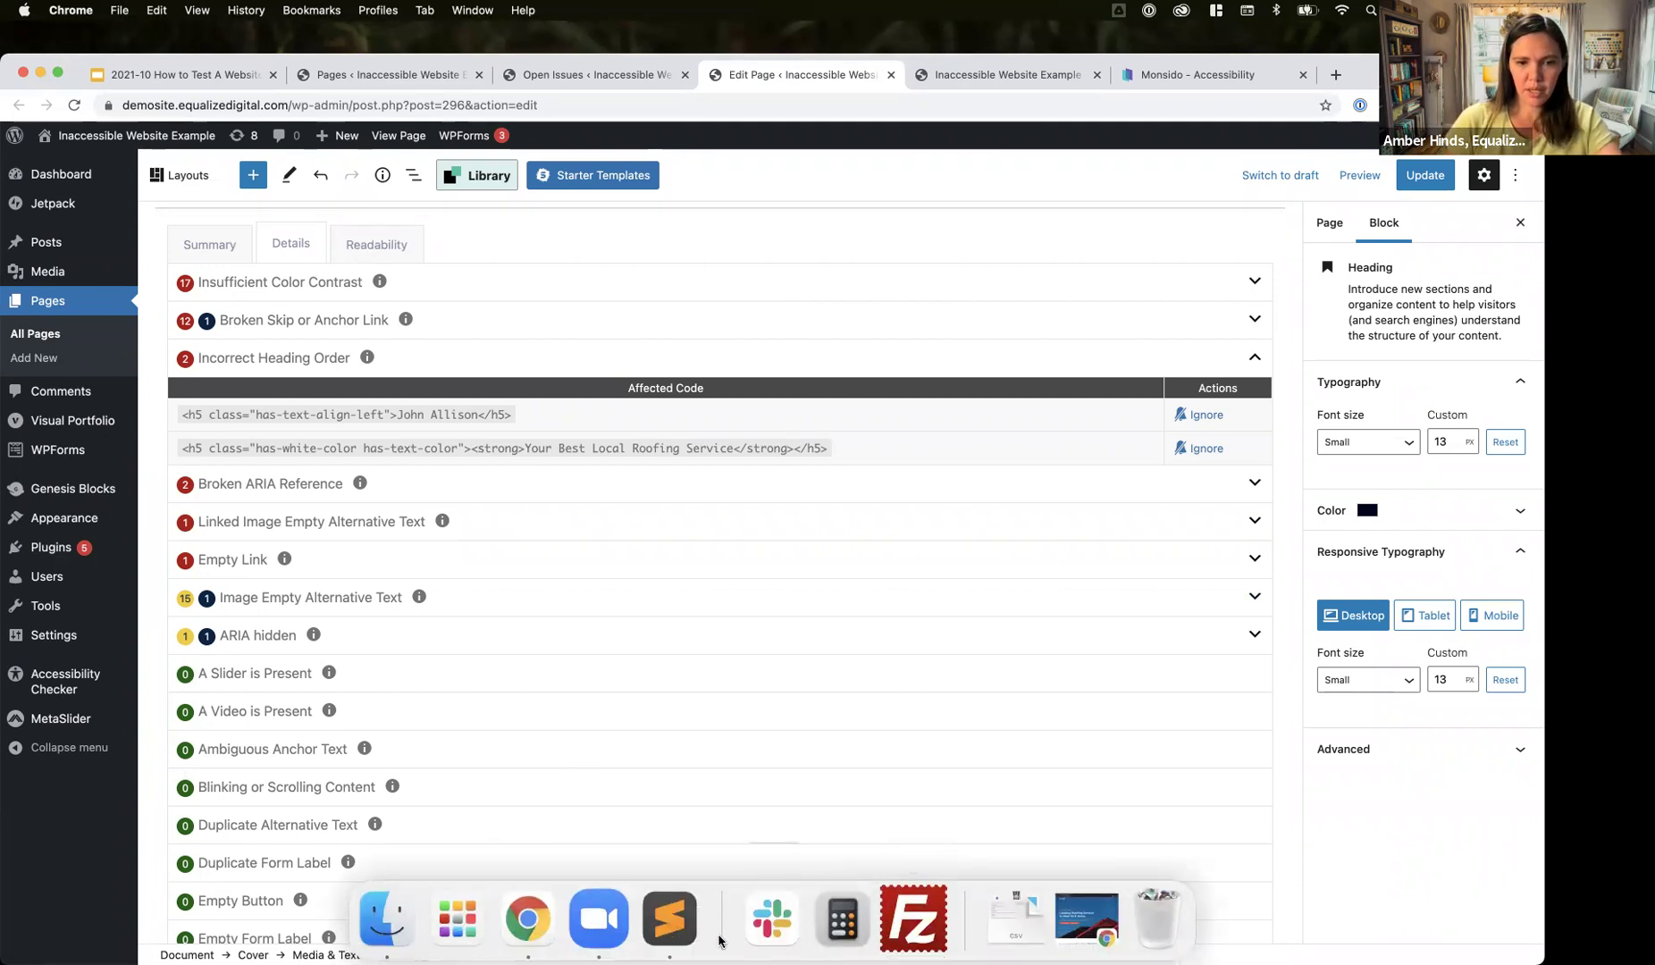
{"action": "left_click", "coordinate": [528, 913]}
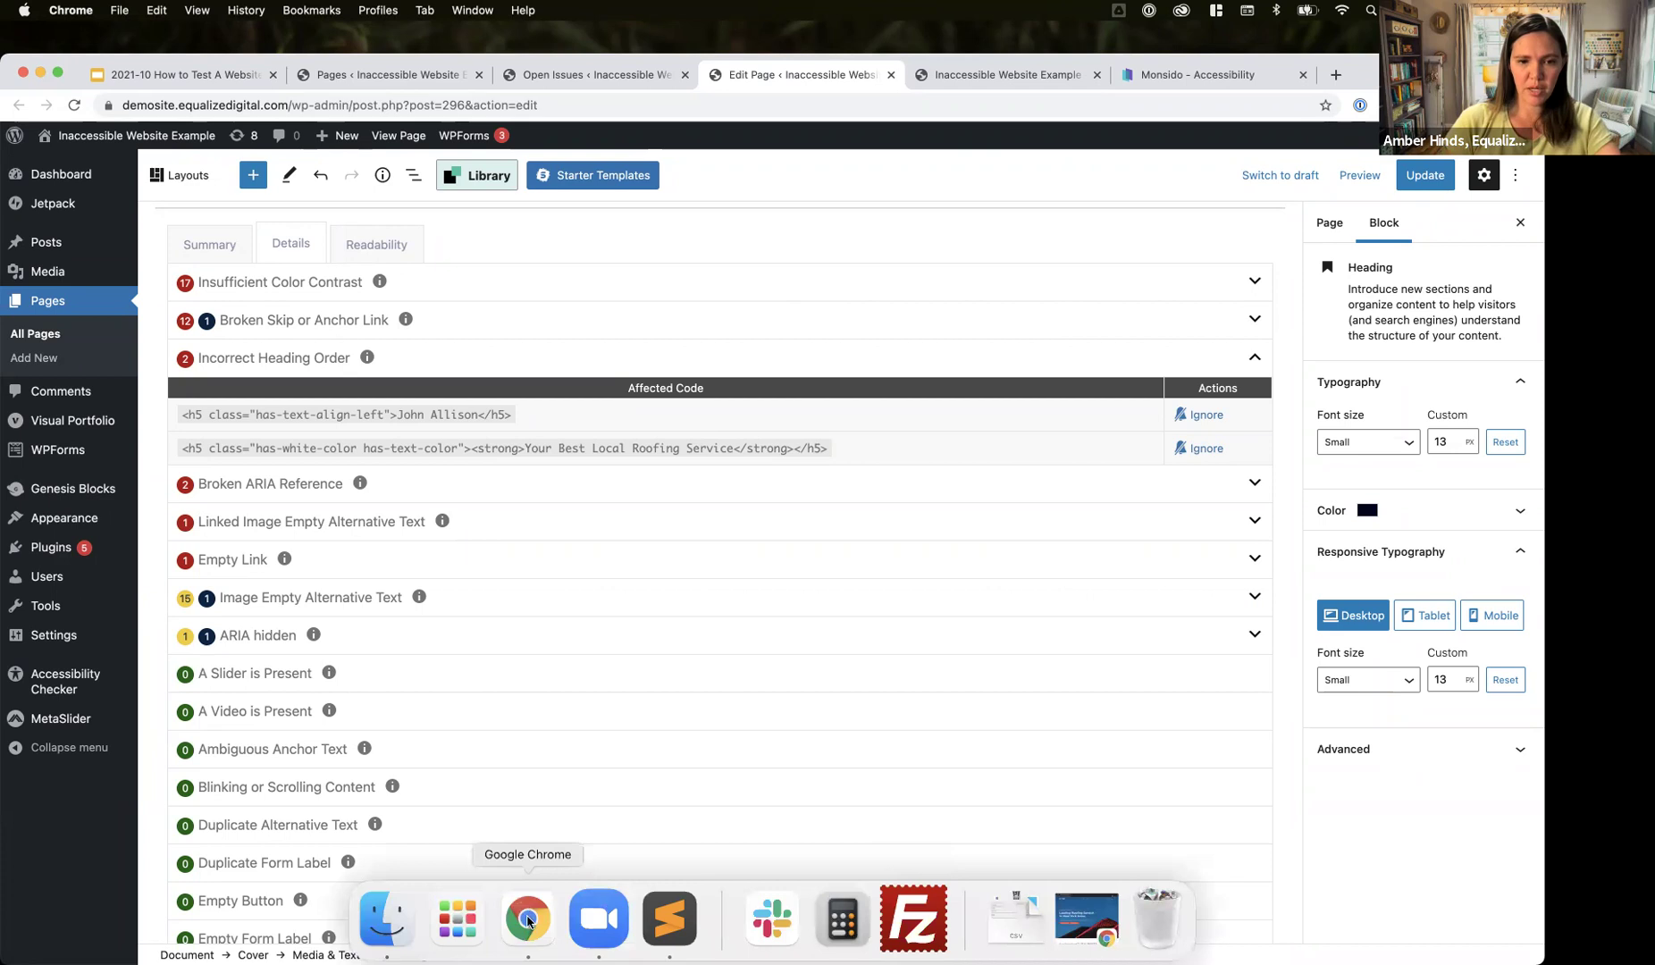
{"action": "right_click", "coordinate": [528, 920]}
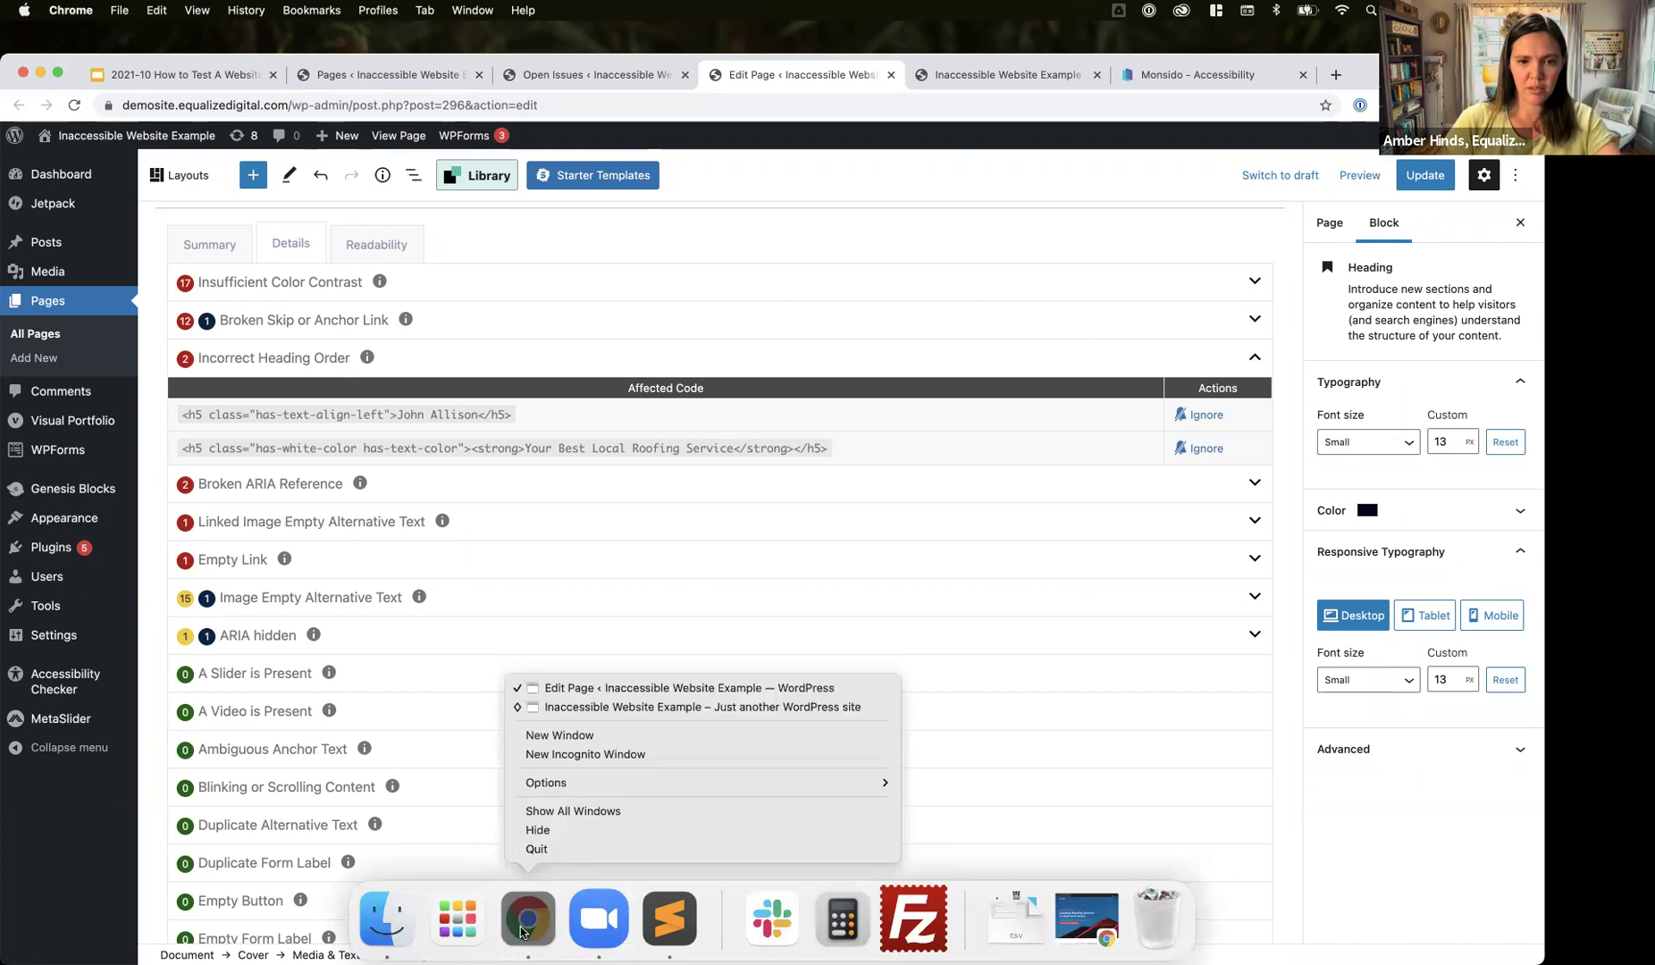
{"action": "left_click", "coordinate": [582, 708]}
{"action": "double_click", "coordinate": [361, 45]}
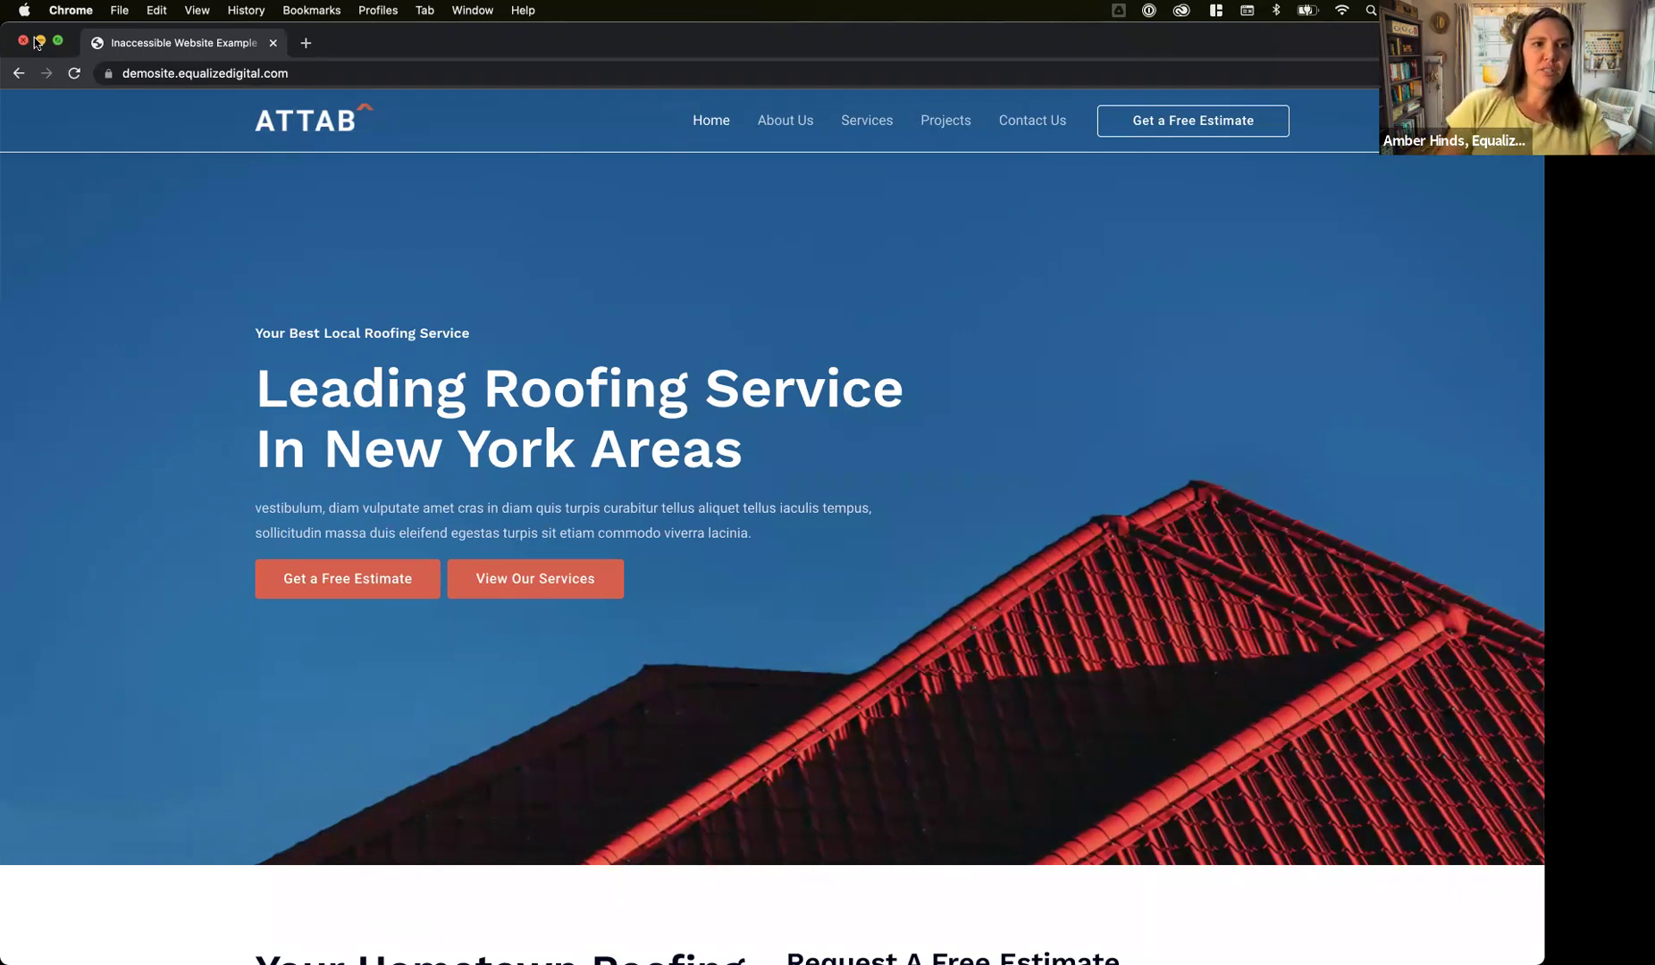
{"action": "key", "text": "super+w"}
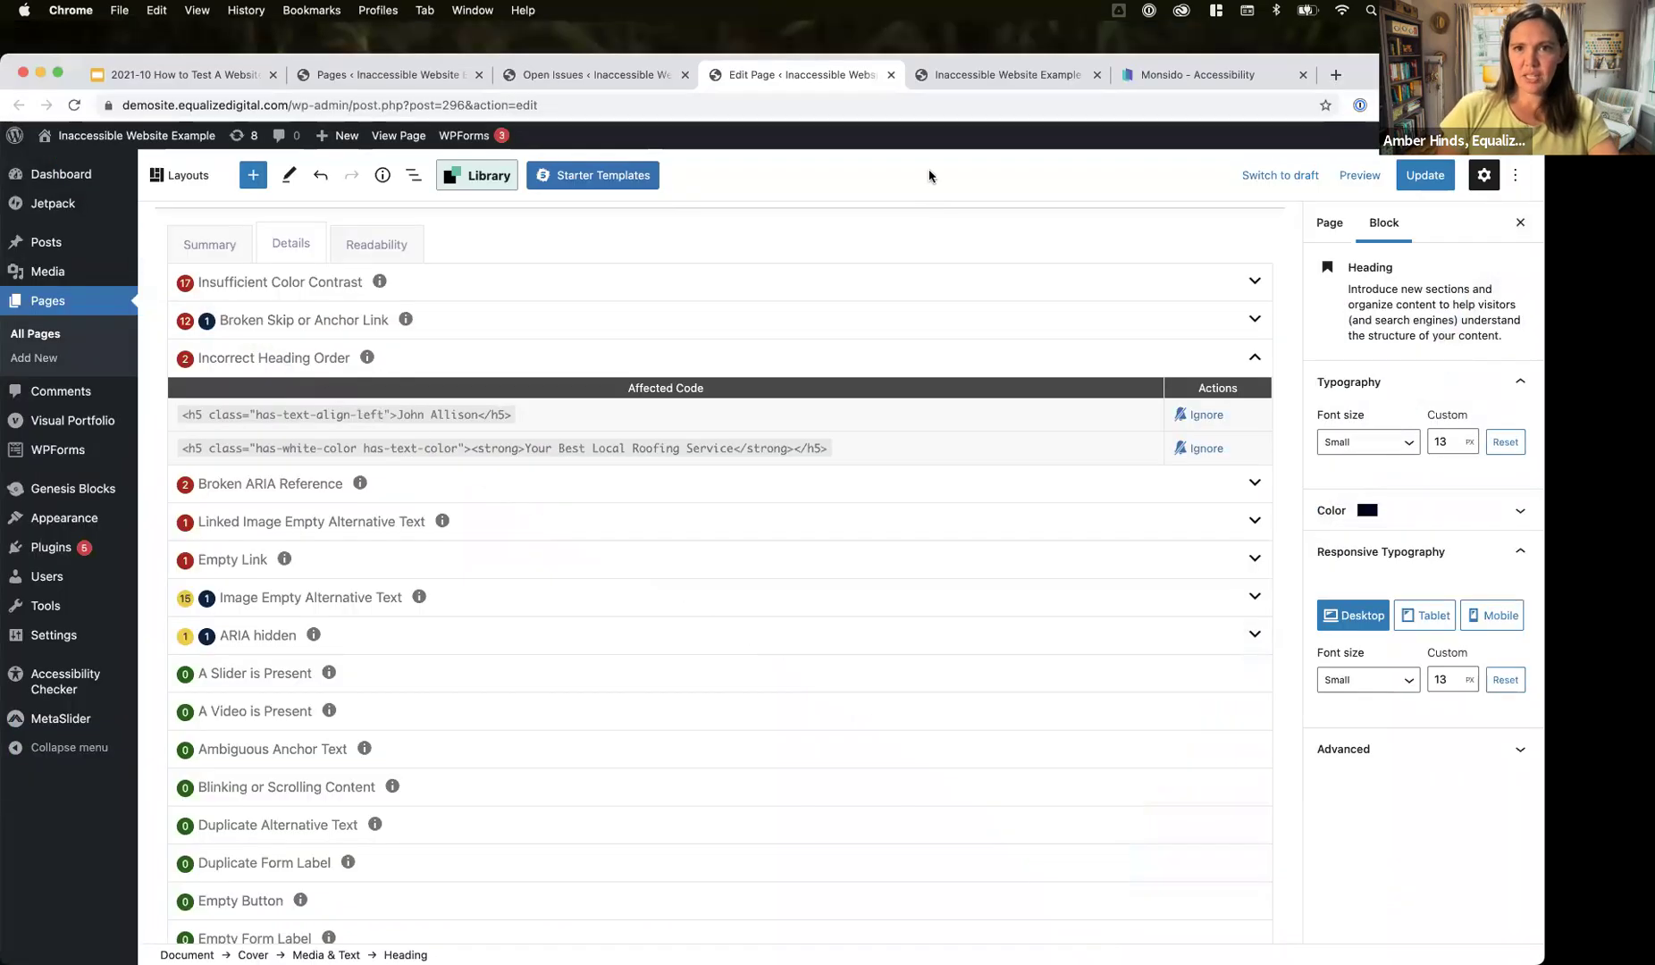
- Open the Colorblindly extension on the live Inaccessible Website Example page and view it with Red-Blind / Protanopia vision
{"action": "left_click", "coordinate": [1008, 79]}
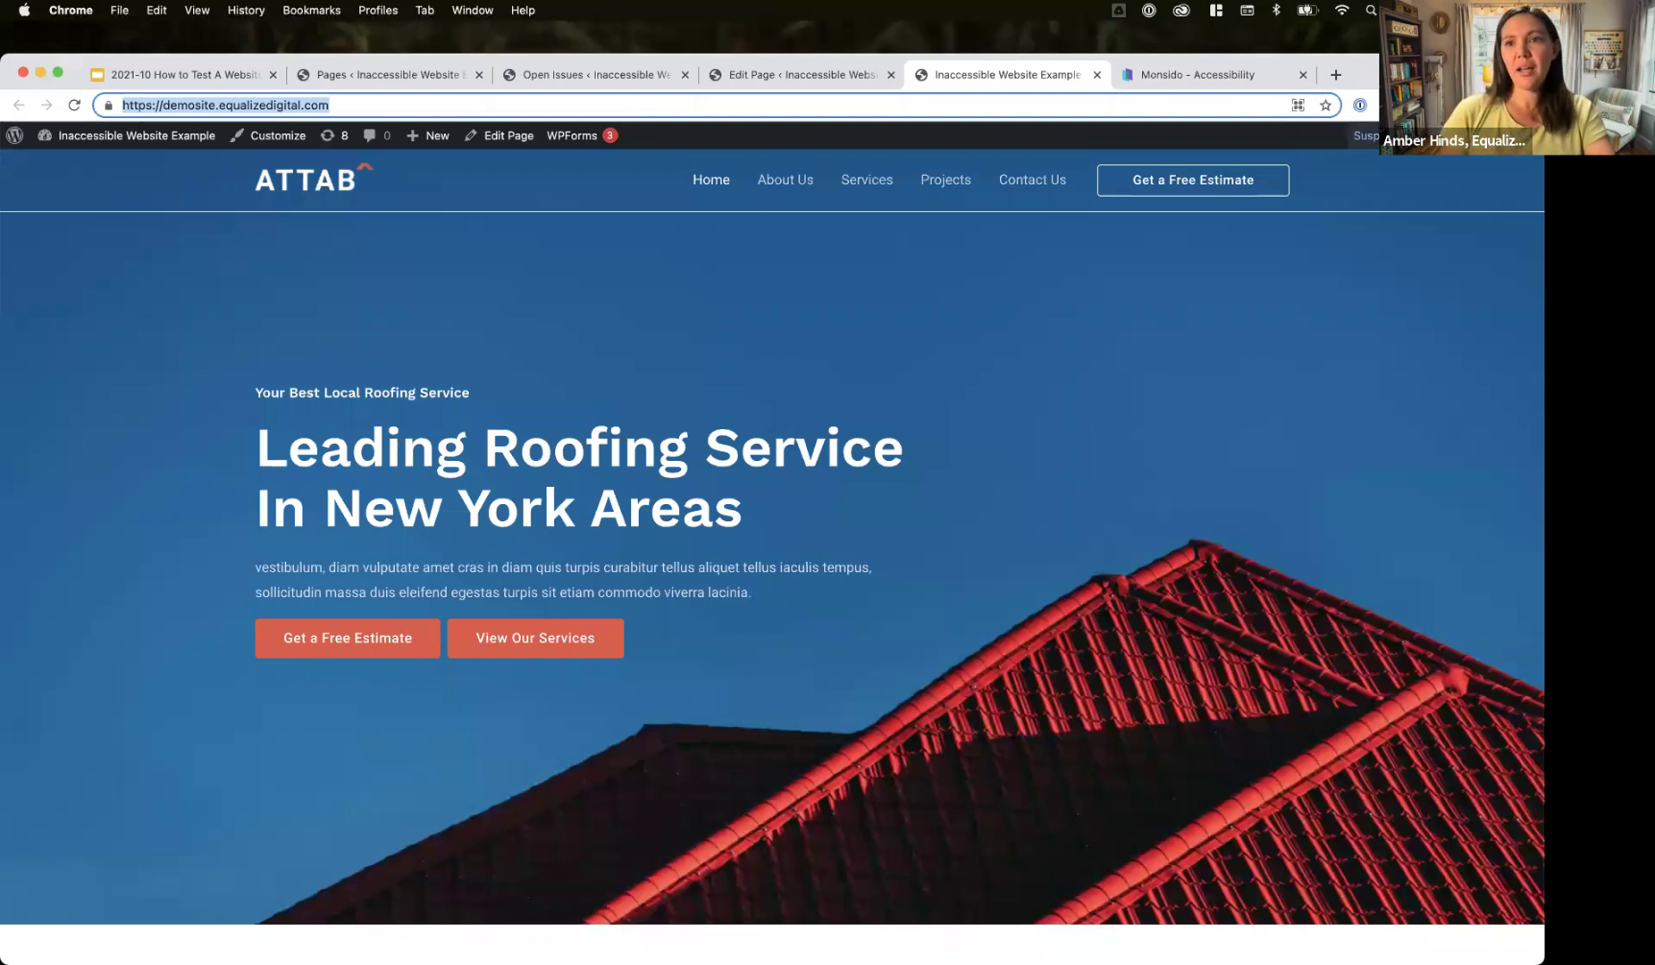
{"action": "left_click", "coordinate": [1412, 105]}
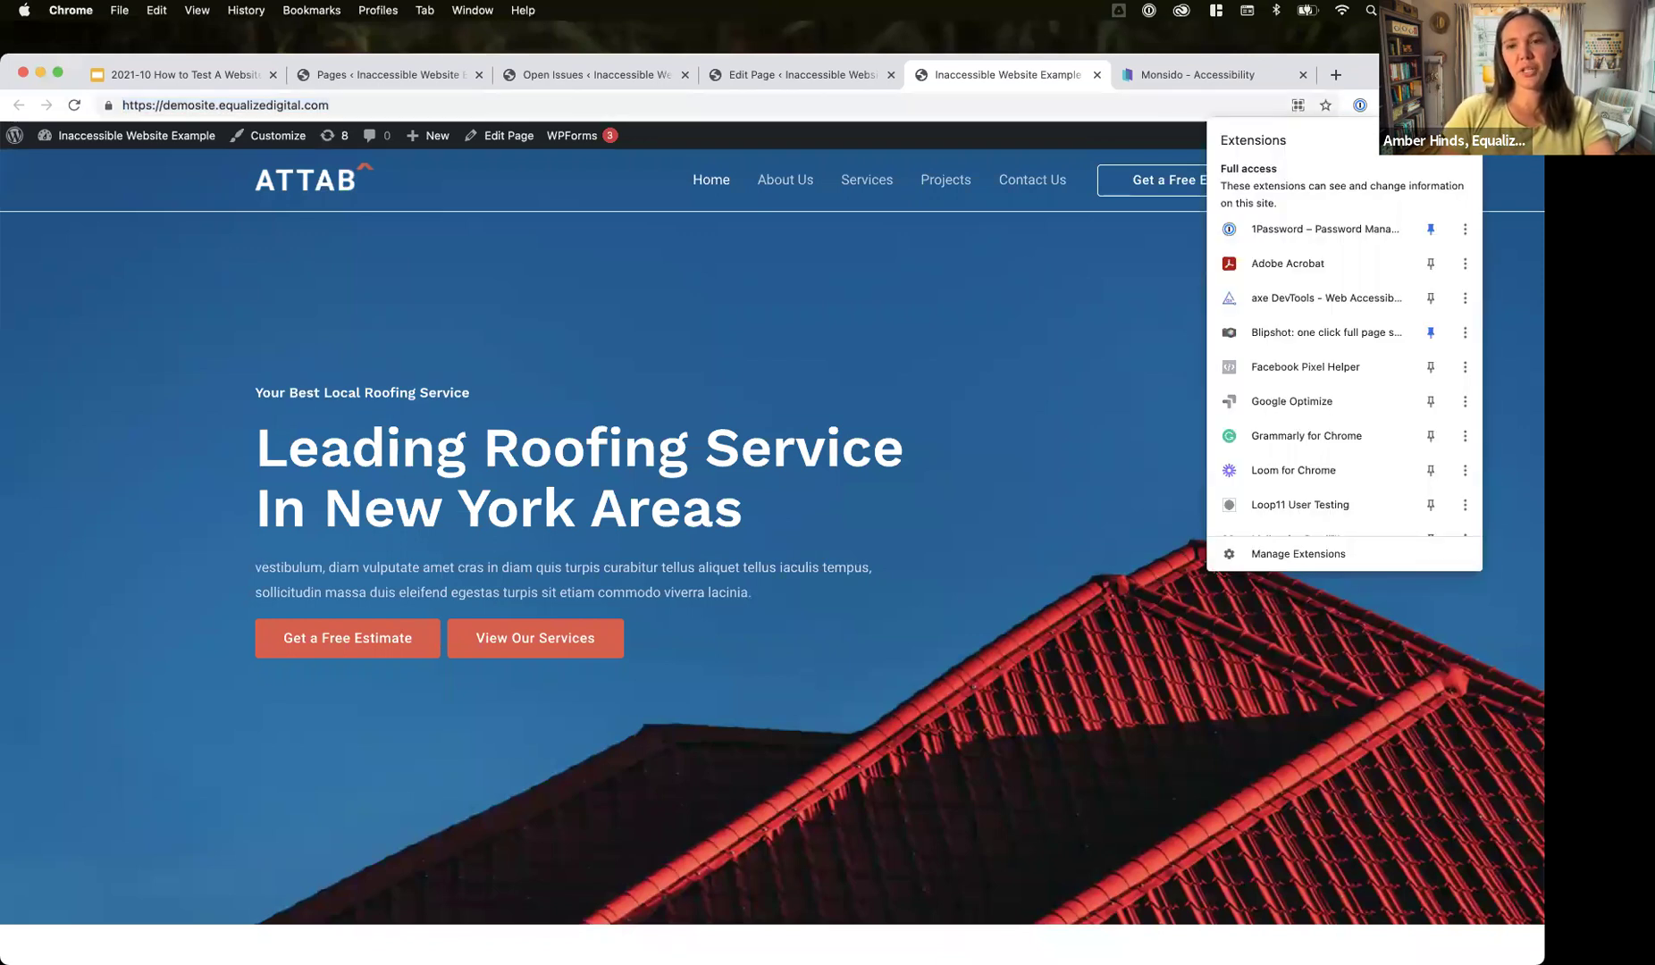
{"action": "scroll", "coordinate": [1365, 312], "scroll_direction": "down", "scroll_amount": 5}
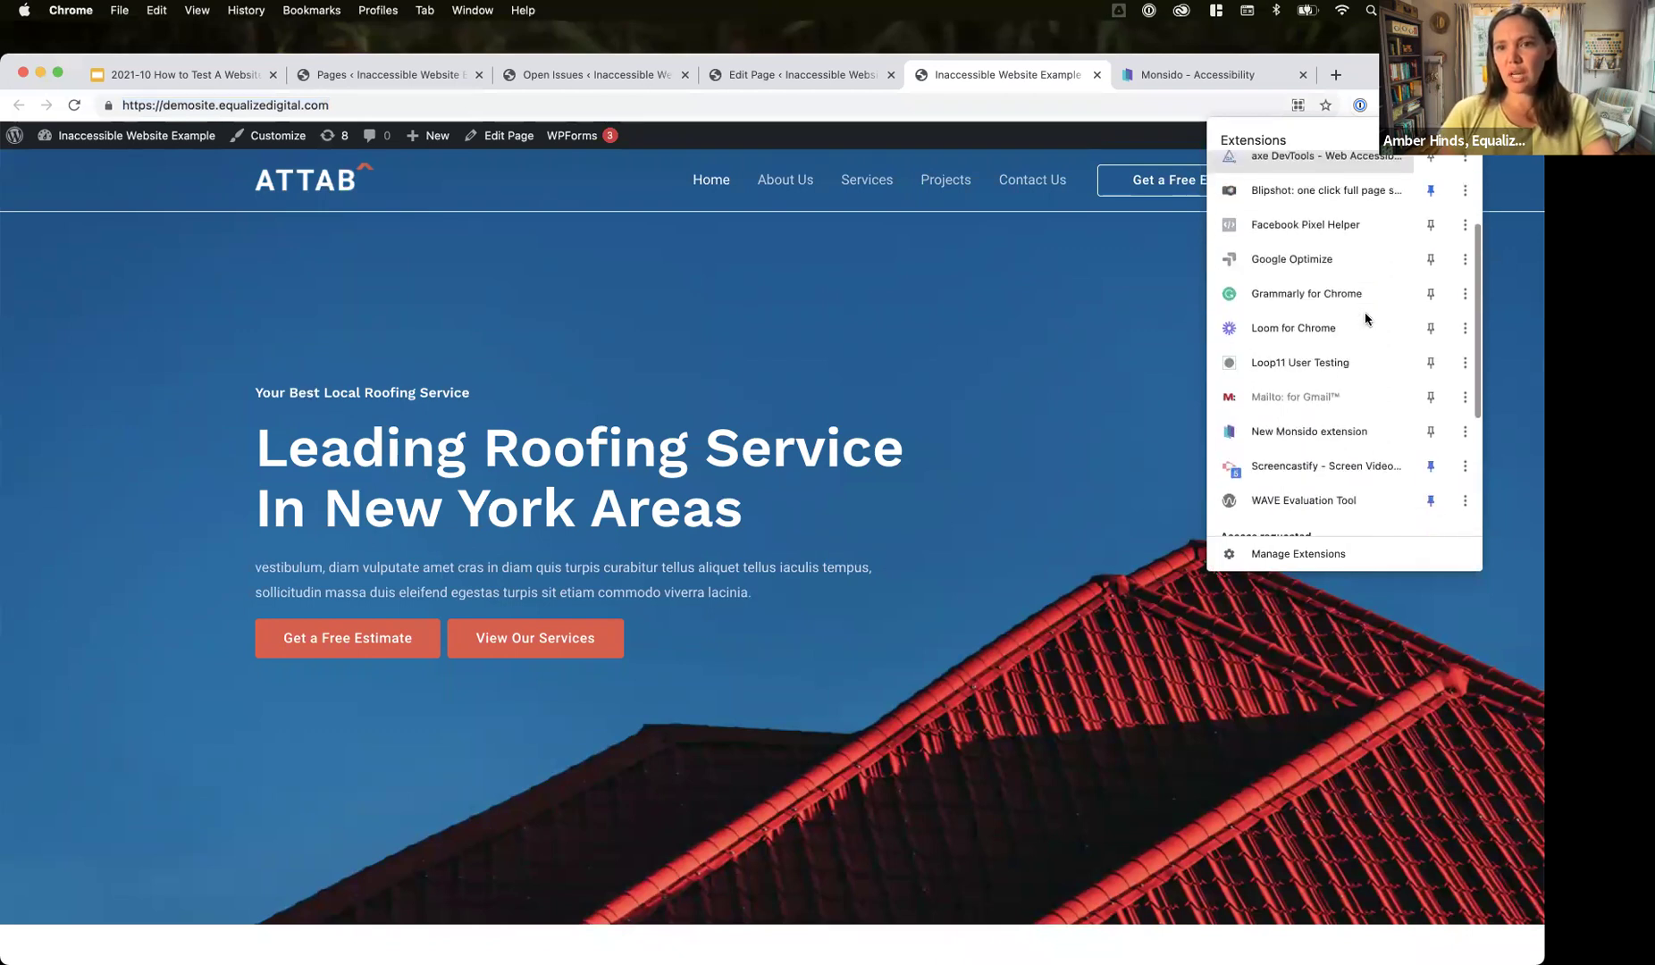
{"action": "scroll", "coordinate": [1364, 312], "scroll_direction": "down", "scroll_amount": 1}
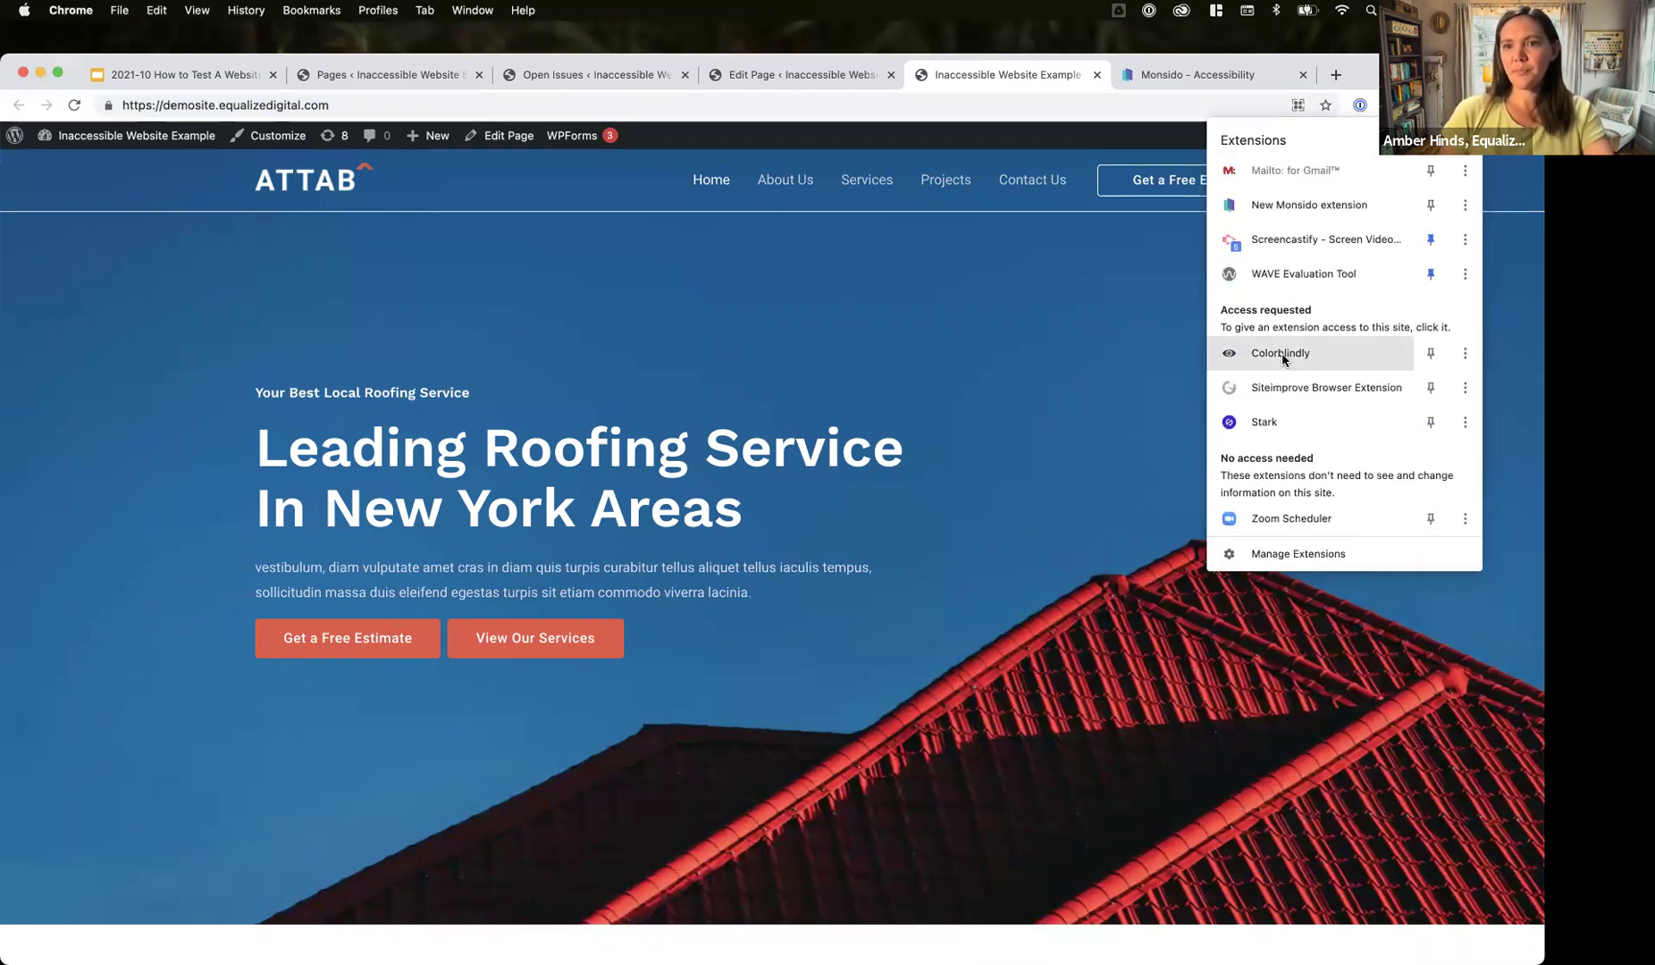
{"action": "left_click", "coordinate": [1281, 354]}
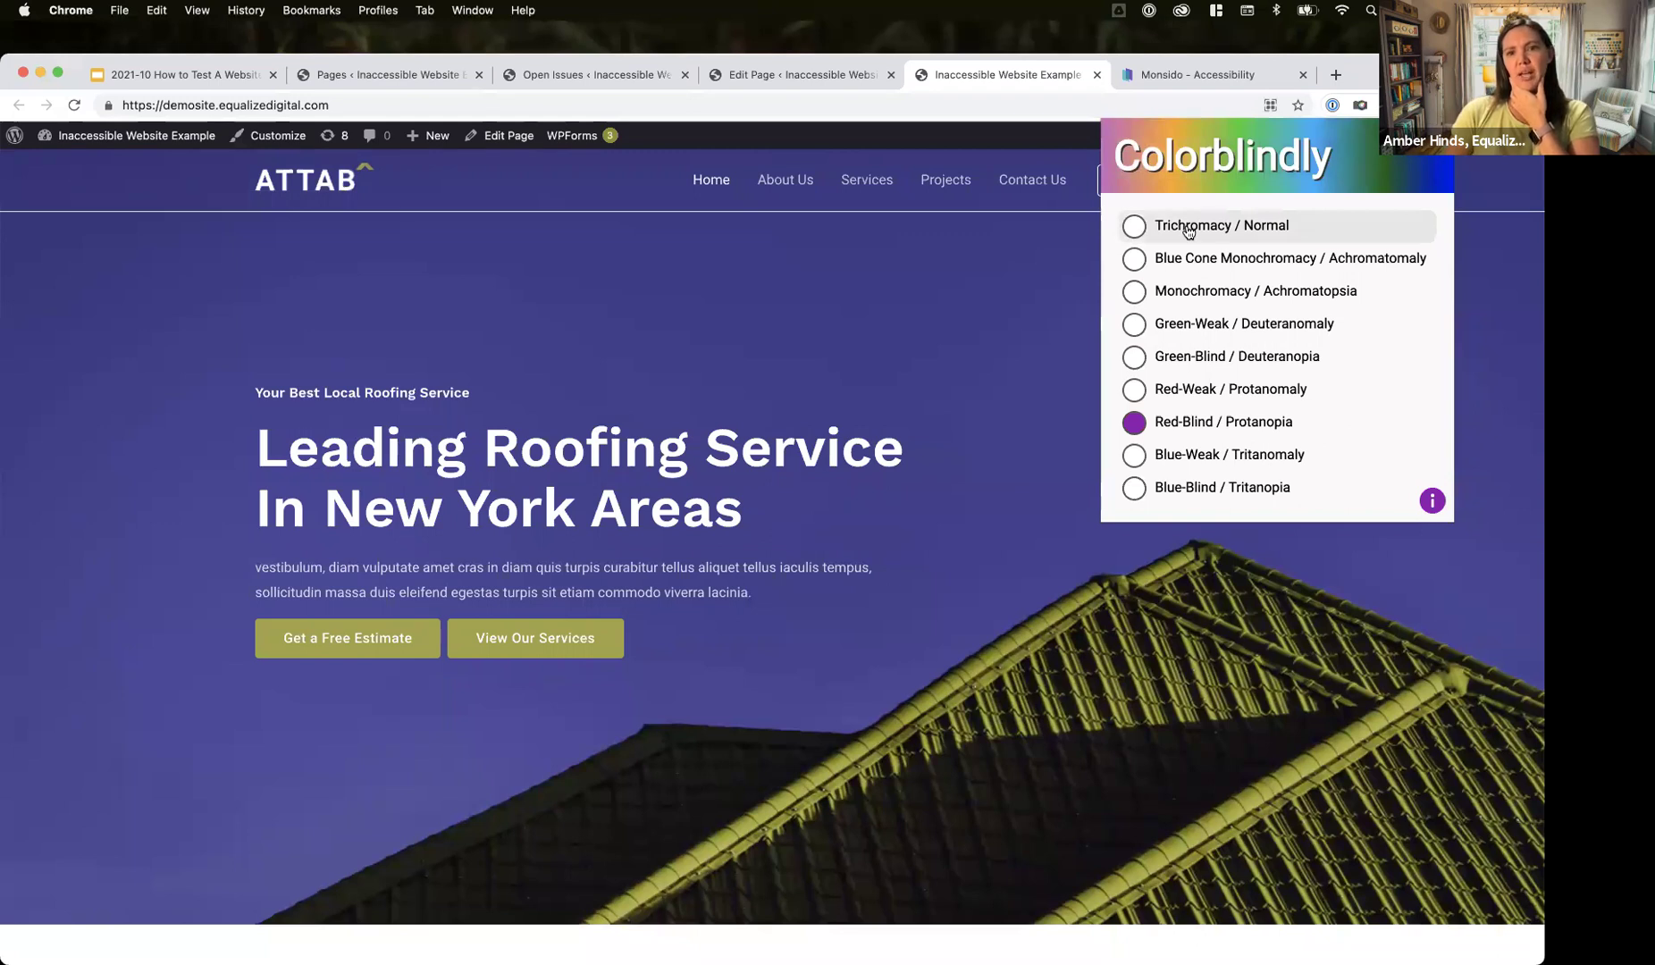
- Simulate Blue Cone Monochromacy / Achromatomaly and examine the home page from the hero section to the Why Choose Us cards
{"action": "left_click", "coordinate": [1136, 261]}
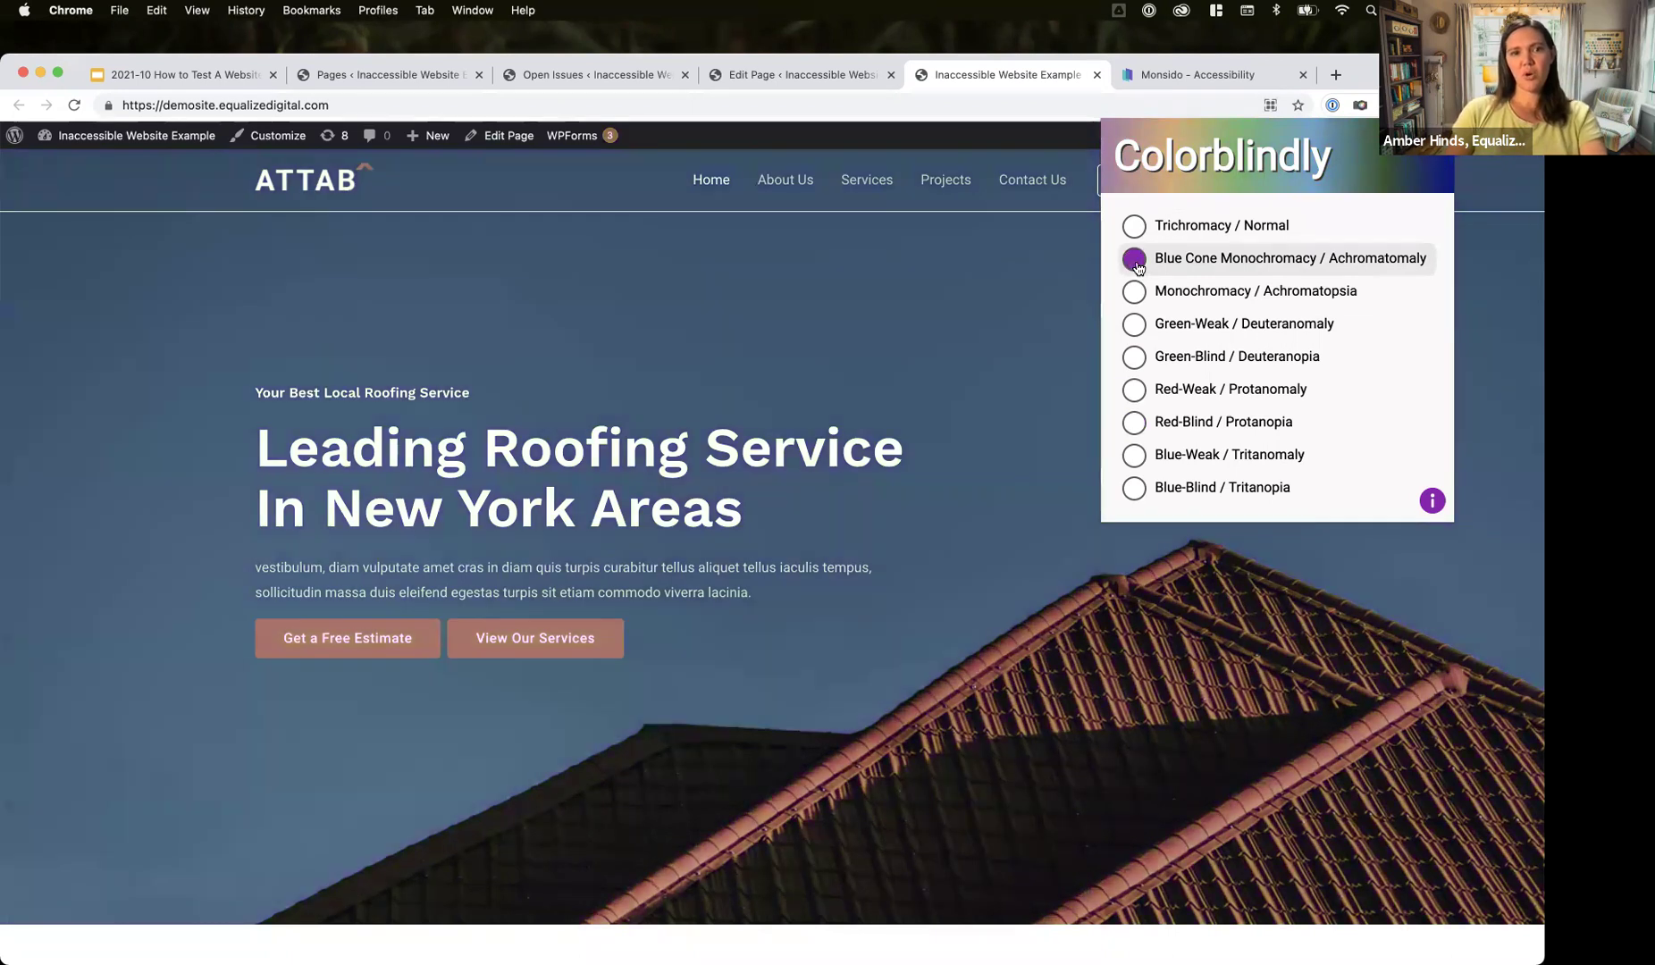
{"action": "scroll", "coordinate": [908, 293], "scroll_direction": "down", "scroll_amount": 2}
{"action": "scroll", "coordinate": [908, 298], "scroll_direction": "down", "scroll_amount": 10}
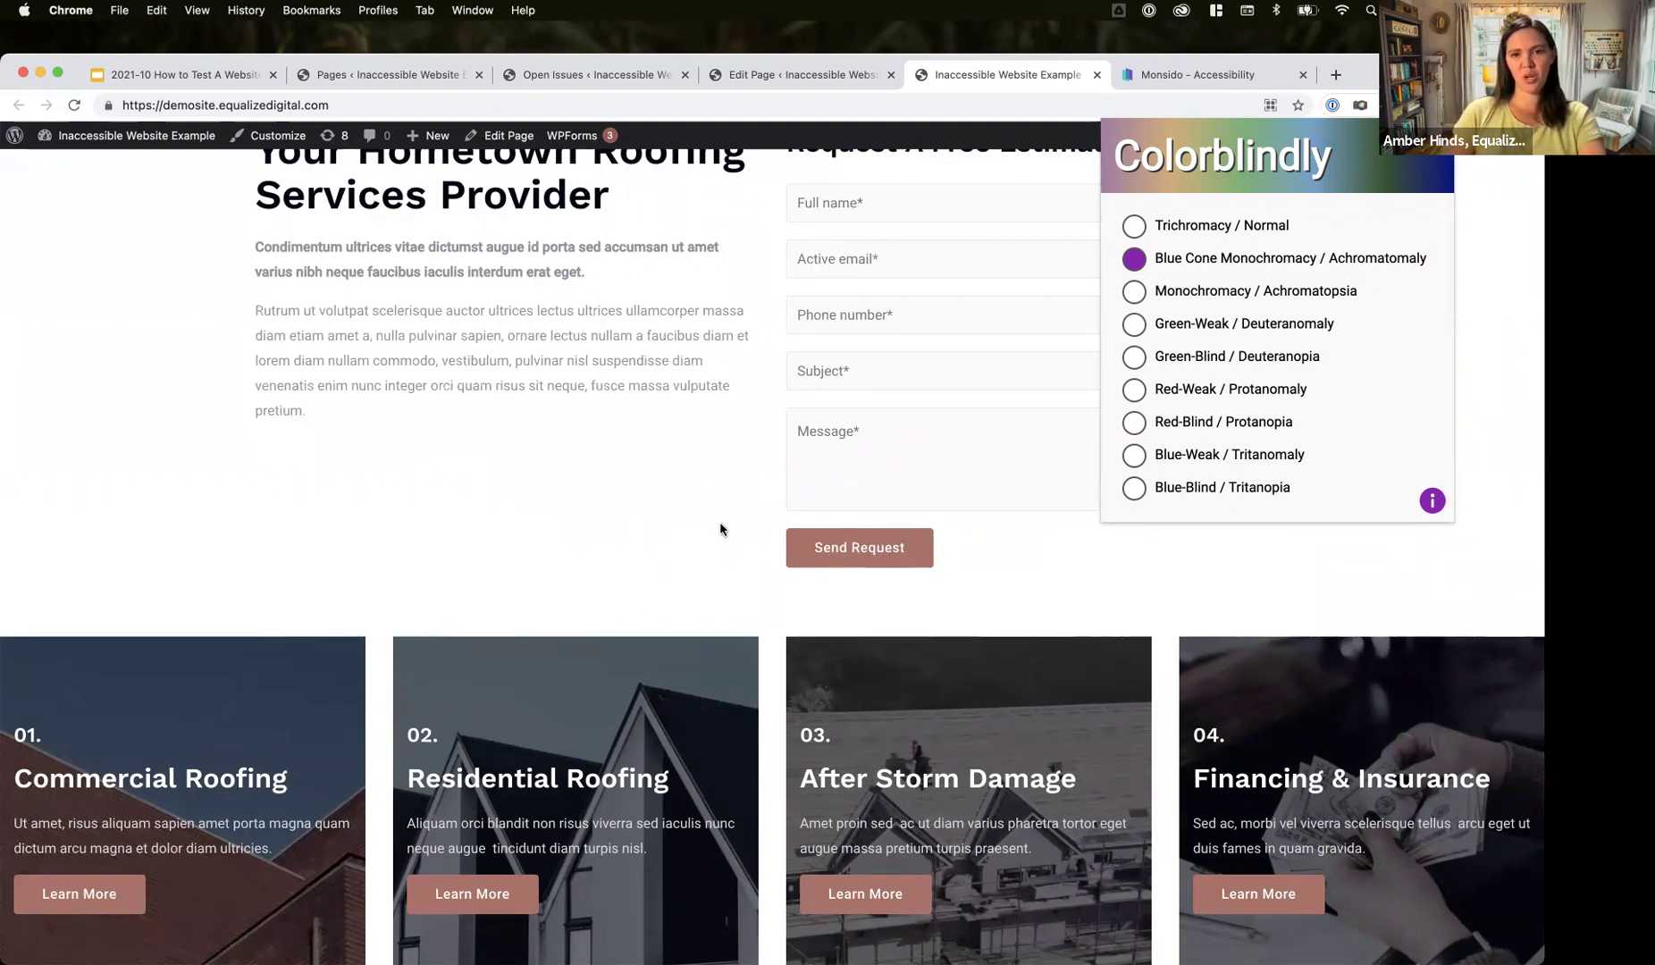
{"action": "scroll", "coordinate": [720, 529], "scroll_direction": "down", "scroll_amount": 3}
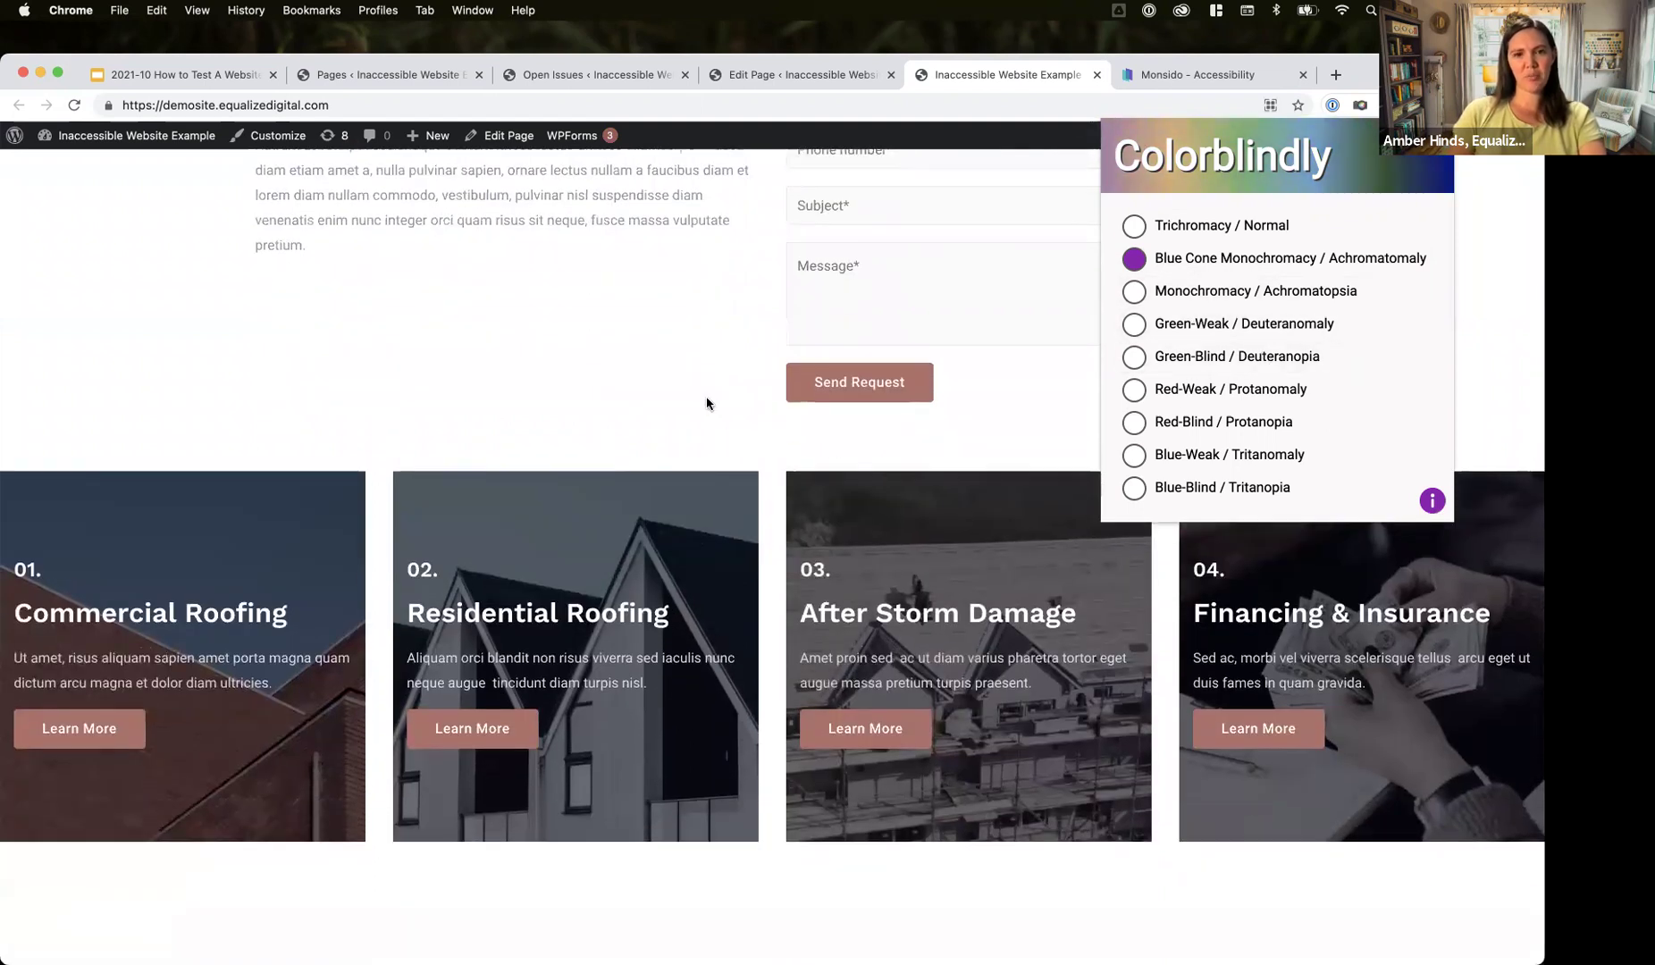
{"action": "scroll", "coordinate": [706, 403], "scroll_direction": "down", "scroll_amount": 10}
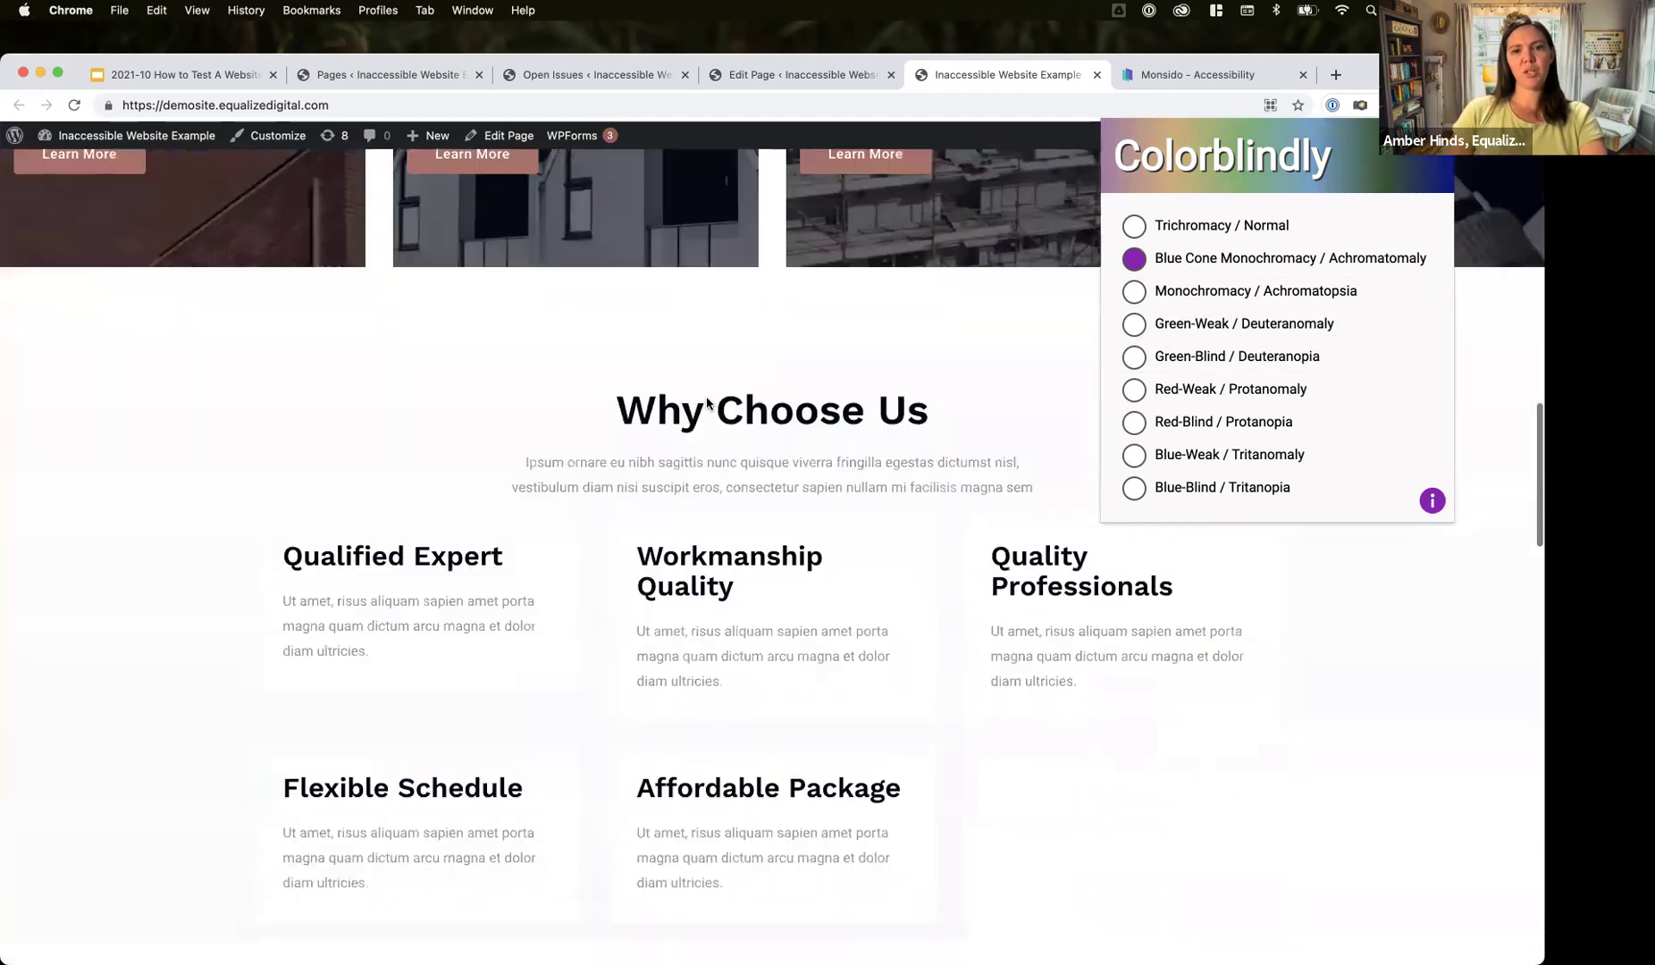
{"action": "scroll", "coordinate": [706, 403], "scroll_direction": "down", "scroll_amount": 5}
- Simulate Green-Blind / Deuteranopia and examine the buttons, images and text down to the home page's footer and back to the hero
{"action": "left_click", "coordinate": [1135, 357]}
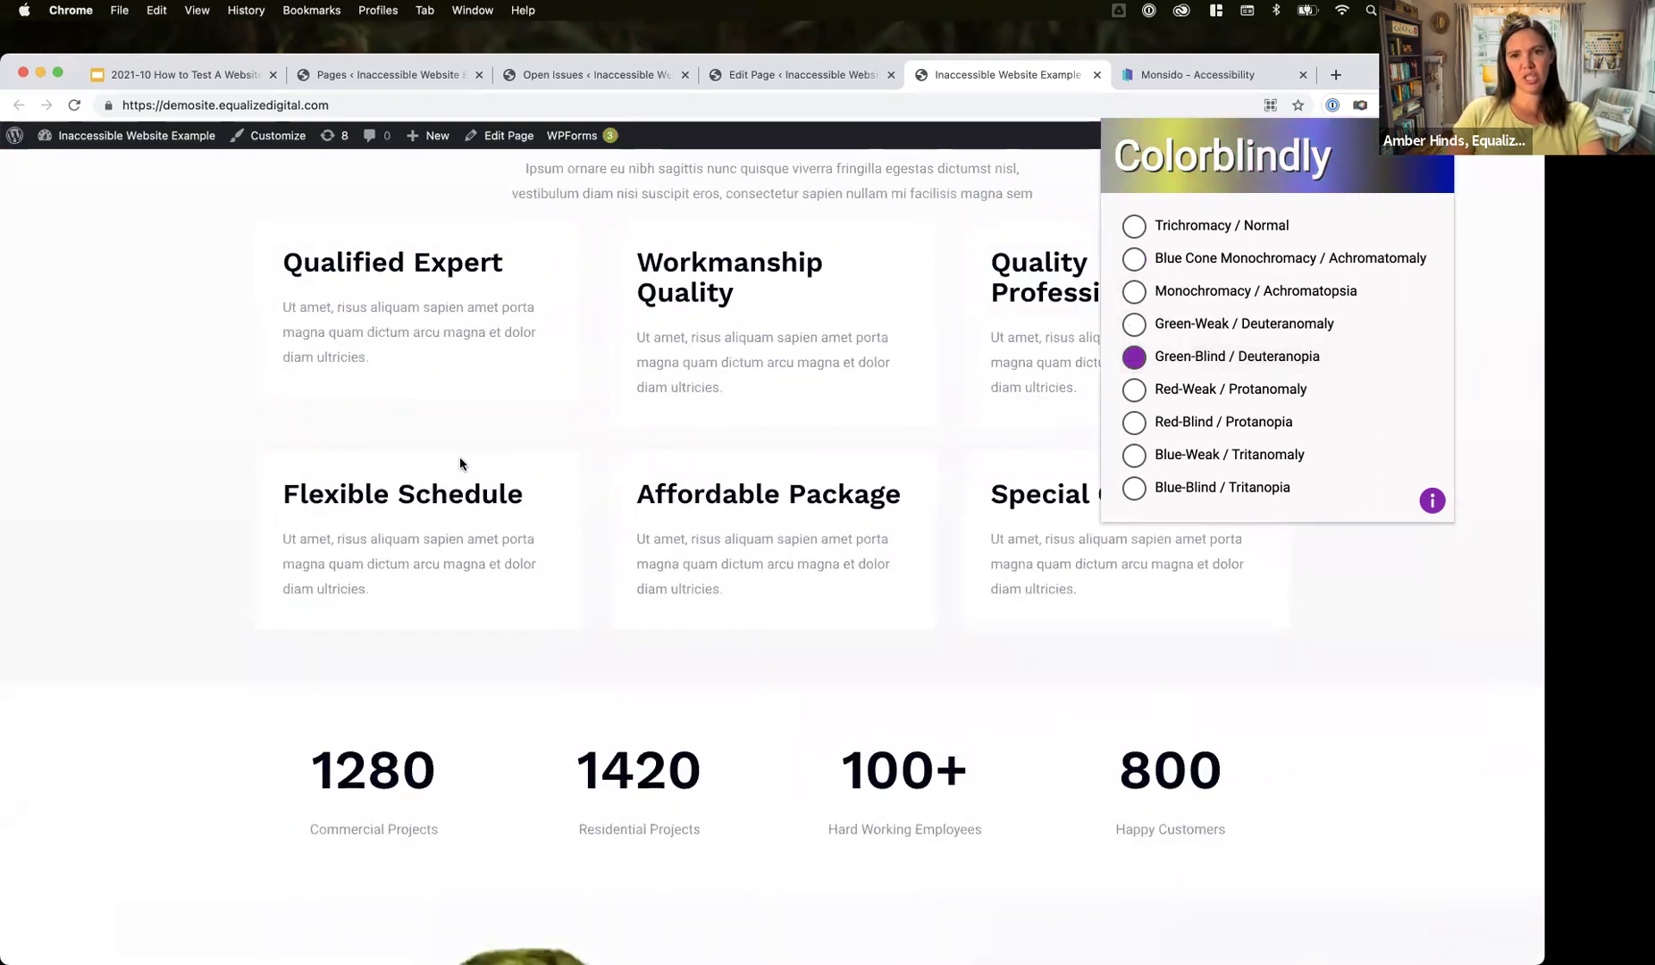
{"action": "scroll", "coordinate": [463, 462], "scroll_direction": "down", "scroll_amount": 13}
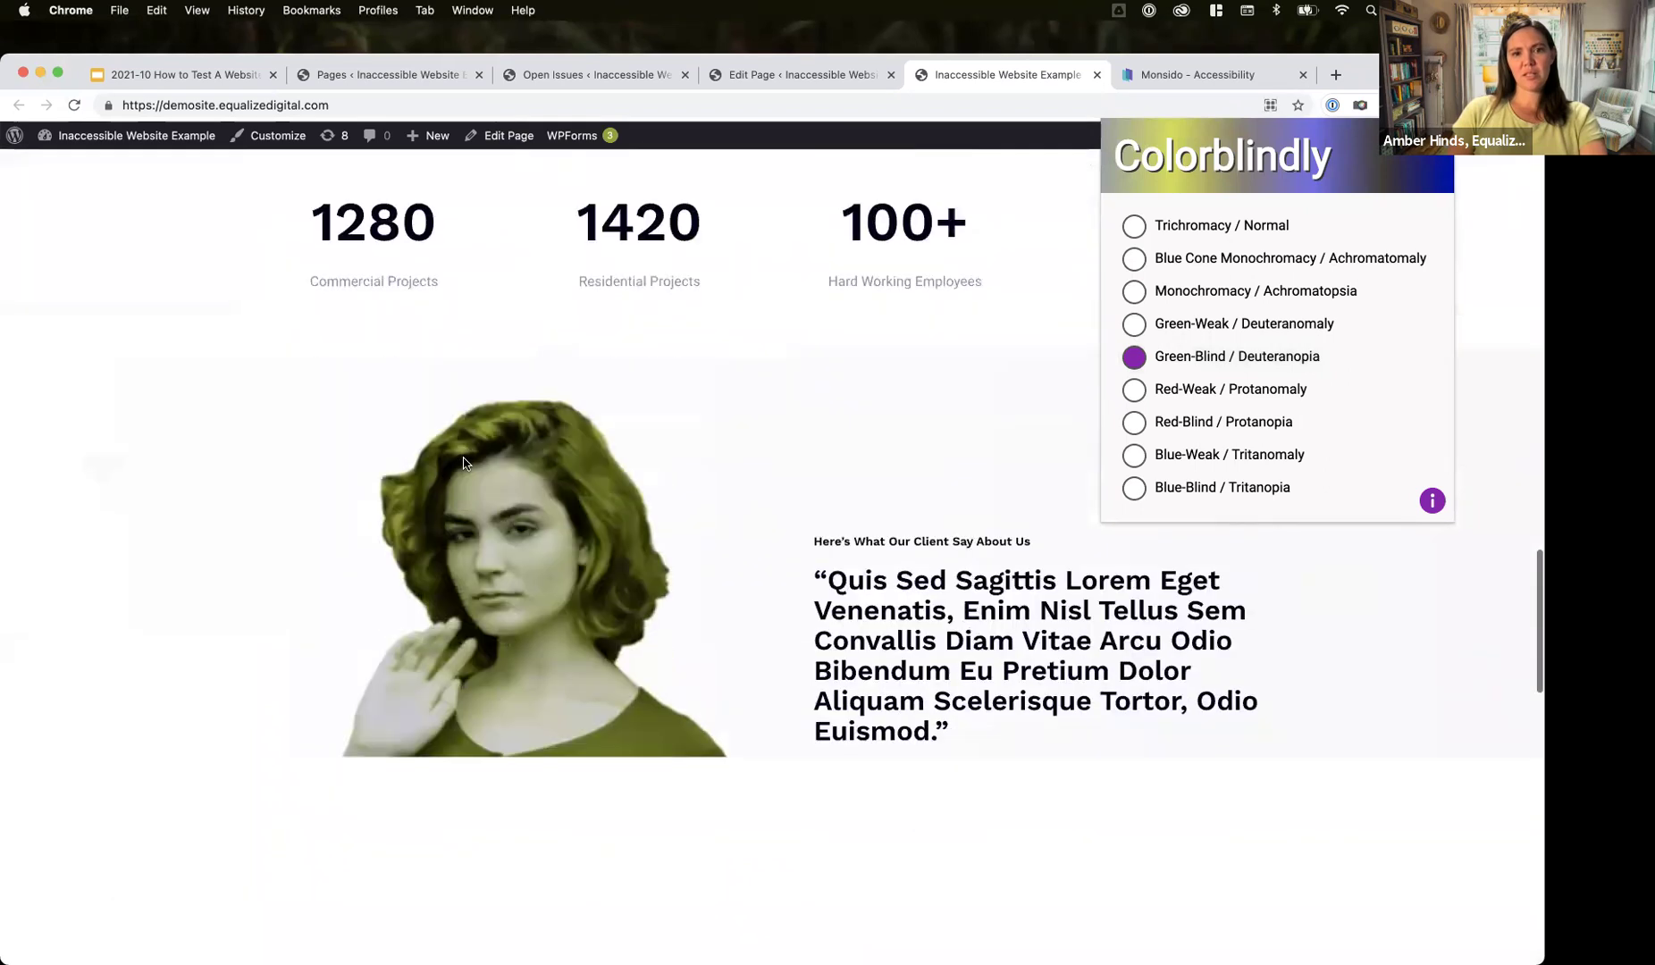
{"action": "scroll", "coordinate": [463, 463], "scroll_direction": "down", "scroll_amount": 5}
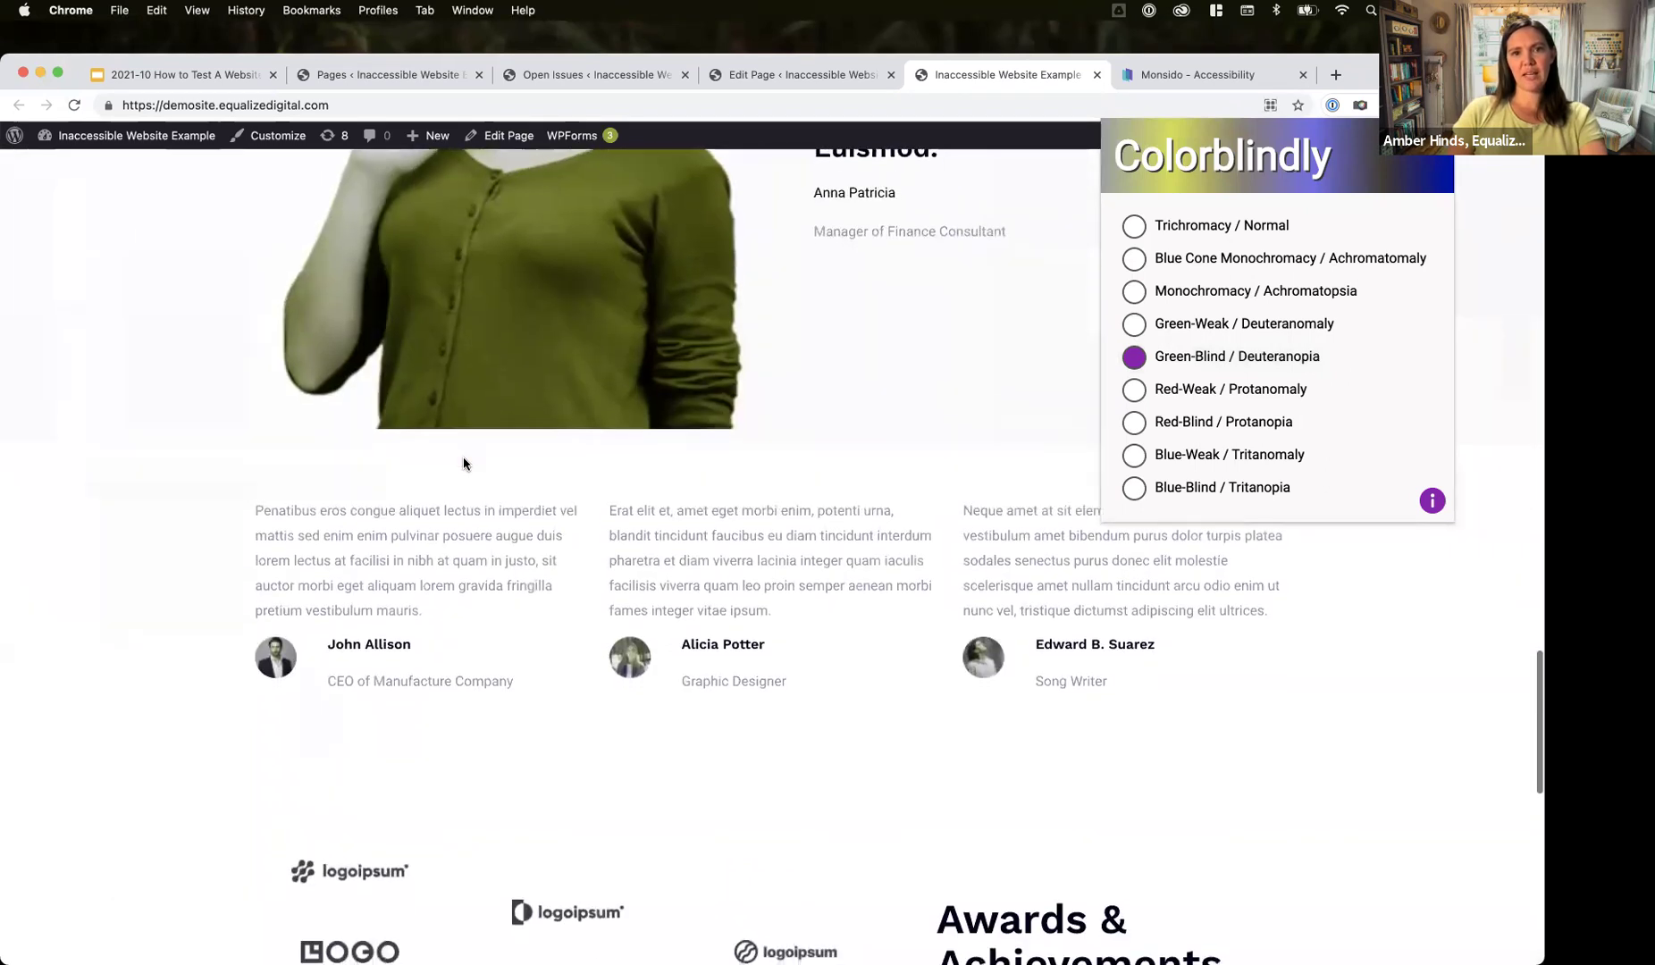
{"action": "scroll", "coordinate": [463, 463], "scroll_direction": "down", "scroll_amount": 9}
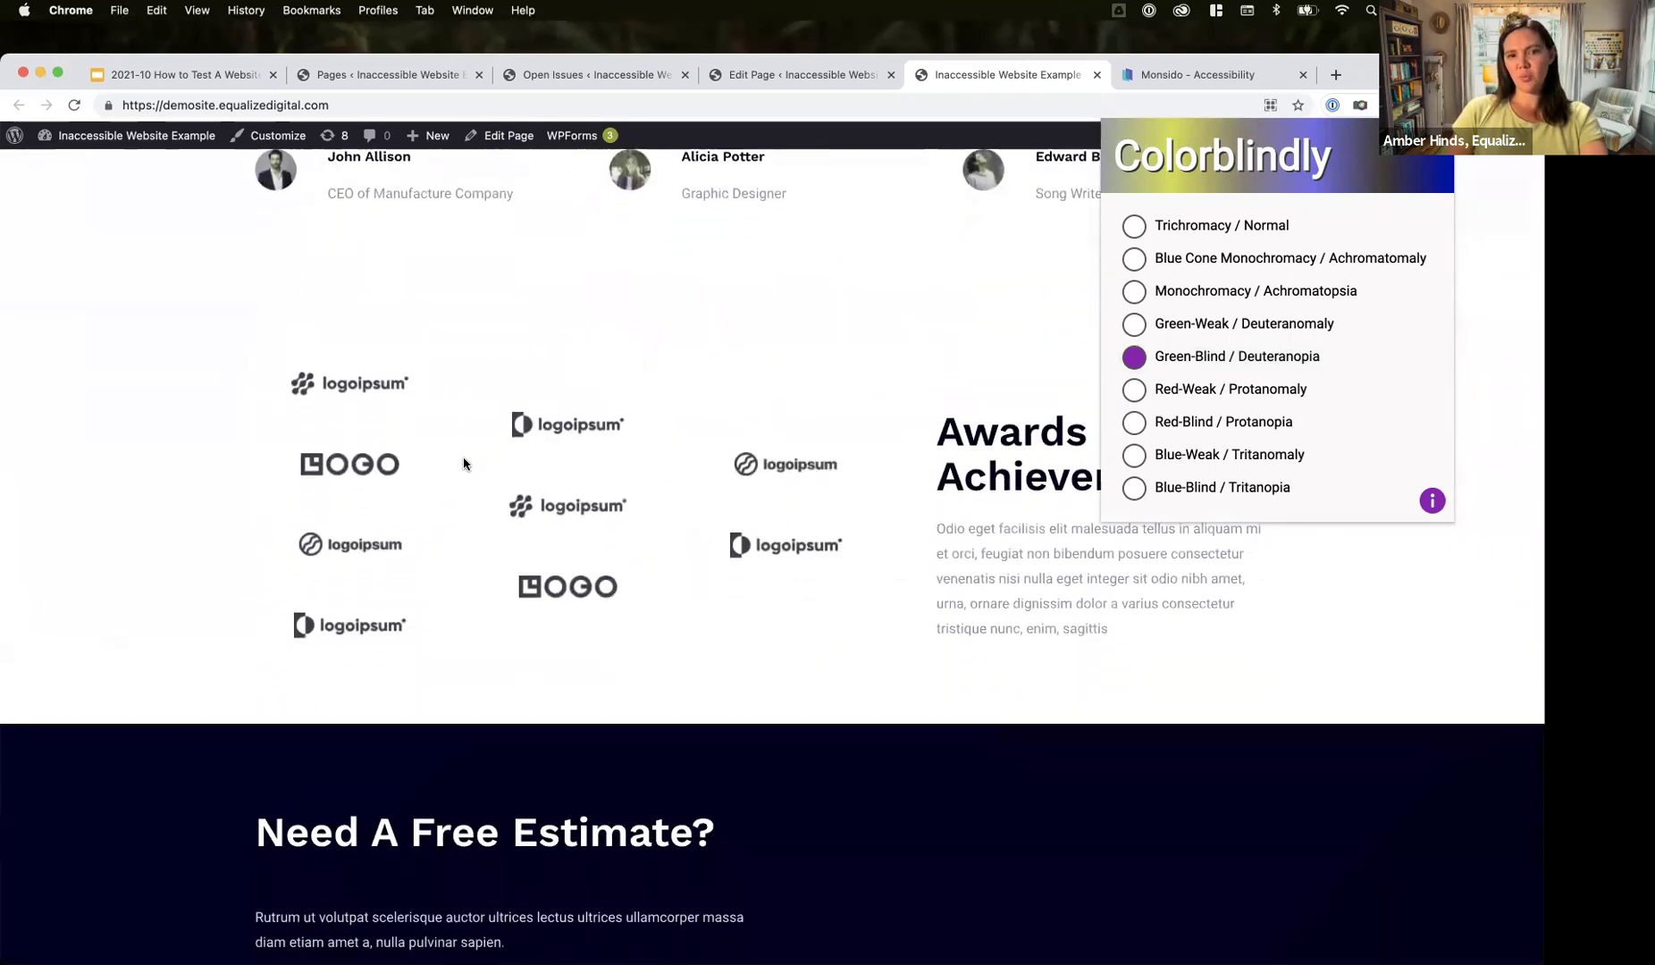
{"action": "scroll", "coordinate": [463, 461], "scroll_direction": "down", "scroll_amount": 5}
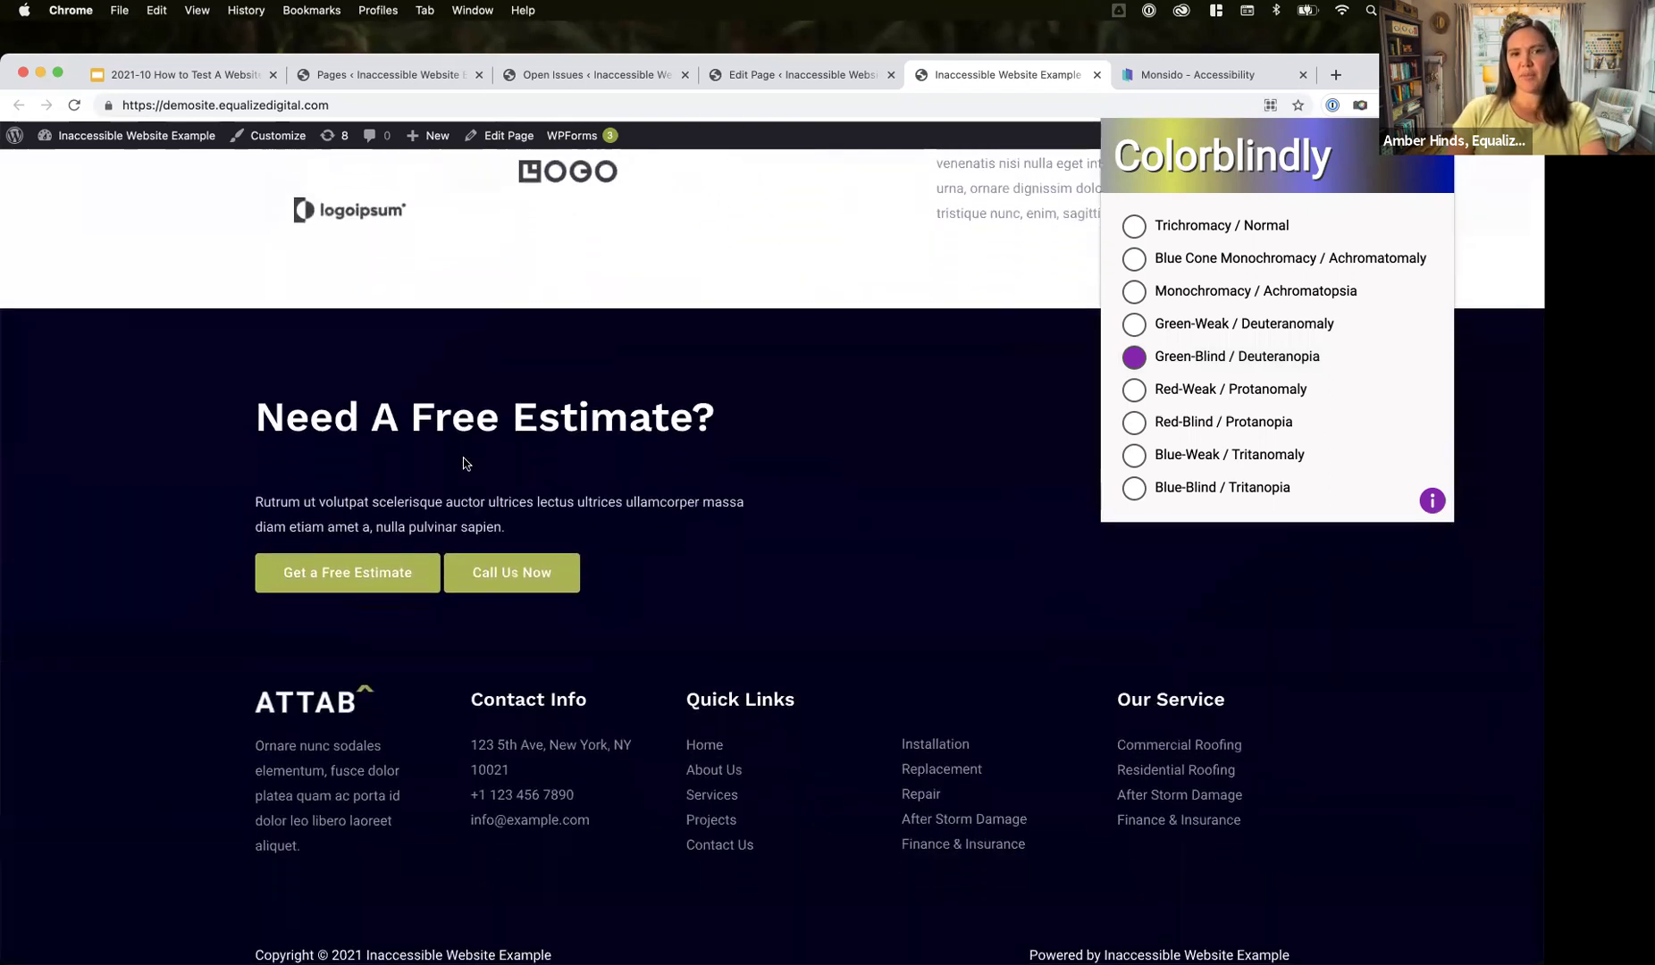
{"action": "scroll", "coordinate": [462, 462], "scroll_direction": "up", "scroll_amount": 10}
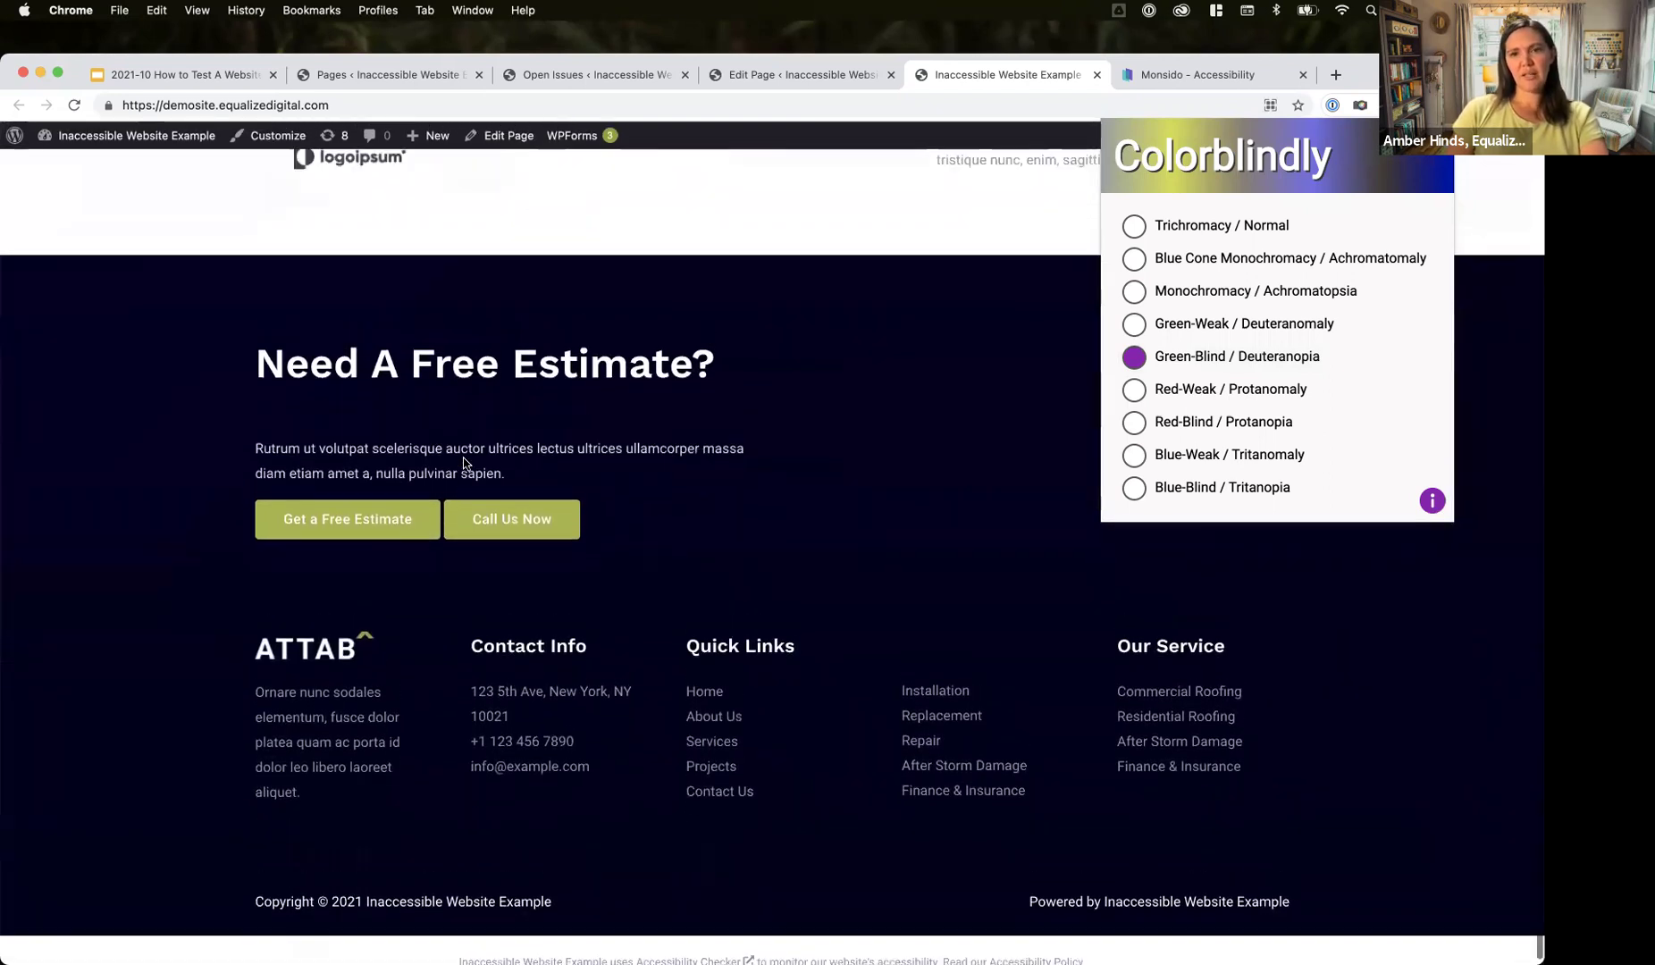
{"action": "scroll", "coordinate": [463, 464], "scroll_direction": "up", "scroll_amount": 20}
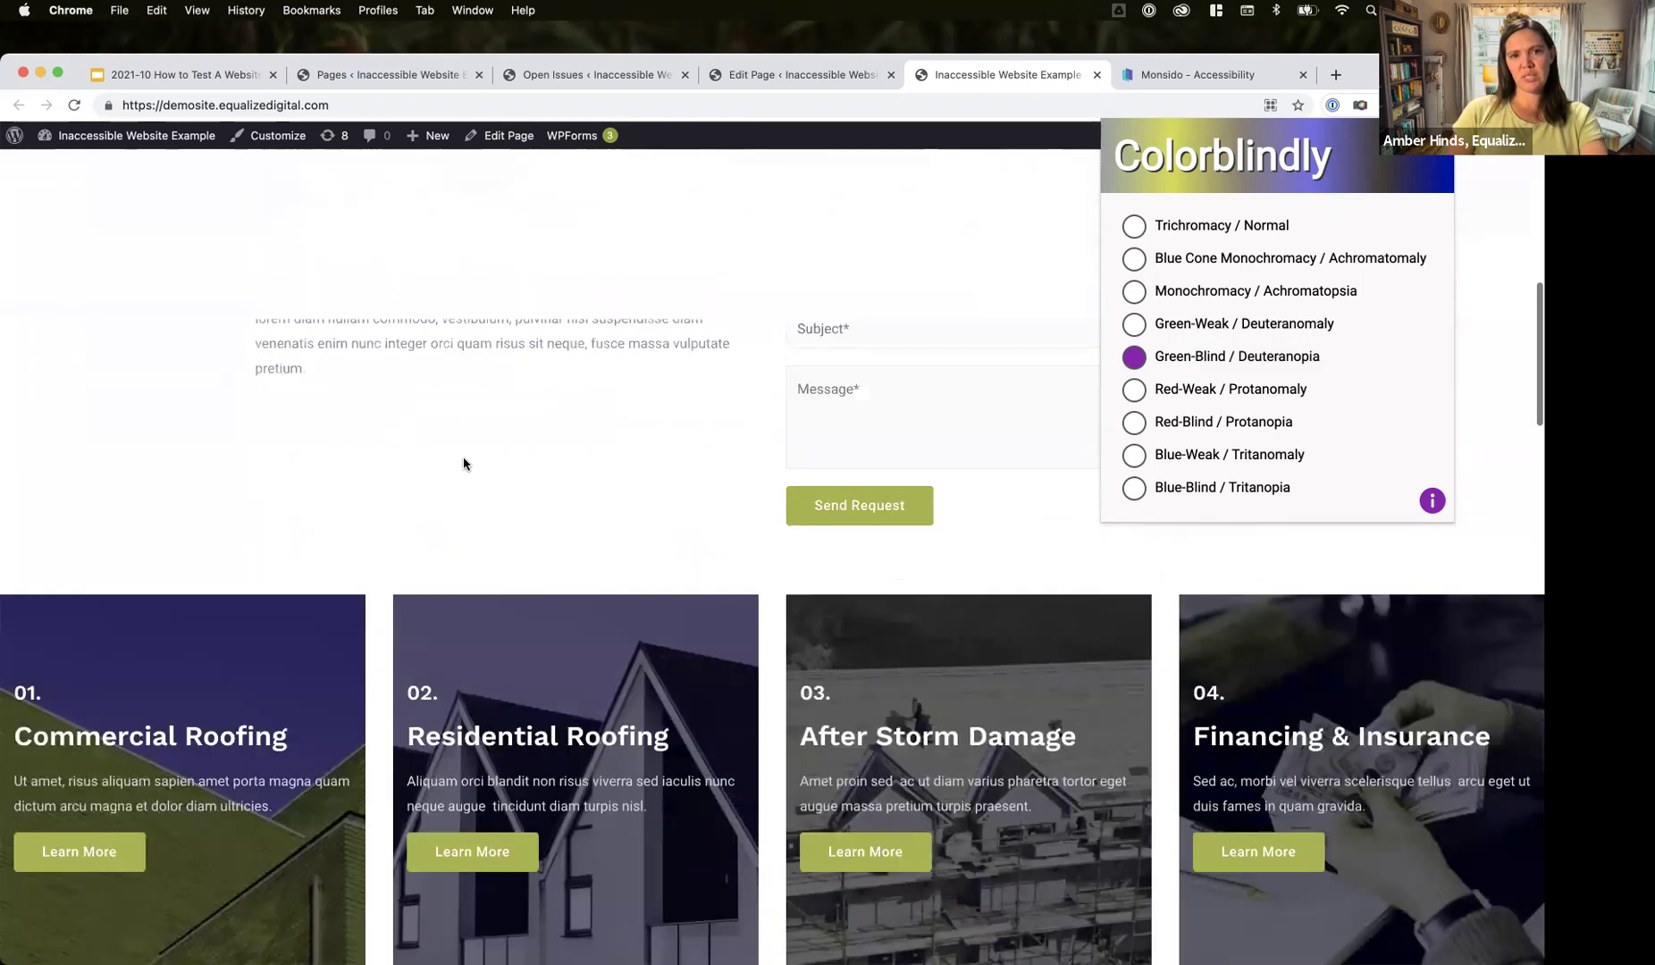
{"action": "scroll", "coordinate": [463, 460], "scroll_direction": "up", "scroll_amount": 5}
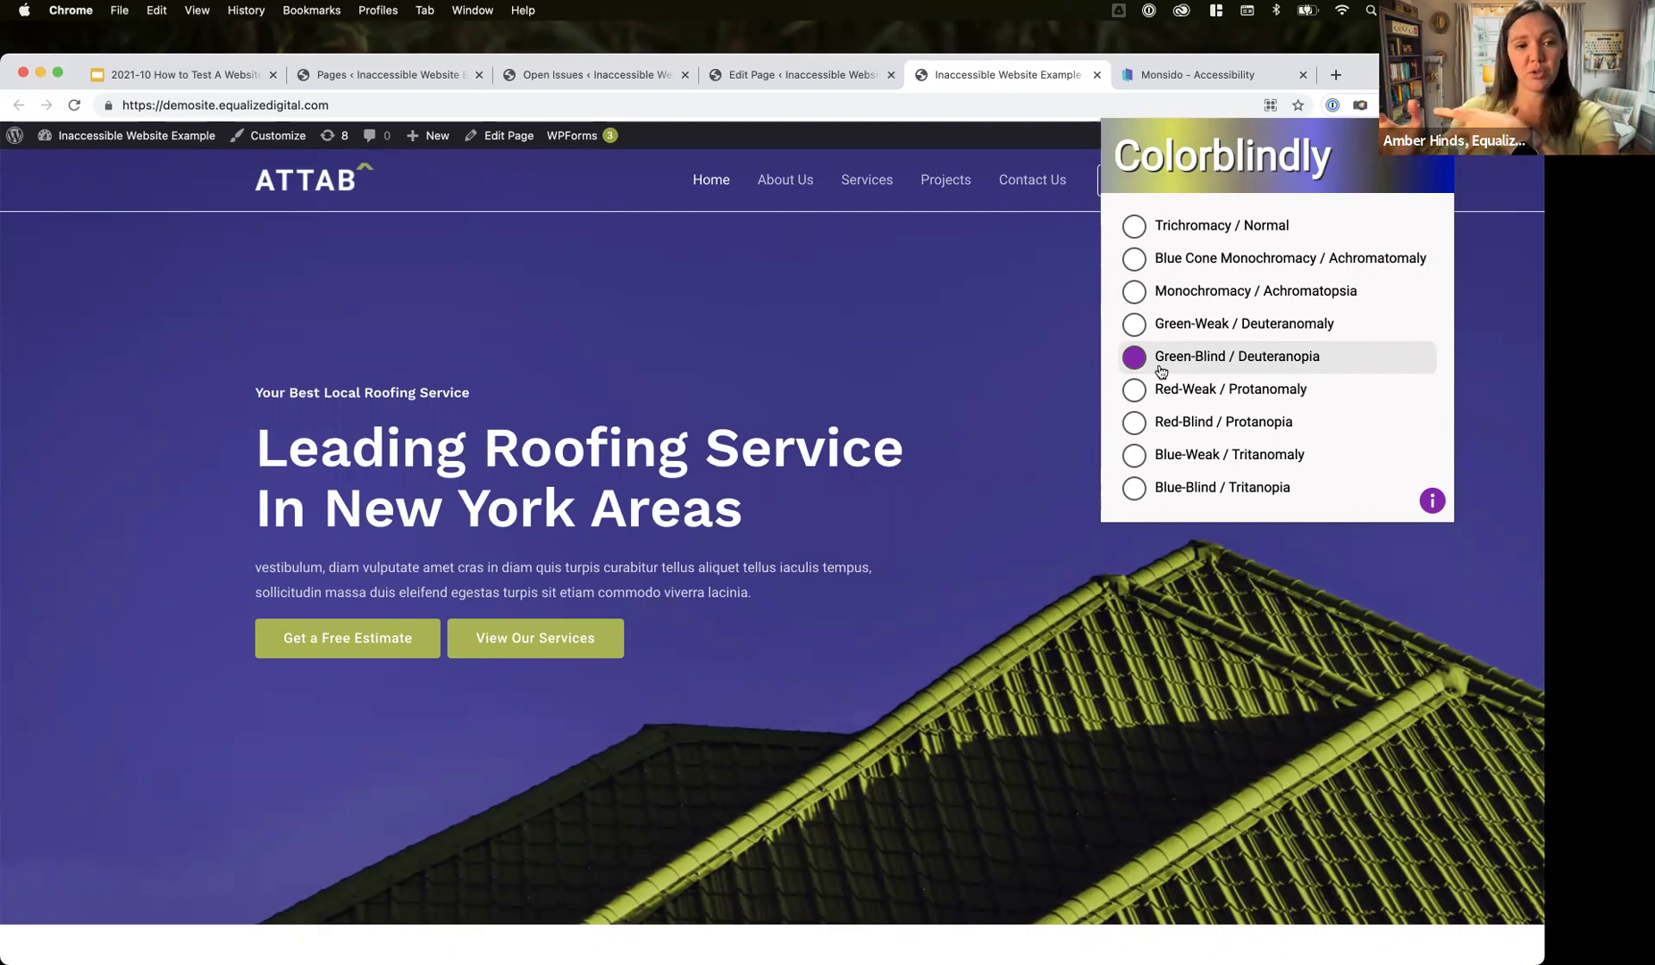
- Reopen Colorblindly and restore the page's colors to Trichromacy / Normal
{"action": "left_click", "coordinate": [1485, 270]}
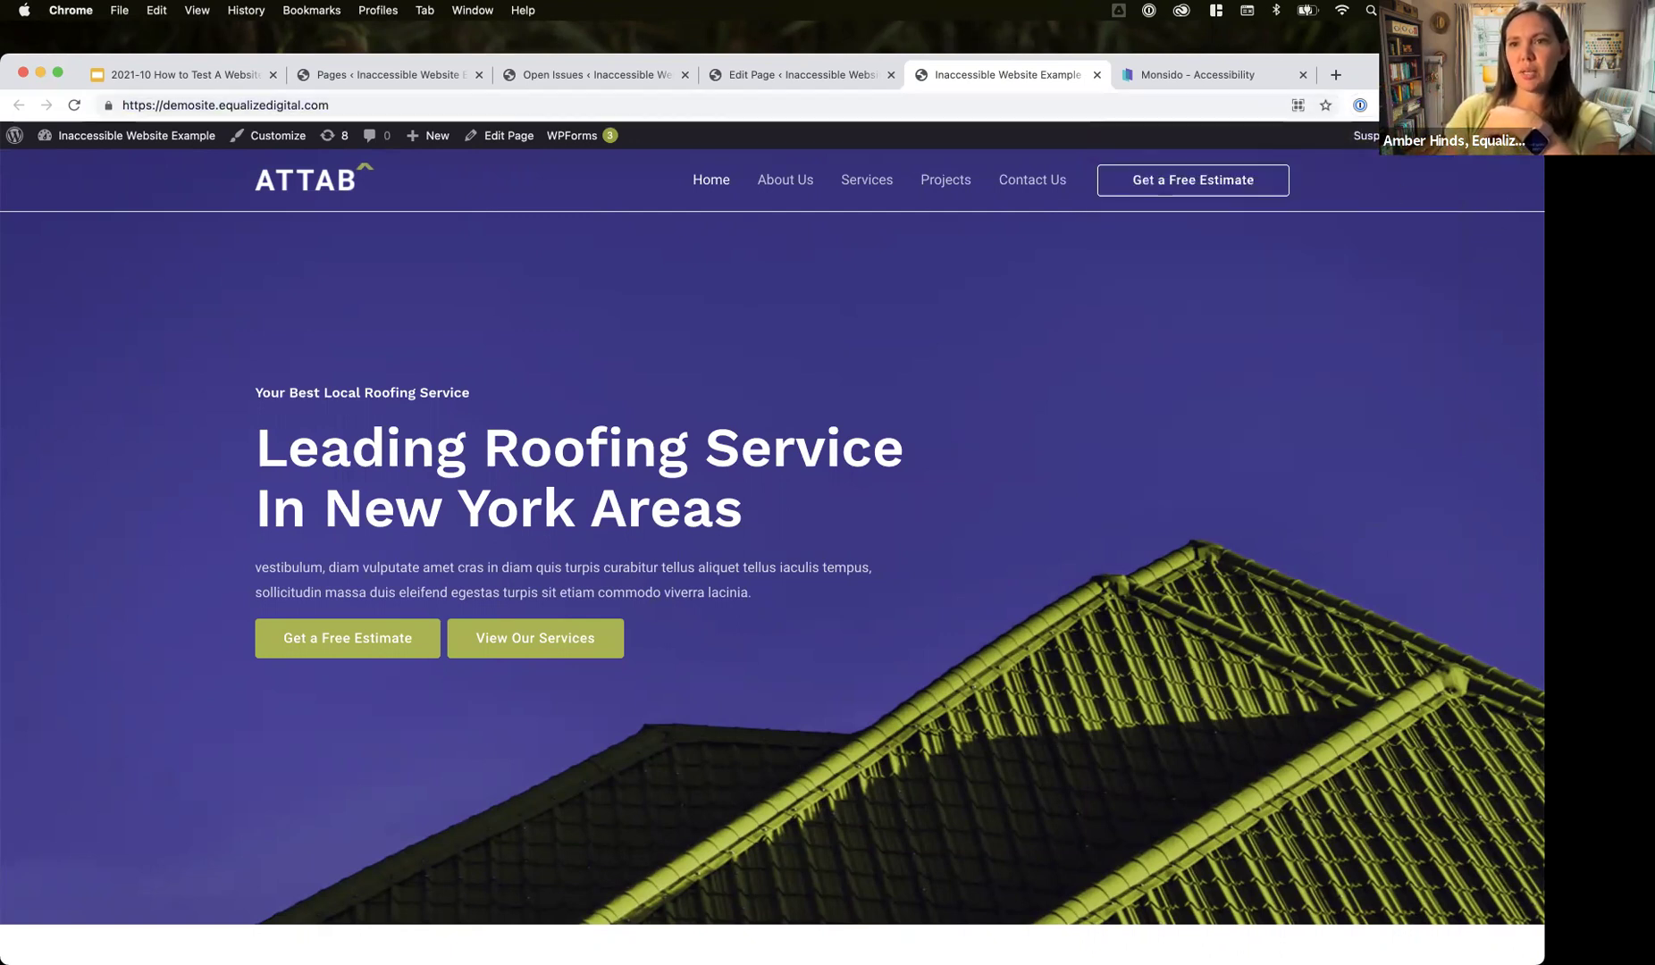
{"action": "left_click", "coordinate": [1298, 105]}
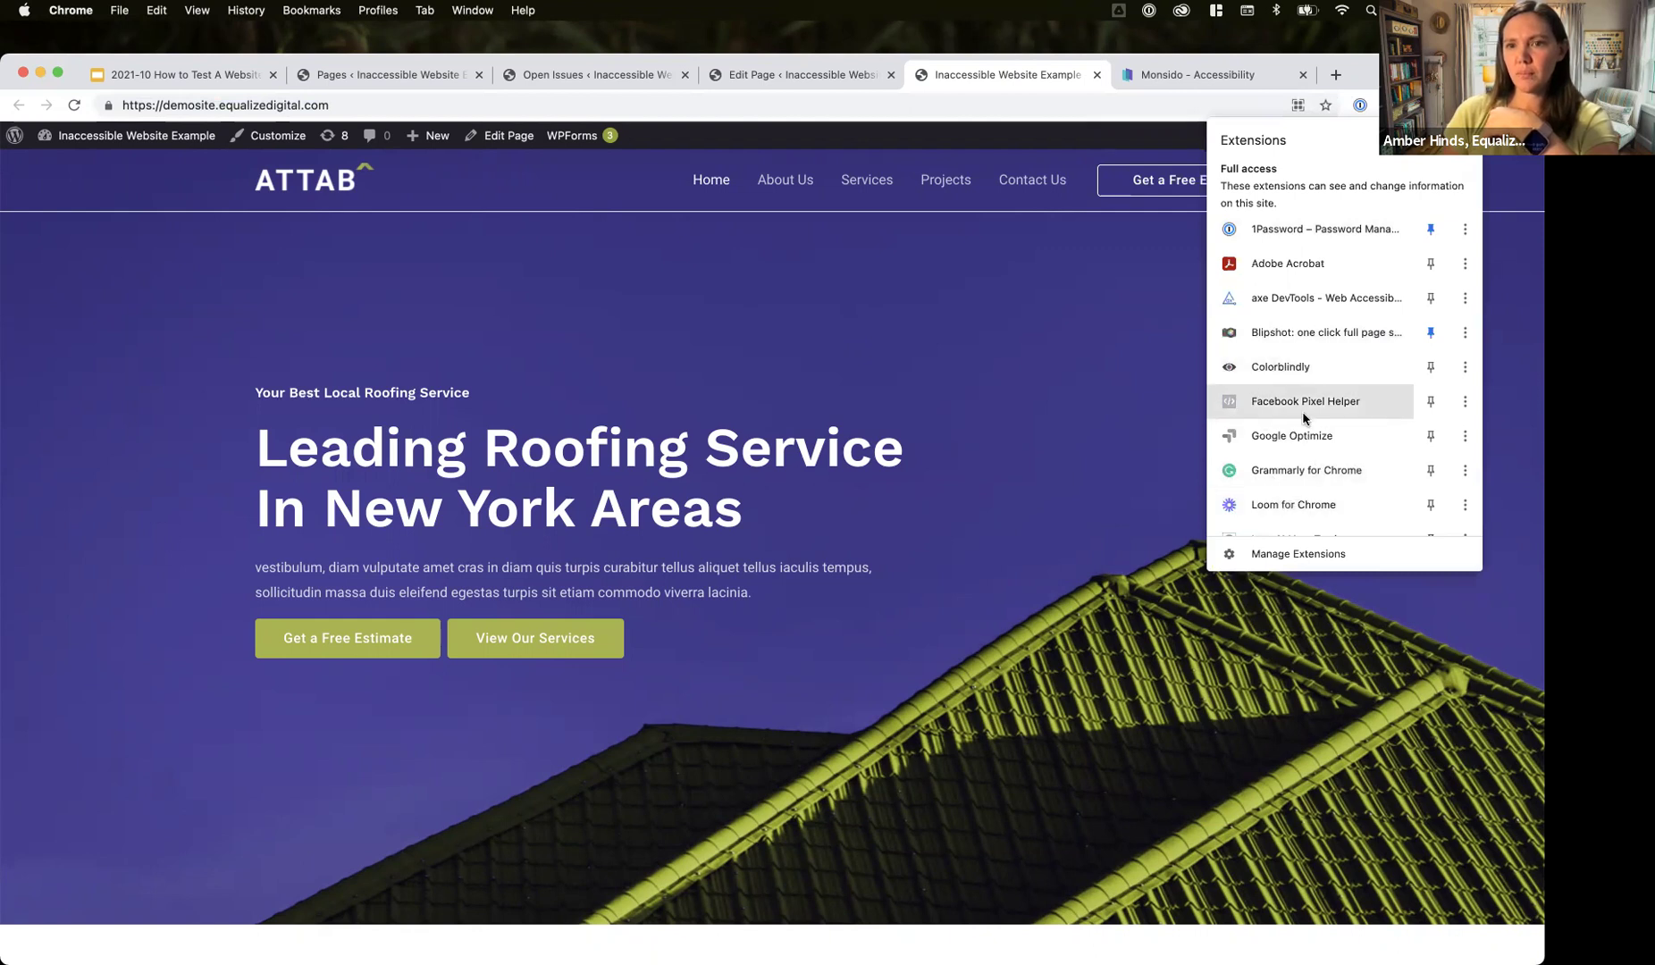
{"action": "scroll", "coordinate": [1303, 417], "scroll_direction": "down", "scroll_amount": 1}
{"action": "left_click", "coordinate": [1303, 343]}
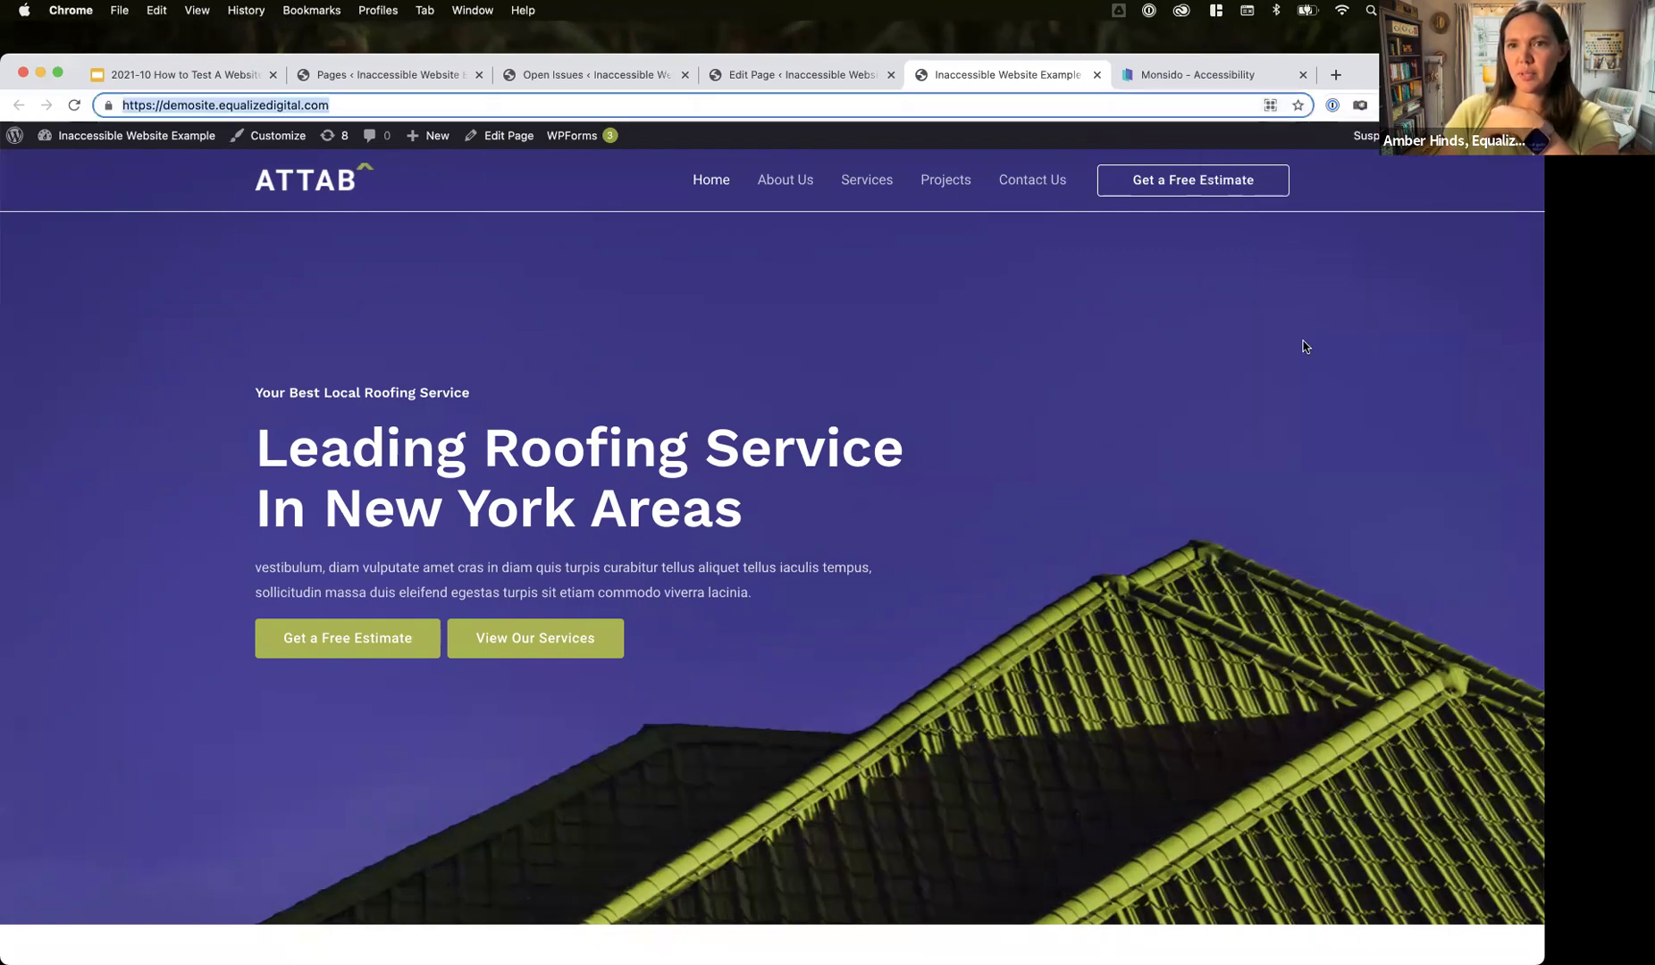
{"action": "left_click", "coordinate": [1134, 225]}
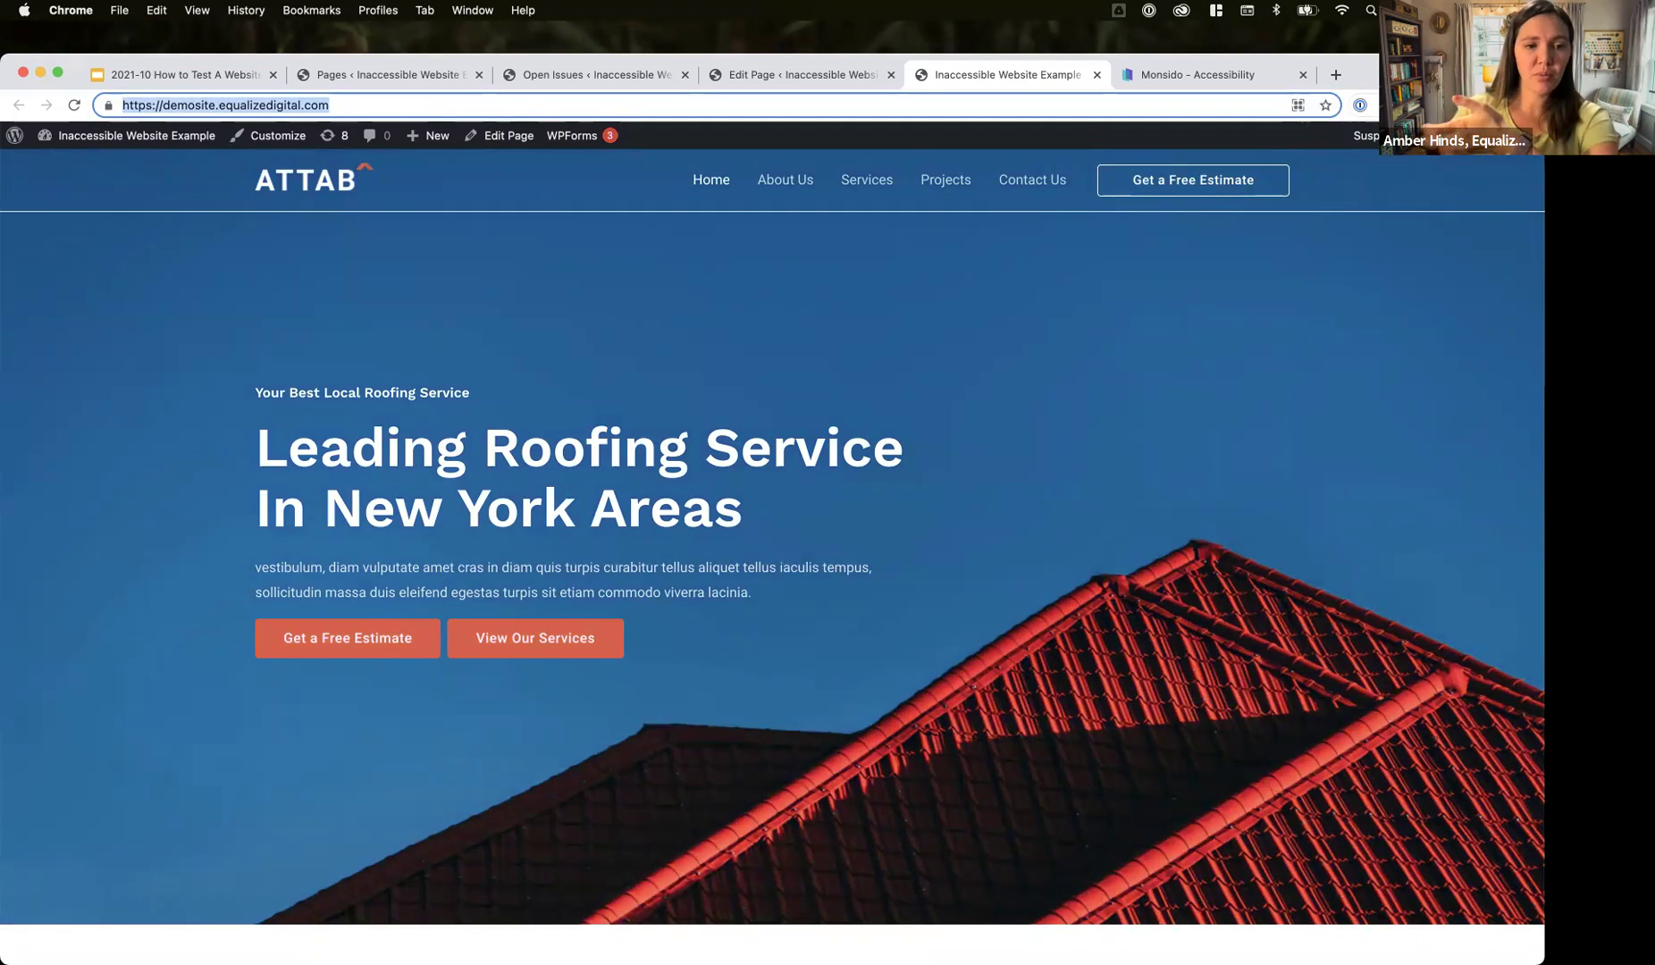
- Open axe DevTools in the browser's developer tools for the home page and dismiss its billing notice
{"action": "left_click", "coordinate": [1393, 104]}
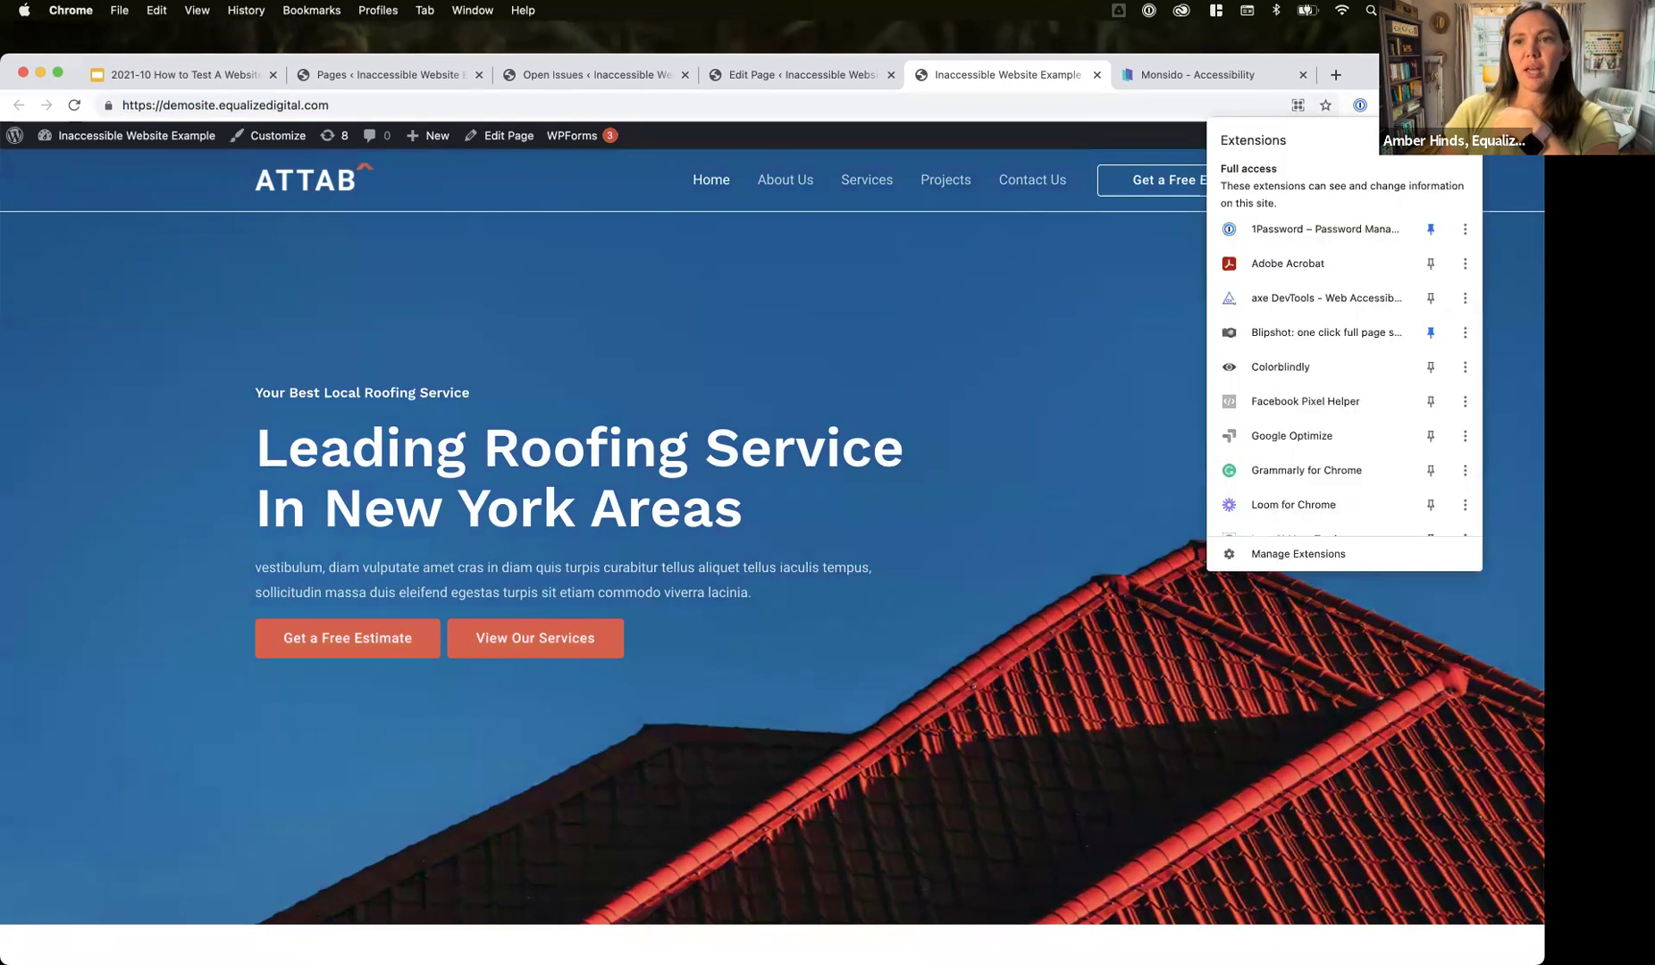
{"action": "left_click", "coordinate": [1324, 301]}
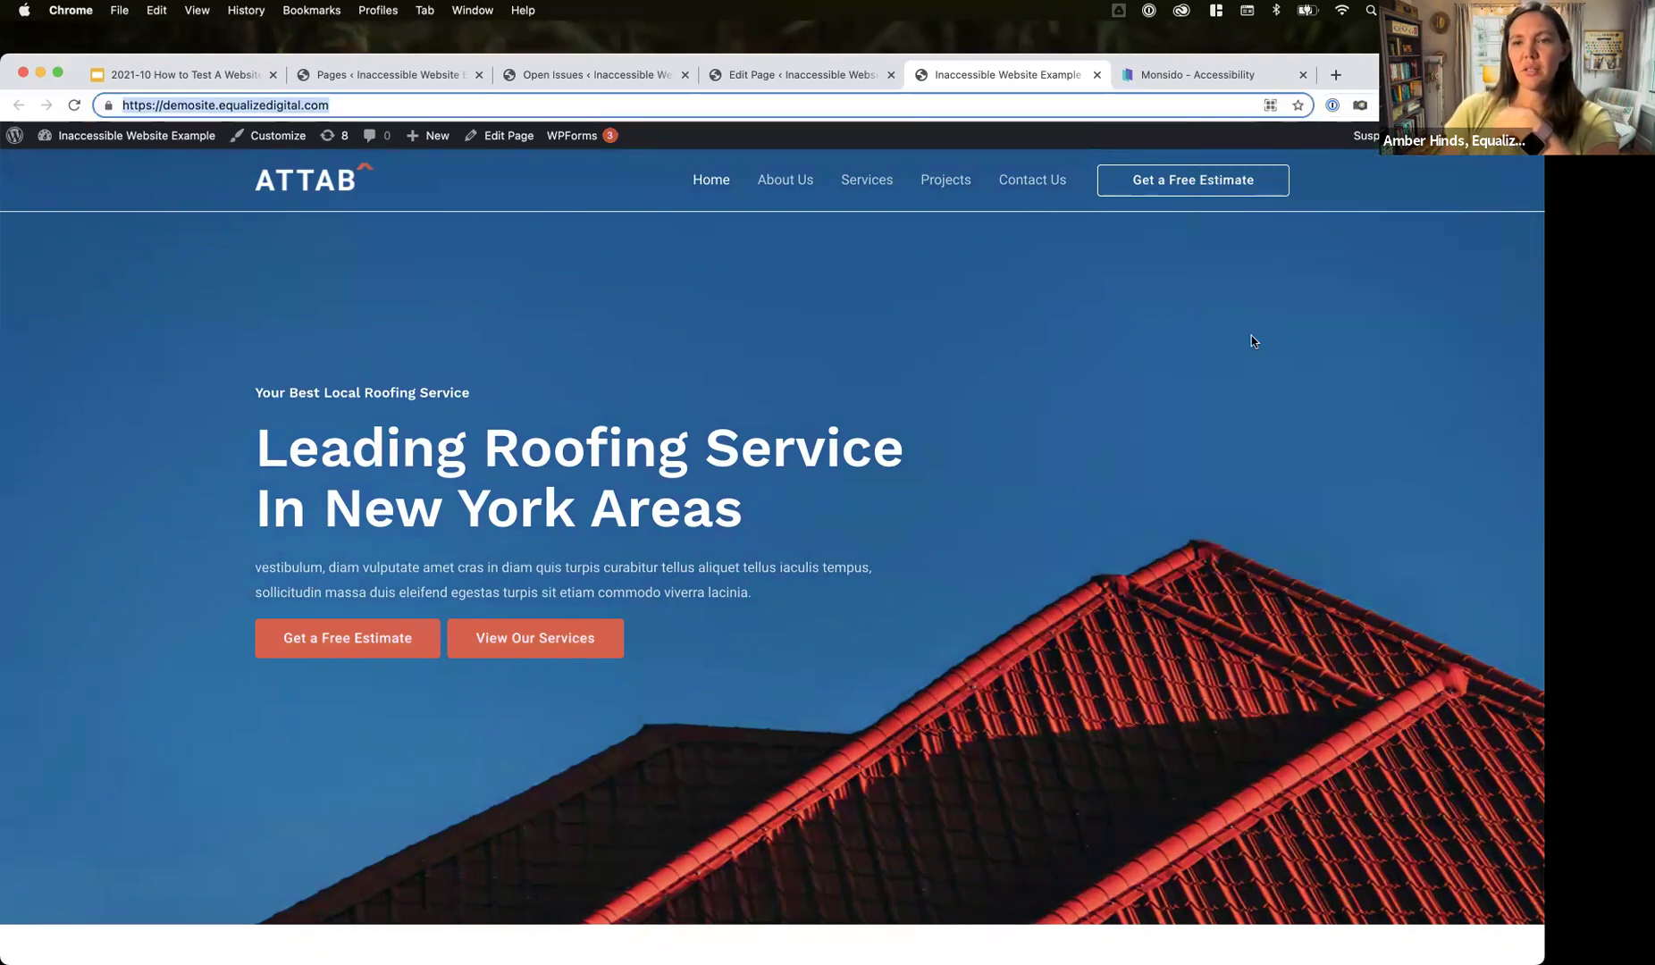
{"action": "right_click", "coordinate": [1082, 343]}
{"action": "left_click", "coordinate": [1121, 503]}
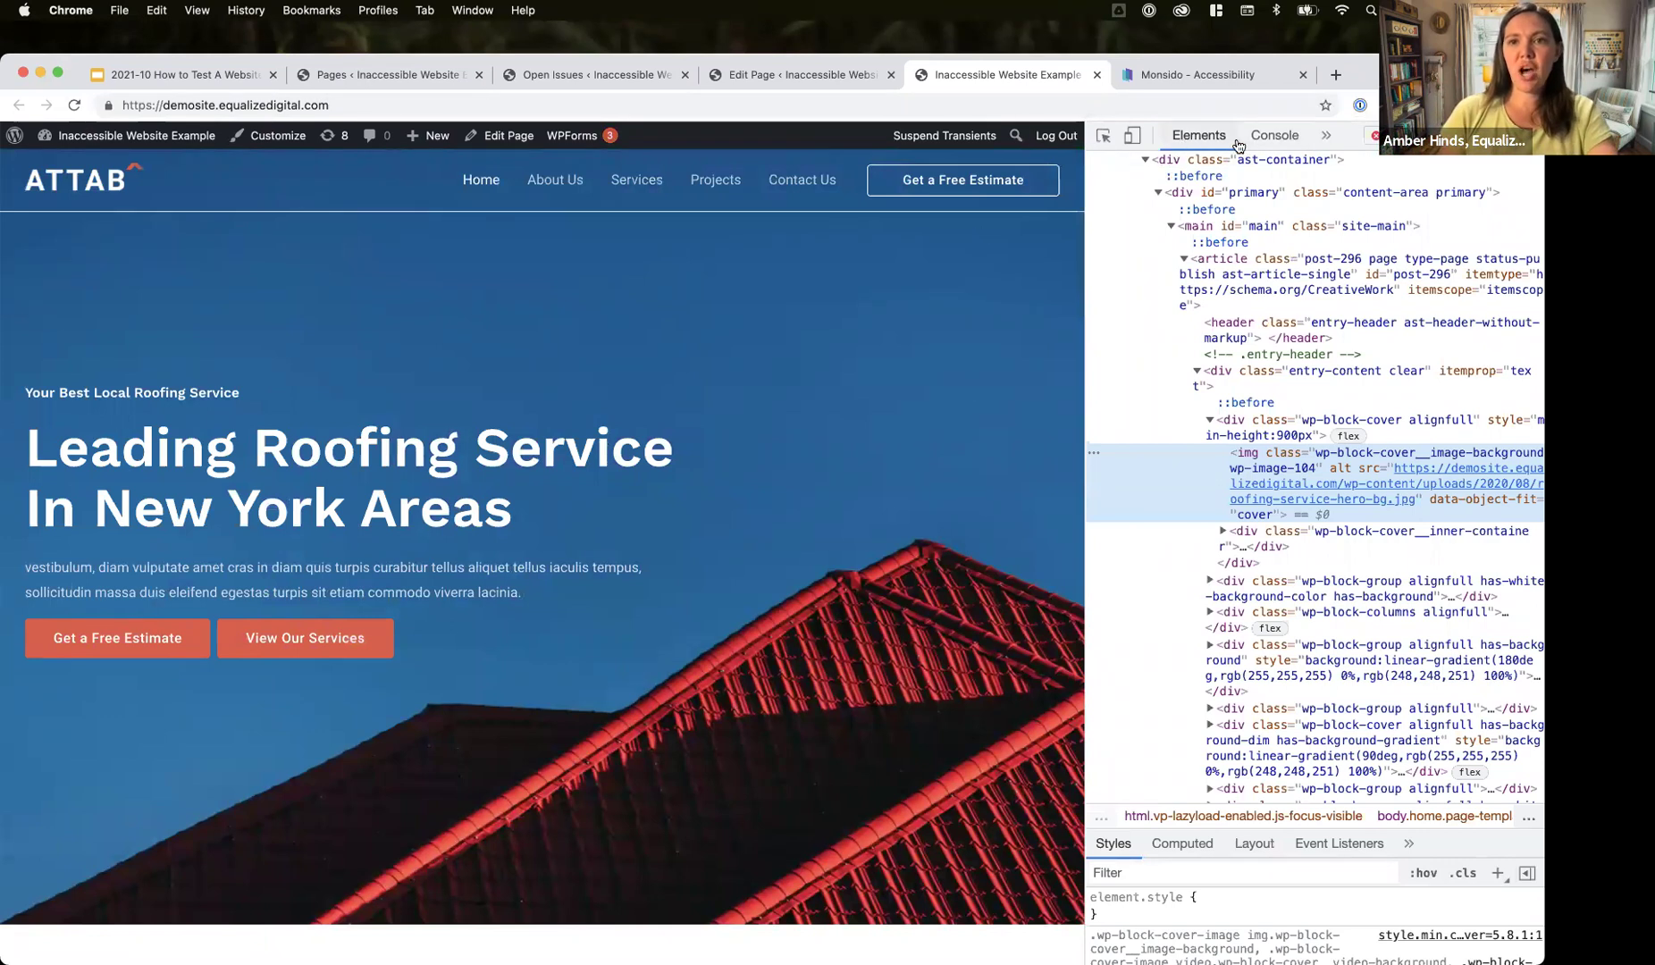
{"action": "left_click", "coordinate": [1326, 140]}
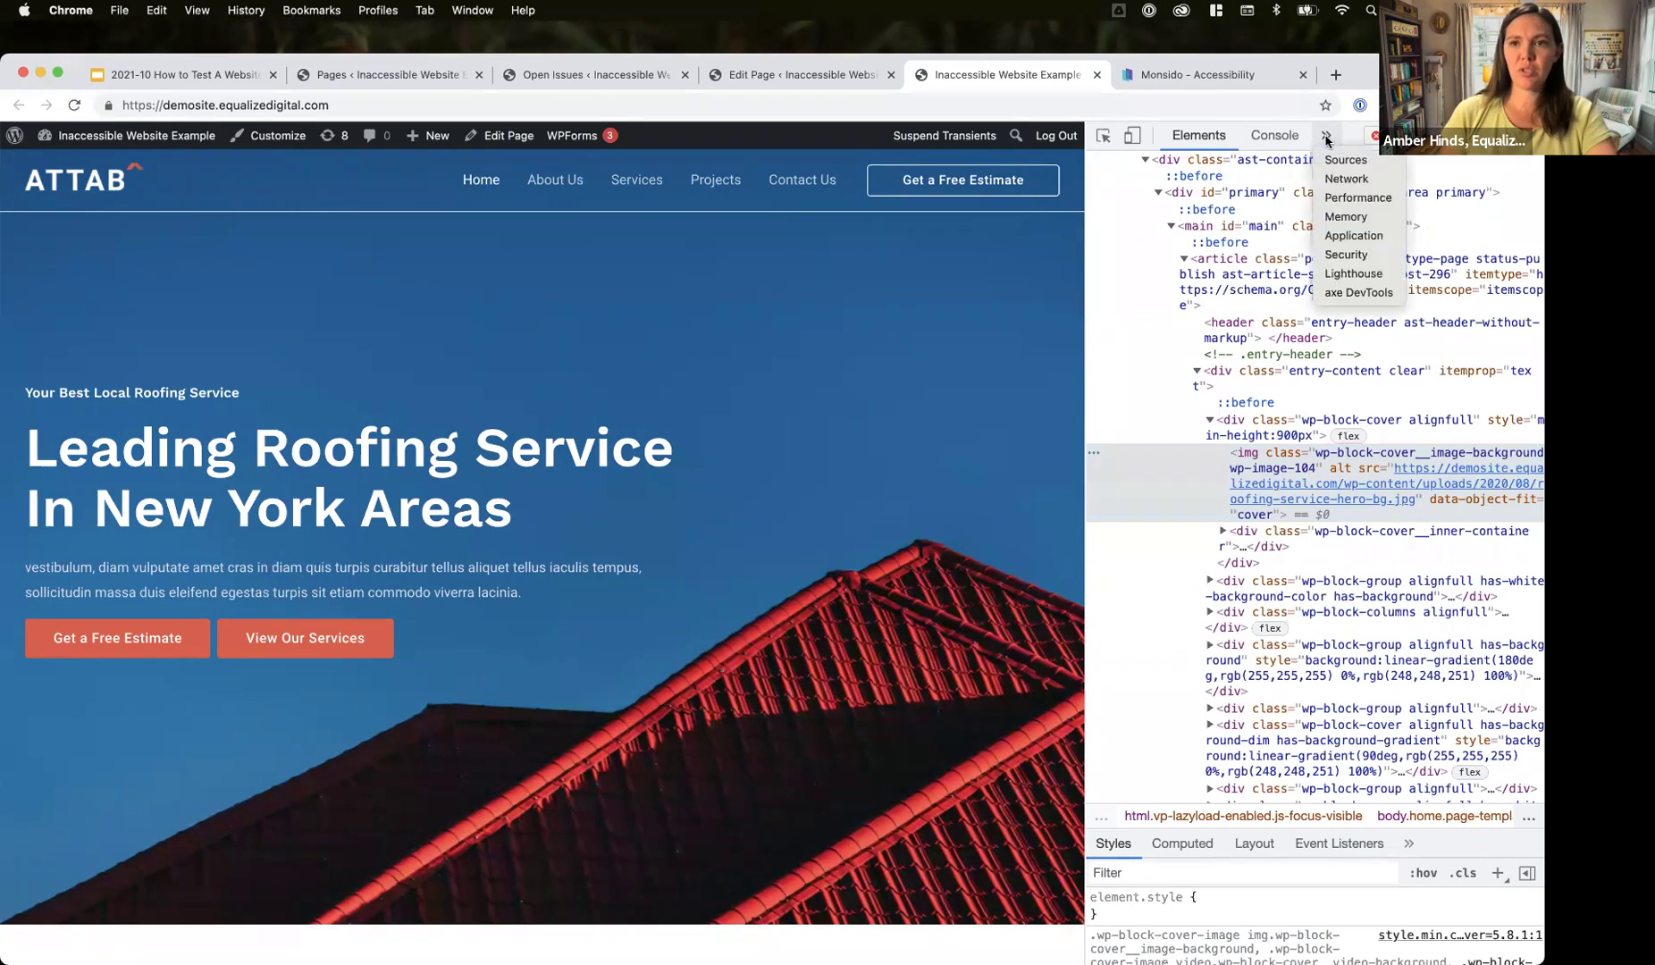
{"action": "left_click", "coordinate": [1346, 293]}
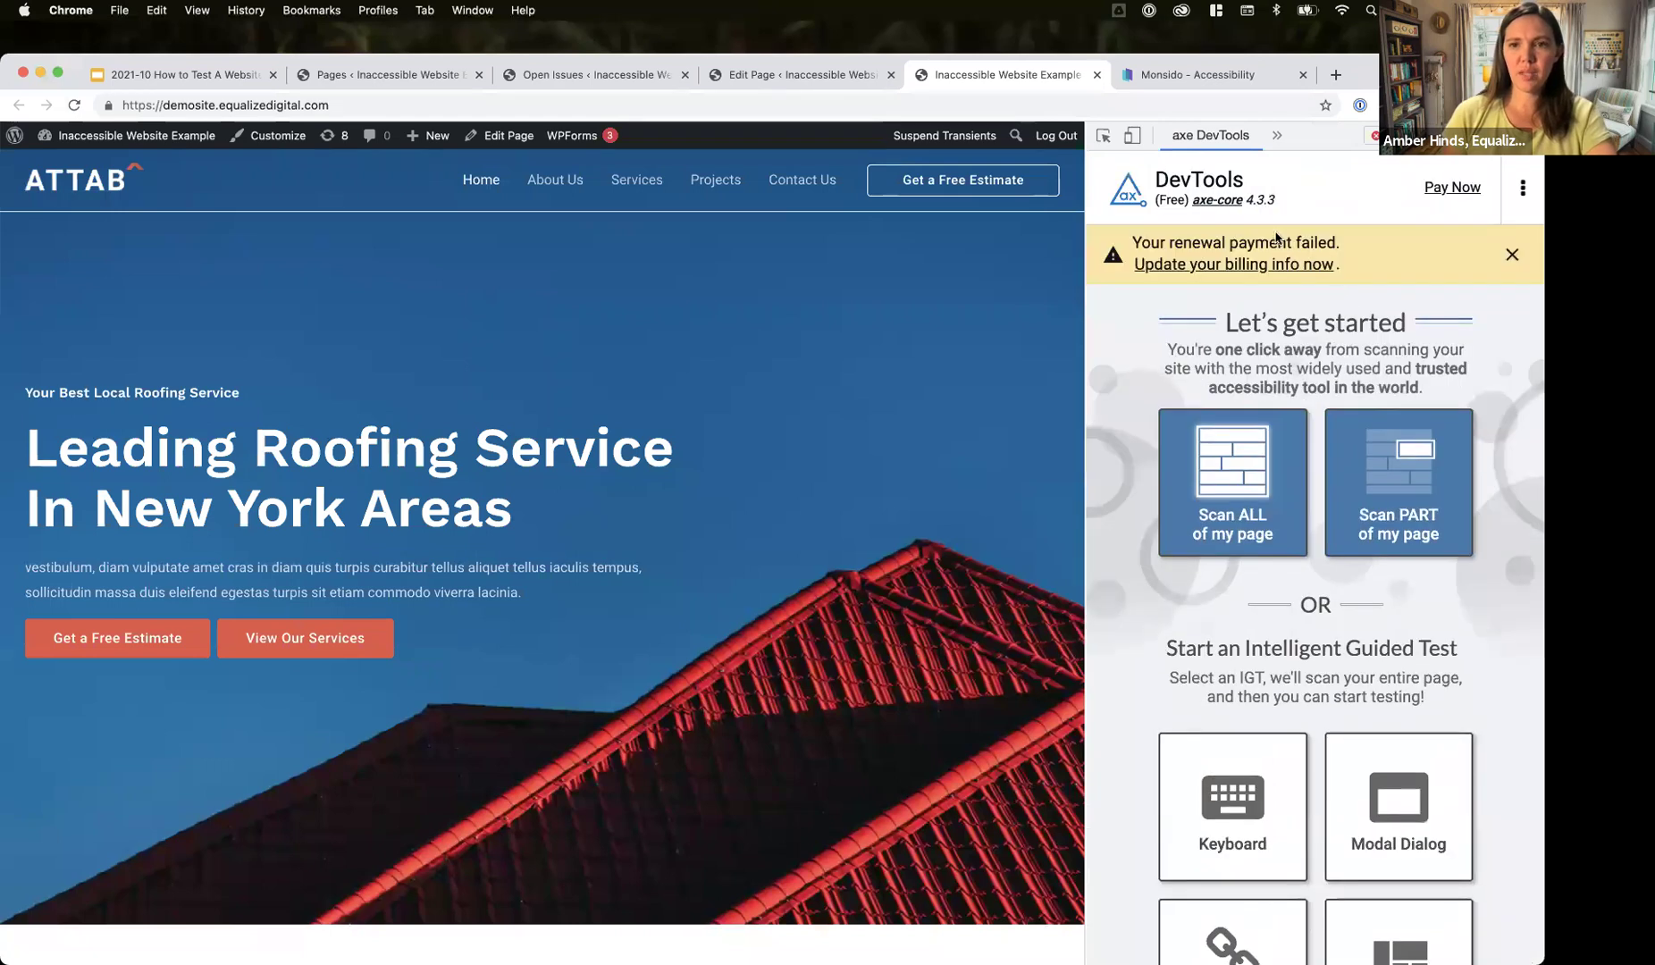
{"action": "left_click", "coordinate": [1511, 257]}
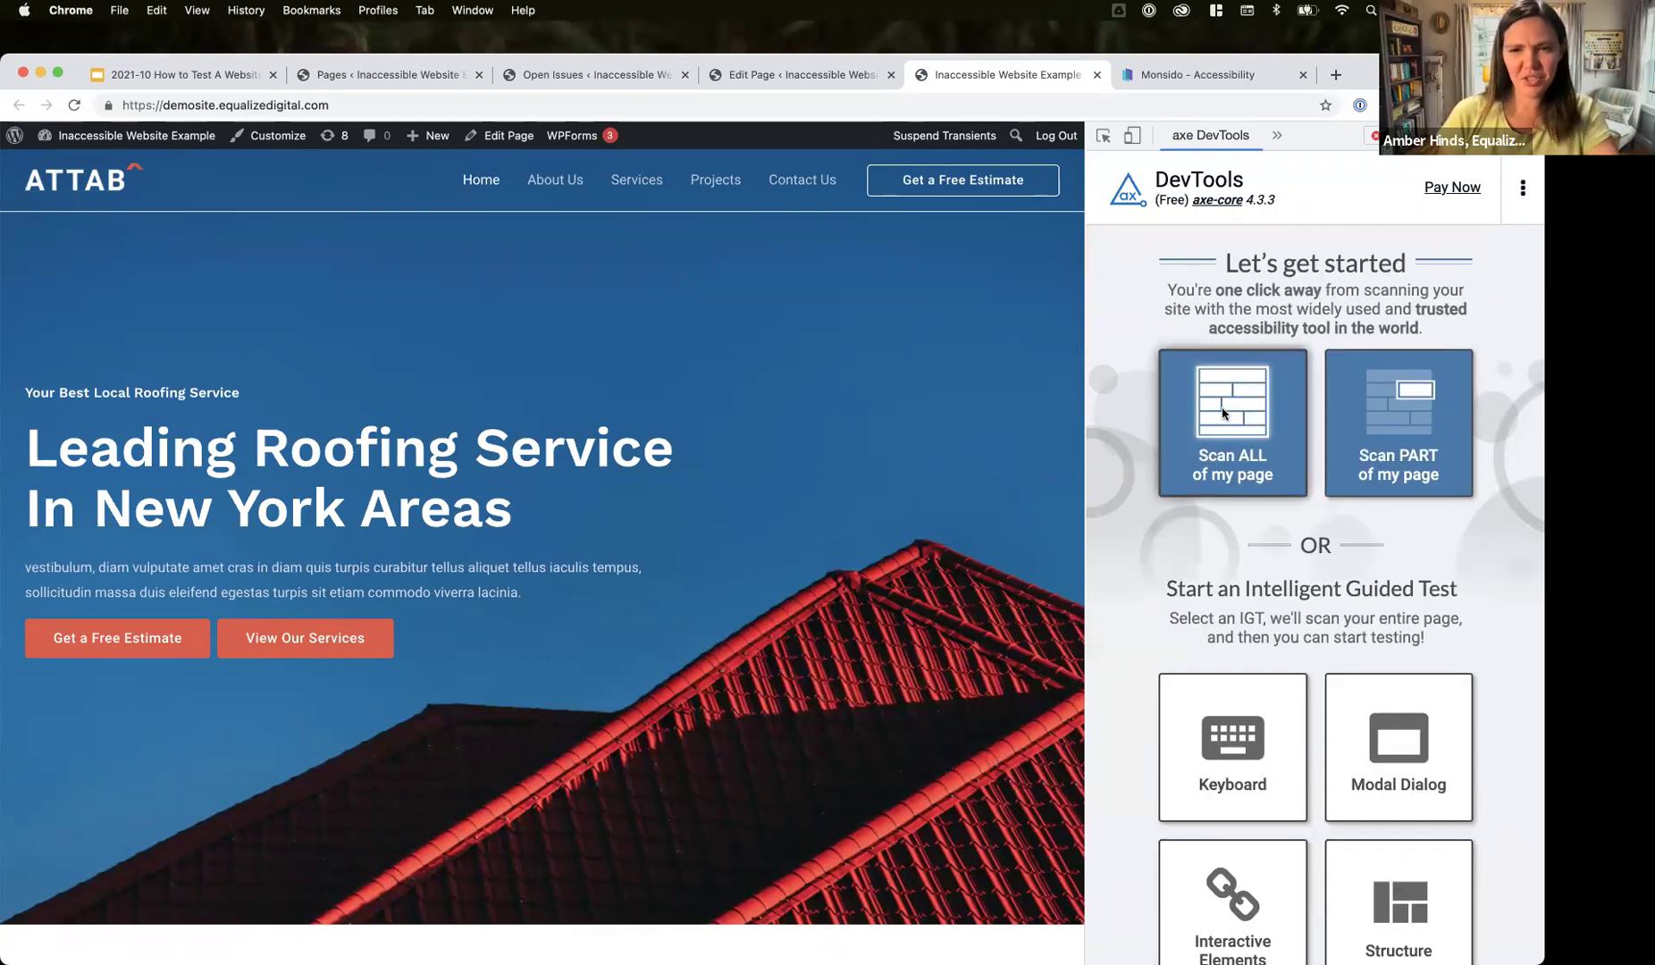
- Scan the entire page with axe DevTools and review the "Elements must have sufficient color contrast" issue and the rest of the issue list
{"action": "left_click", "coordinate": [1233, 414]}
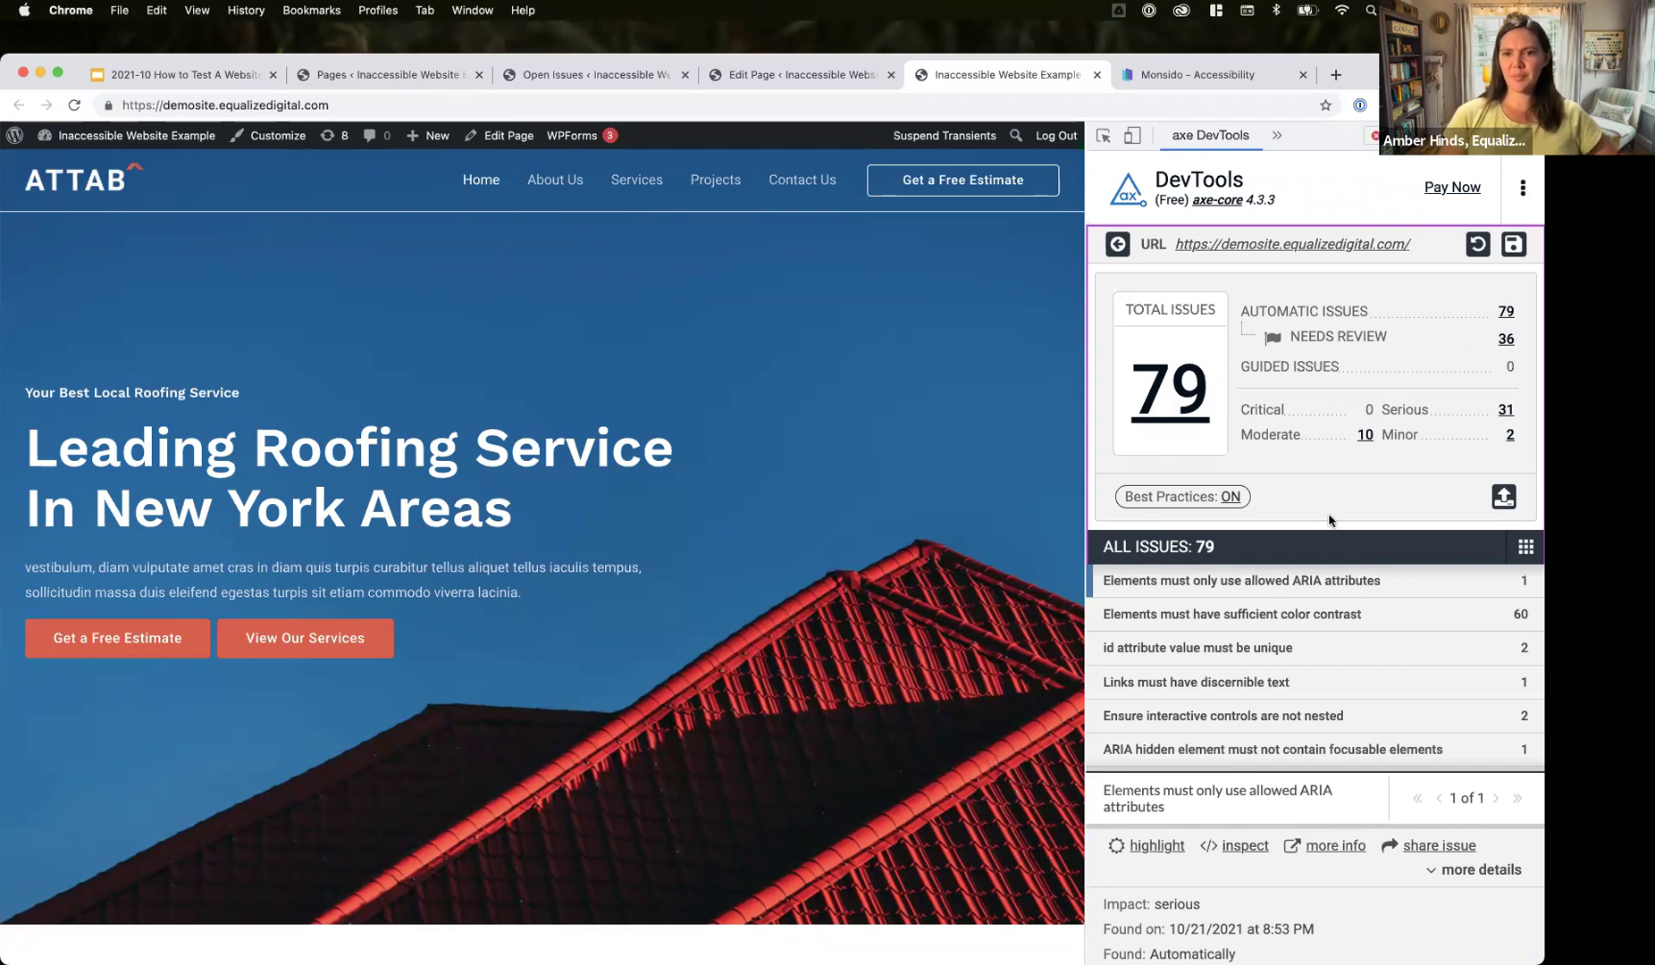
{"action": "left_click", "coordinate": [1184, 616]}
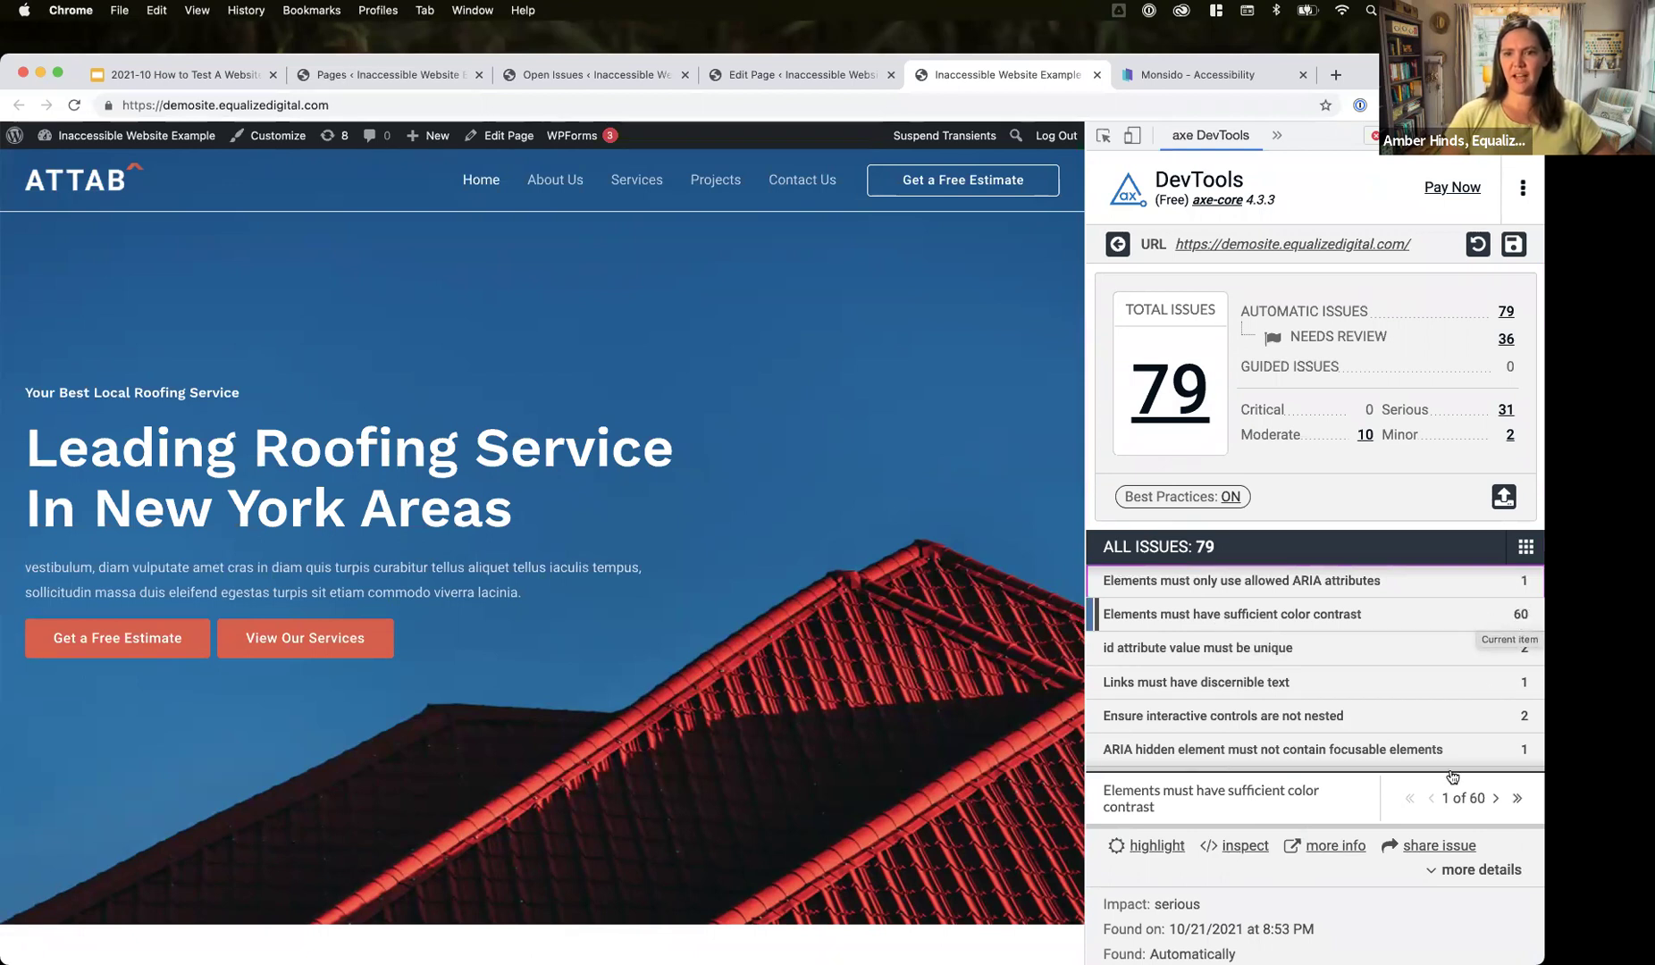
{"action": "scroll", "coordinate": [1427, 681], "scroll_direction": "down", "scroll_amount": 2}
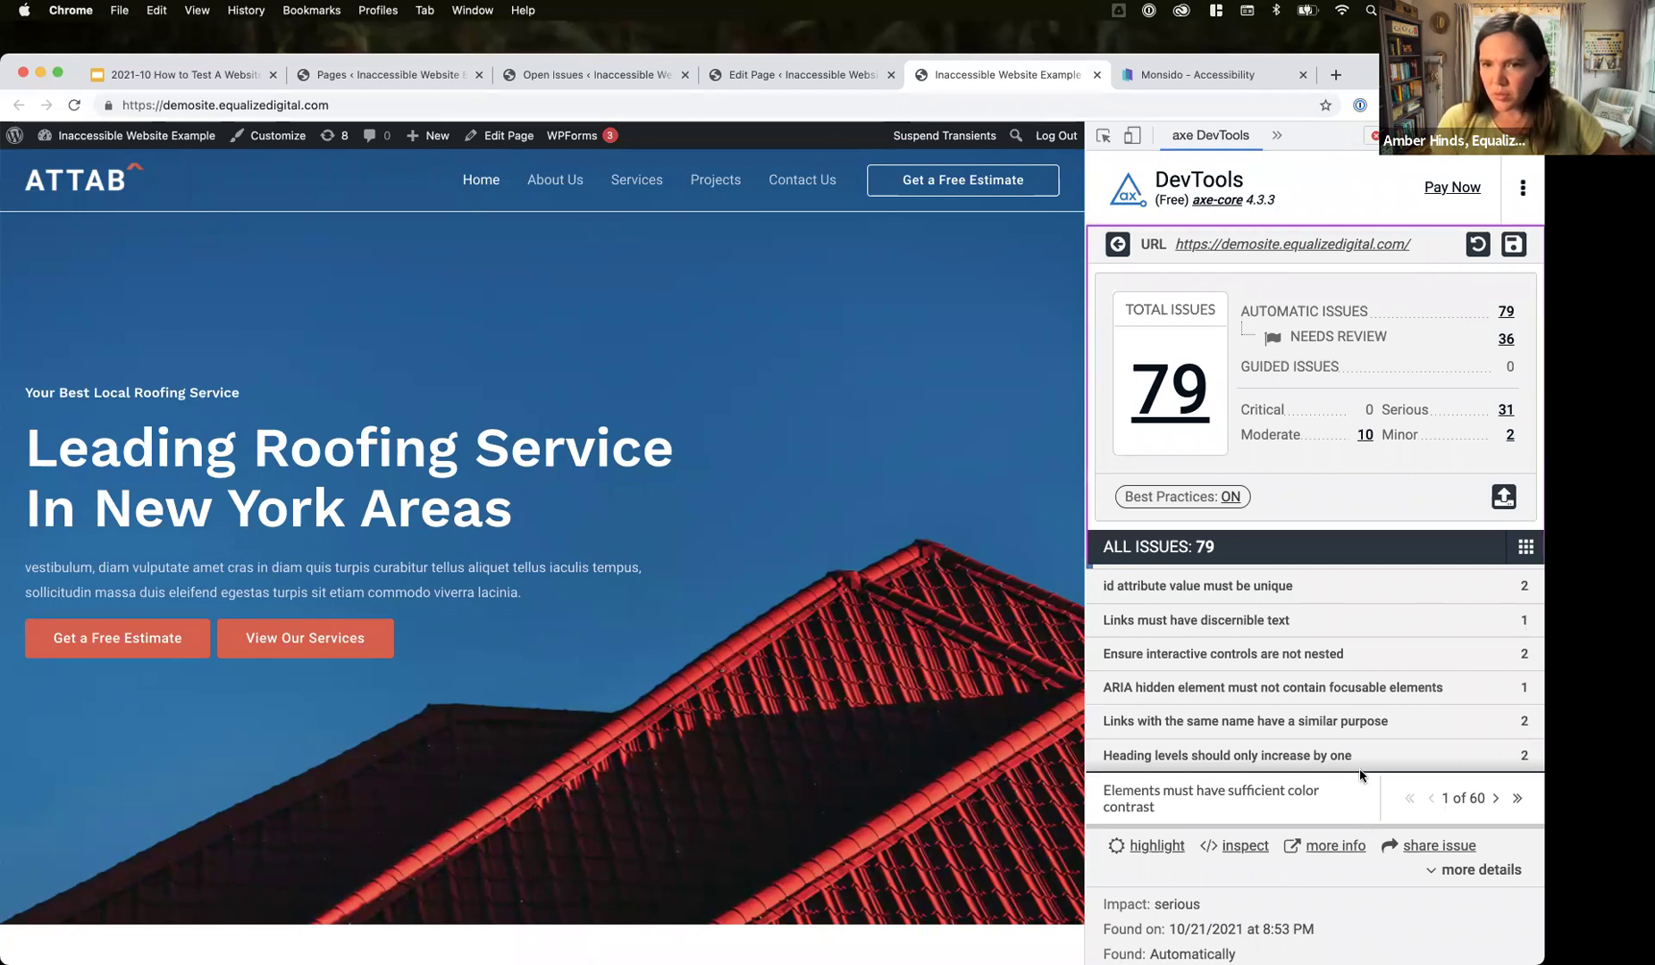
- Highlight the element behind the first color contrast issue on the page and read the issue's description, element source and fix guidance
{"action": "scroll", "coordinate": [1358, 878], "scroll_direction": "down", "scroll_amount": 3}
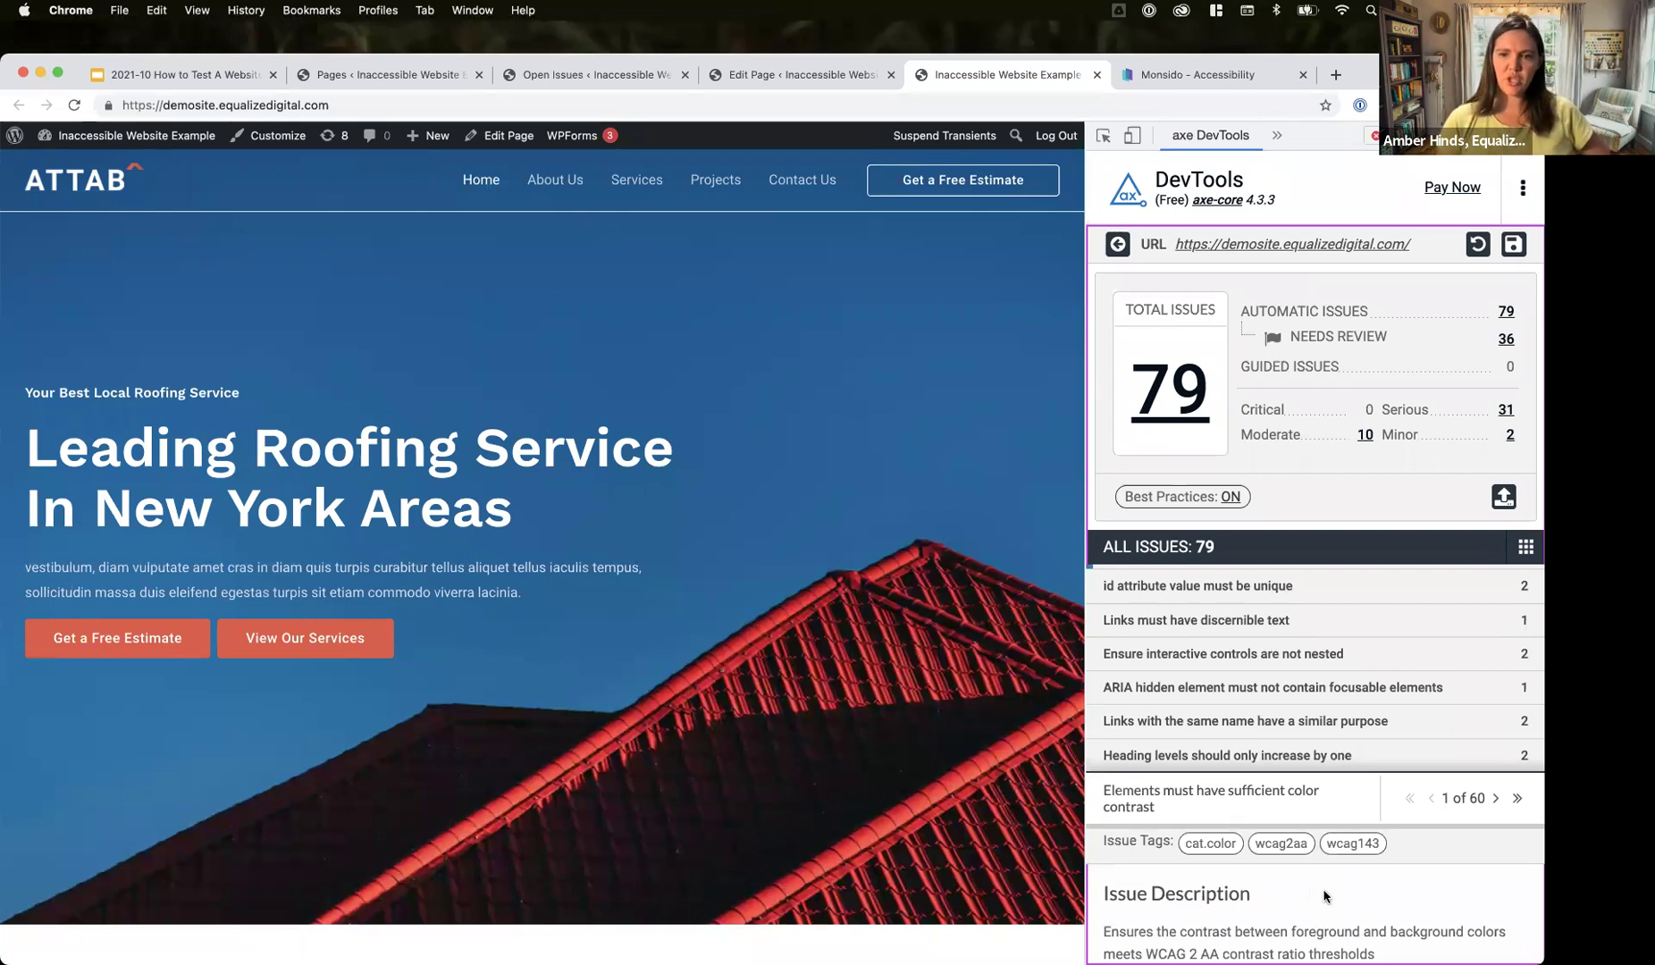
{"action": "scroll", "coordinate": [1293, 913], "scroll_direction": "down", "scroll_amount": 5}
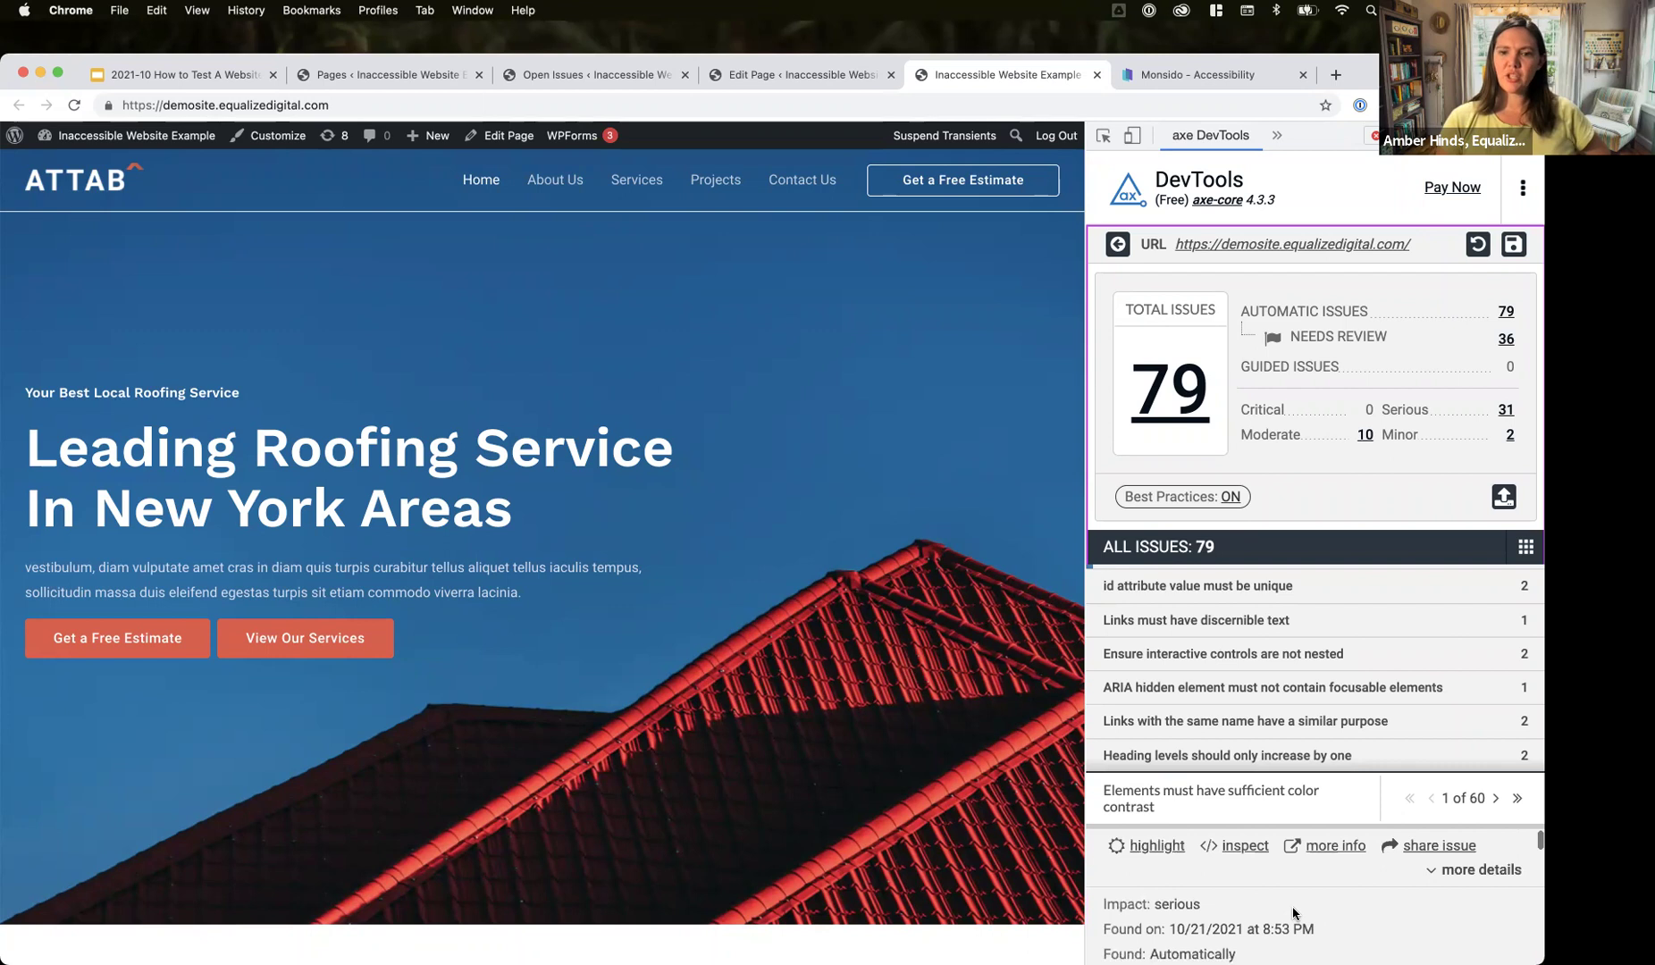
{"action": "left_click", "coordinate": [1153, 845]}
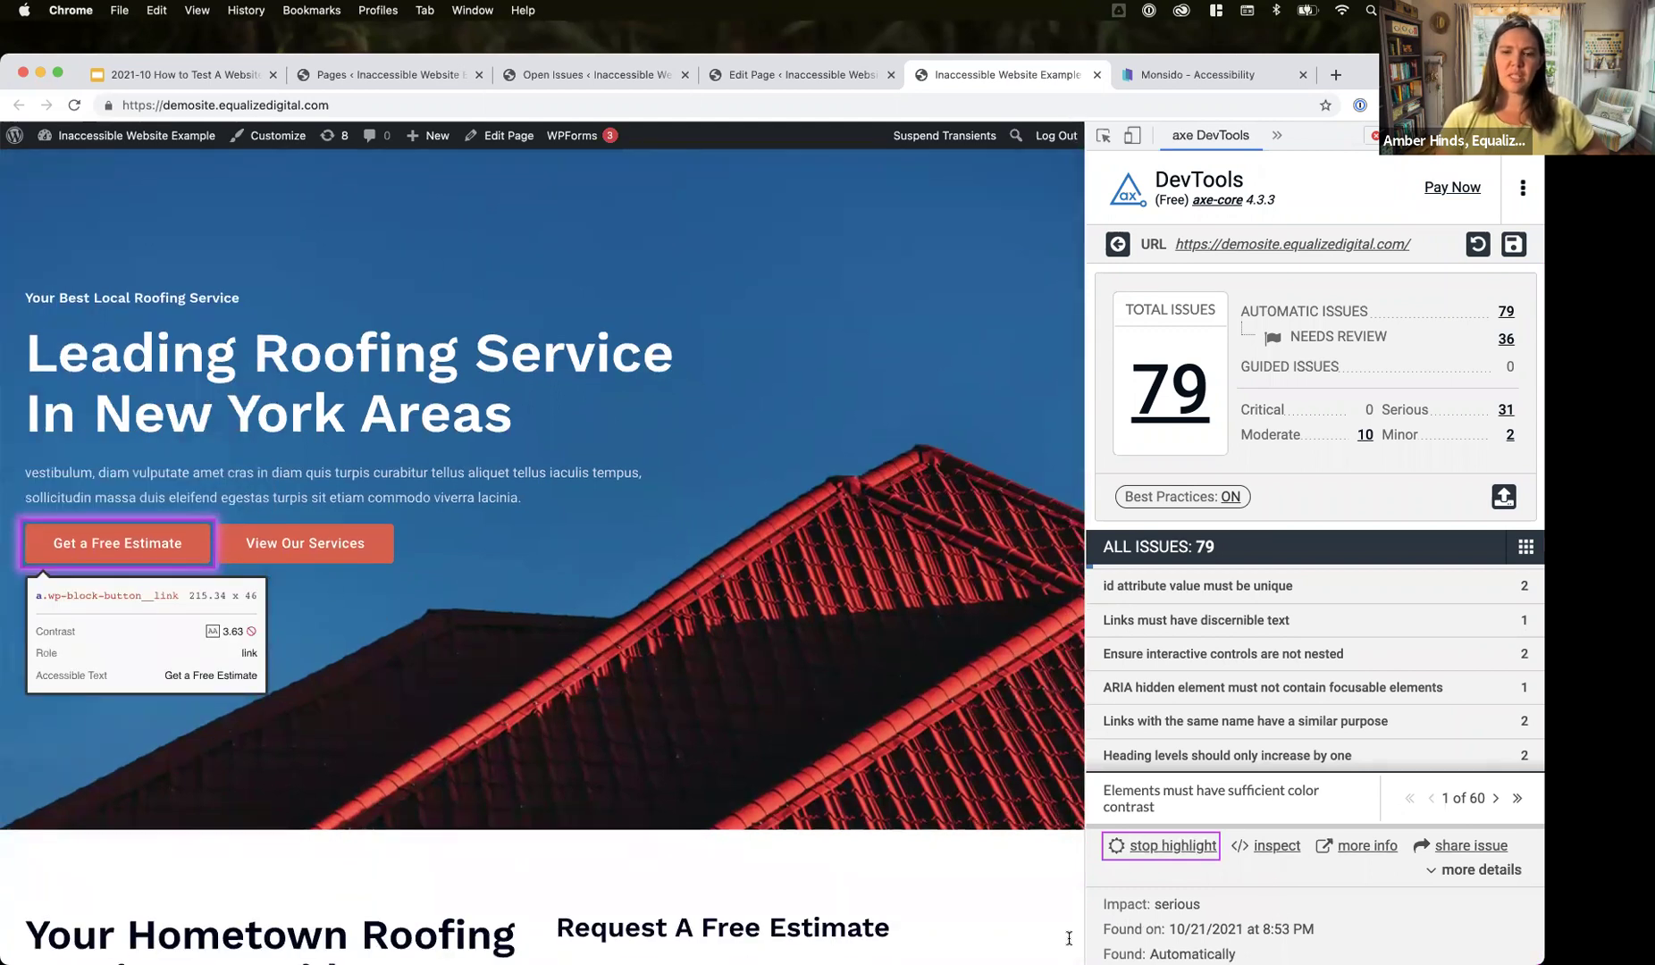
{"action": "scroll", "coordinate": [1225, 920], "scroll_direction": "down", "scroll_amount": 2}
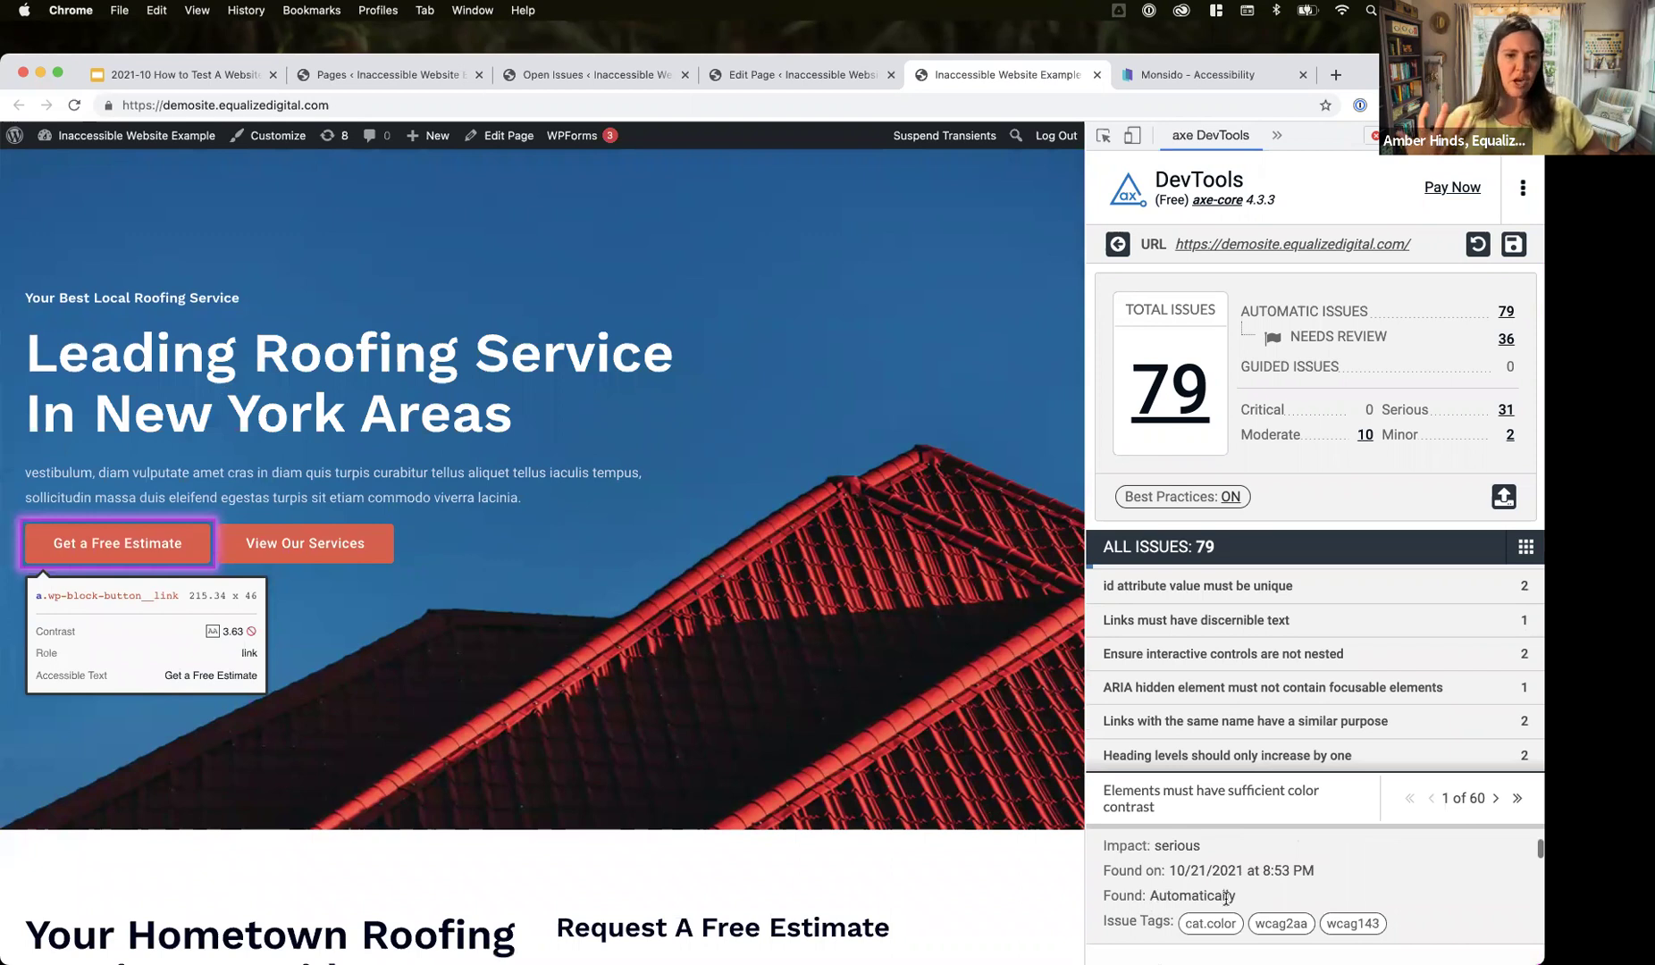
{"action": "scroll", "coordinate": [1146, 869], "scroll_direction": "down", "scroll_amount": 3}
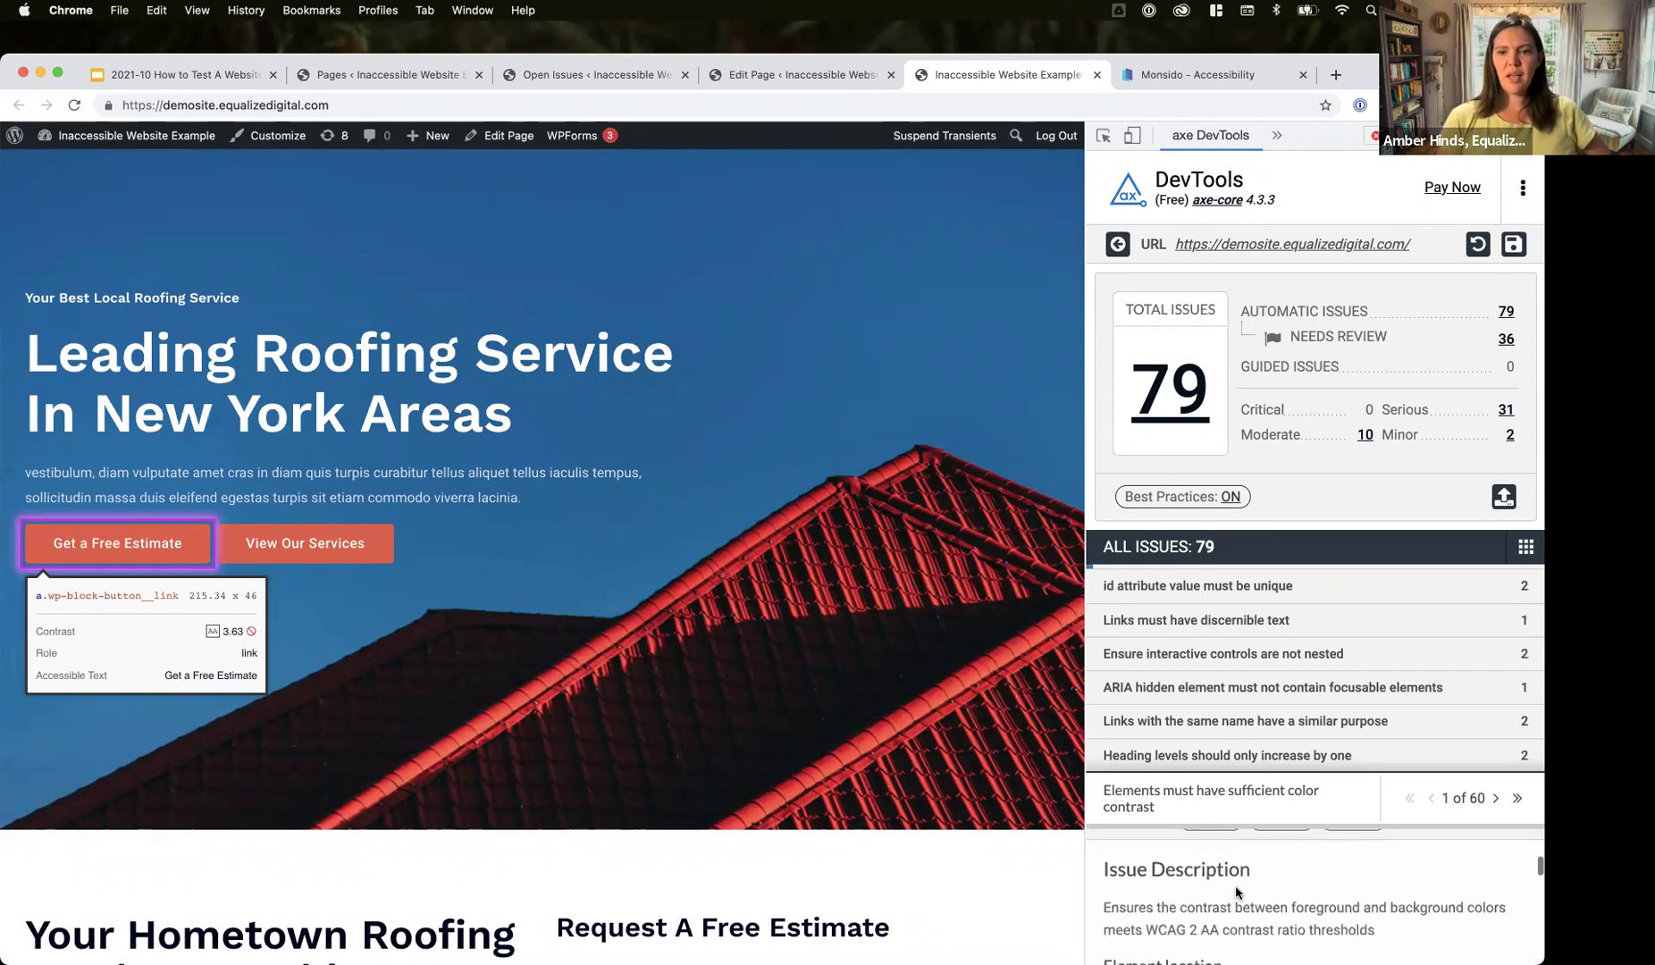
{"action": "scroll", "coordinate": [1377, 879], "scroll_direction": "down", "scroll_amount": 3}
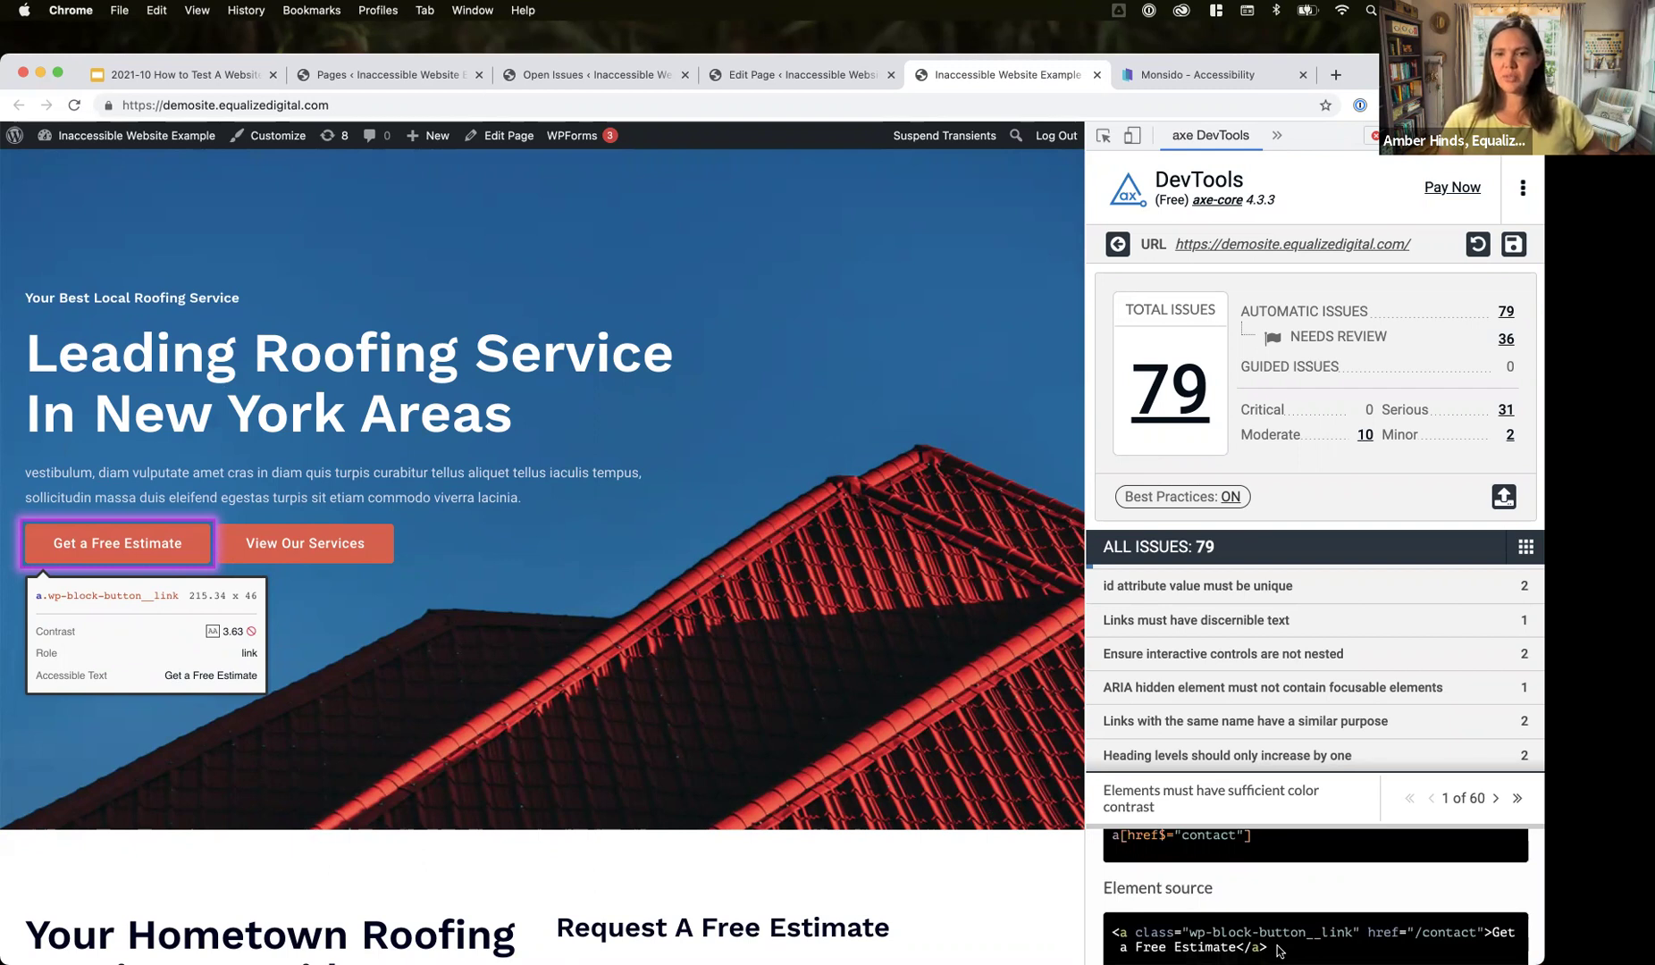
{"action": "scroll", "coordinate": [1278, 950], "scroll_direction": "down", "scroll_amount": 5}
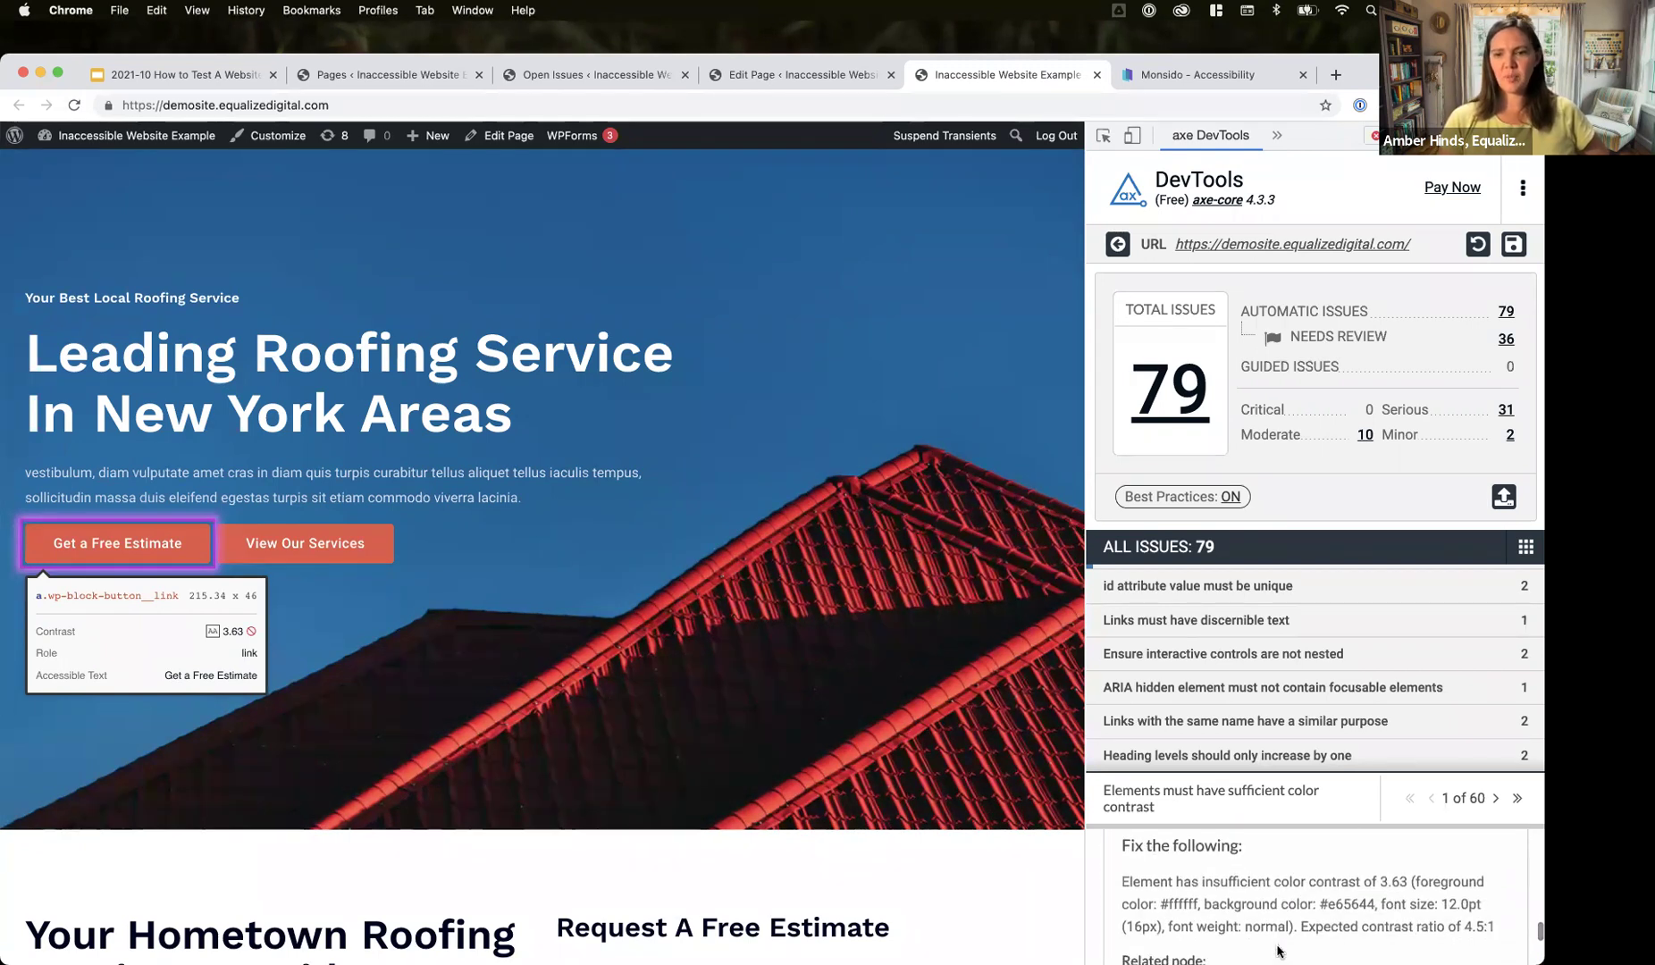
{"action": "scroll", "coordinate": [1278, 950], "scroll_direction": "down", "scroll_amount": 2}
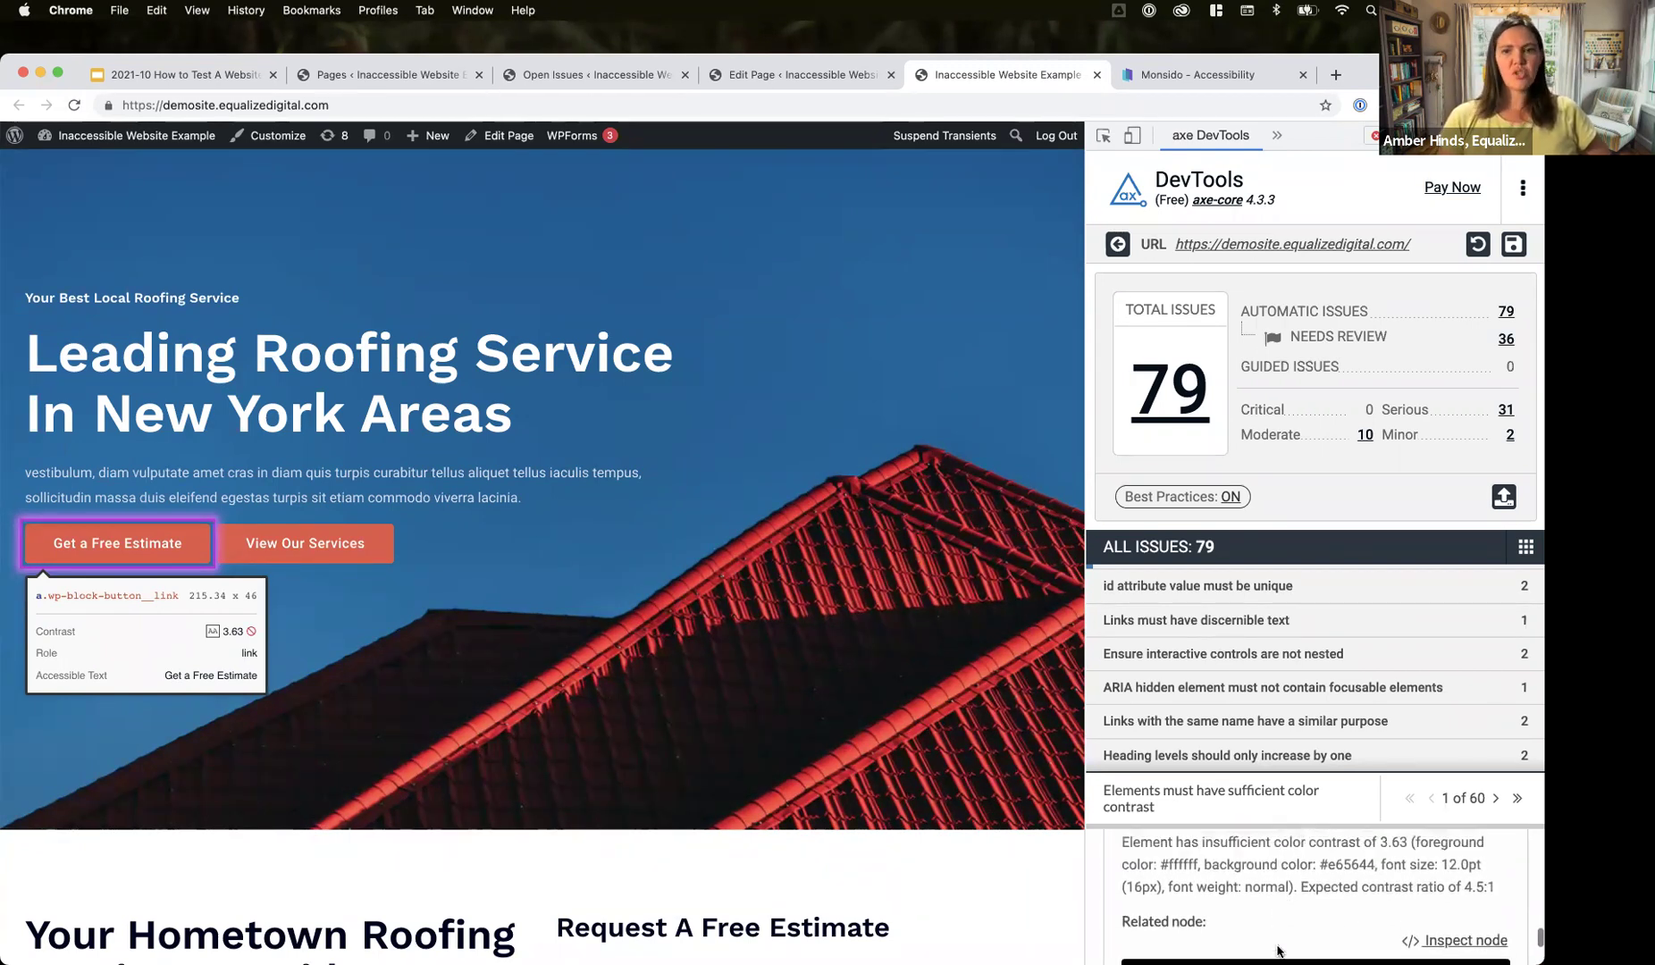
{"action": "scroll", "coordinate": [1175, 609], "scroll_direction": "up", "scroll_amount": 1}
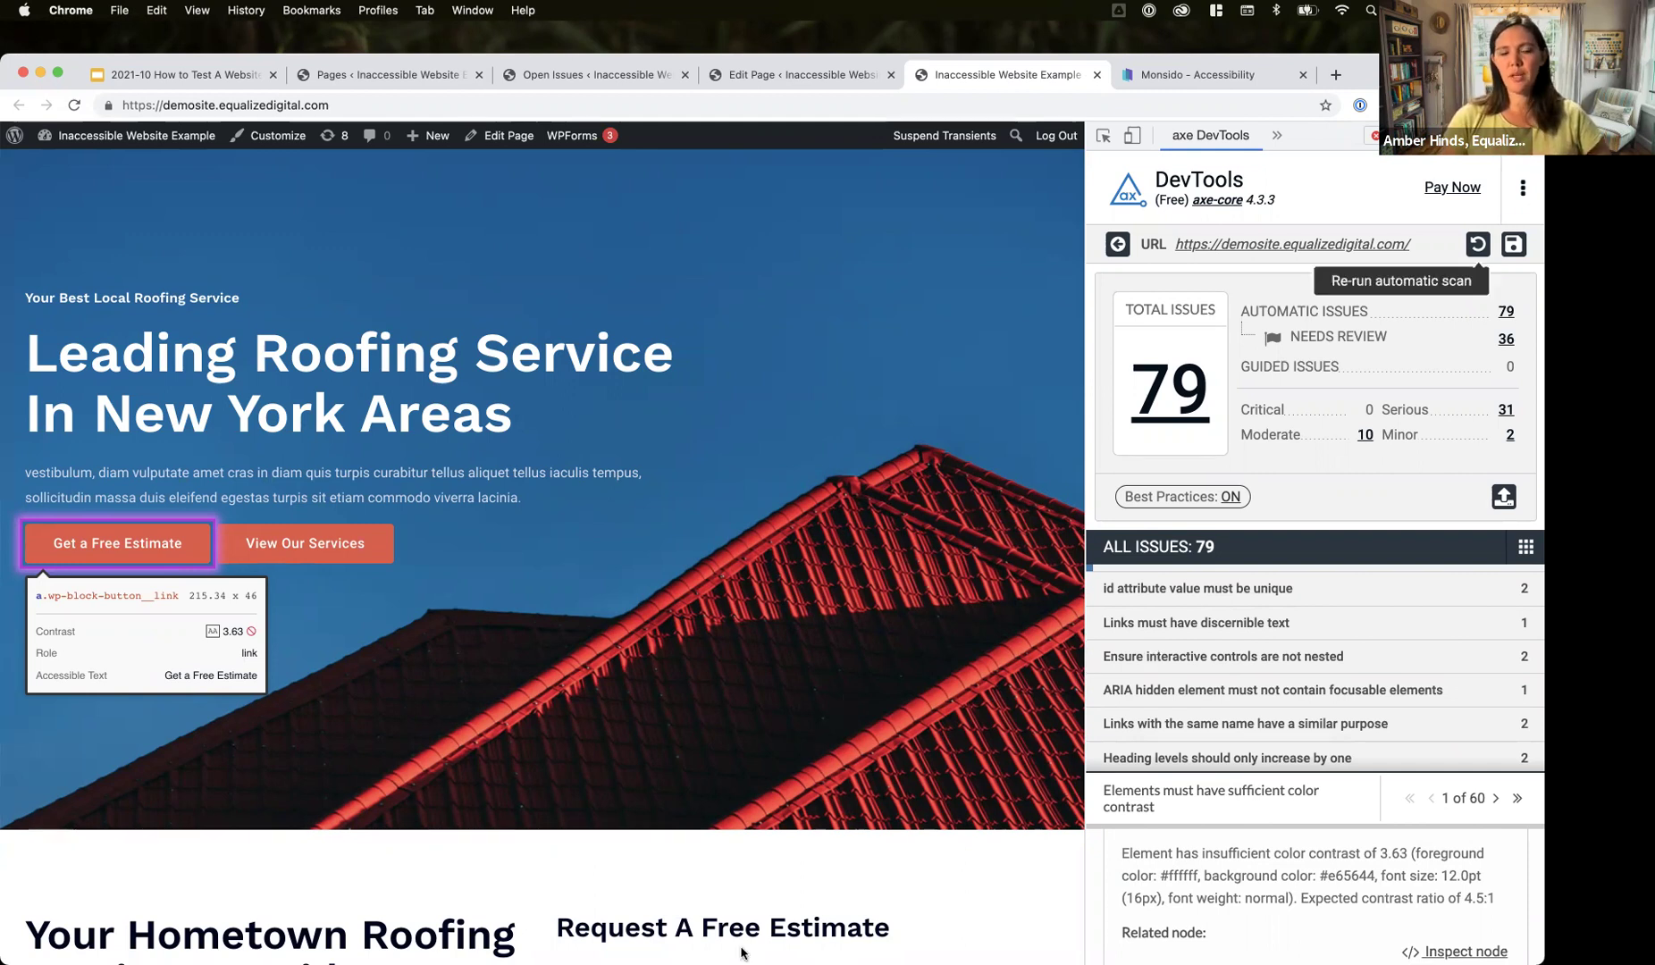
- Switch to the other Chrome window showing the home page, bring keyboard focus back from the logo to "Skip to content" and activate it
{"action": "mouse_move", "coordinate": [665, 960]}
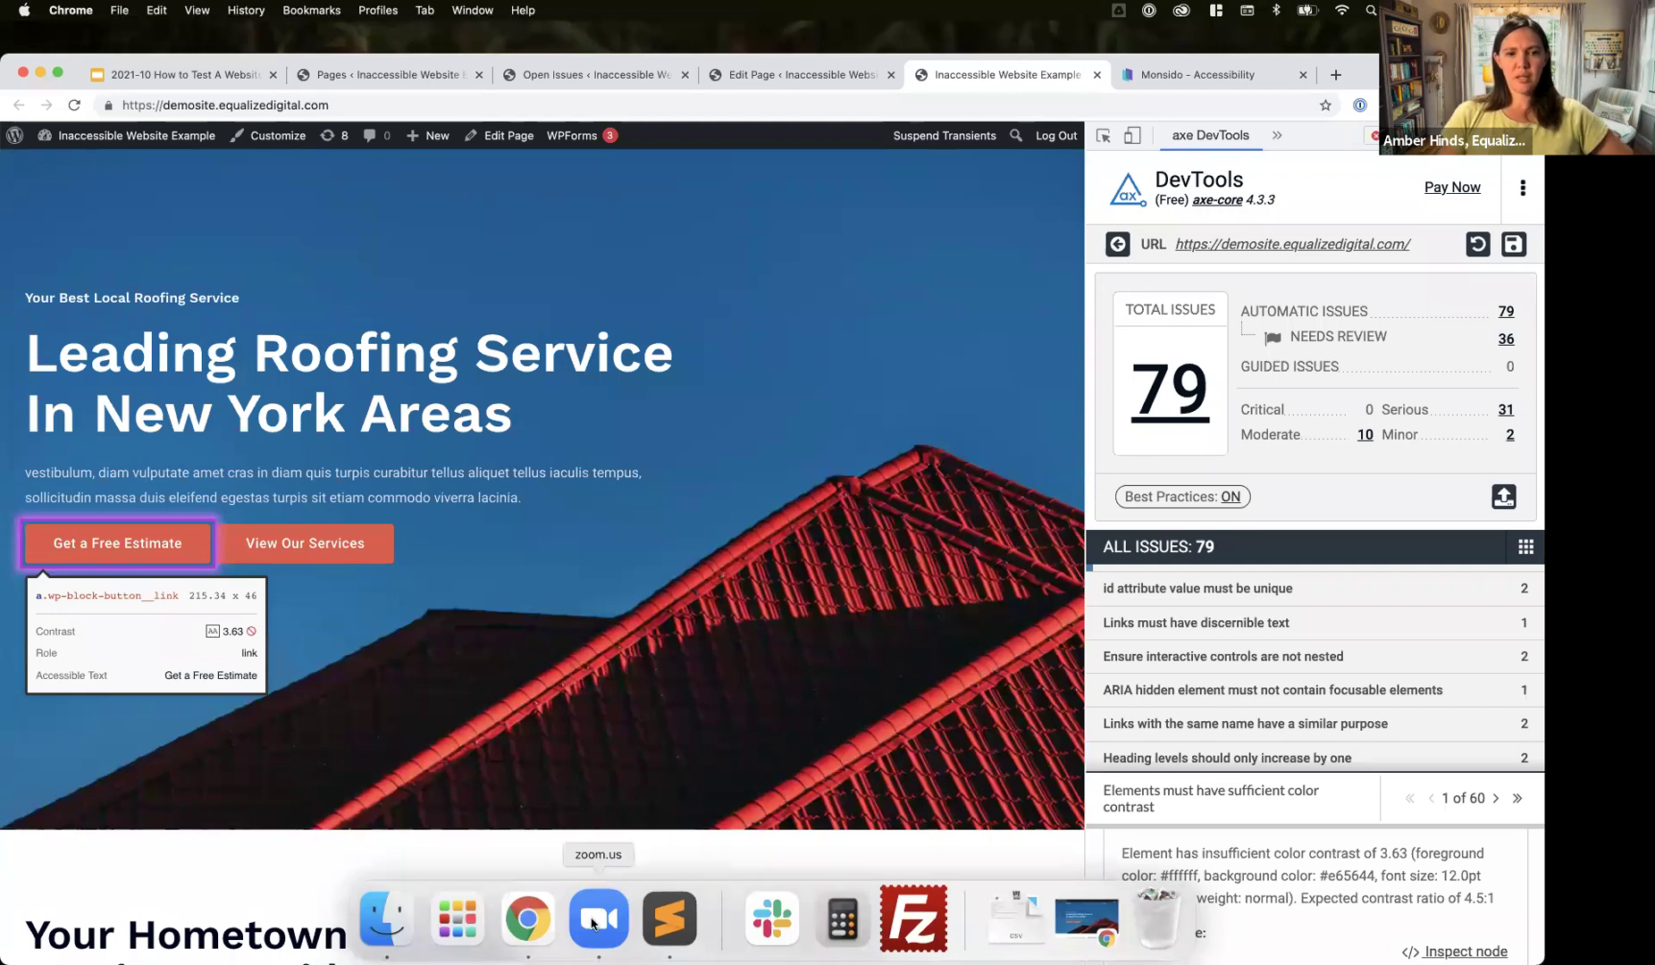
{"action": "right_click", "coordinate": [525, 923]}
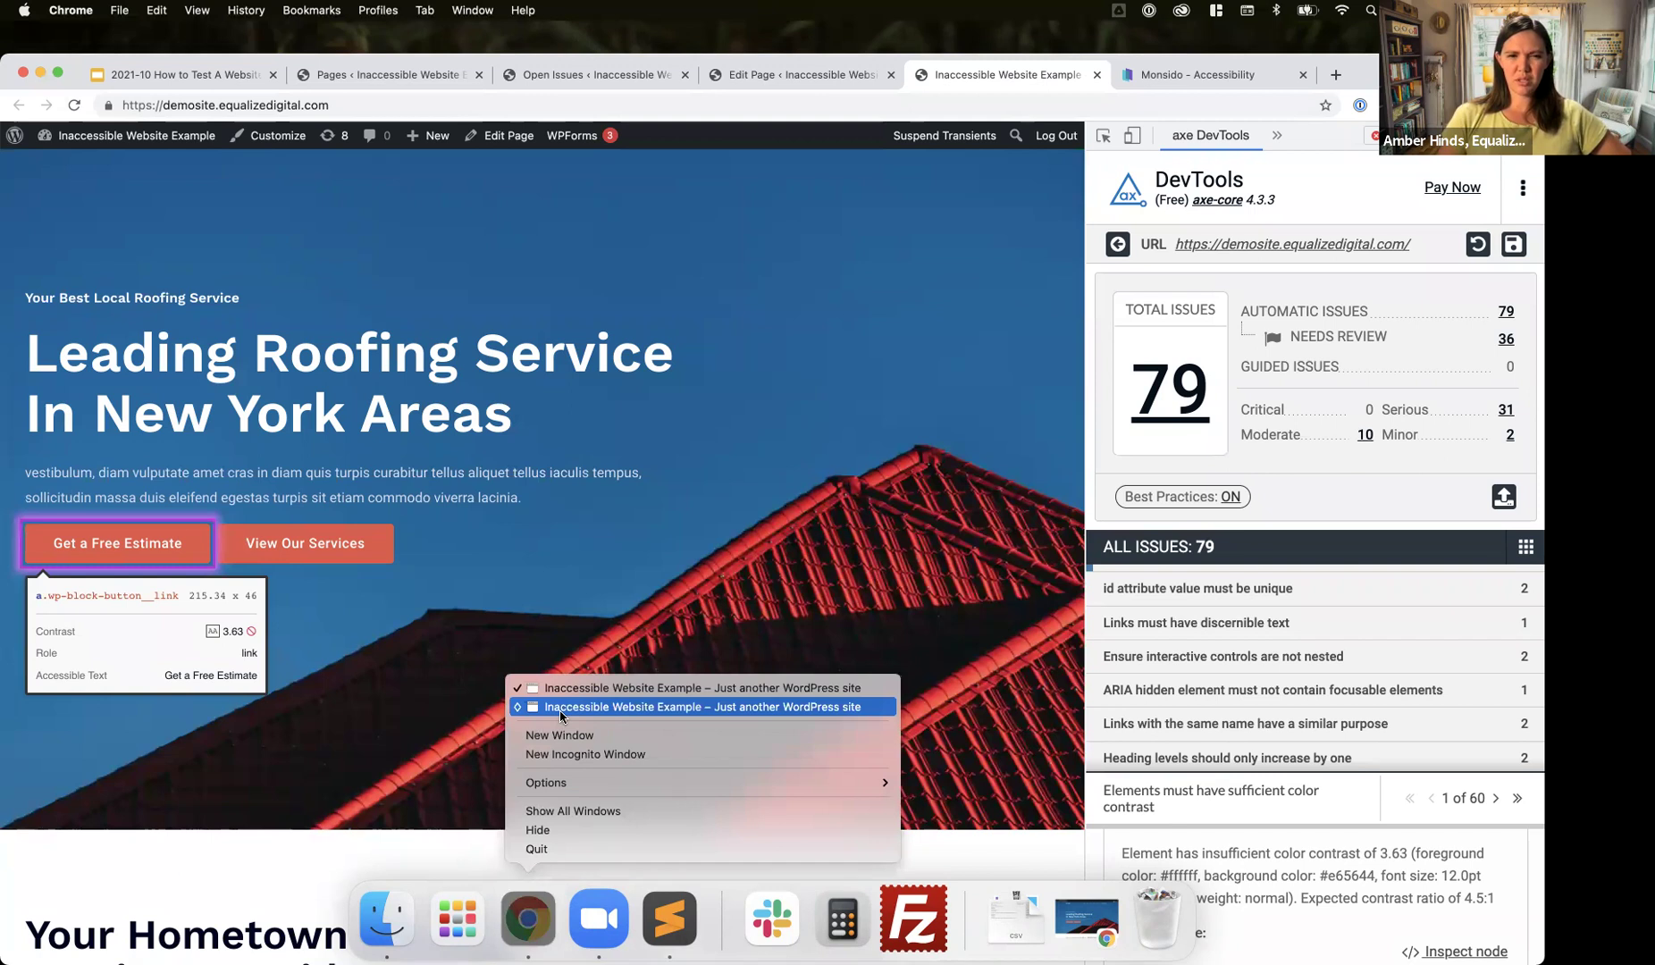
{"action": "left_click", "coordinate": [560, 710]}
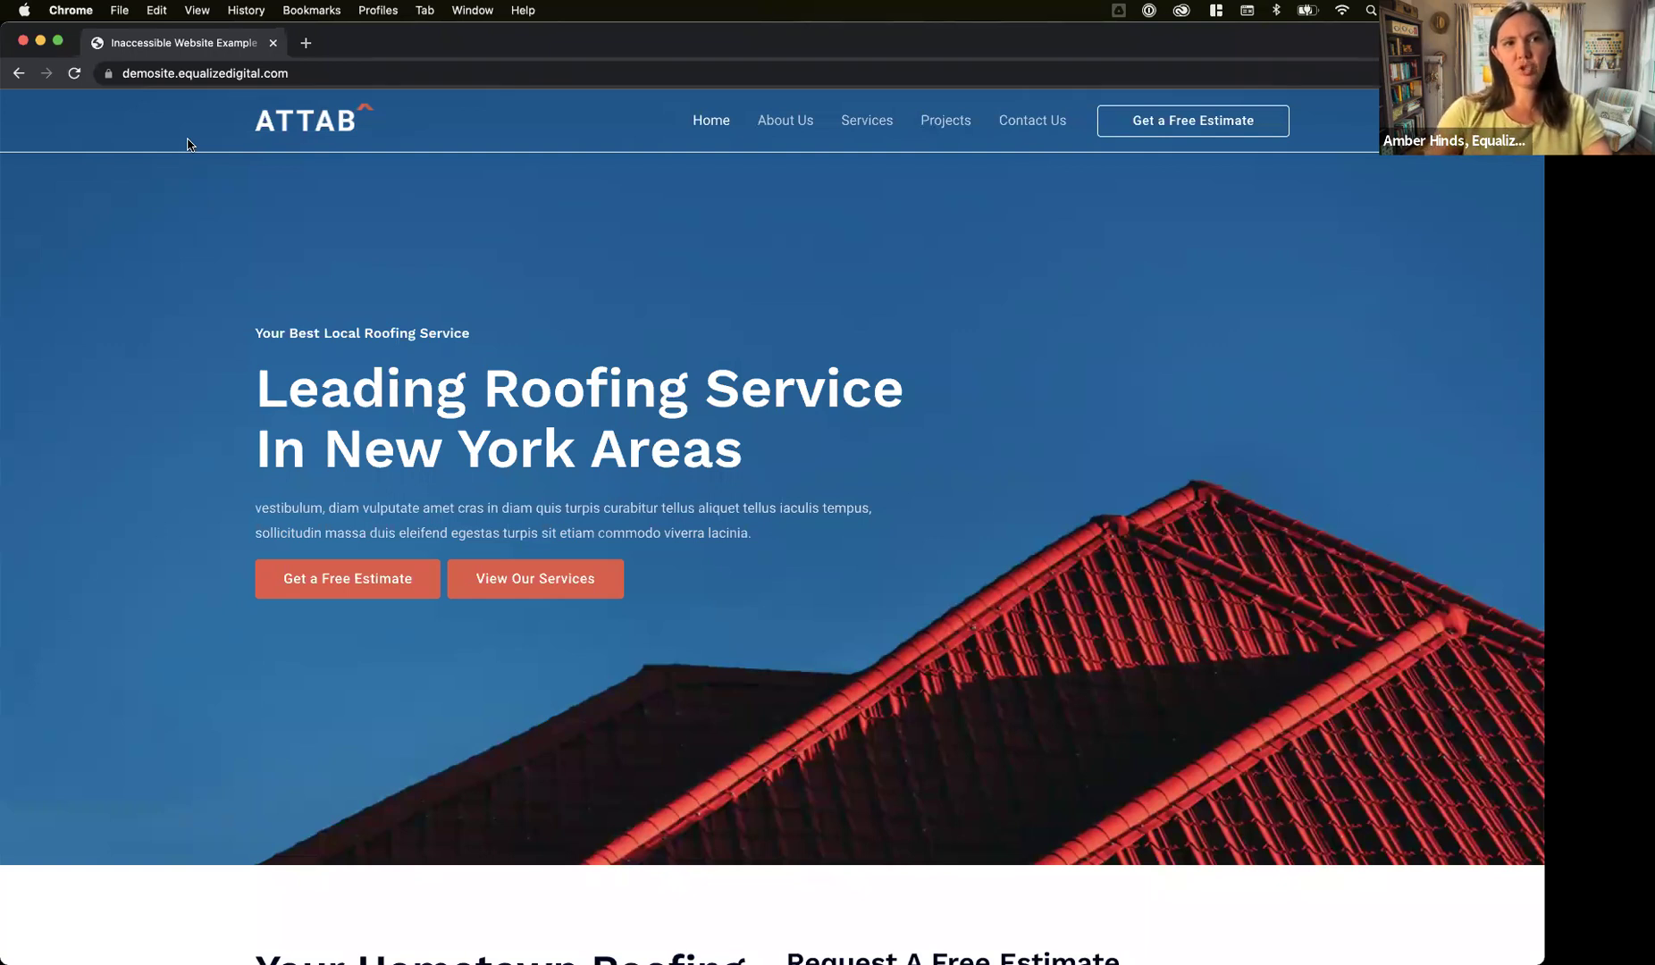
{"action": "key", "text": "Tab"}
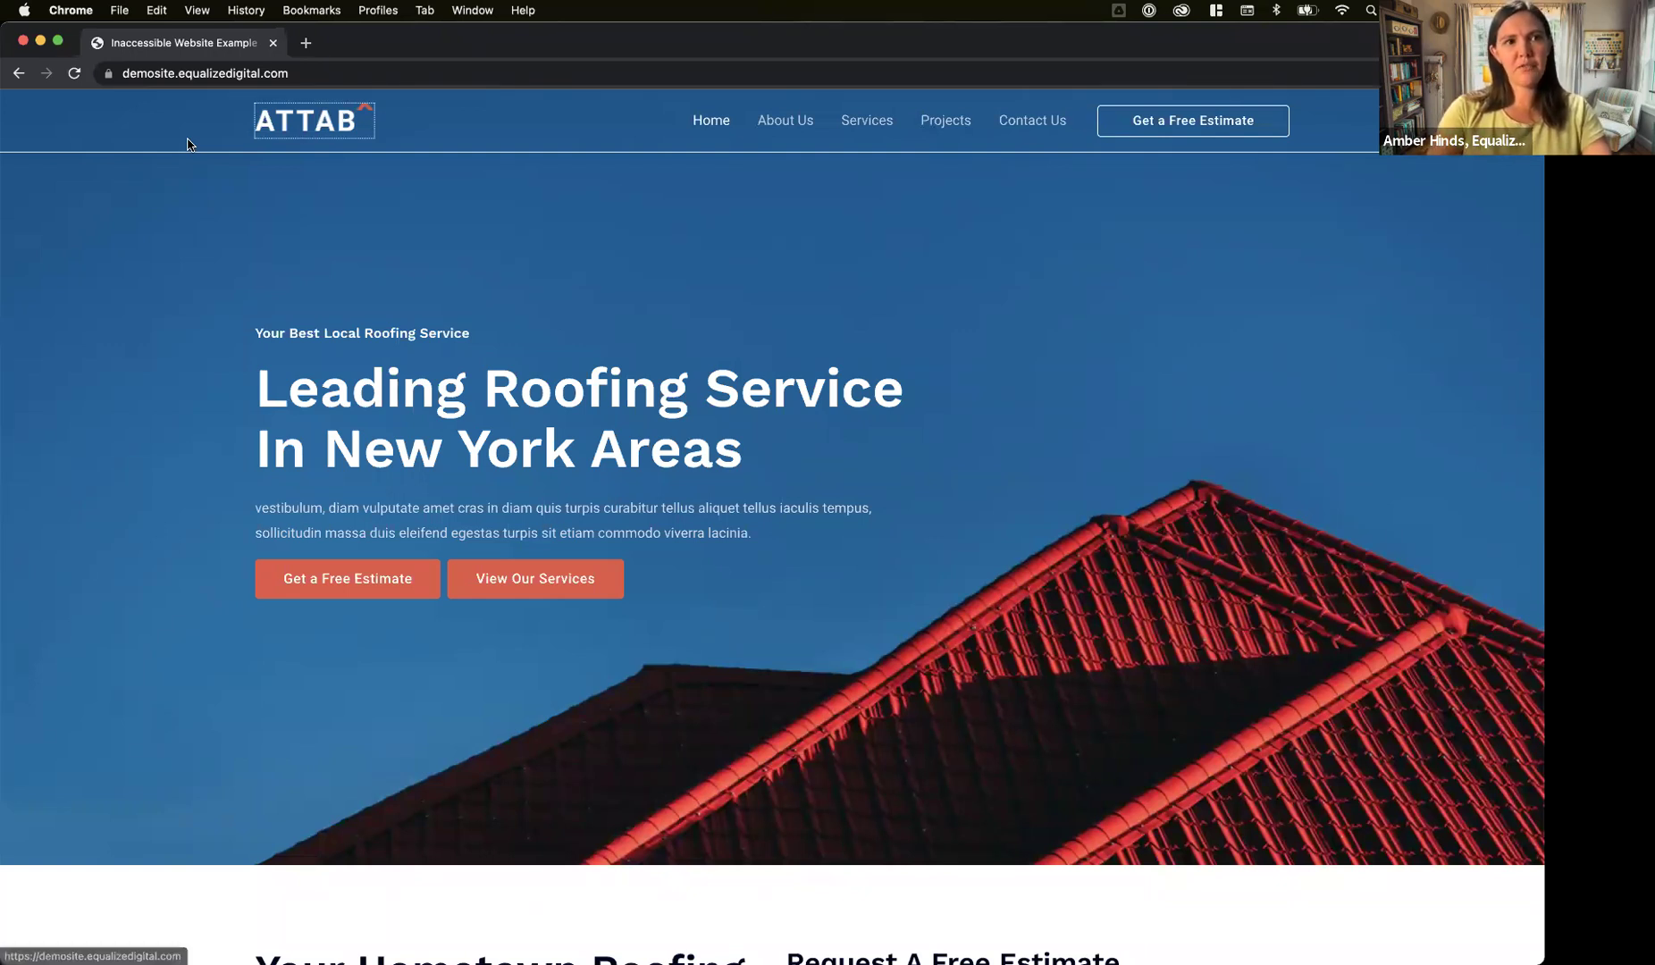
{"action": "key", "text": "shift+Tab"}
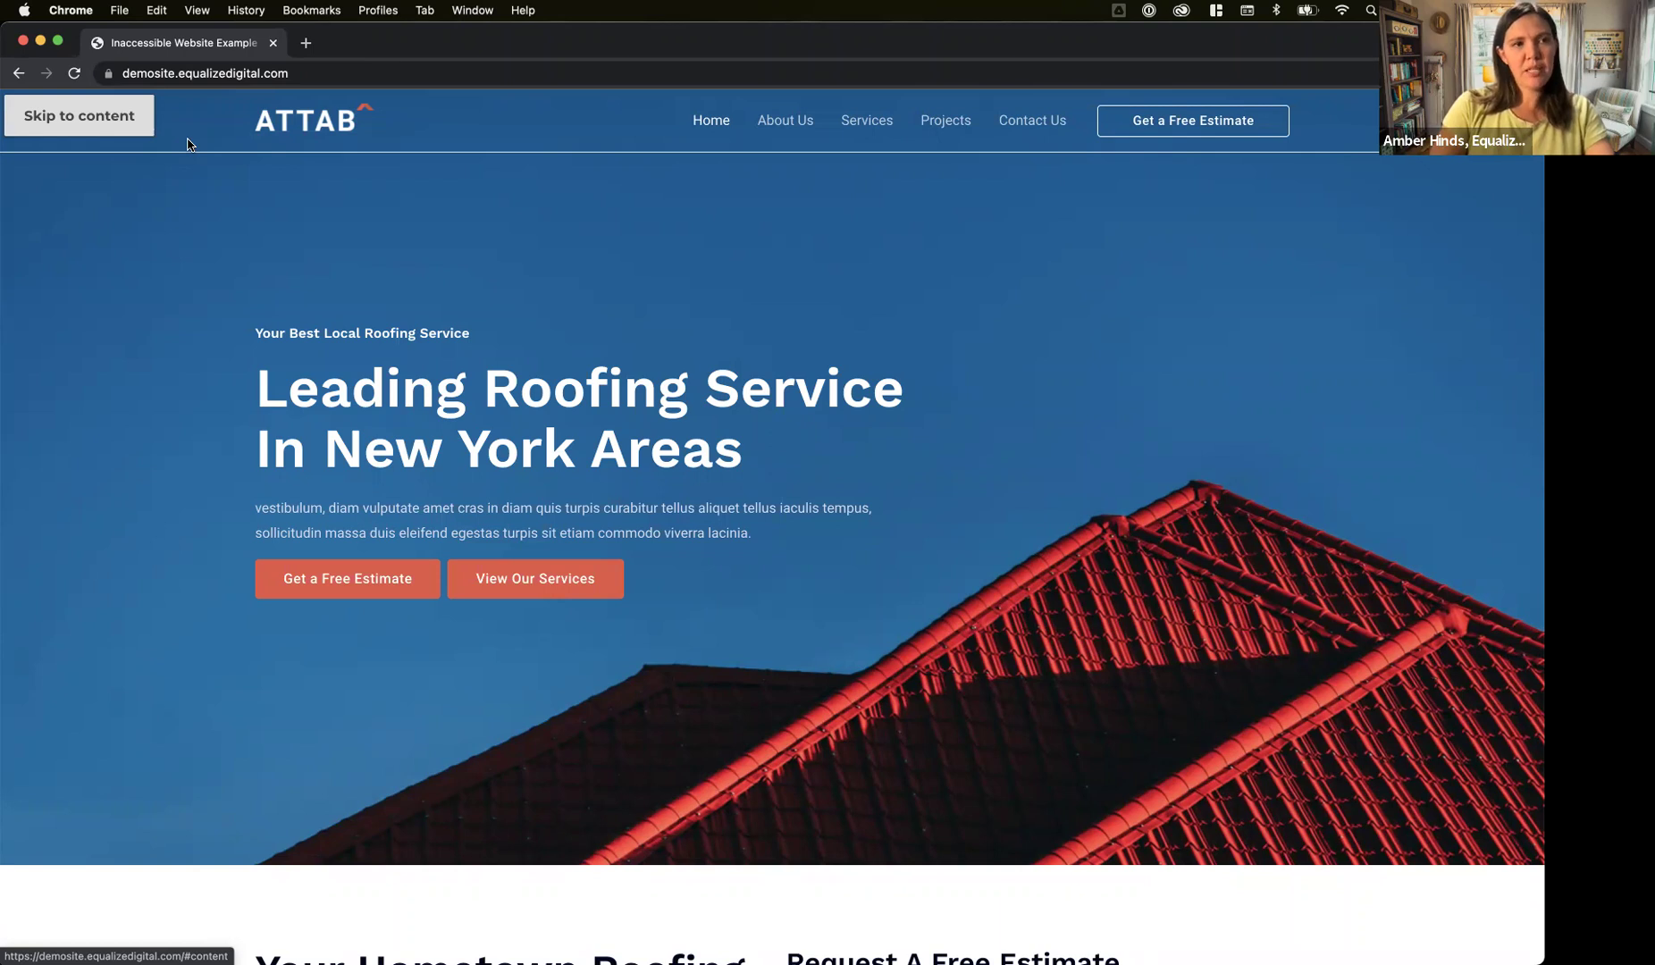
{"action": "key", "text": "Return"}
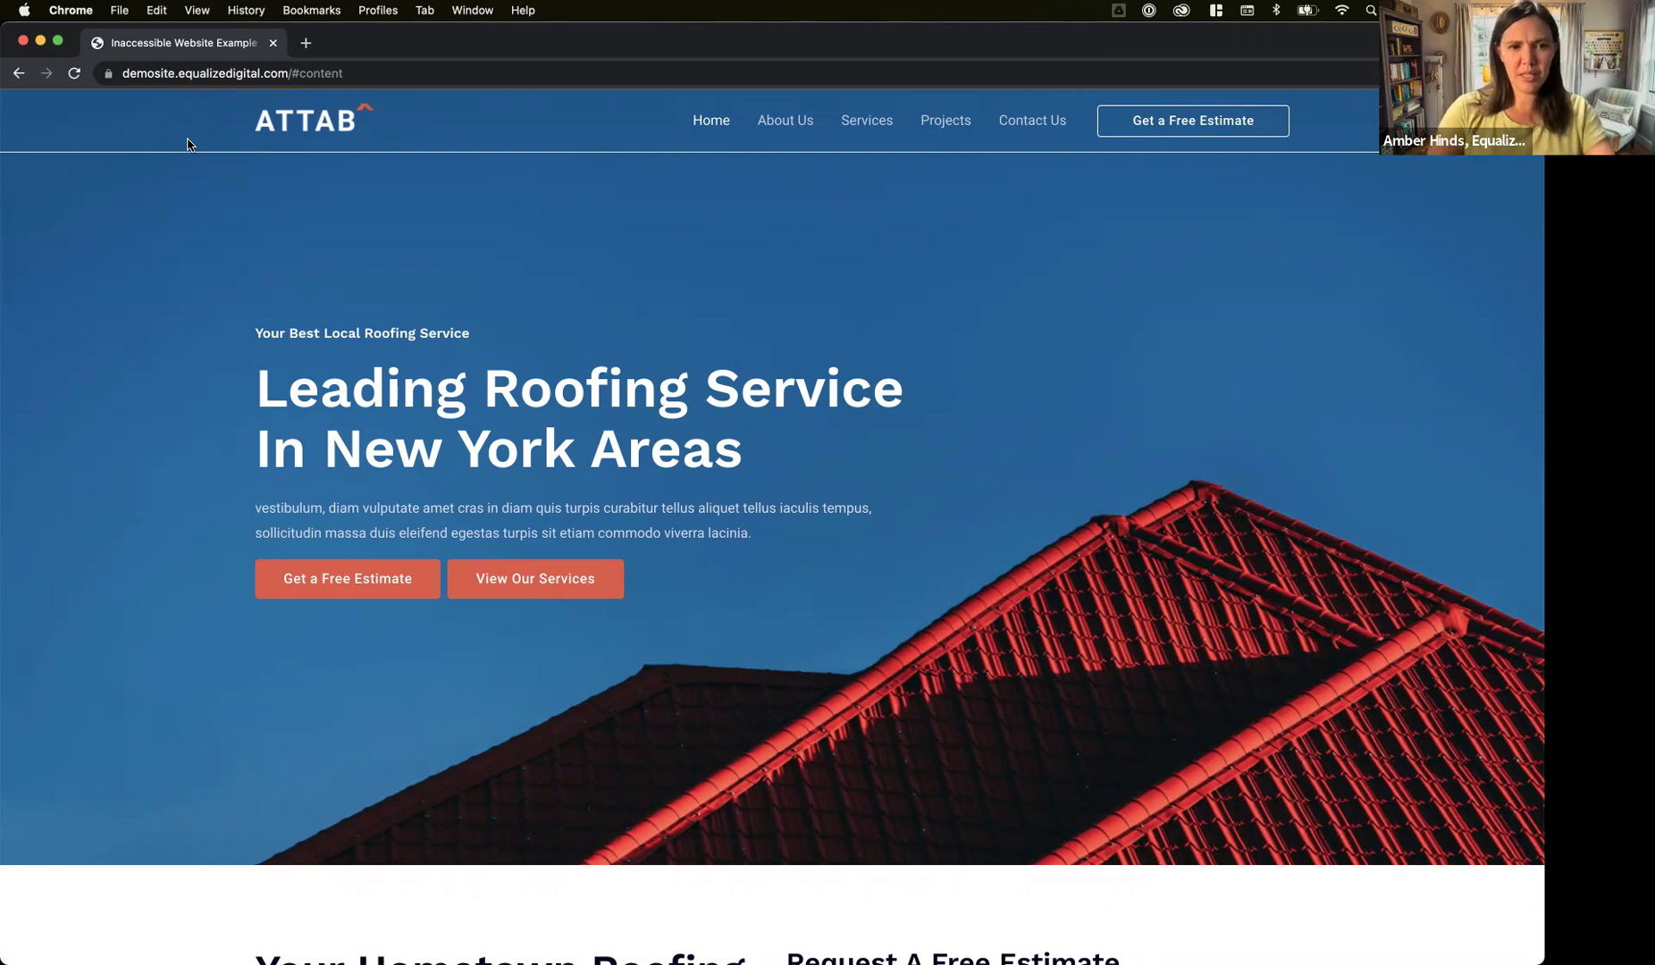
- Check the keyboard focus order and focus styles from the hero buttons to the estimate form's Full name field
{"action": "key", "text": "Tab"}
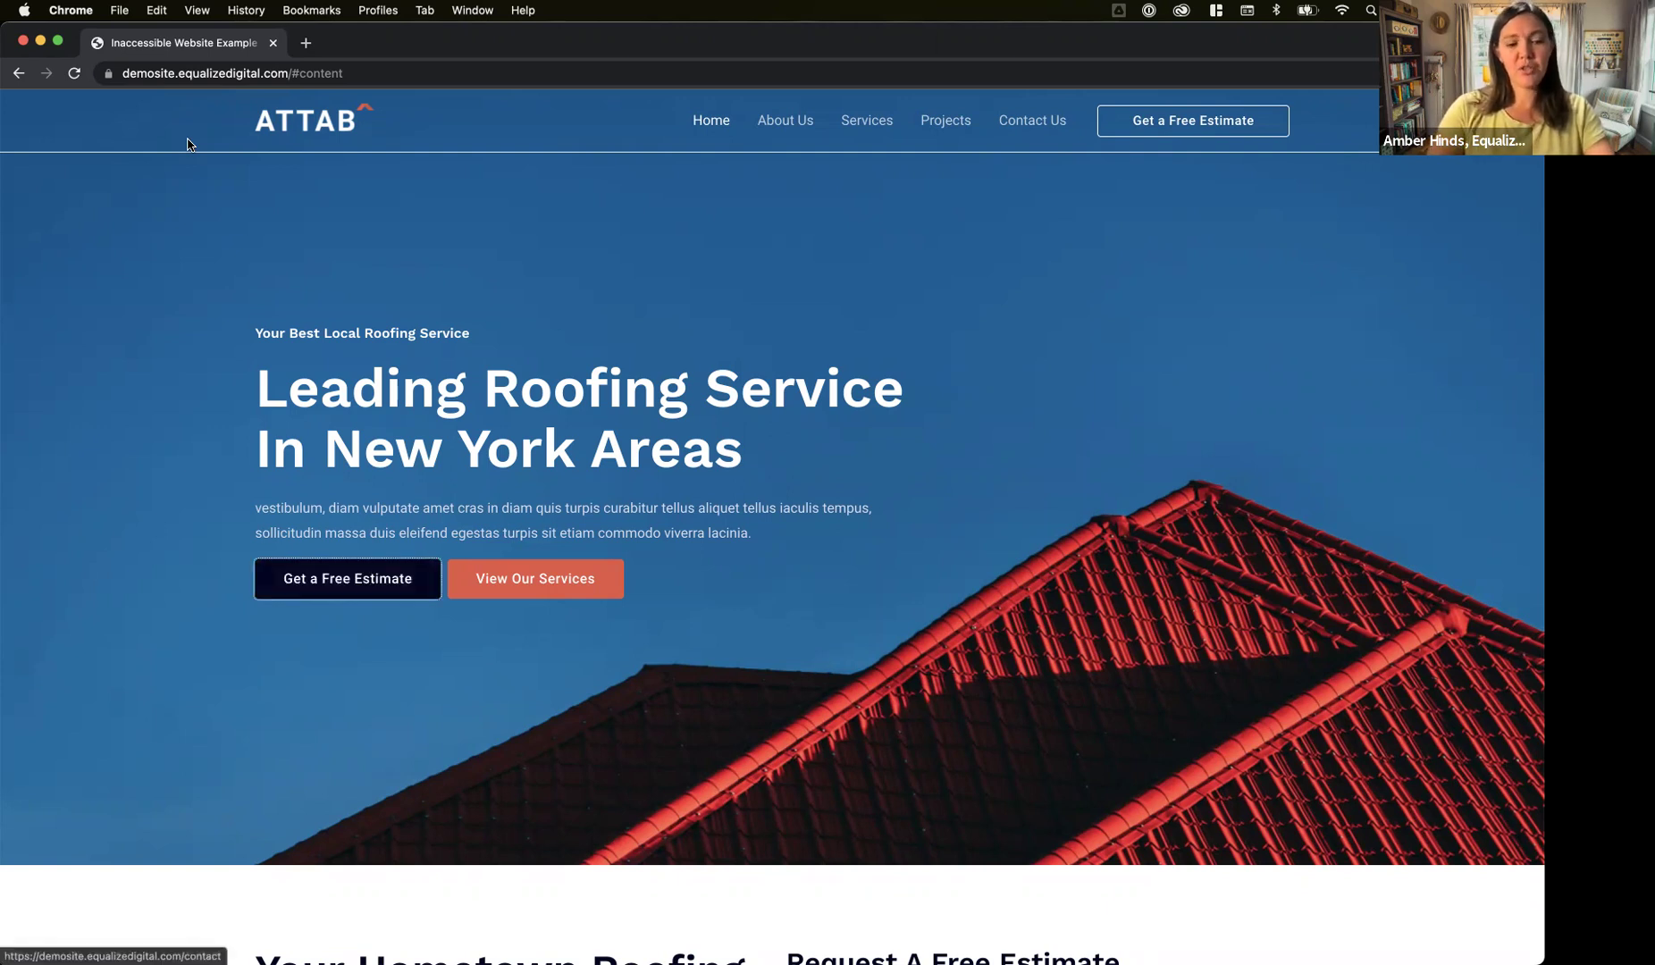
{"action": "key", "text": "Tab"}
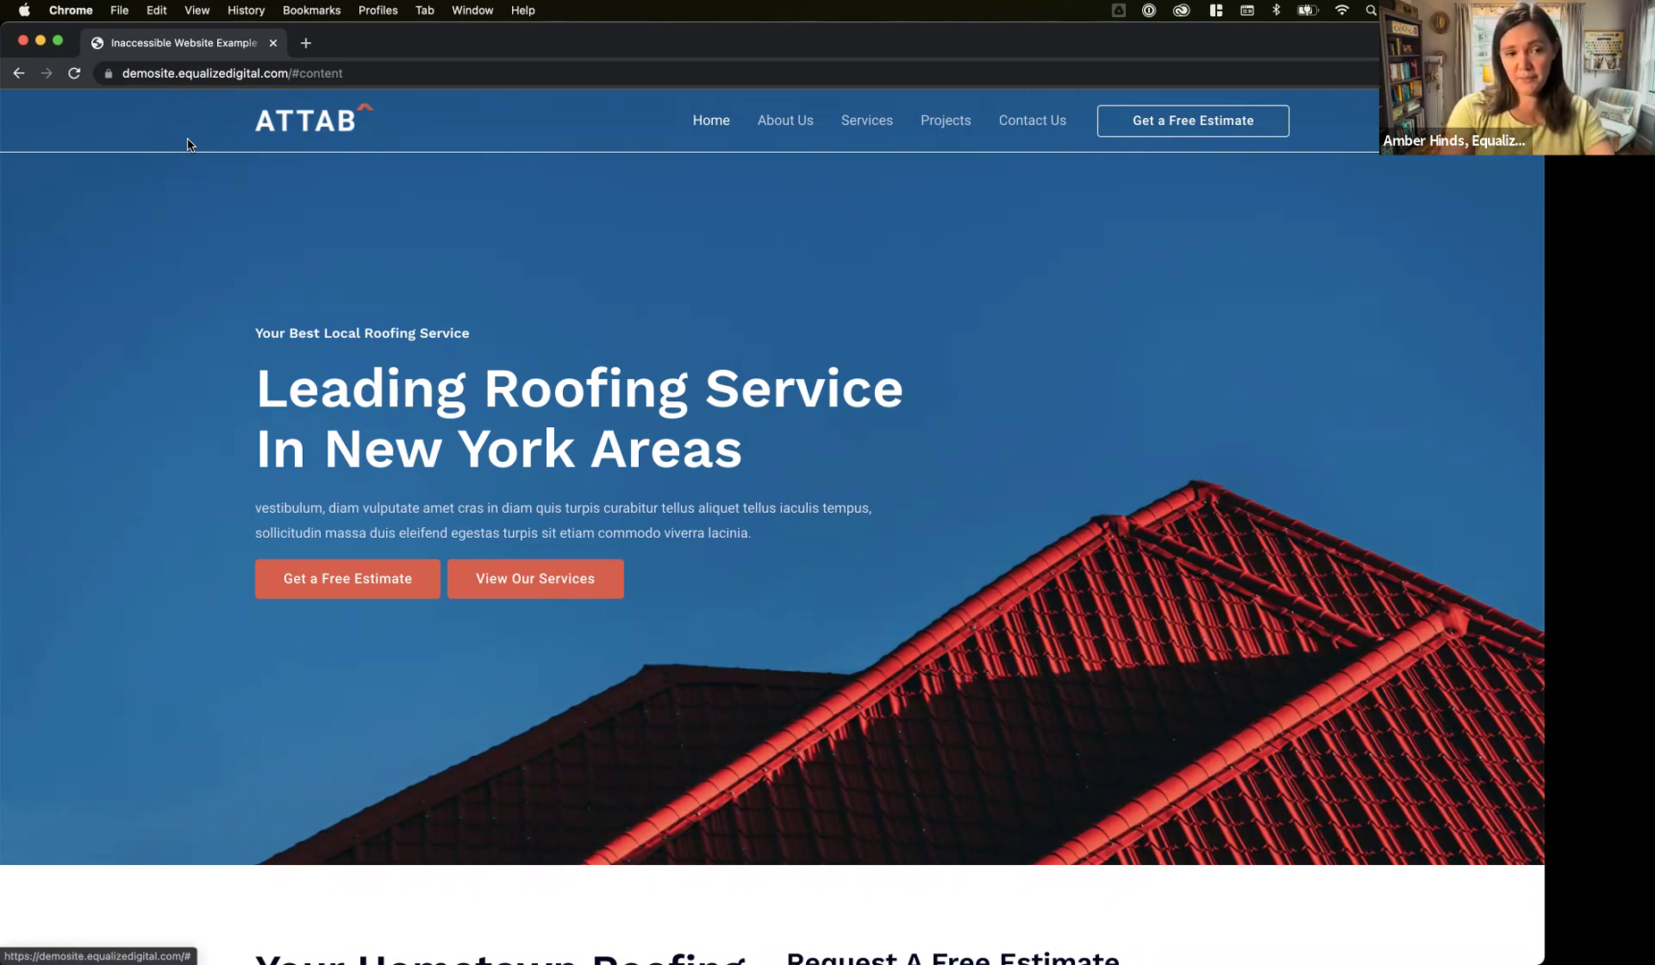
{"action": "key", "text": "shift+Tab"}
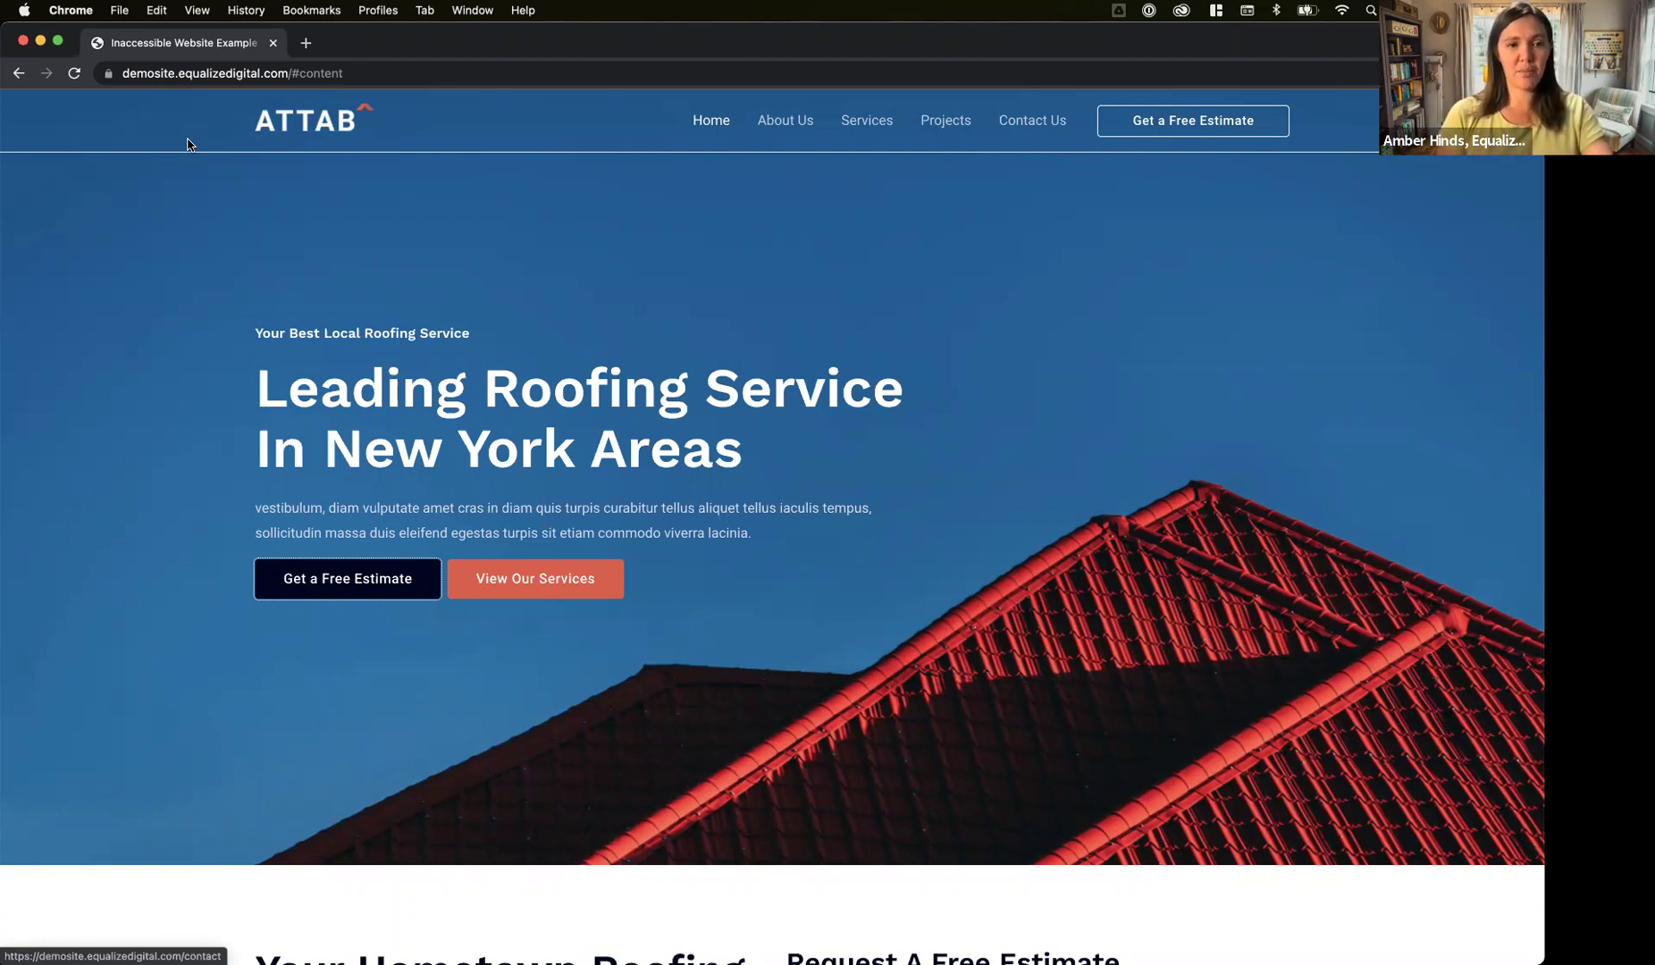
{"action": "key", "text": "Tab"}
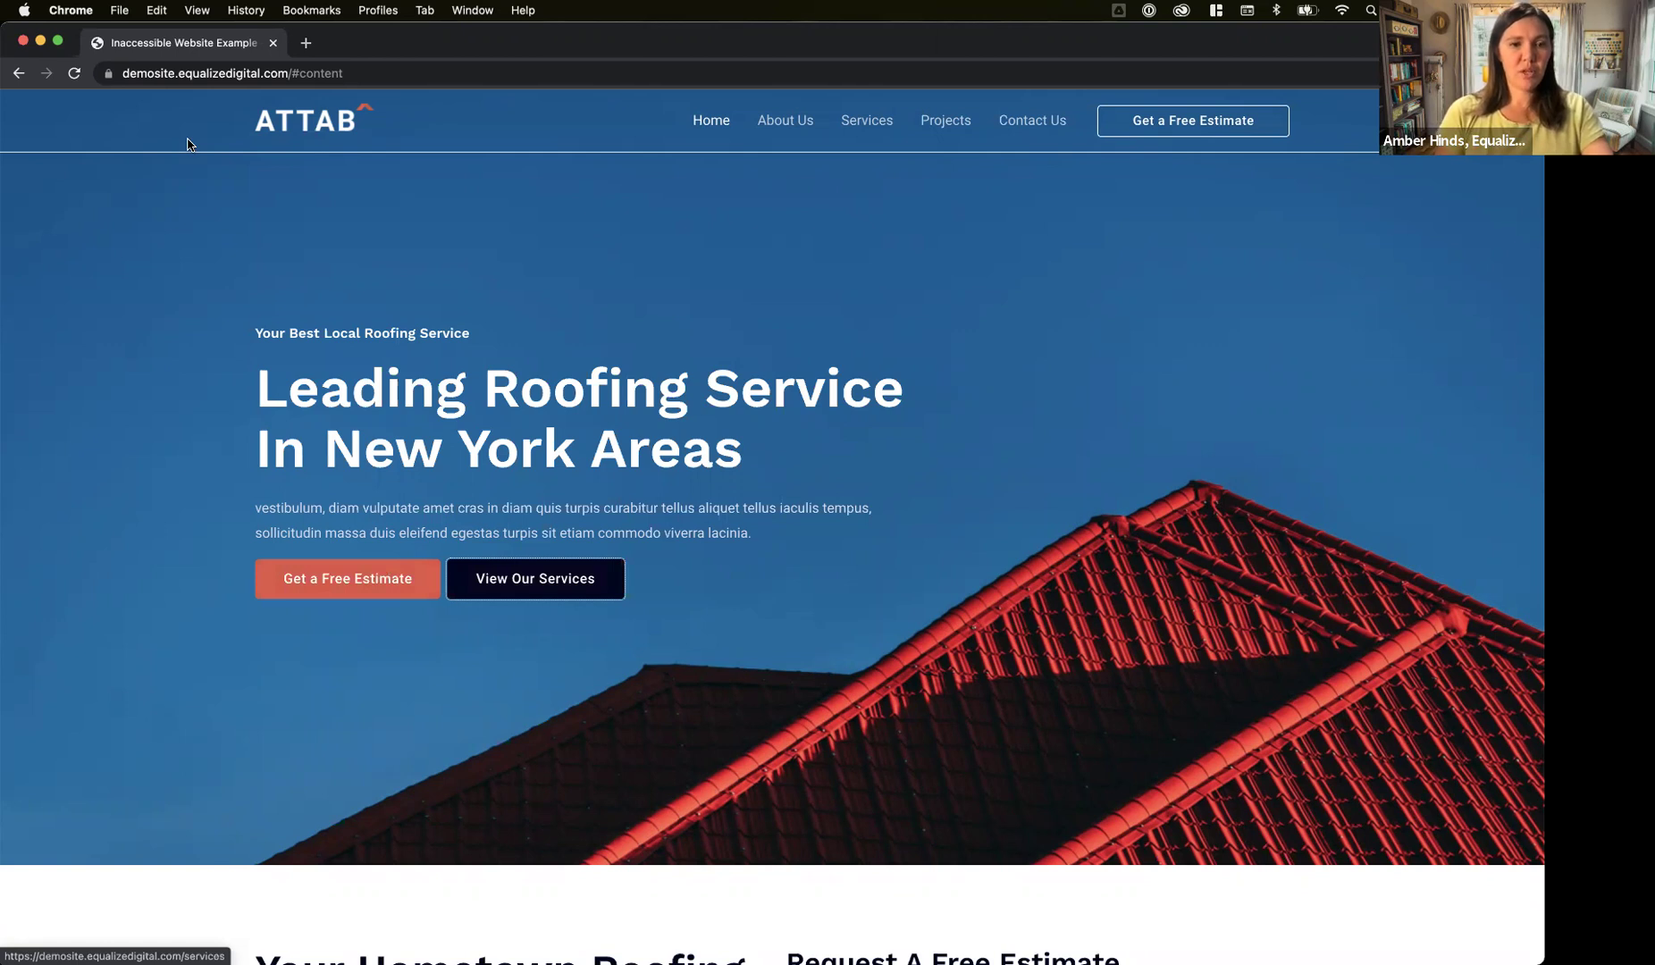
{"action": "key", "text": "Tab"}
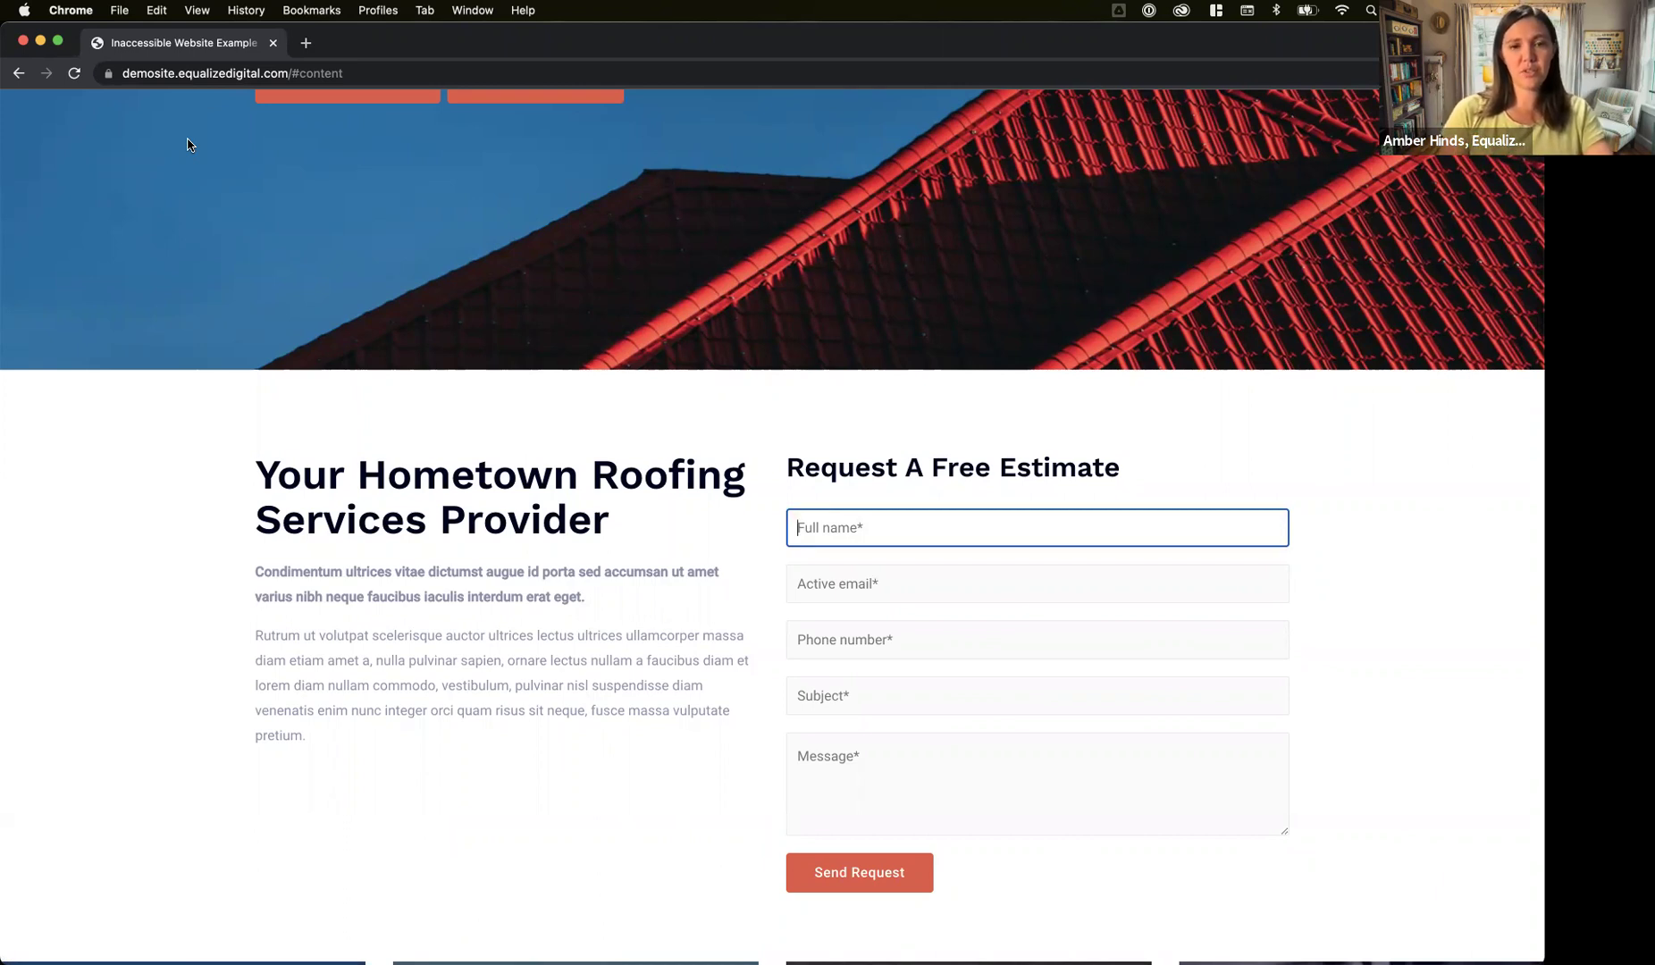
- Inspect the HTML of the Full name field's container and its label element, and close the developer tools
{"action": "right_click", "coordinate": [909, 503]}
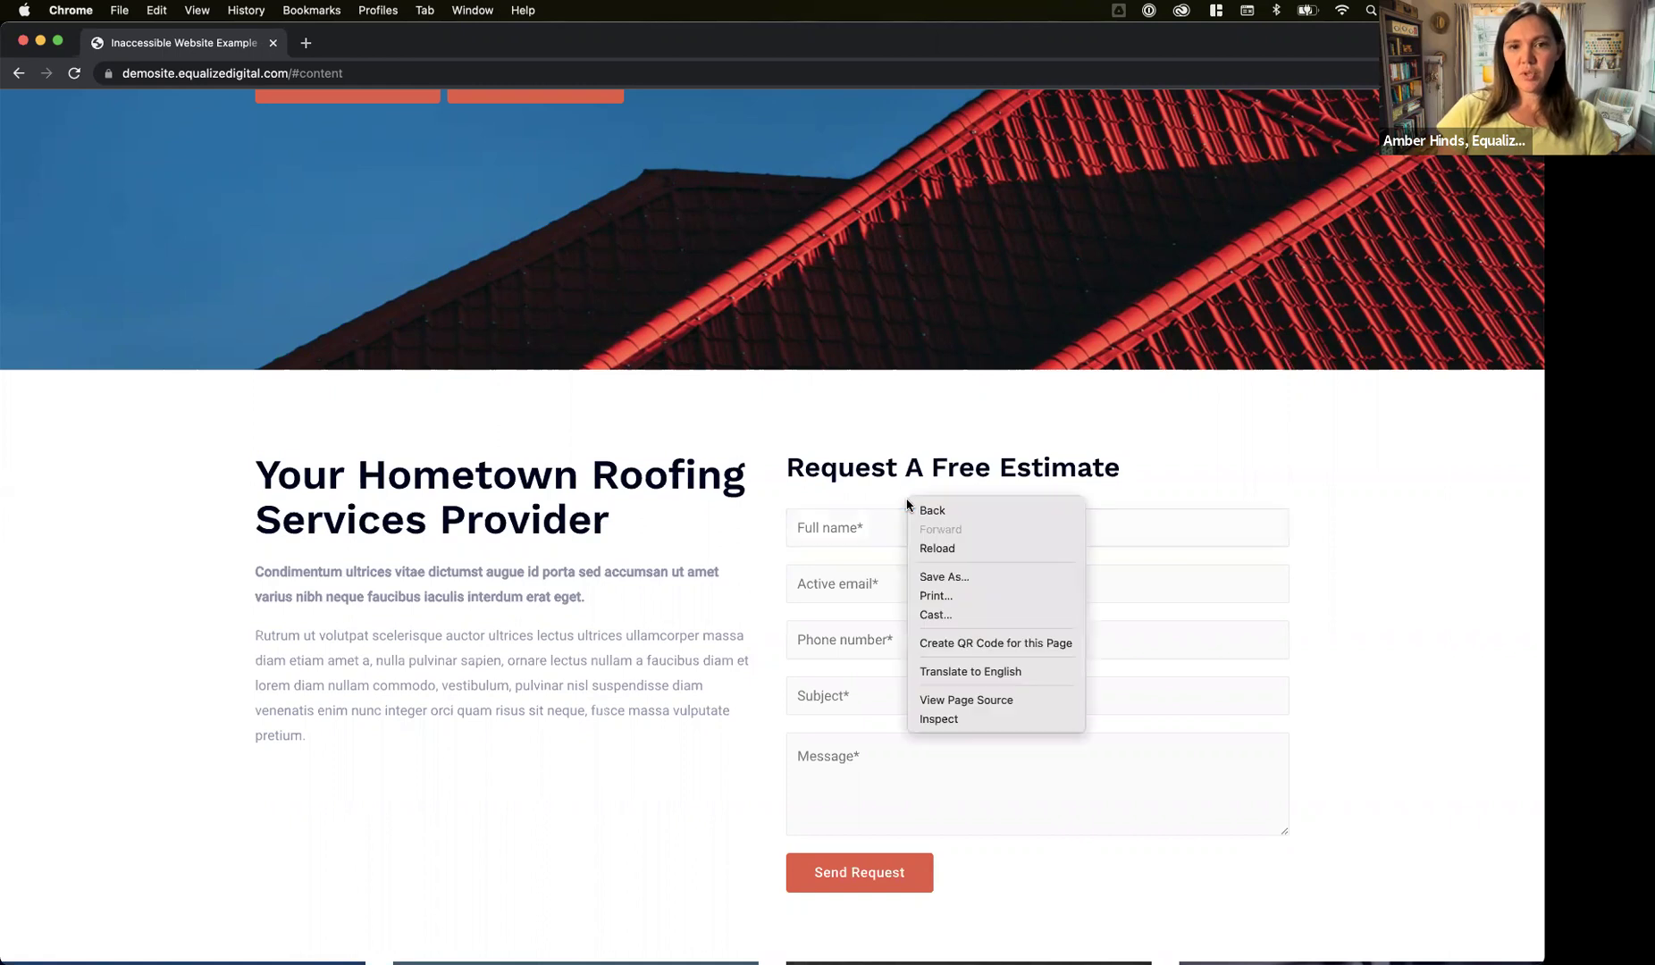
{"action": "left_click", "coordinate": [961, 720]}
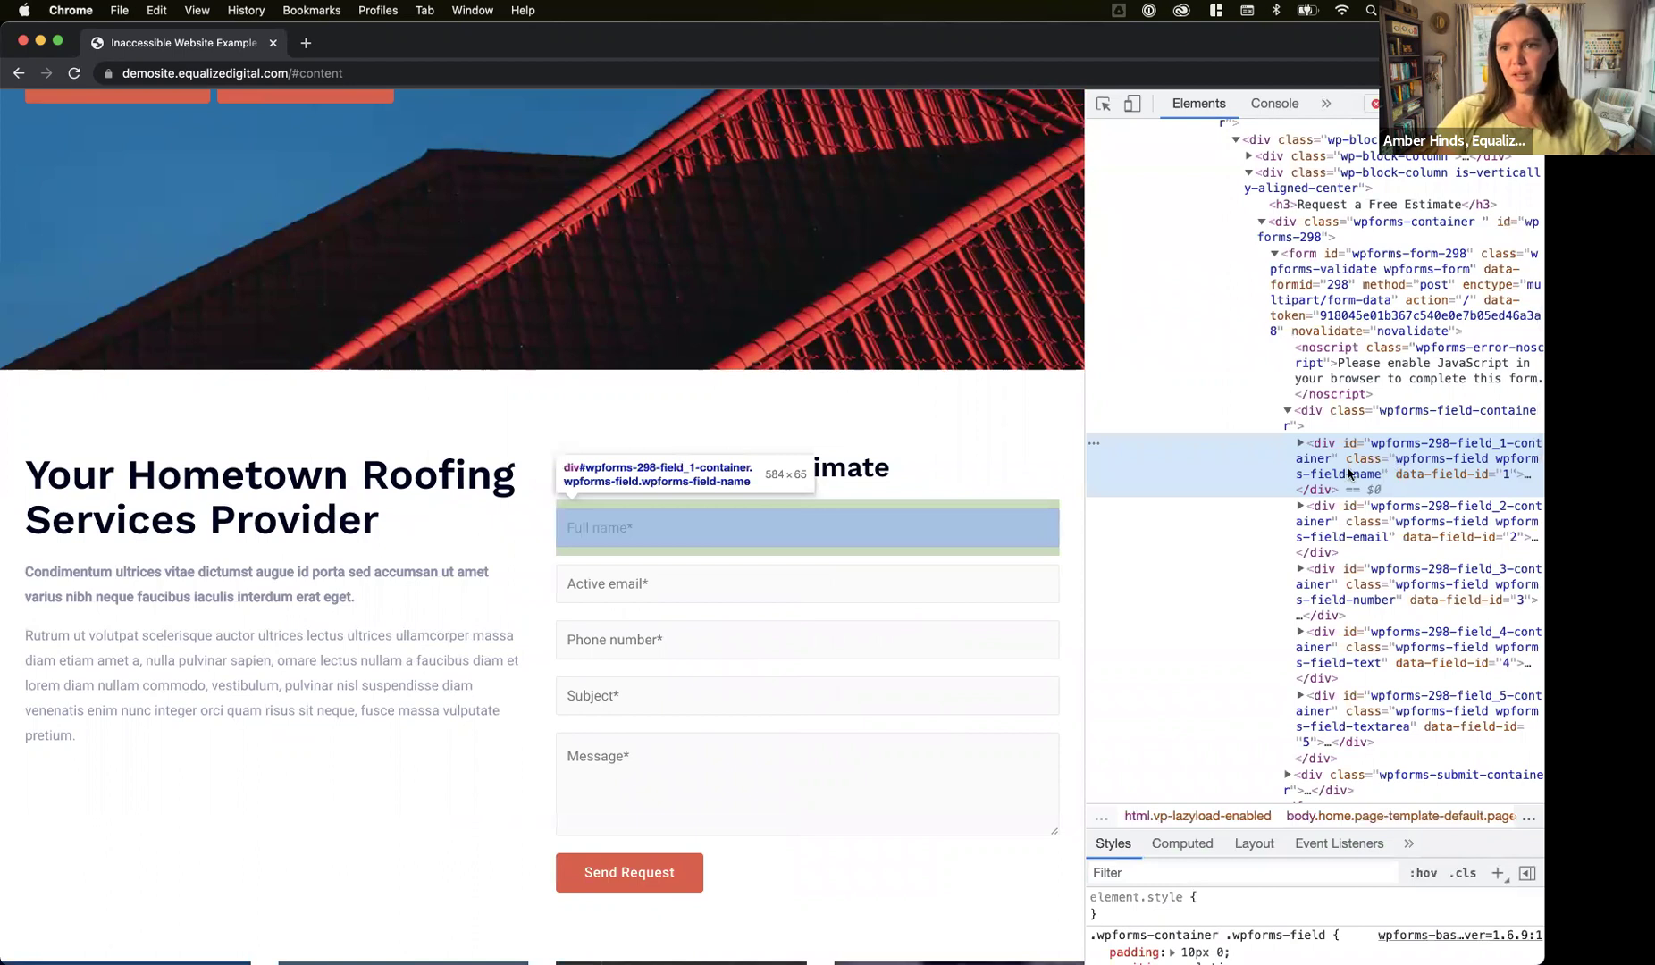
{"action": "left_click", "coordinate": [1300, 444]}
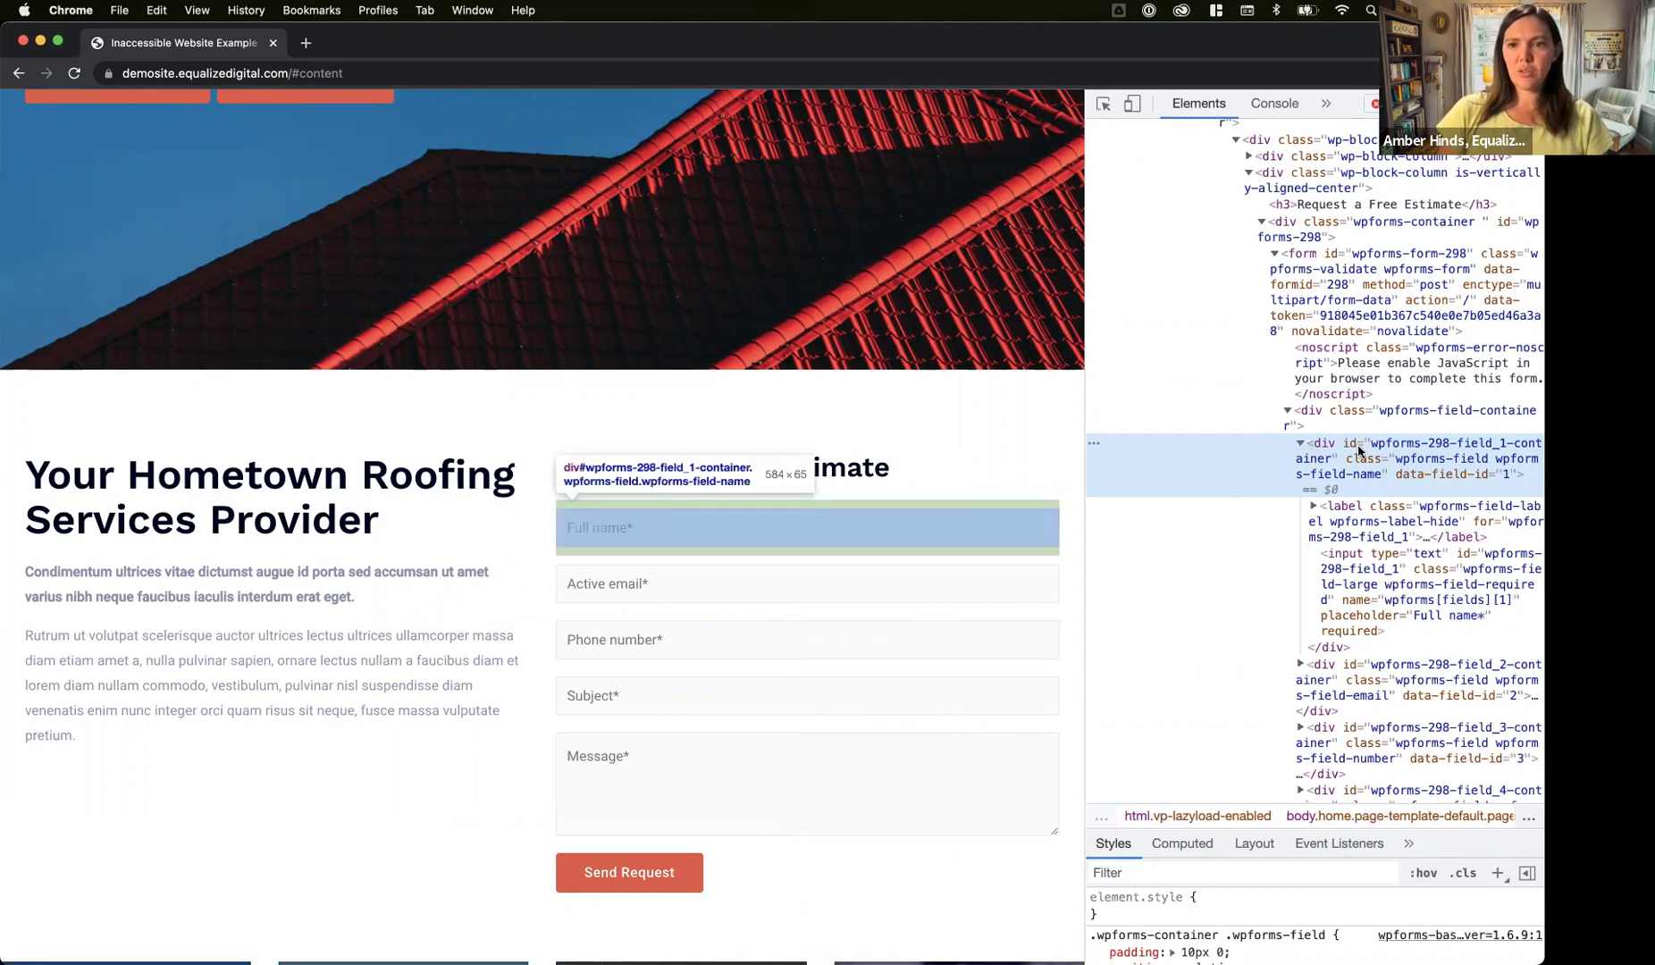
{"action": "left_click", "coordinate": [1349, 514]}
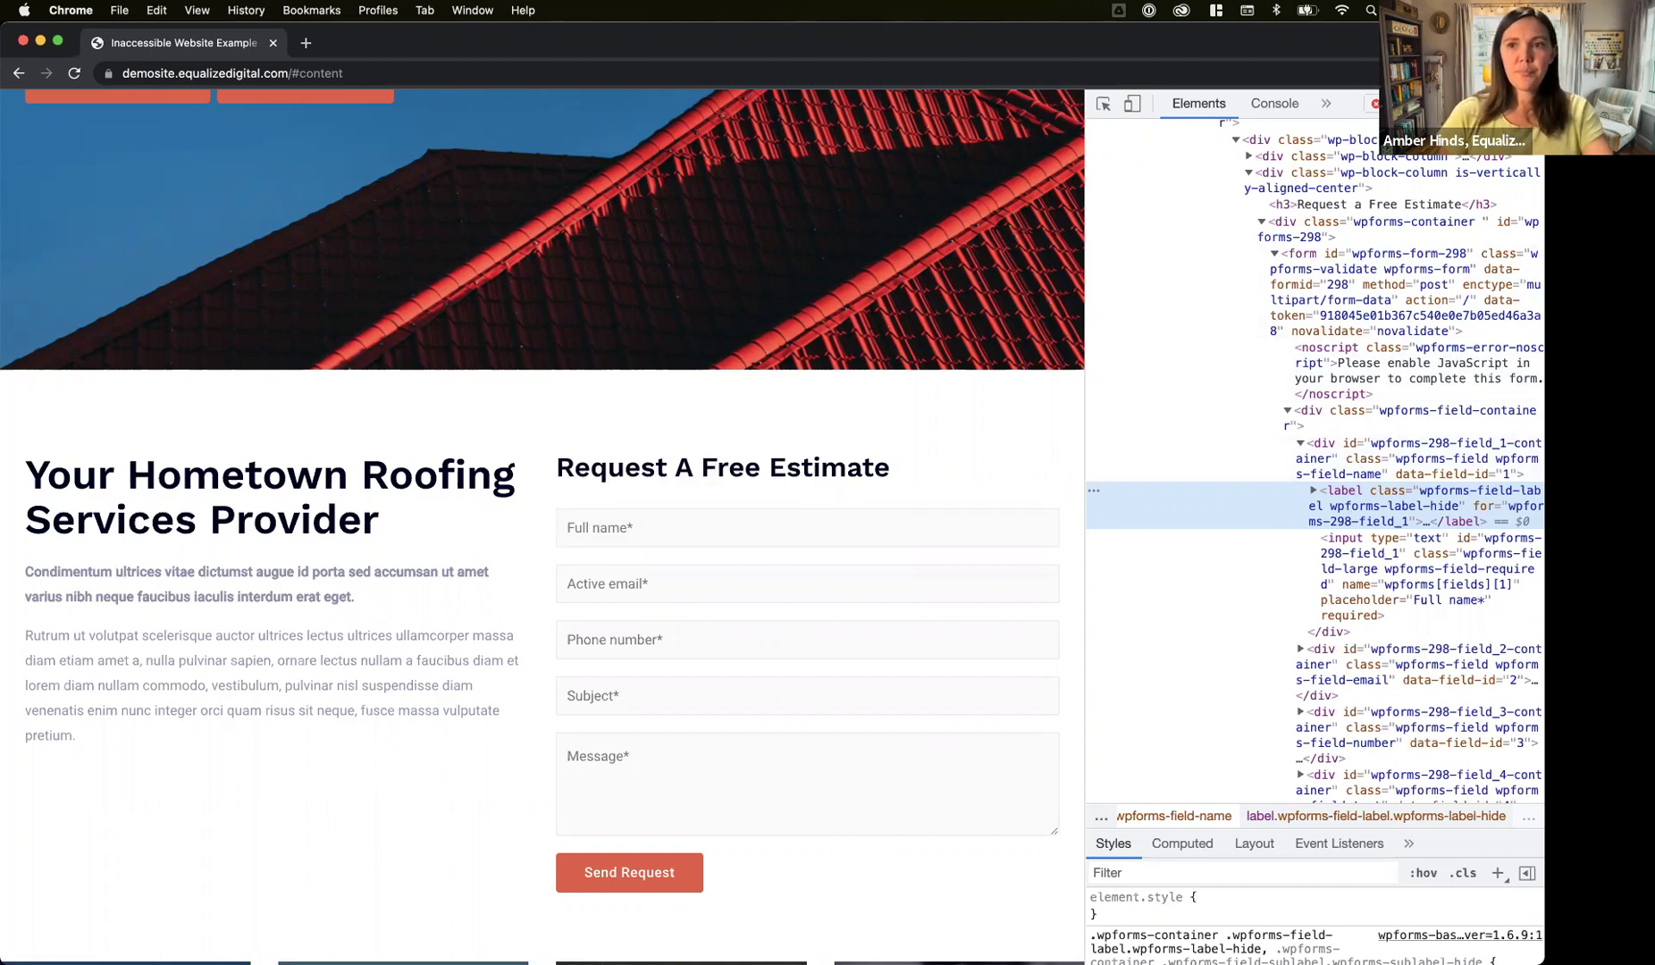
{"action": "key", "text": "super+alt+i"}
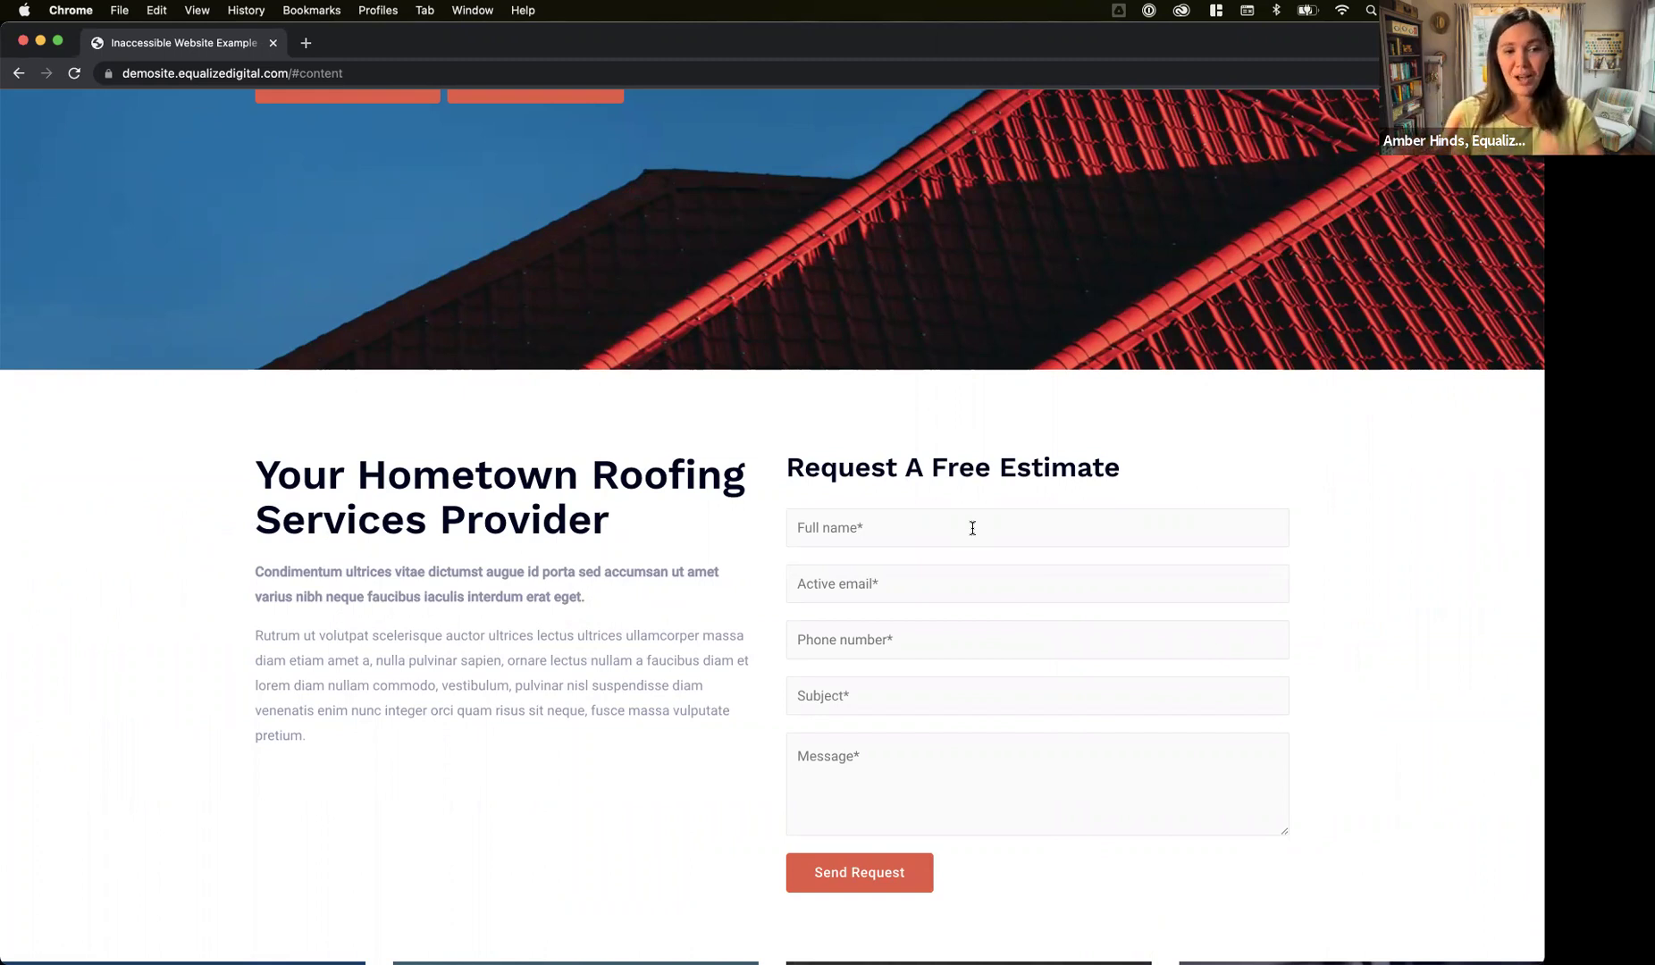
- Test keyboard entry in the Request A Free Estimate form by filling in a first name and a sample email address
{"action": "left_click", "coordinate": [972, 529]}
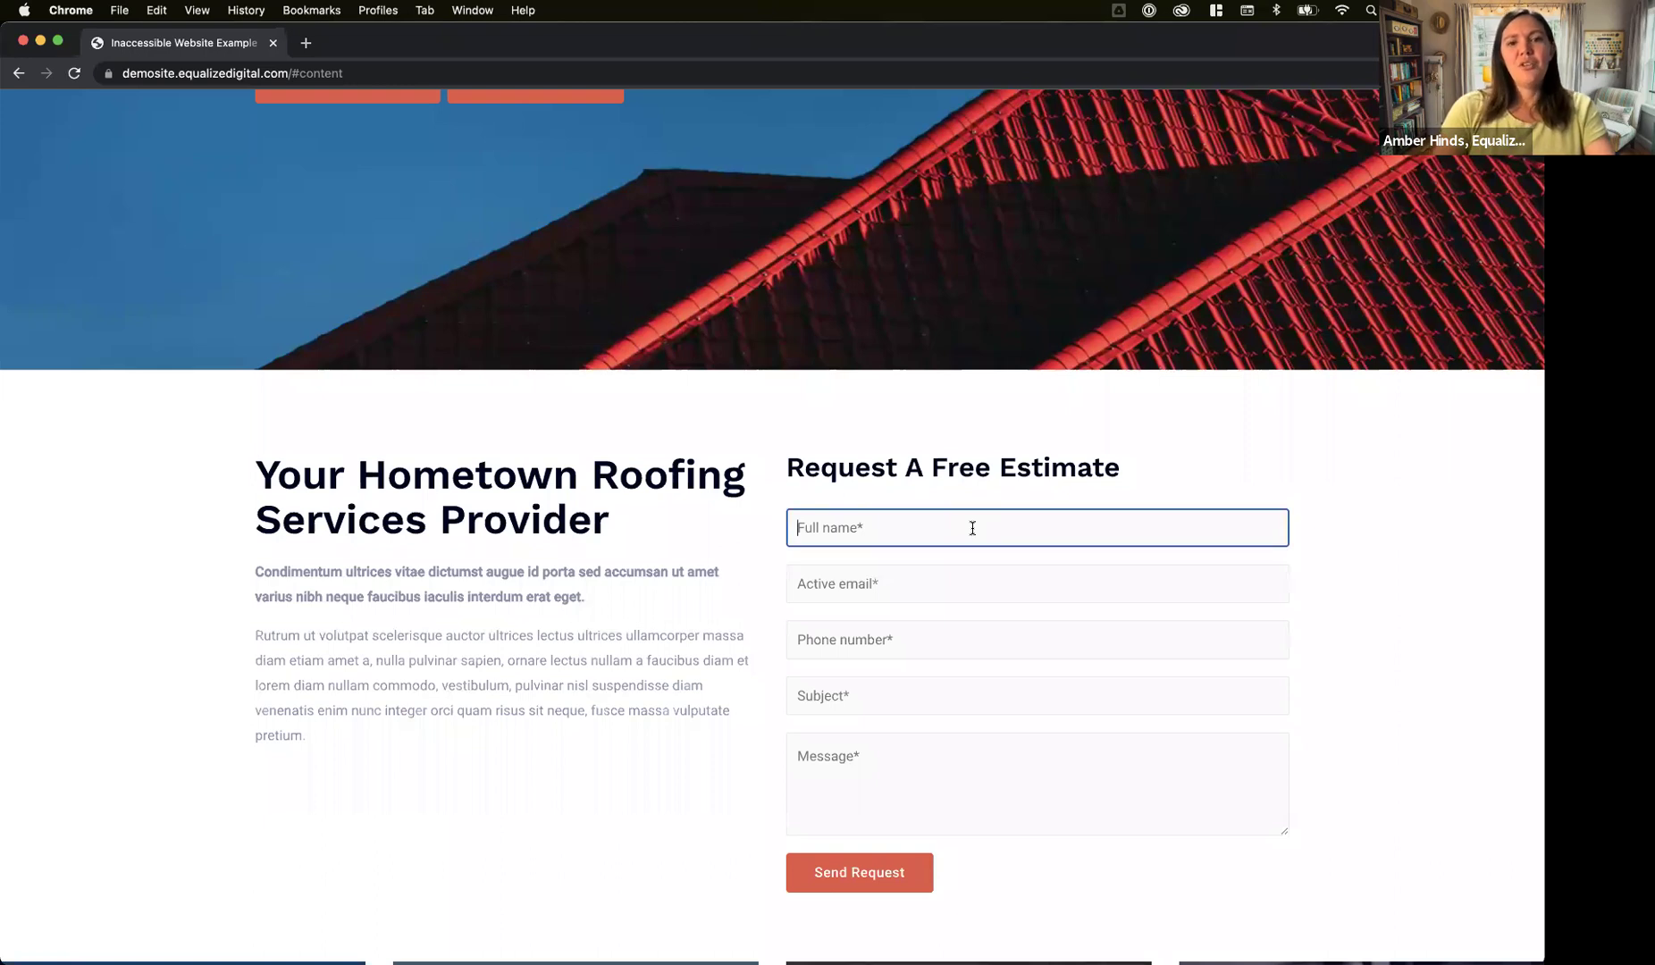
{"action": "key", "text": "Tab"}
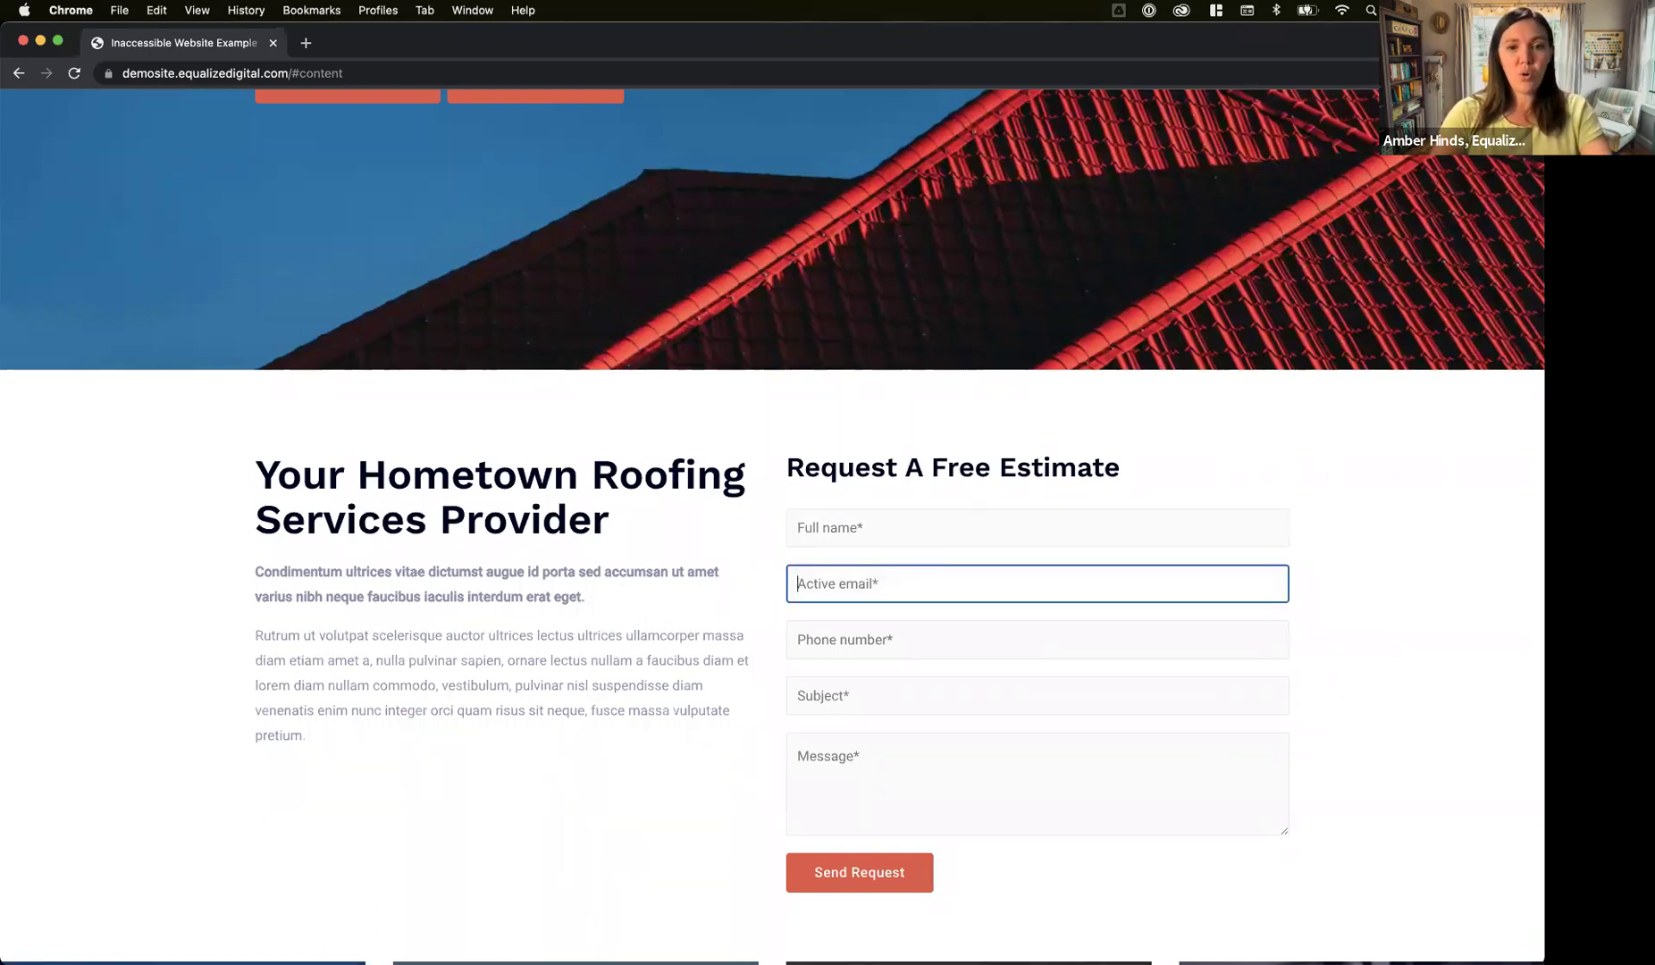
{"action": "key", "text": "shift+Tab"}
{"action": "type", "text": "Amber"}
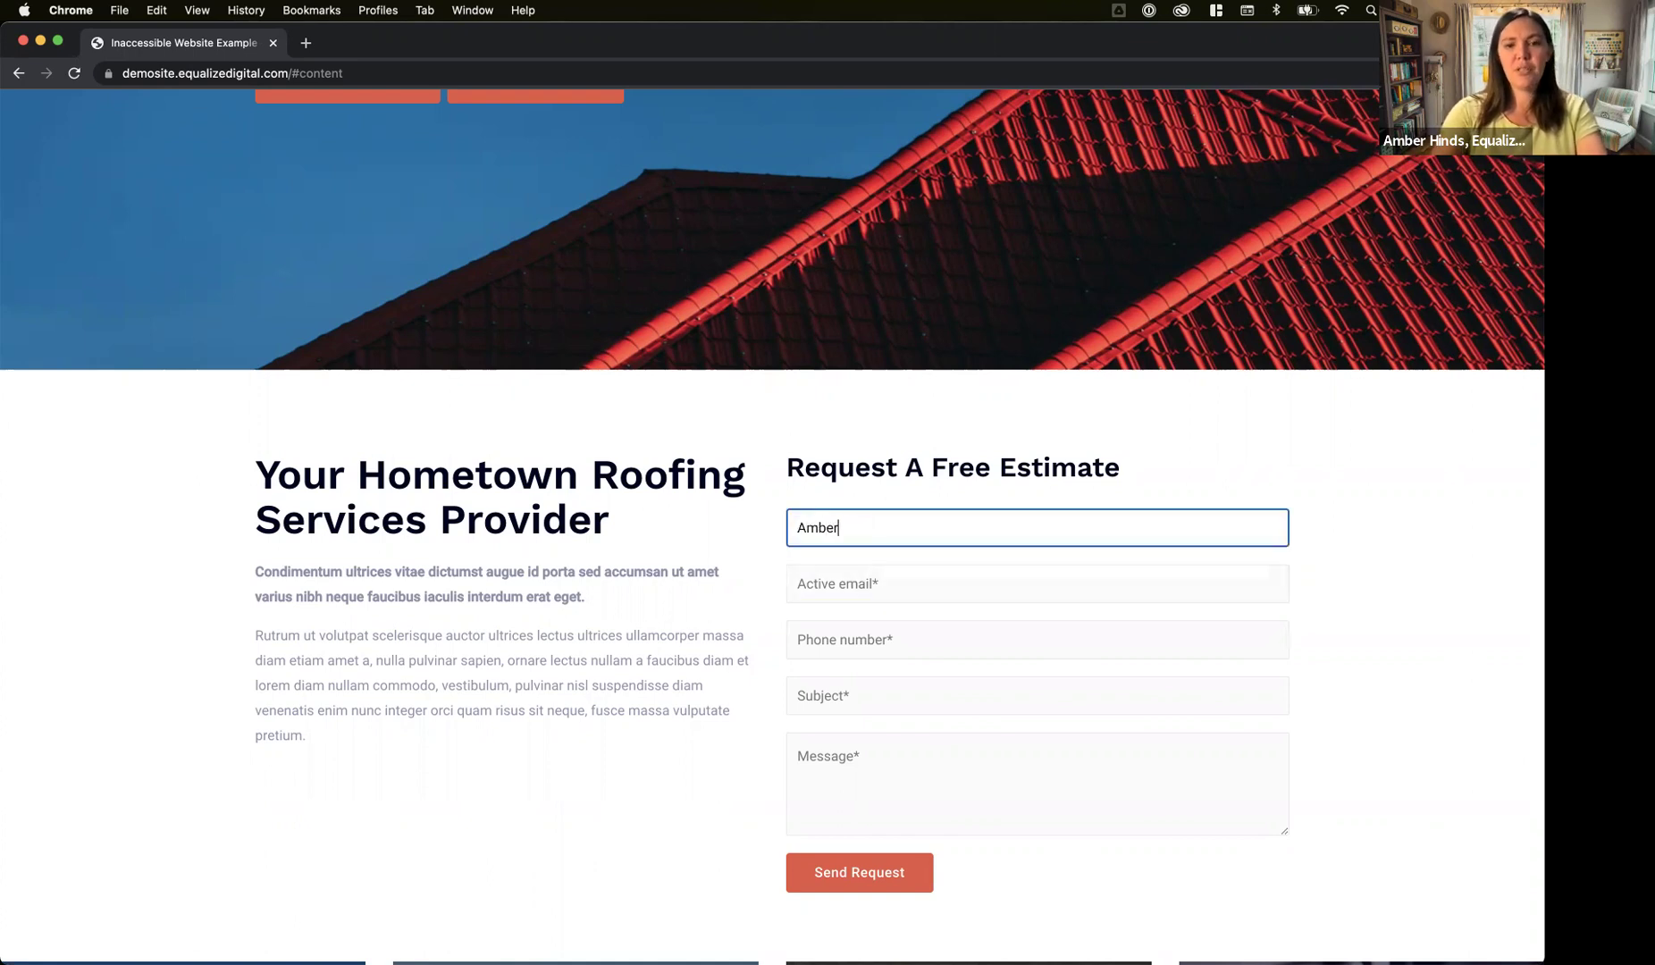
{"action": "key", "text": "Tab"}
{"action": "type", "text": "ema"}
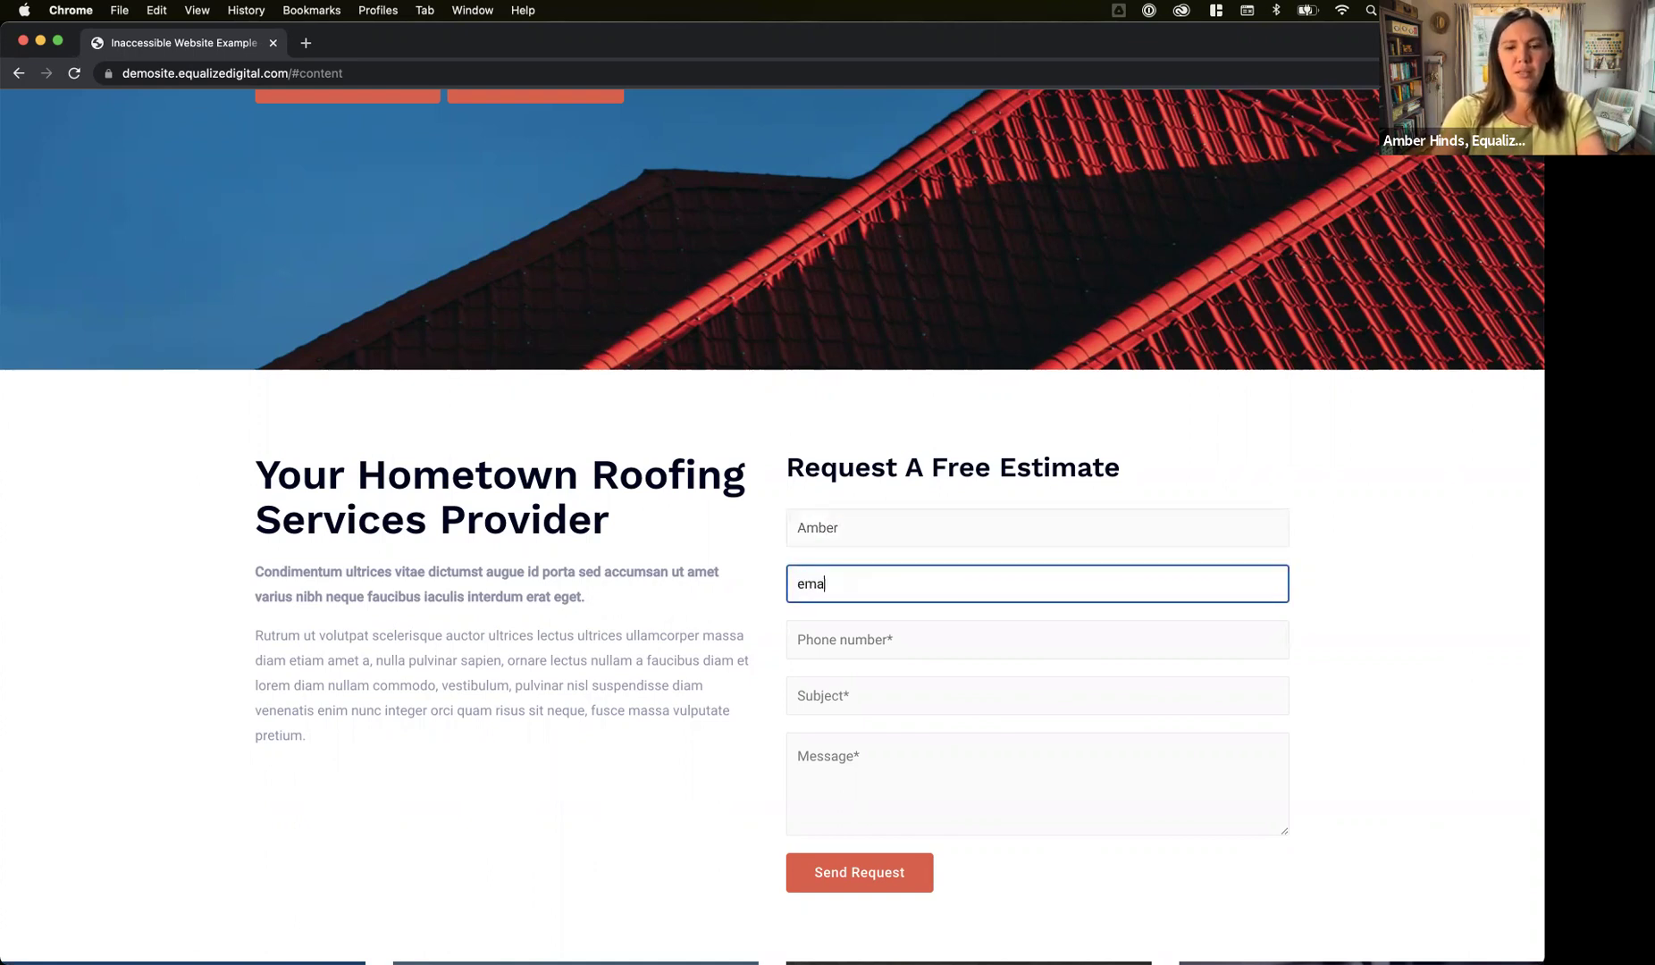
{"action": "type", "text": "il@website"}
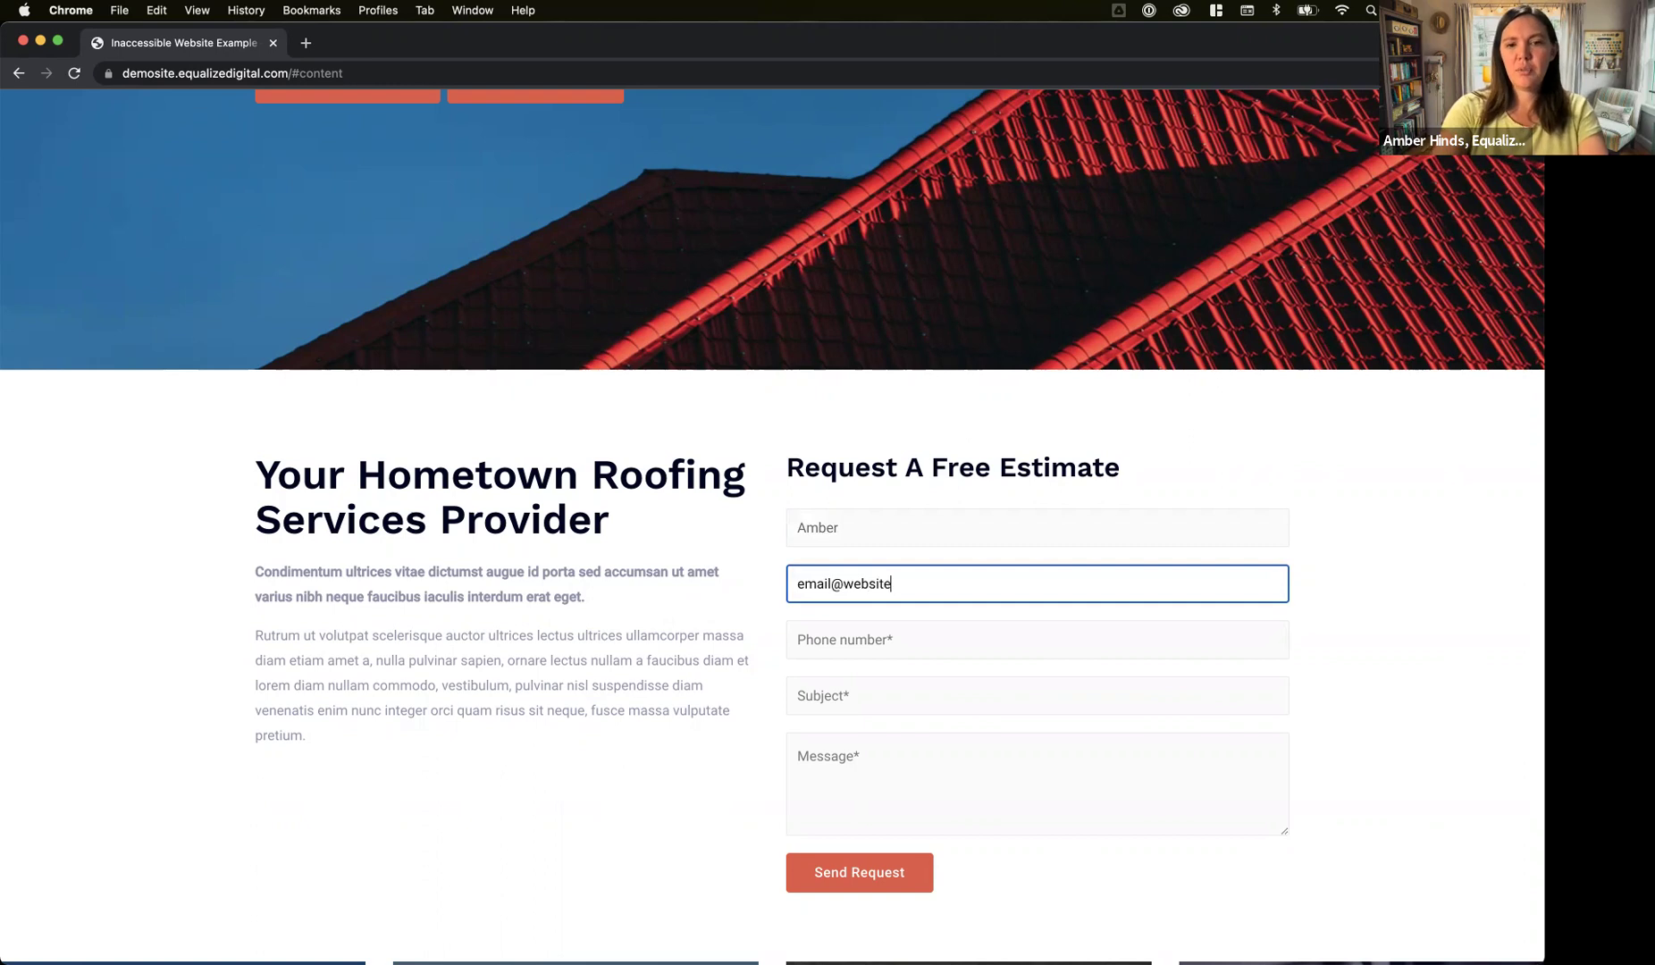
{"action": "type", "text": ".com"}
- Skip the phone number and subject, enter "message" in the Message field, and compare keyboard focus on that field and Send Request
{"action": "key", "text": "Tab"}
{"action": "key", "text": "Tab"}
{"action": "key", "text": "Tab"}
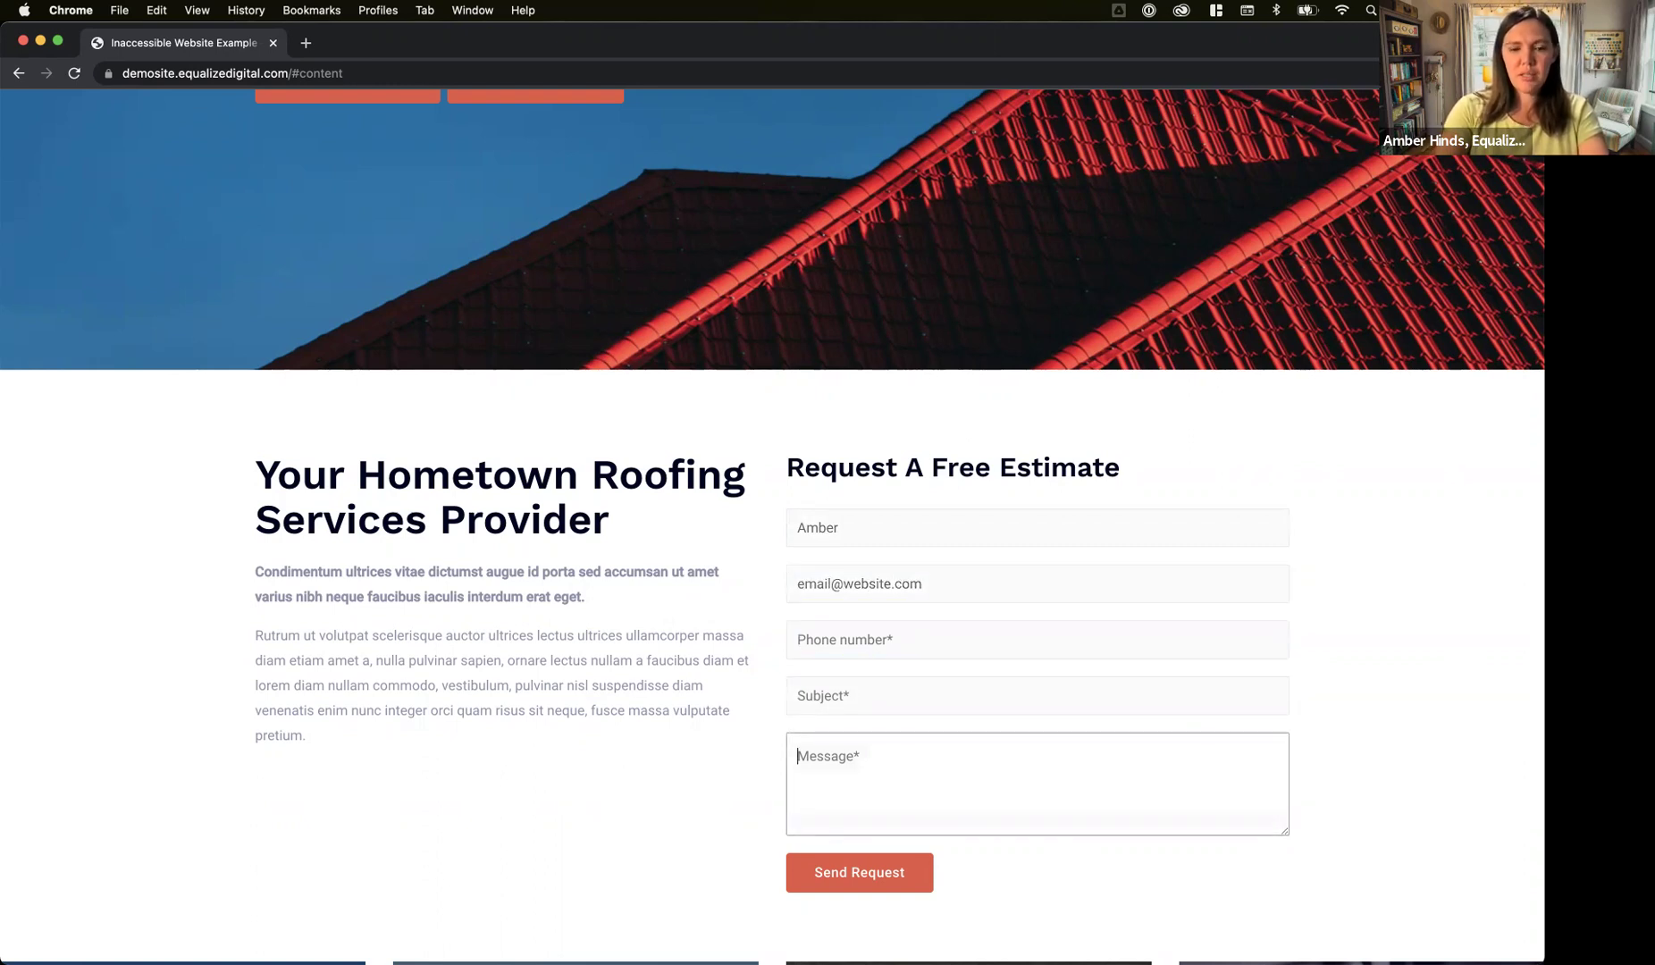
{"action": "type", "text": "message"}
{"action": "key", "text": "Tab"}
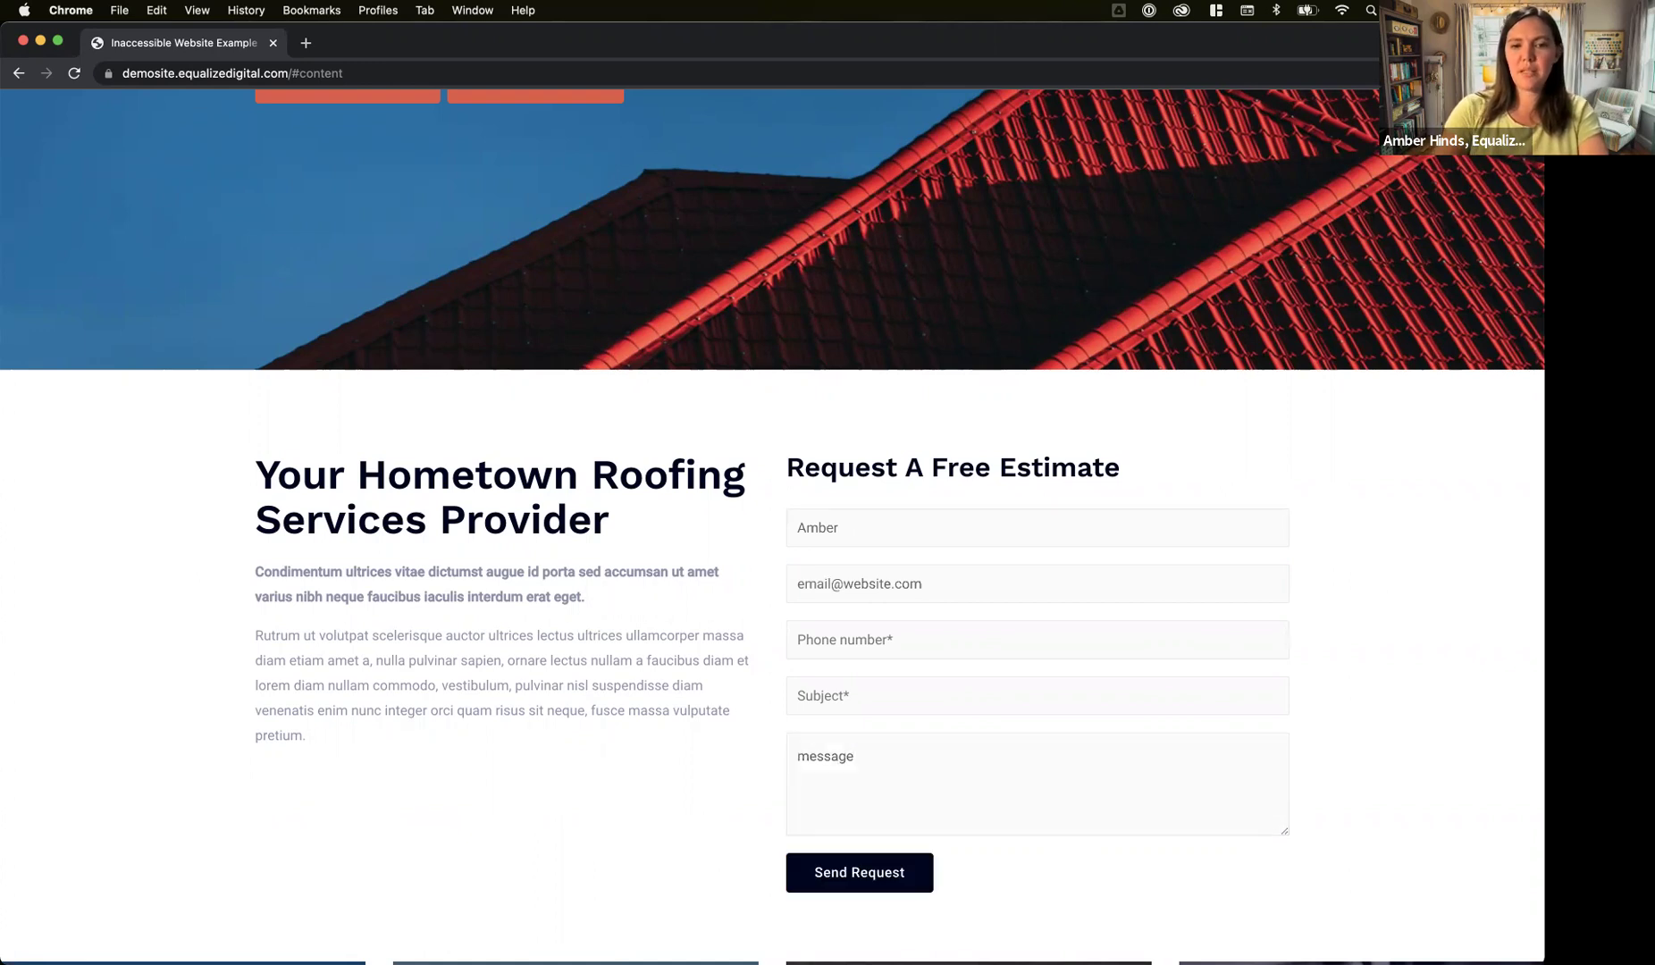
{"action": "scroll", "coordinate": [1408, 421], "scroll_direction": "down", "scroll_amount": 5}
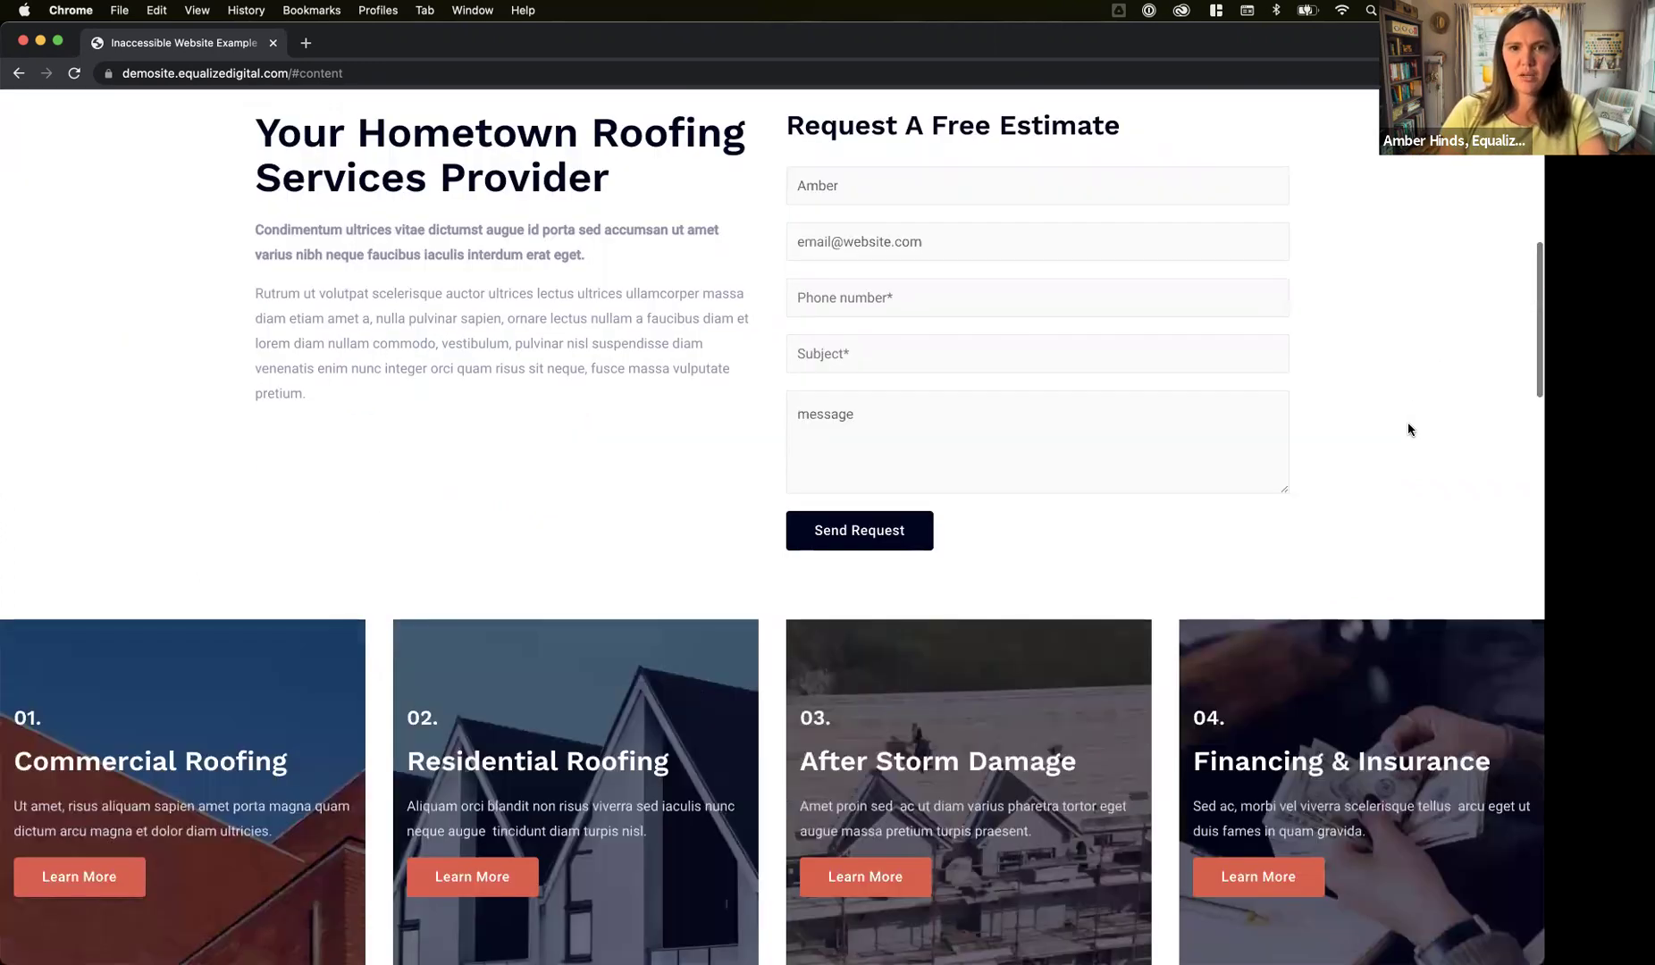
{"action": "scroll", "coordinate": [1409, 423], "scroll_direction": "up", "scroll_amount": 3}
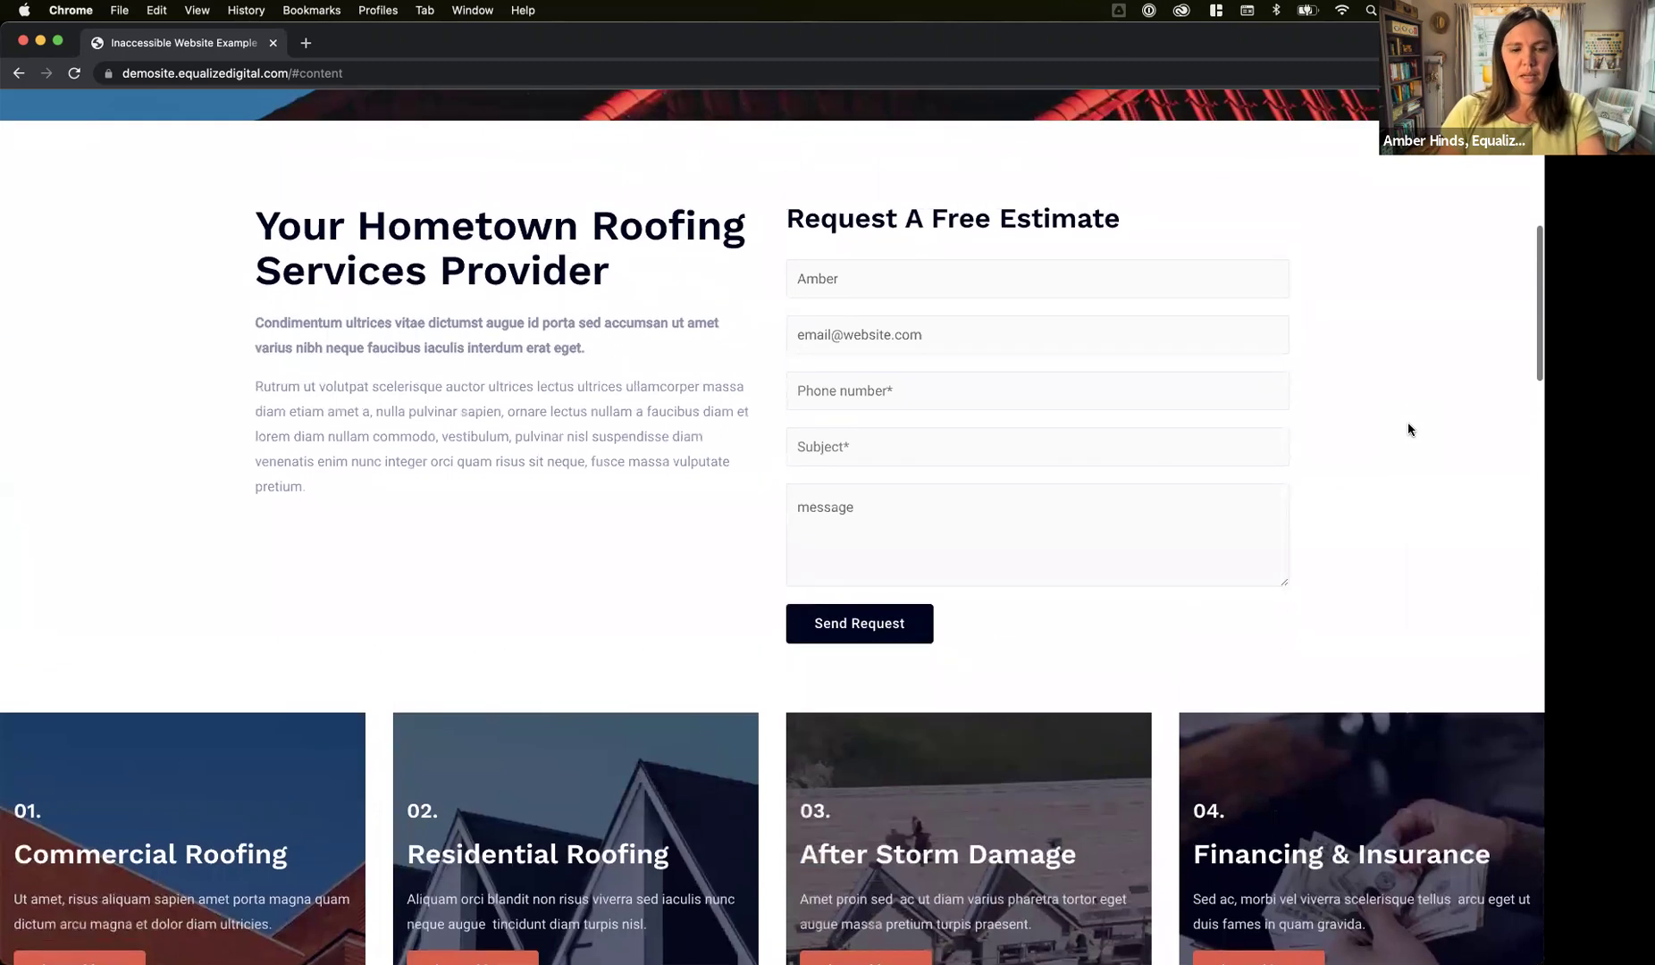
{"action": "key", "text": "shift+Tab"}
{"action": "key", "text": "Tab"}
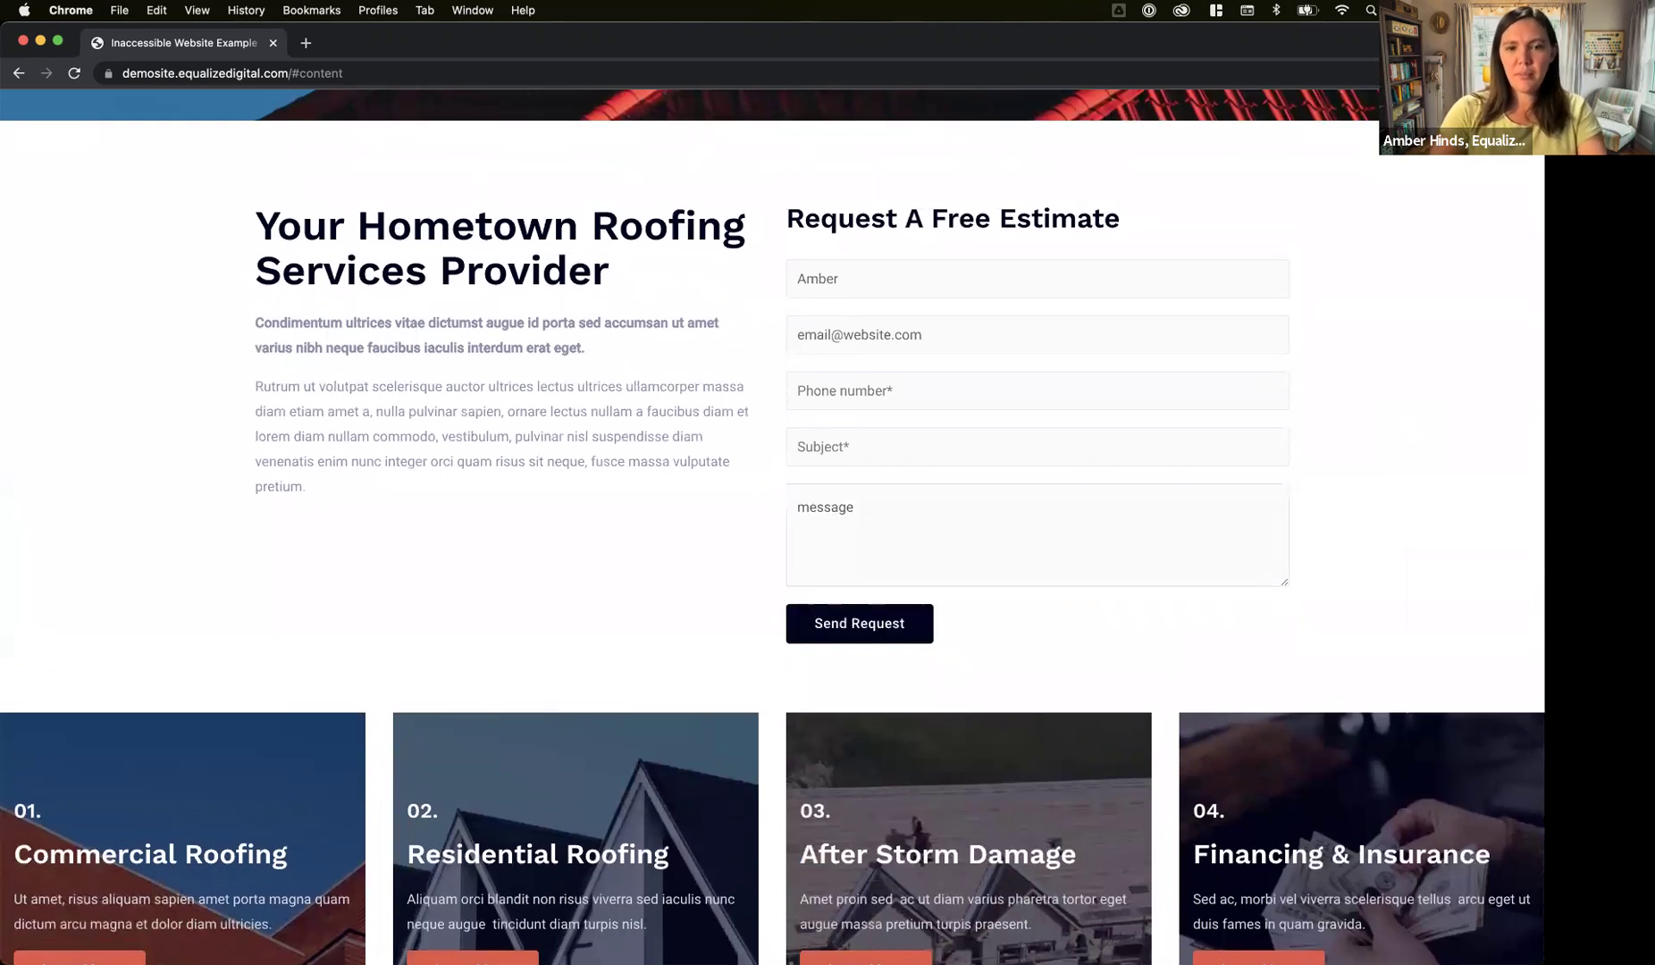
- Submit the Request A Free Estimate form with the phone number and subject left empty
{"action": "key", "text": "Return"}
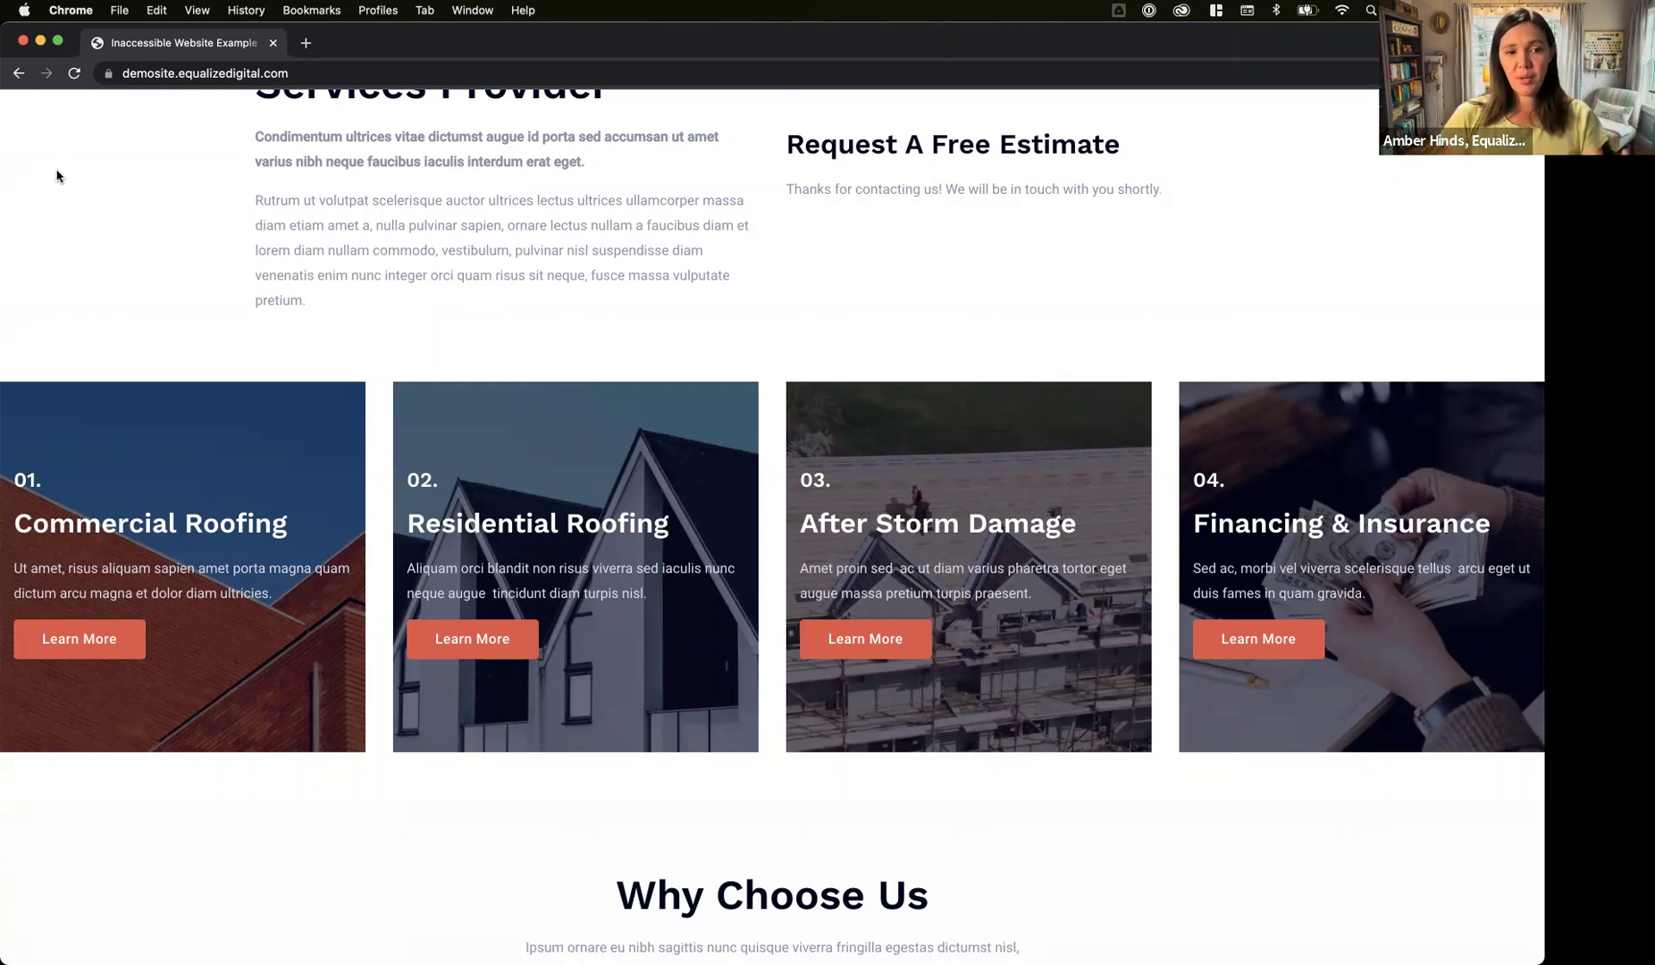
- Switch to System Preferences and enable VoiceOver in the Accessibility settings, with the demo homepage back at its beginning
{"action": "left_click", "coordinate": [27, 11]}
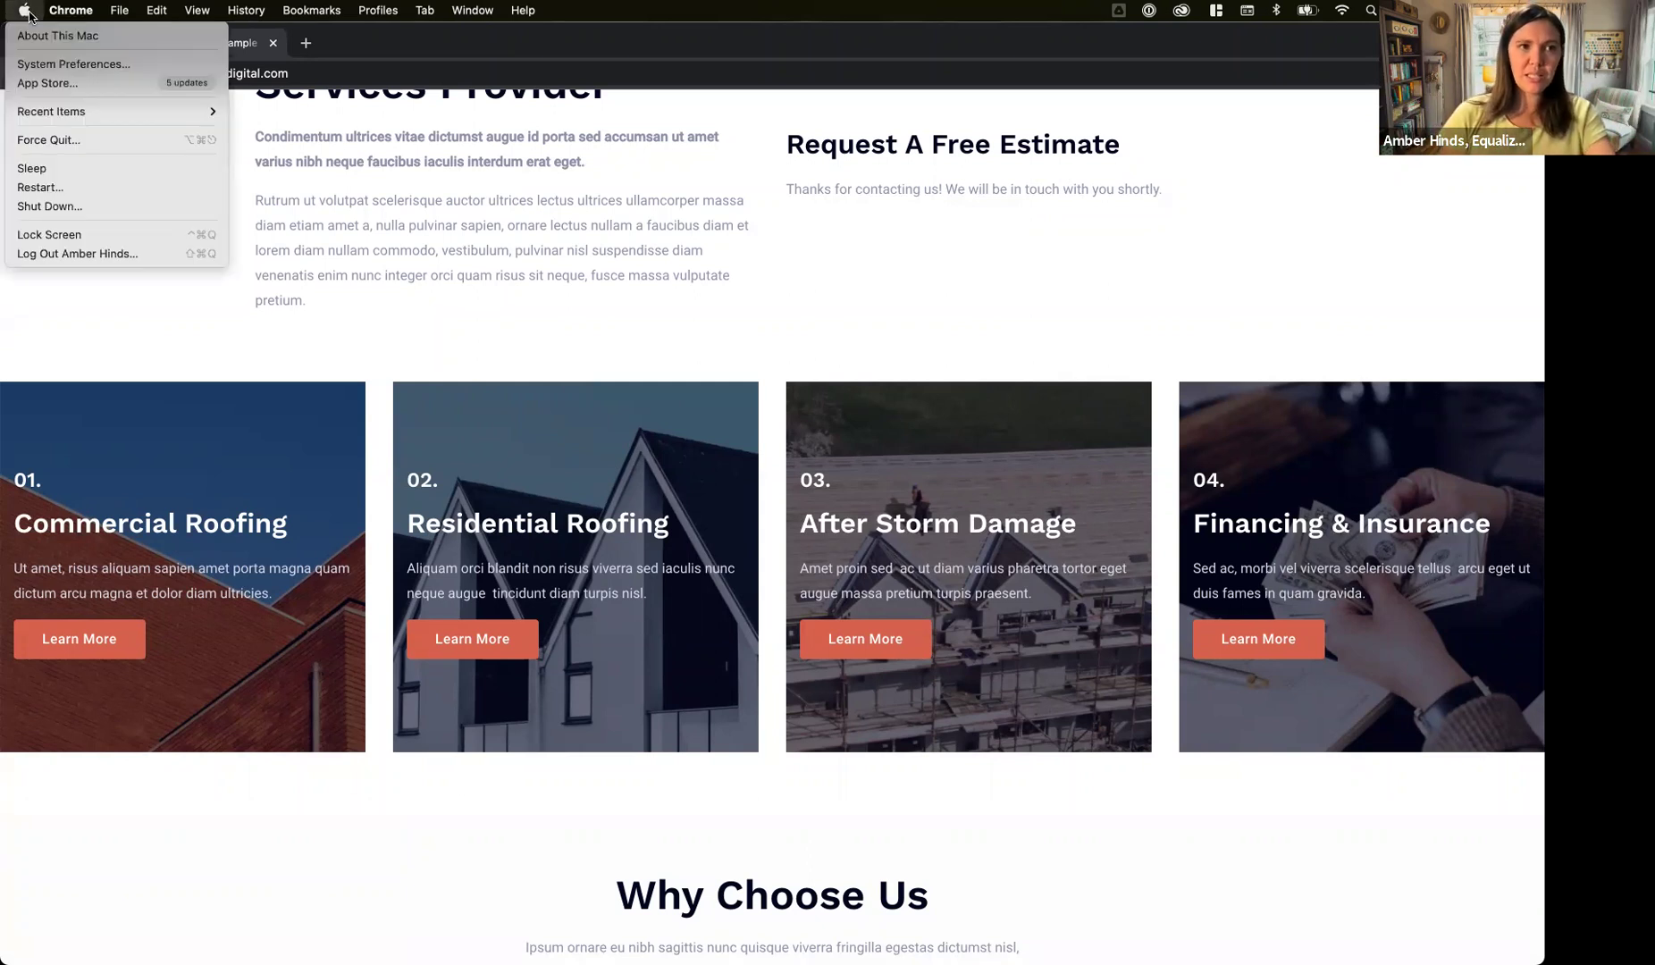
{"action": "left_click", "coordinate": [30, 66]}
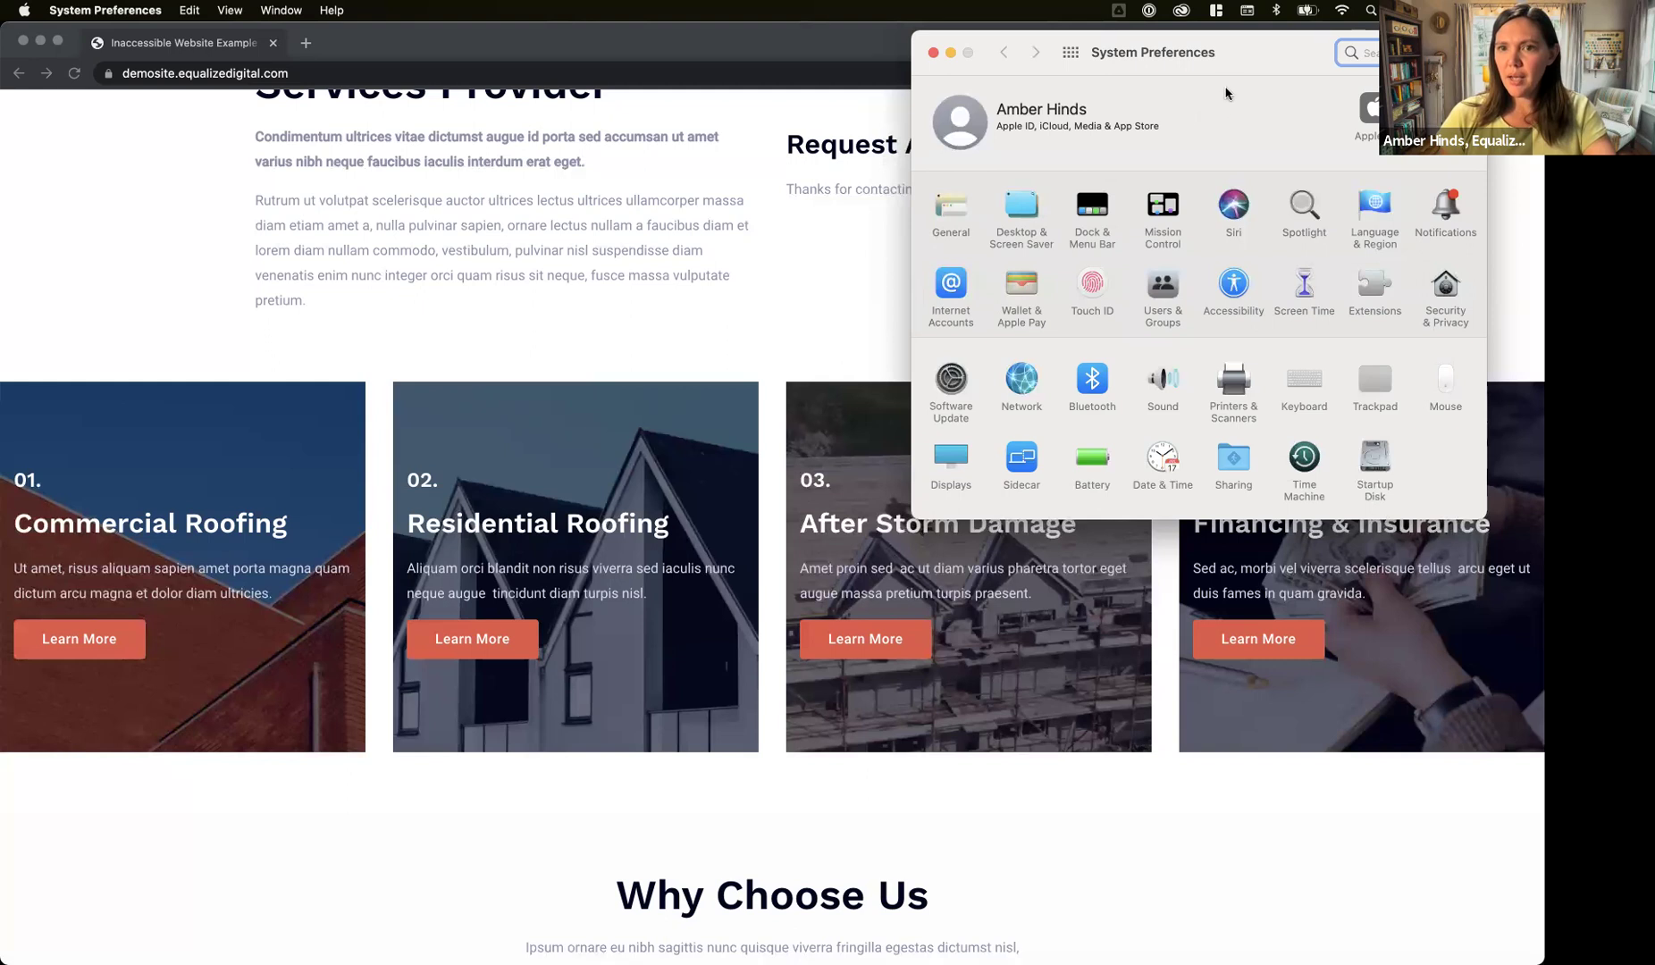
{"action": "left_click", "coordinate": [1230, 289]}
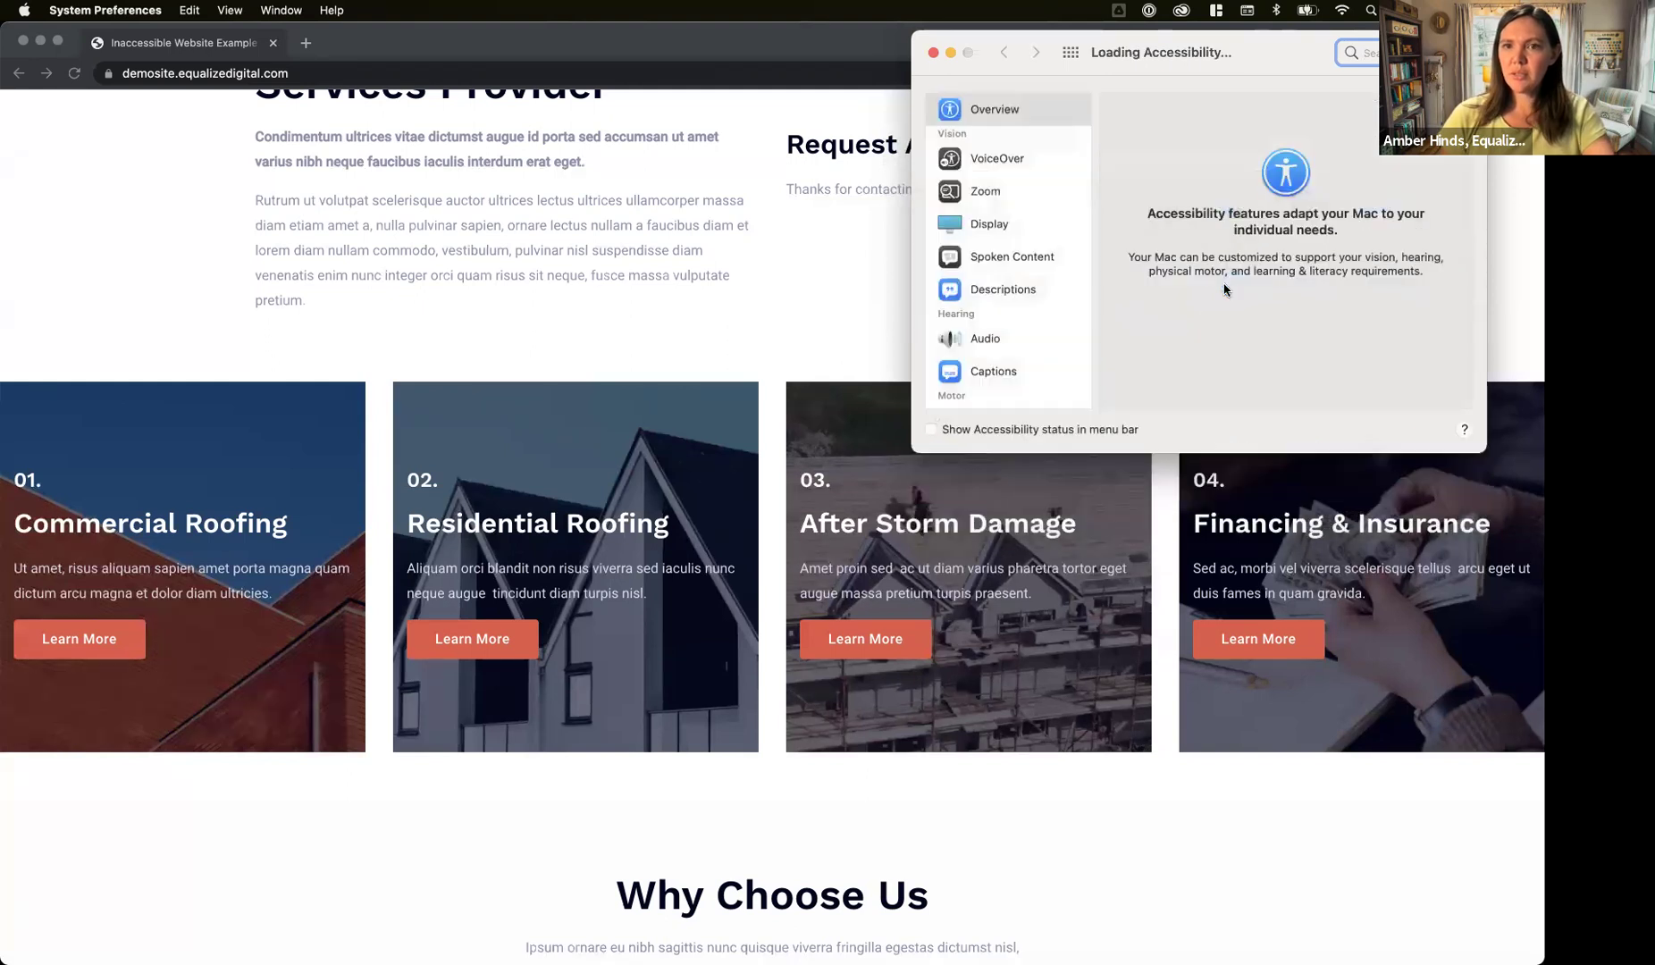
{"action": "left_click_drag", "start_coordinate": [1212, 67], "coordinate": [1200, 202]}
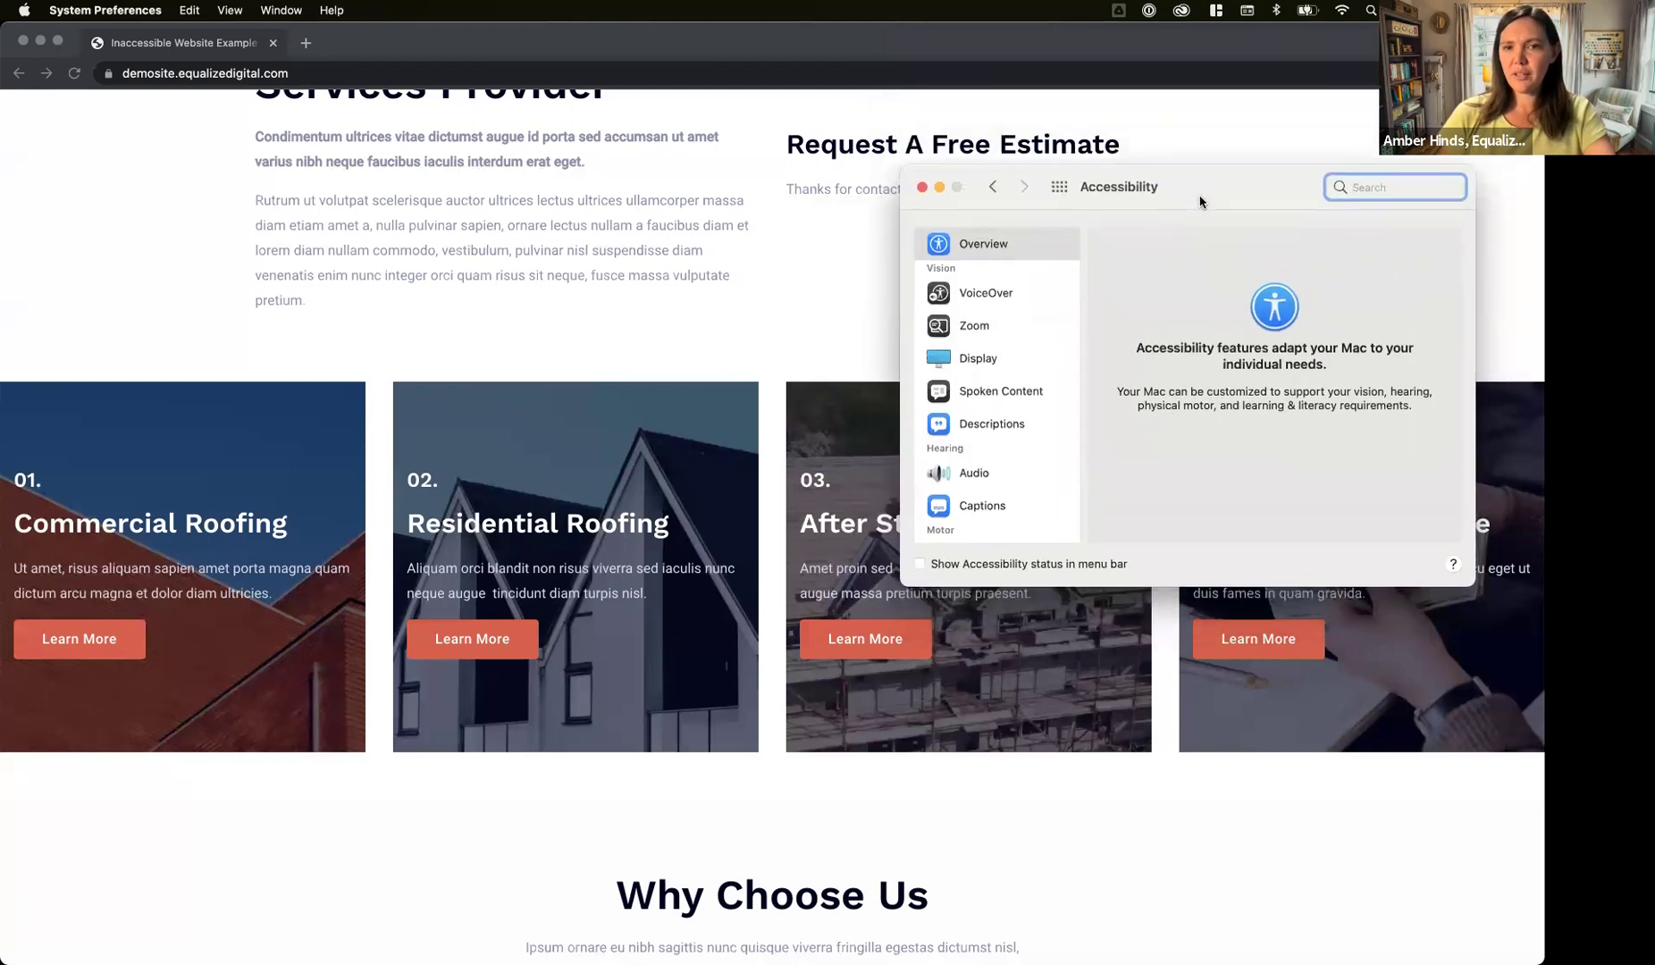
{"action": "left_click", "coordinate": [971, 296]}
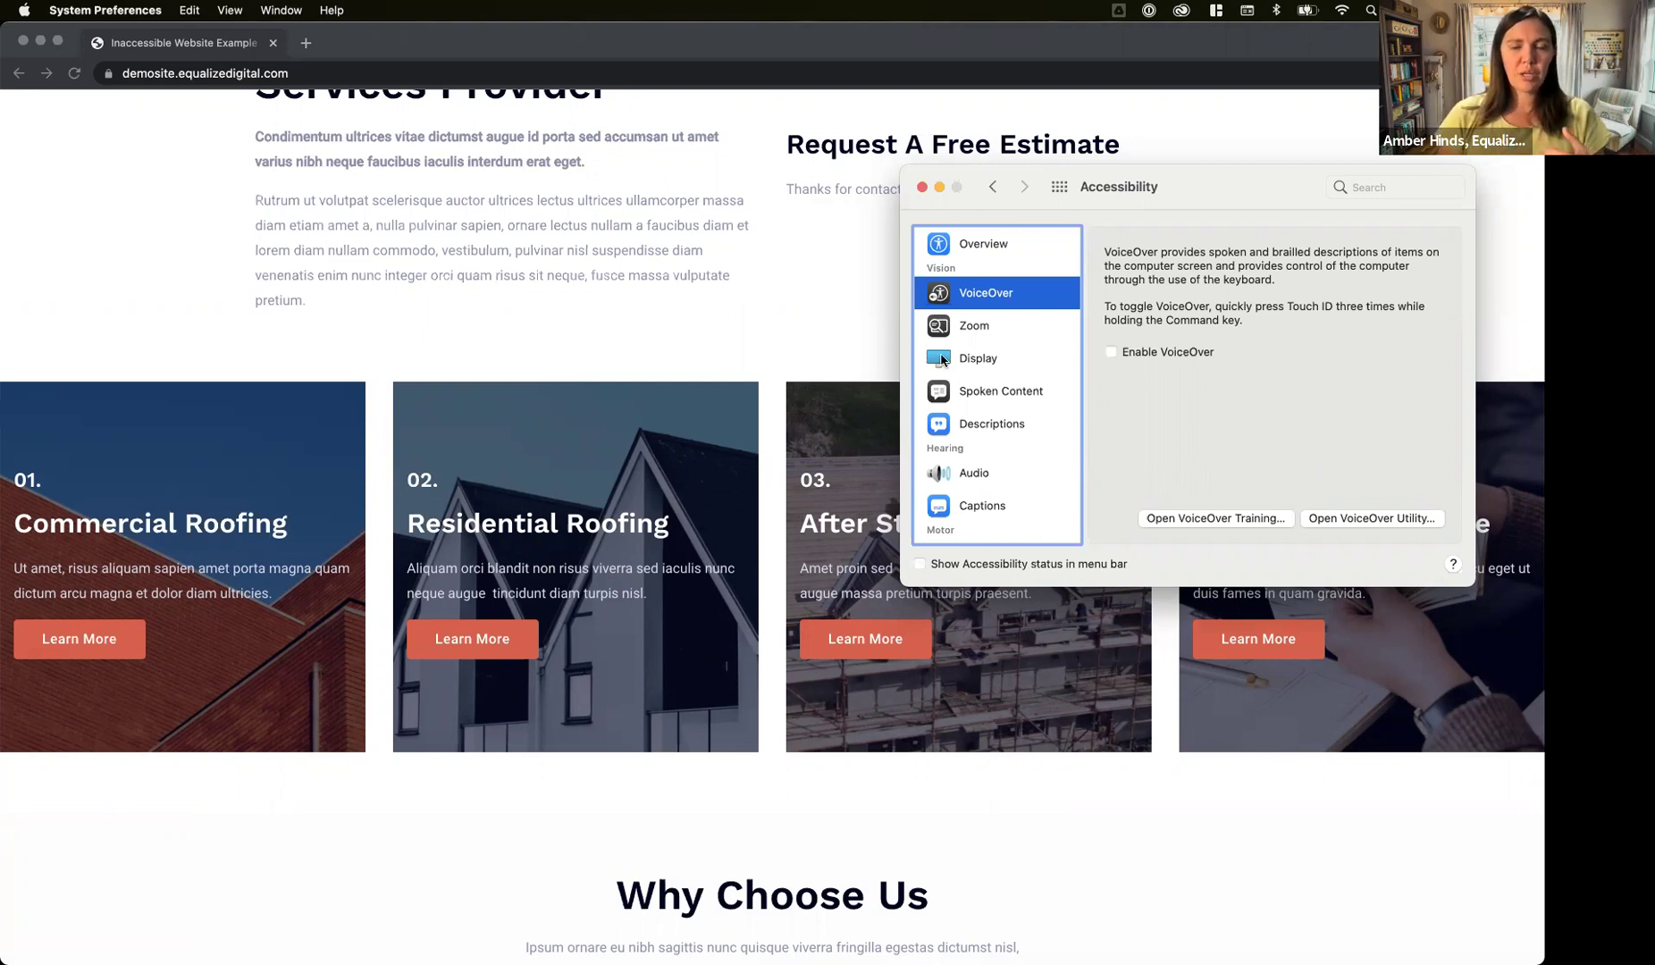
{"action": "scroll", "coordinate": [609, 375], "scroll_direction": "up", "scroll_amount": 6}
{"action": "scroll", "coordinate": [610, 382], "scroll_direction": "up", "scroll_amount": 4}
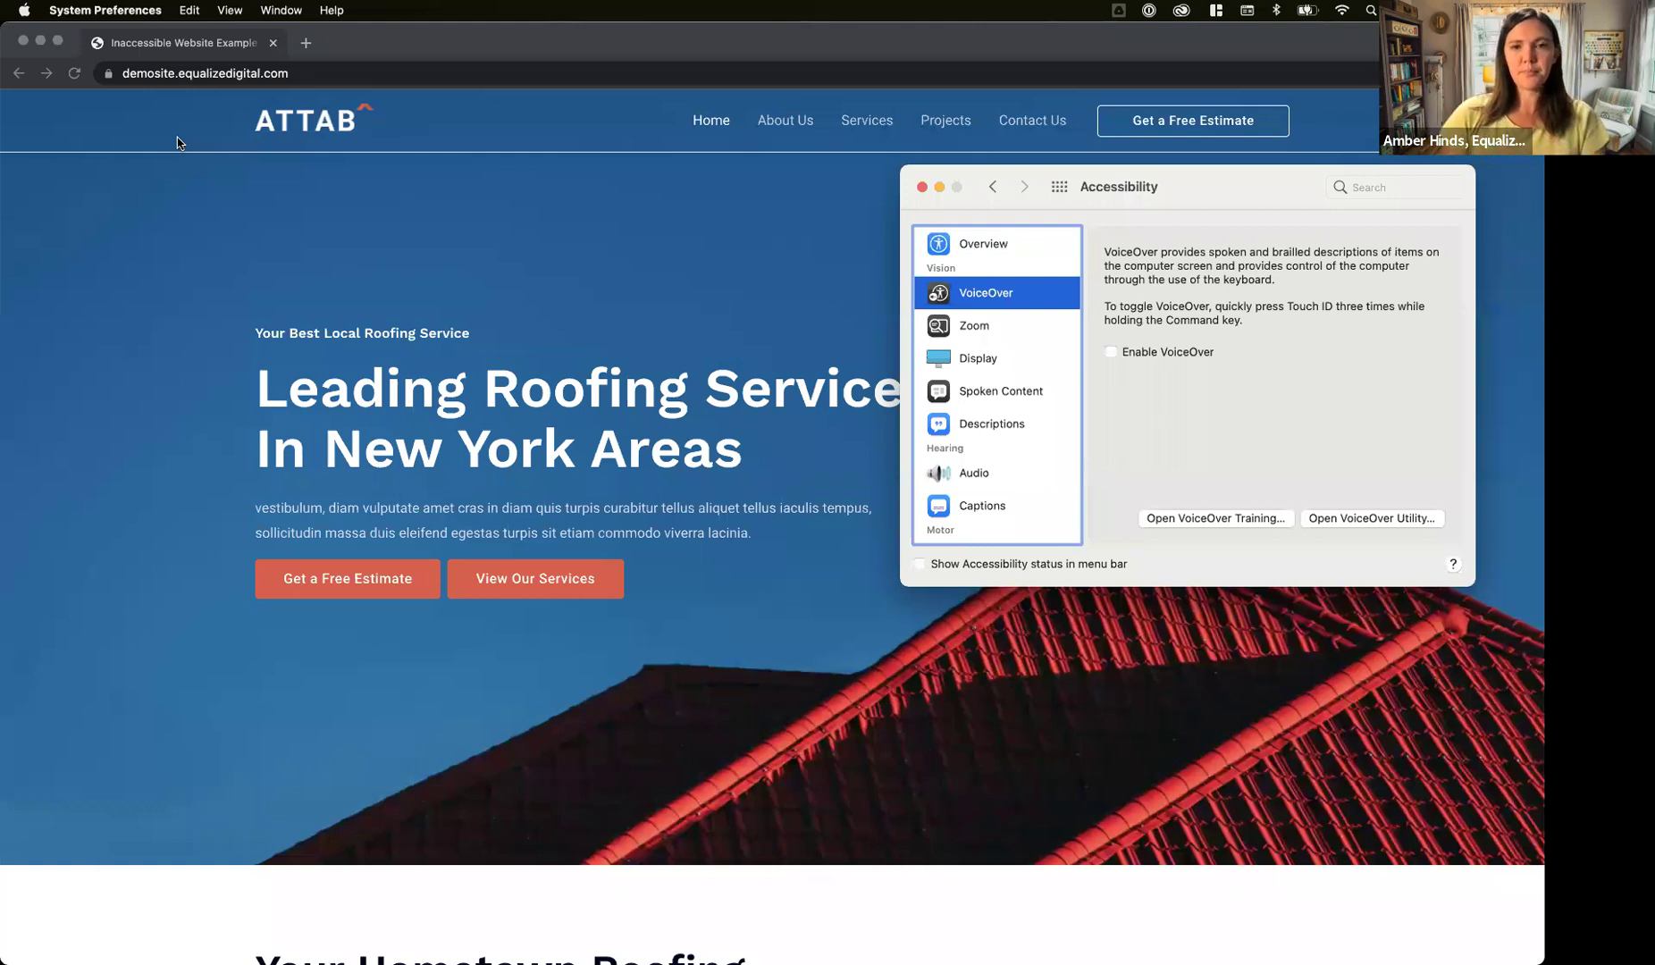
{"action": "left_click", "coordinate": [1110, 353]}
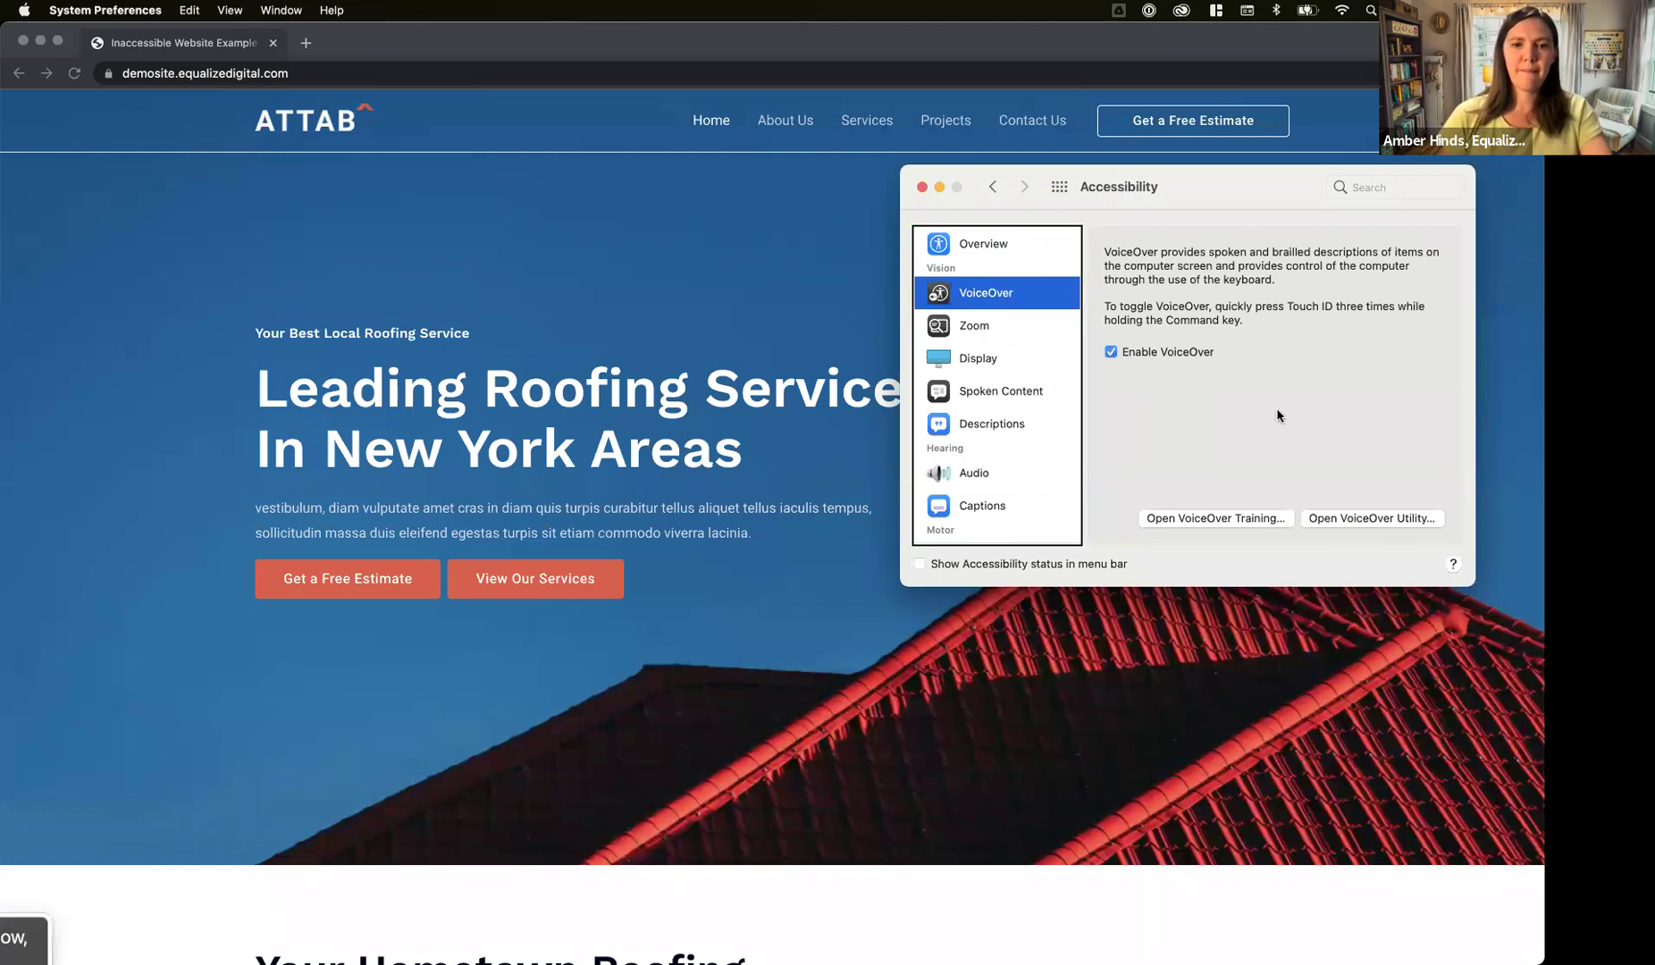
- Switch back to Chrome and check how VoiceOver announces the Skip to content link, the logo, Home and About Us
{"action": "left_click", "coordinate": [110, 119]}
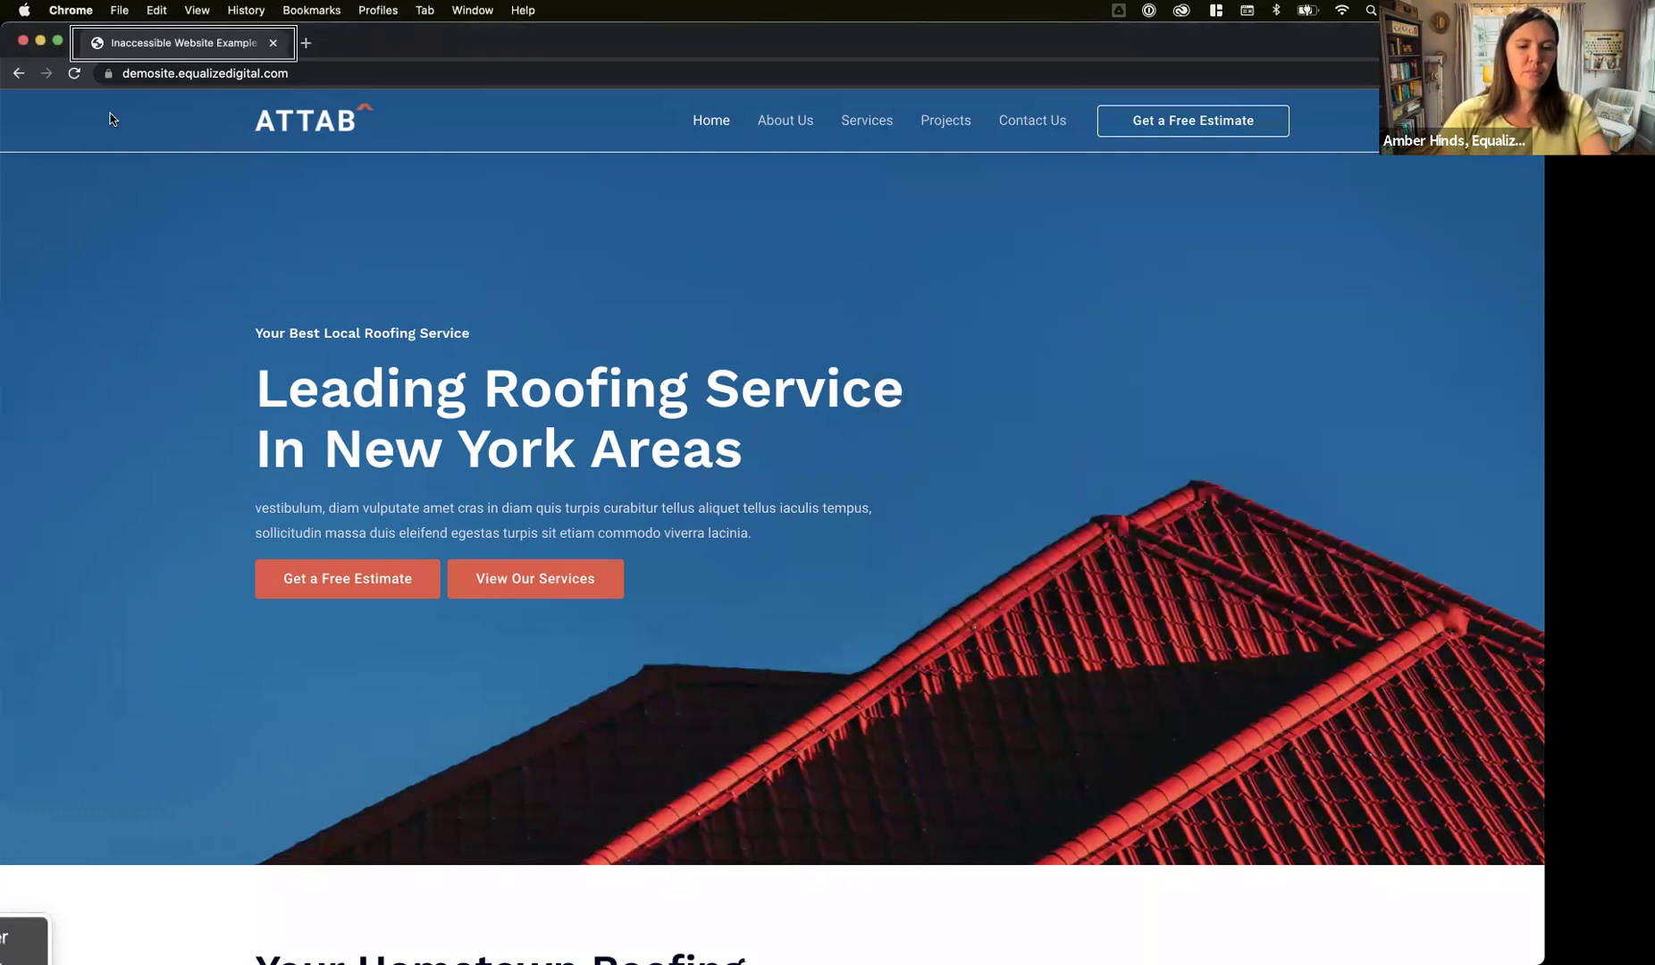
{"action": "key", "text": "Tab"}
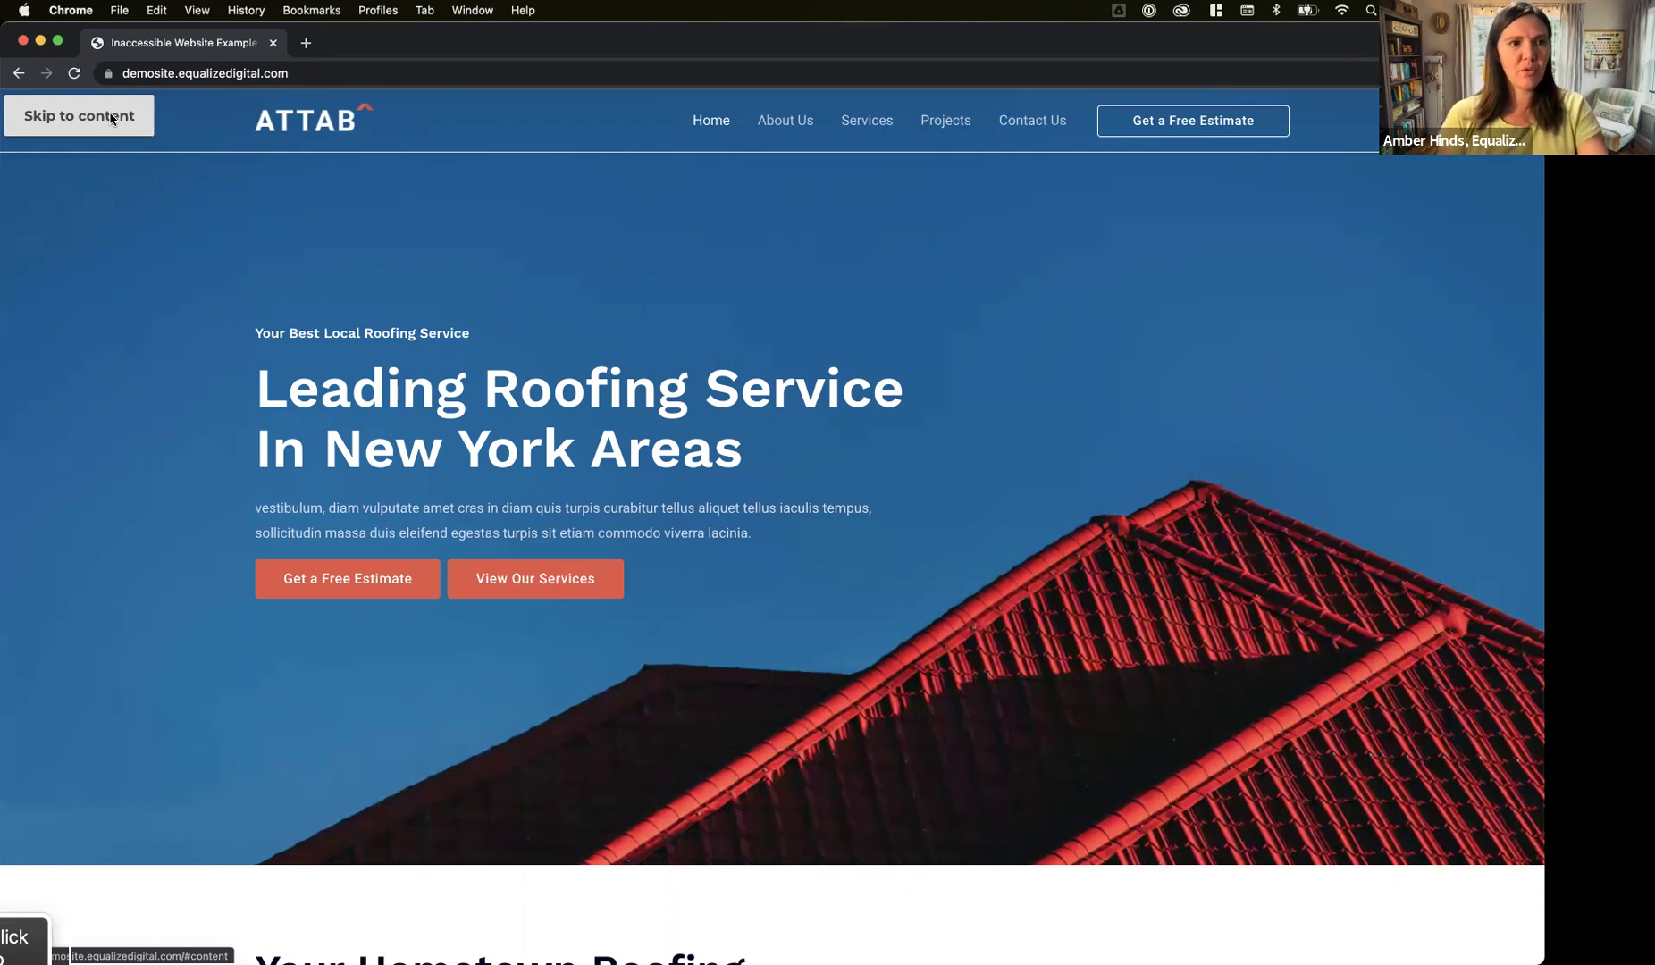
{"action": "key", "text": "Tab"}
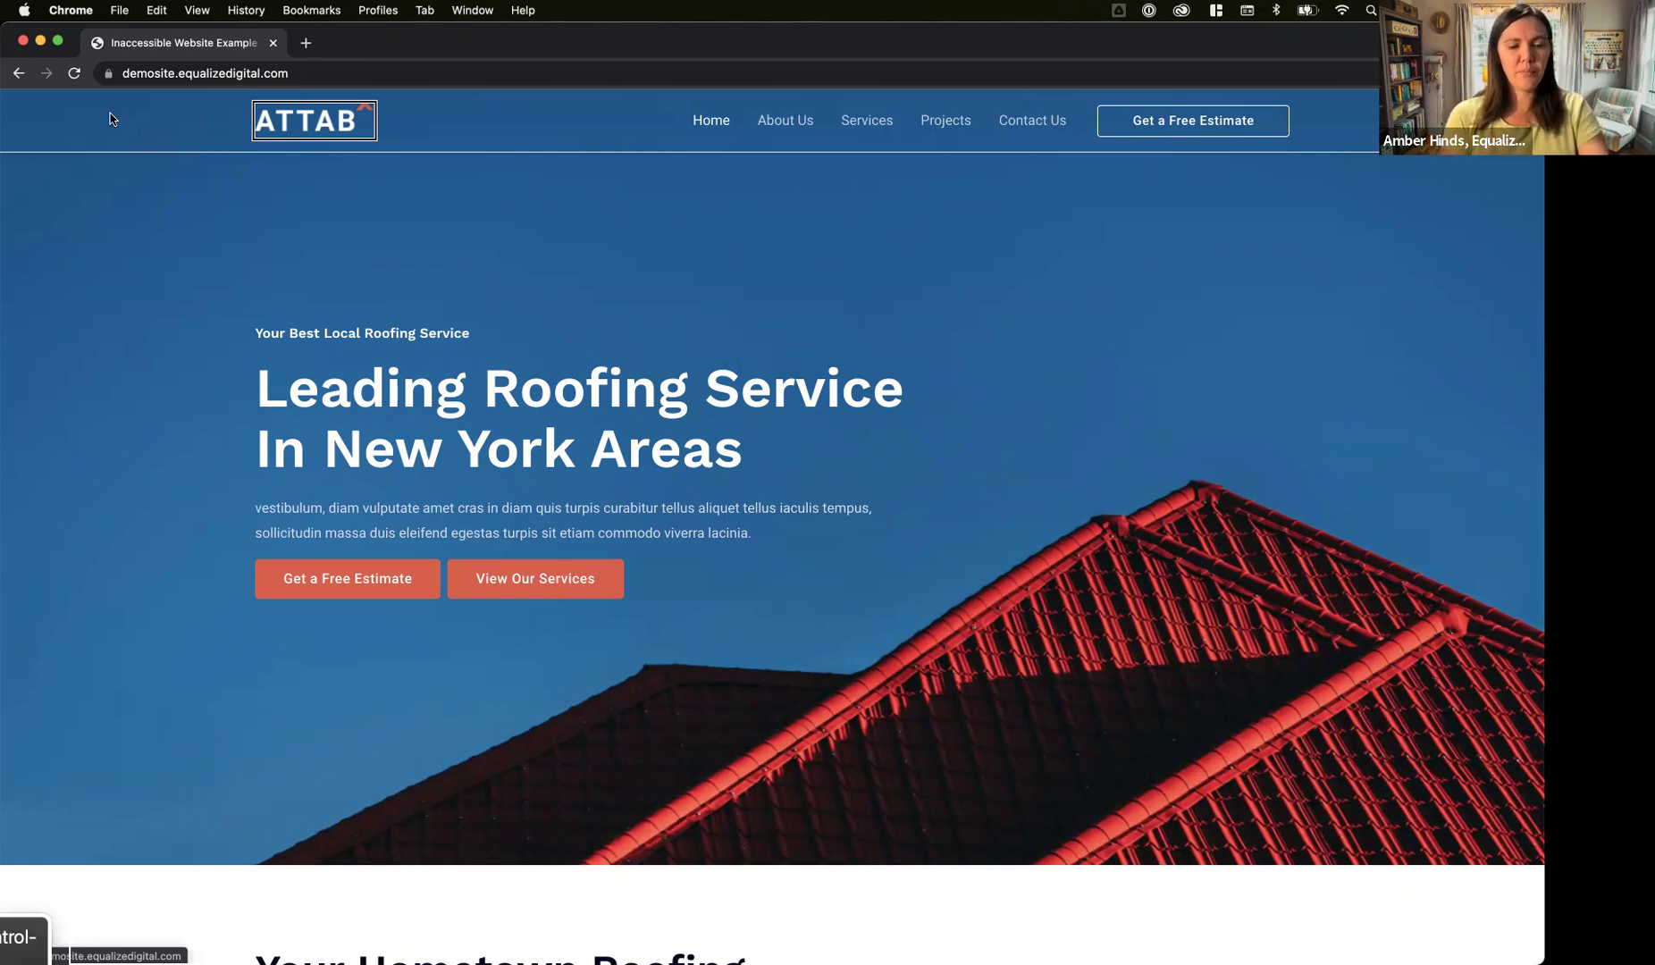
{"action": "key", "text": "Tab"}
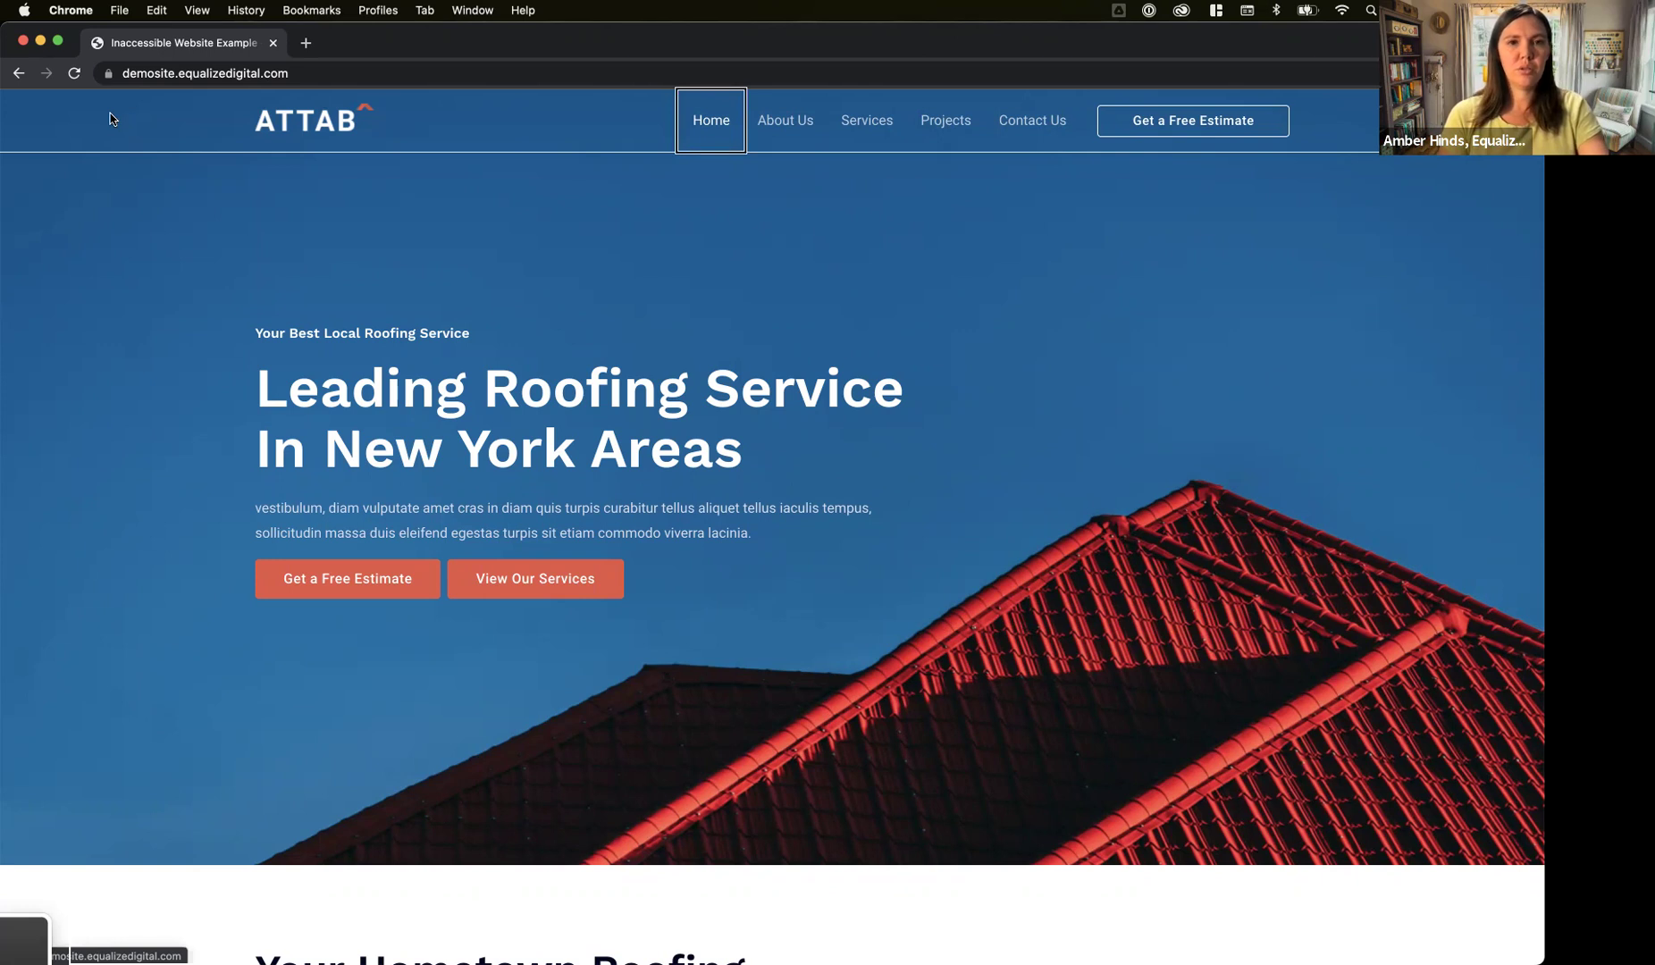
{"action": "key", "text": "Tab"}
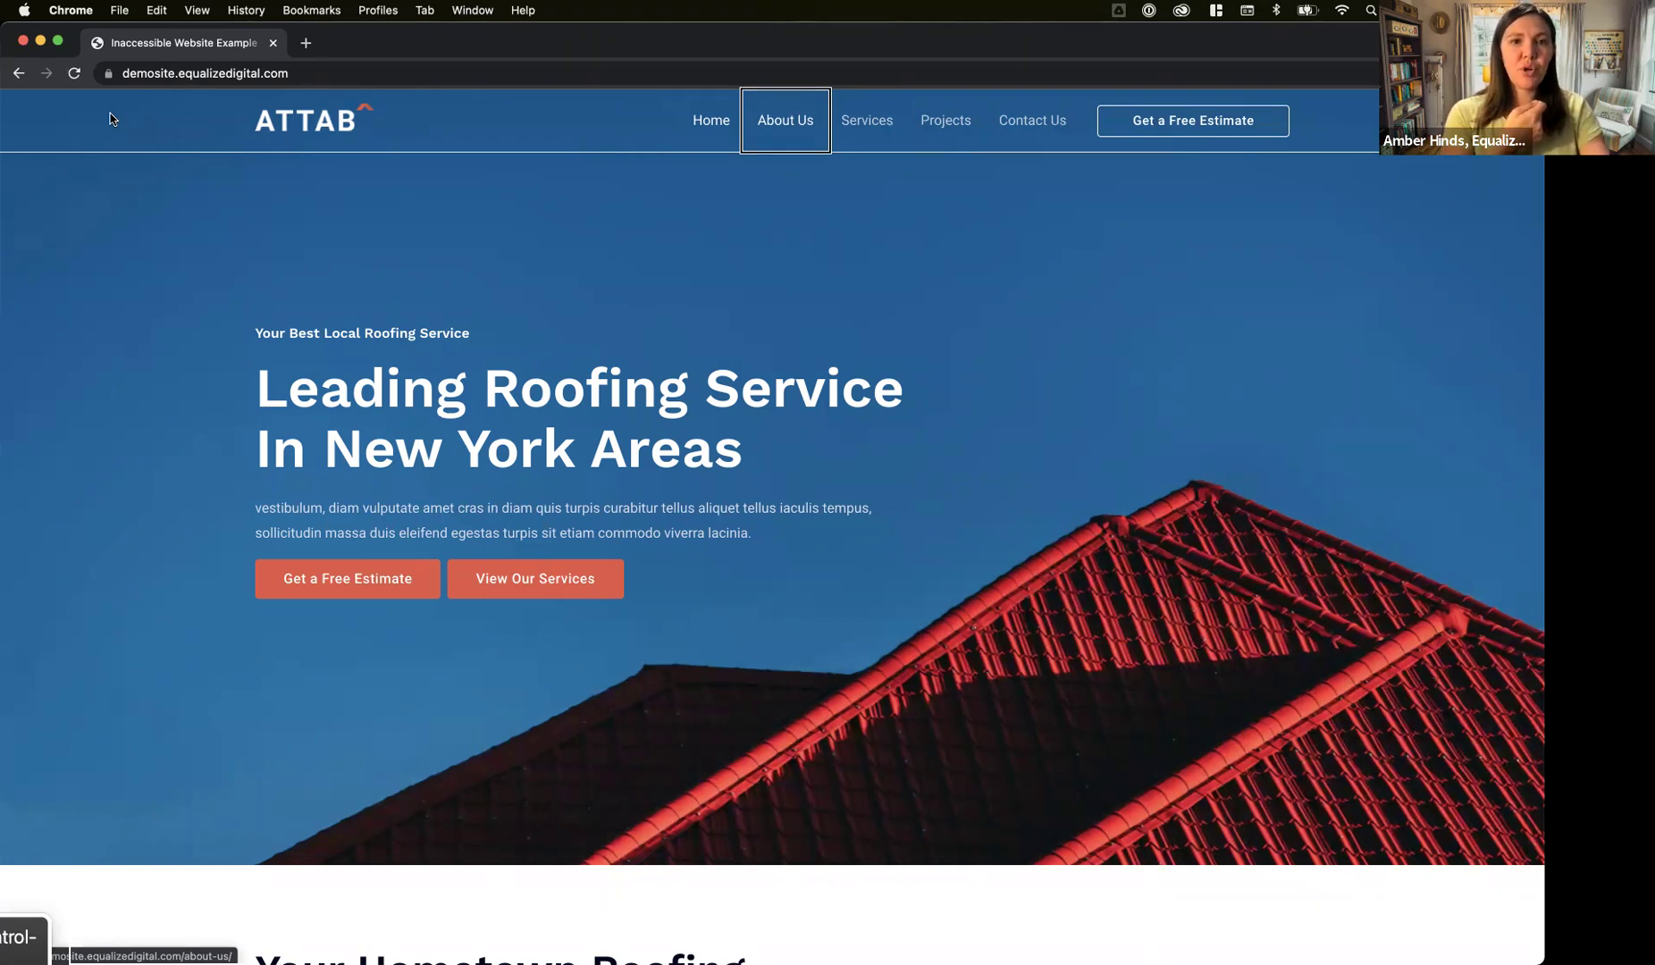
{"action": "key", "text": "Tab"}
- Open the About Us page and check VoiceOver's focus order from the logo through the navigation links to Projects
{"action": "left_click", "coordinate": [758, 141]}
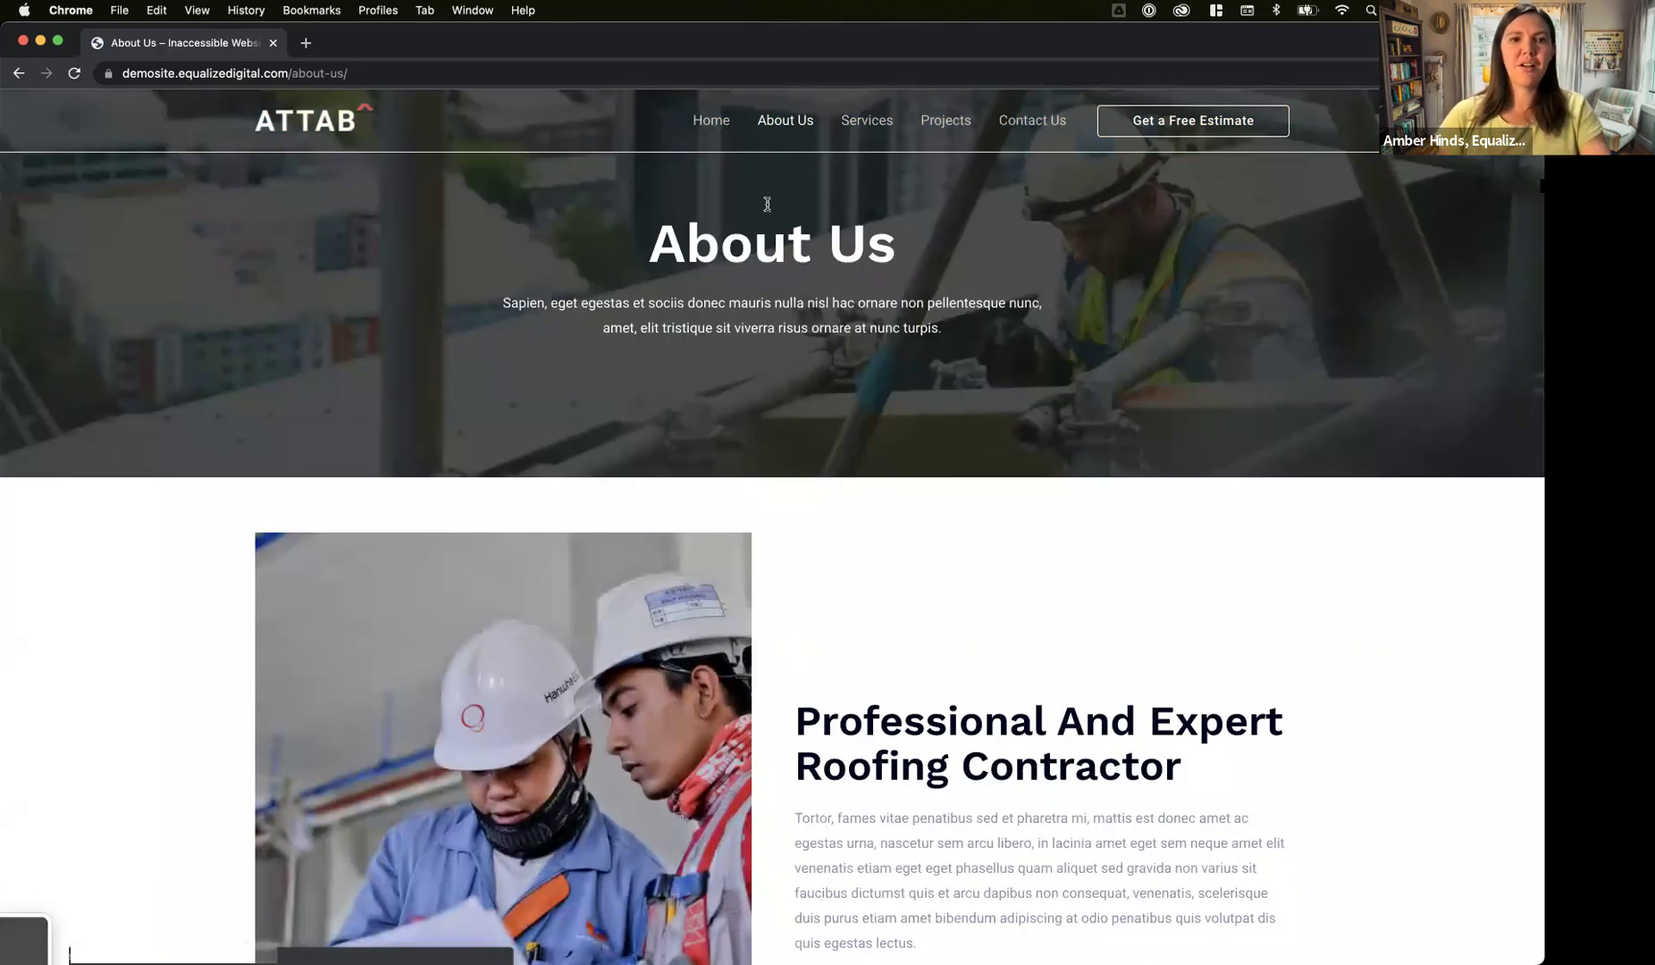
{"action": "key", "text": "Tab"}
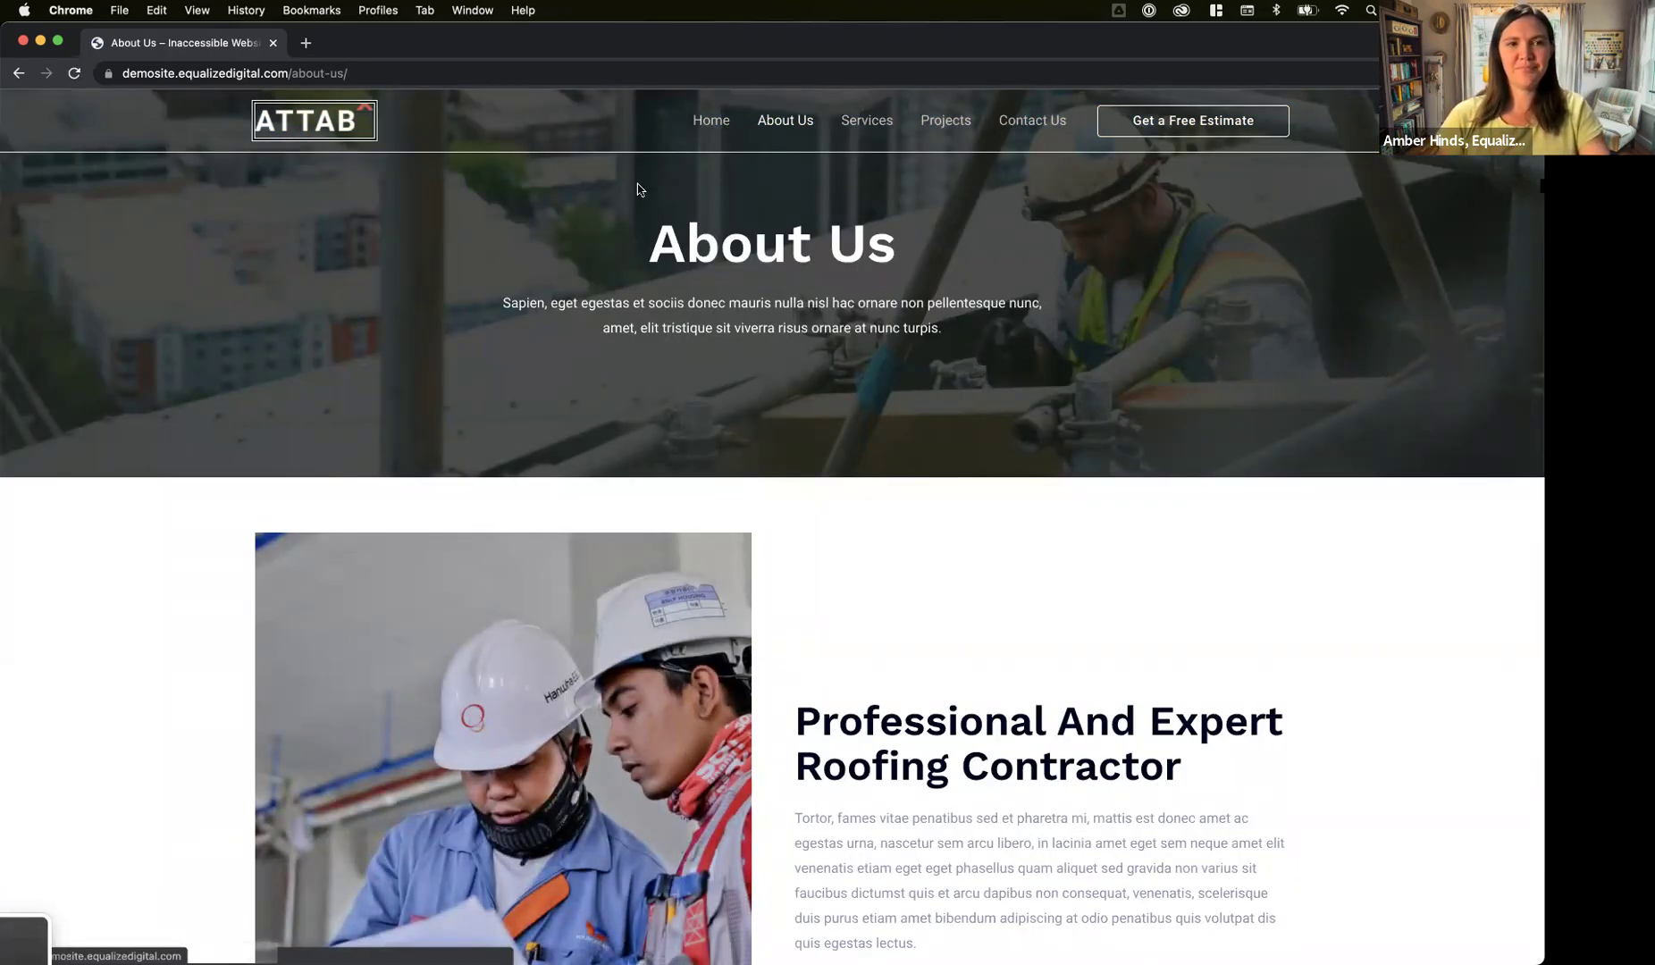
{"action": "key", "text": "Tab"}
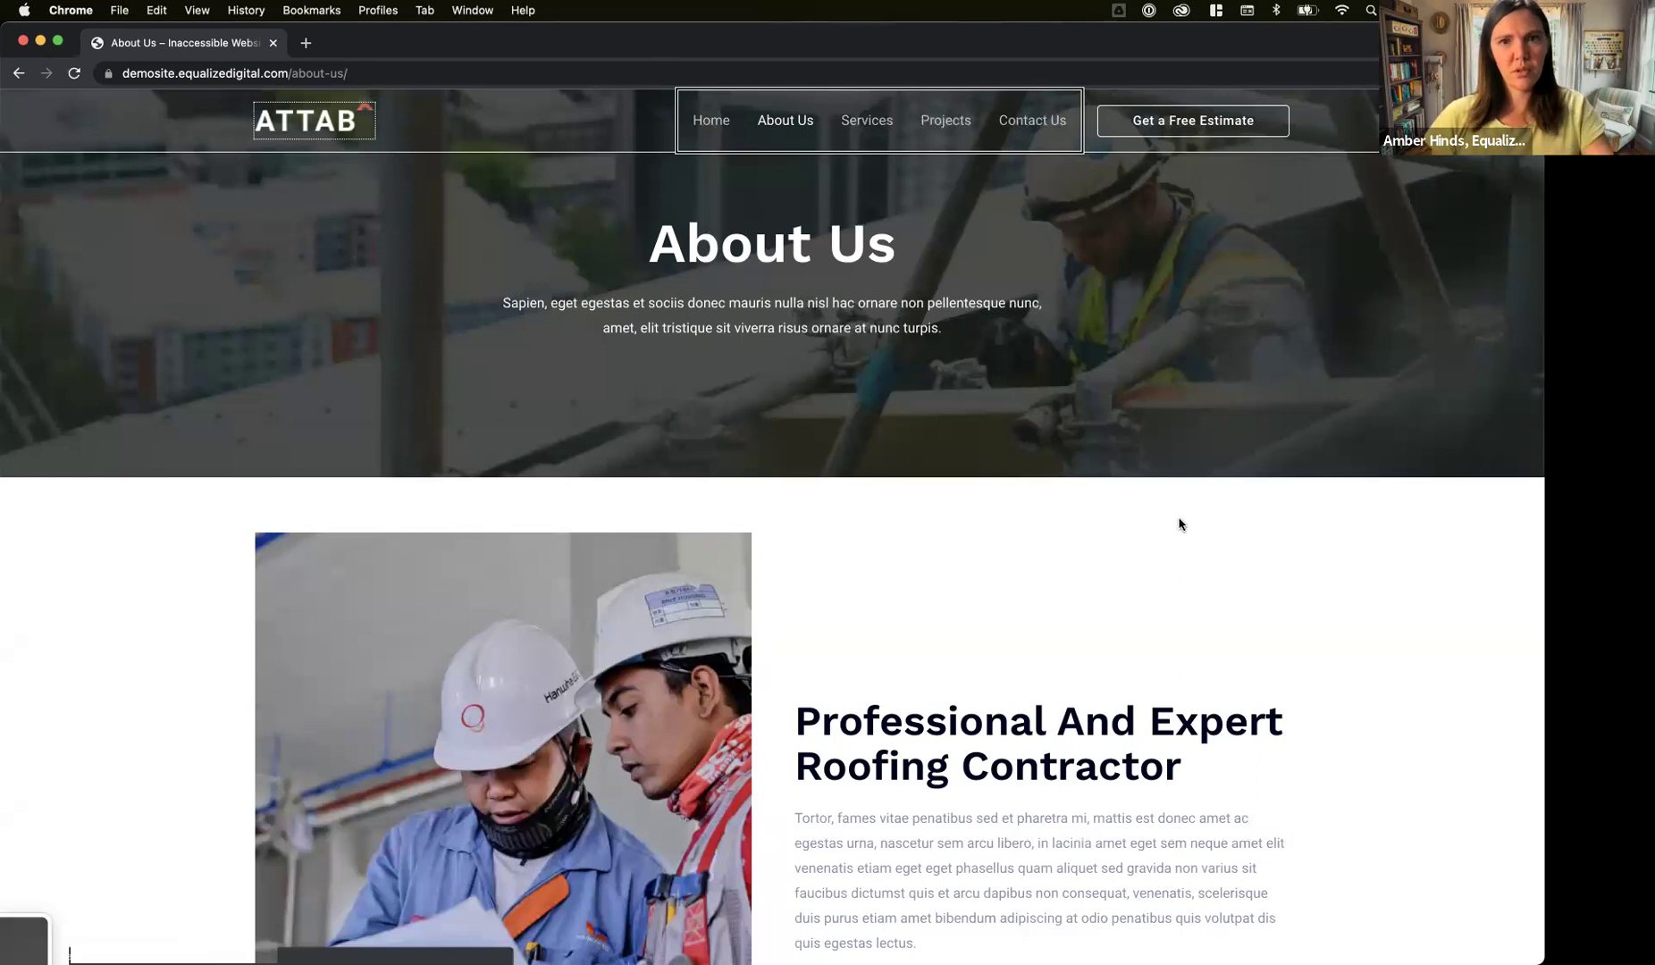
{"action": "key", "text": "Tab"}
{"action": "key", "text": "Tab"}
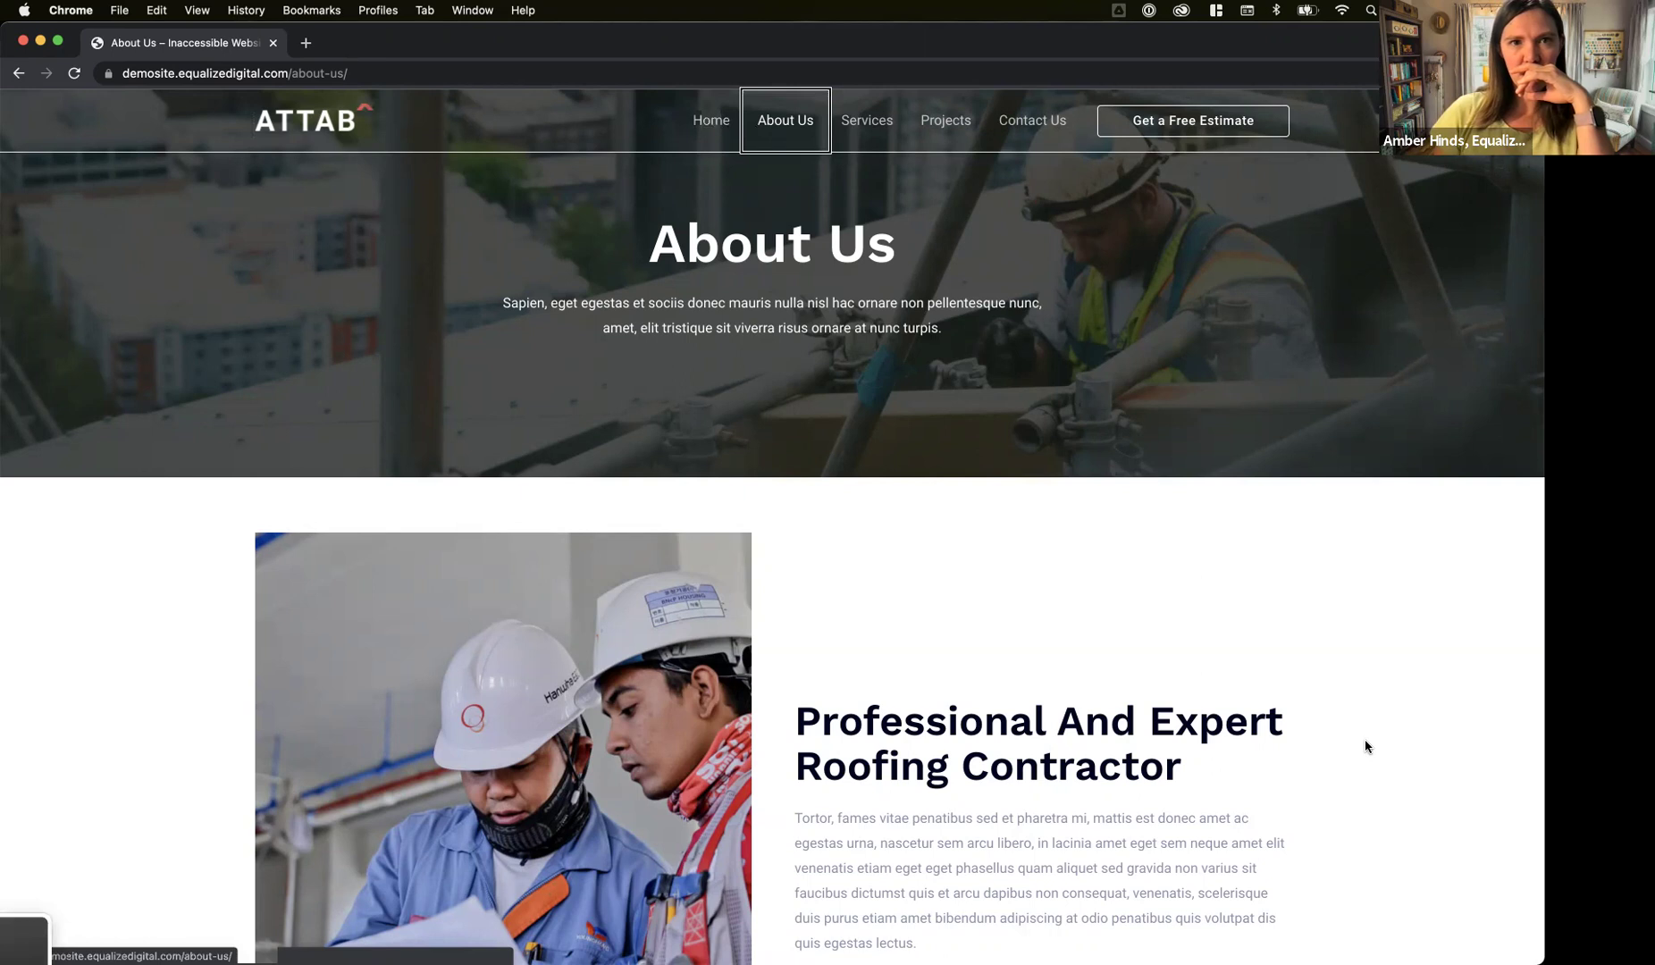
{"action": "key", "text": "Tab"}
{"action": "key", "text": "Tab"}
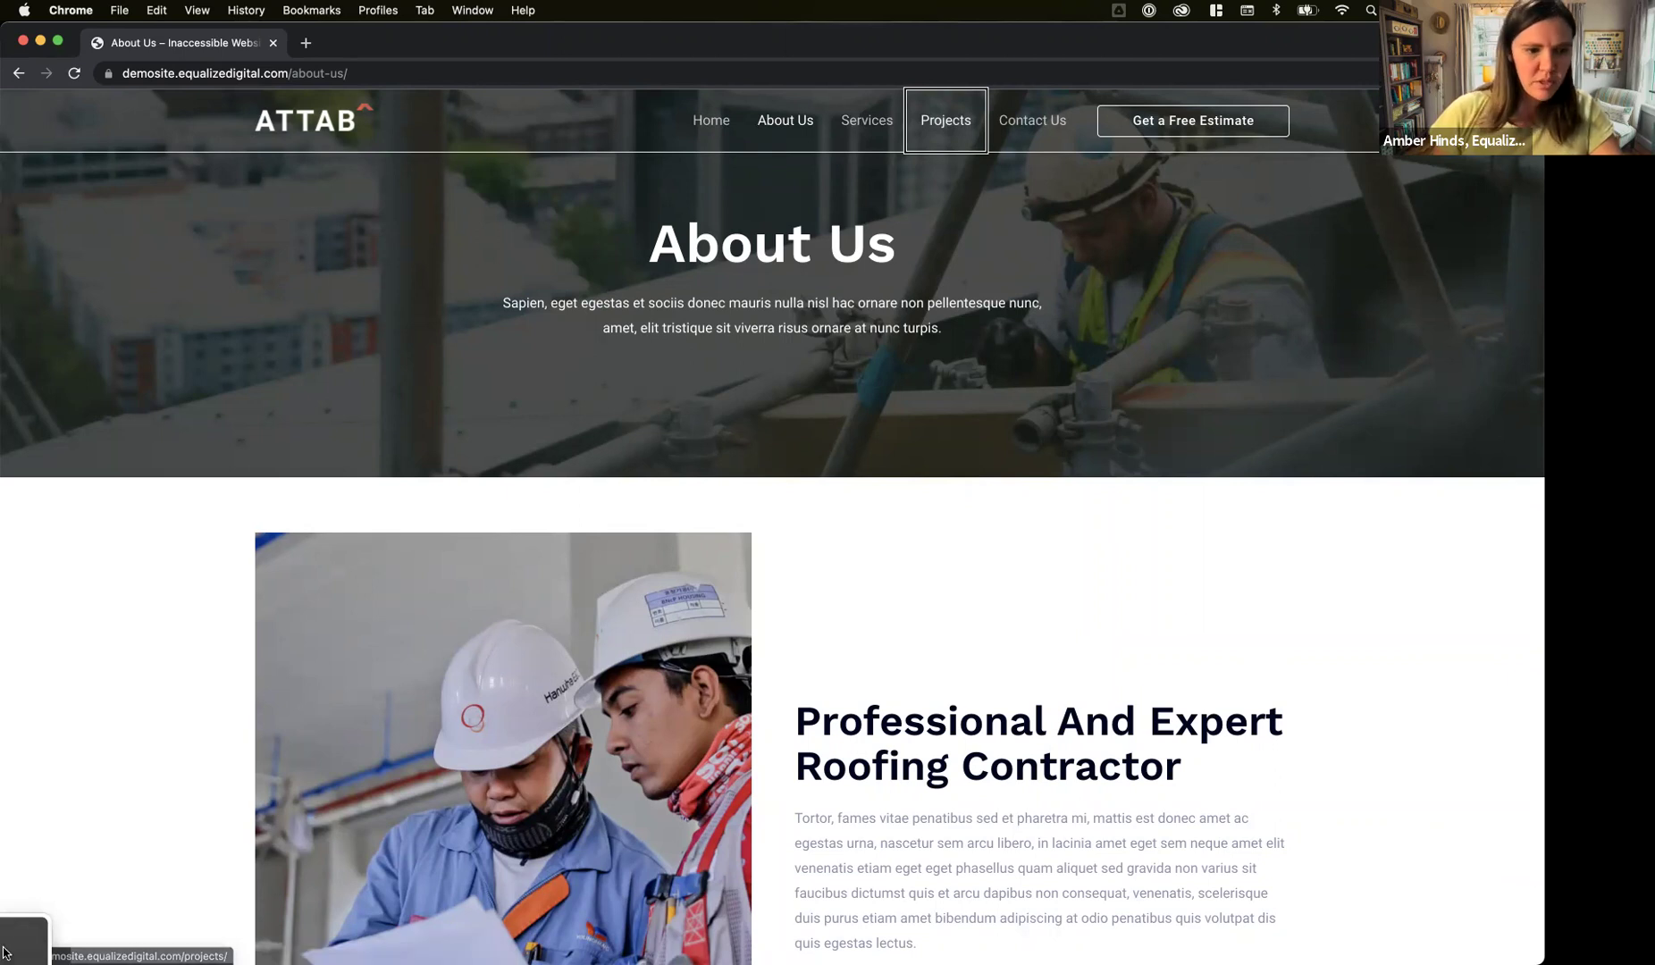
- With VoiceOver running, move keyboard focus backward from Projects to the site logo and open the homepage through it
{"action": "key", "text": "super+F5"}
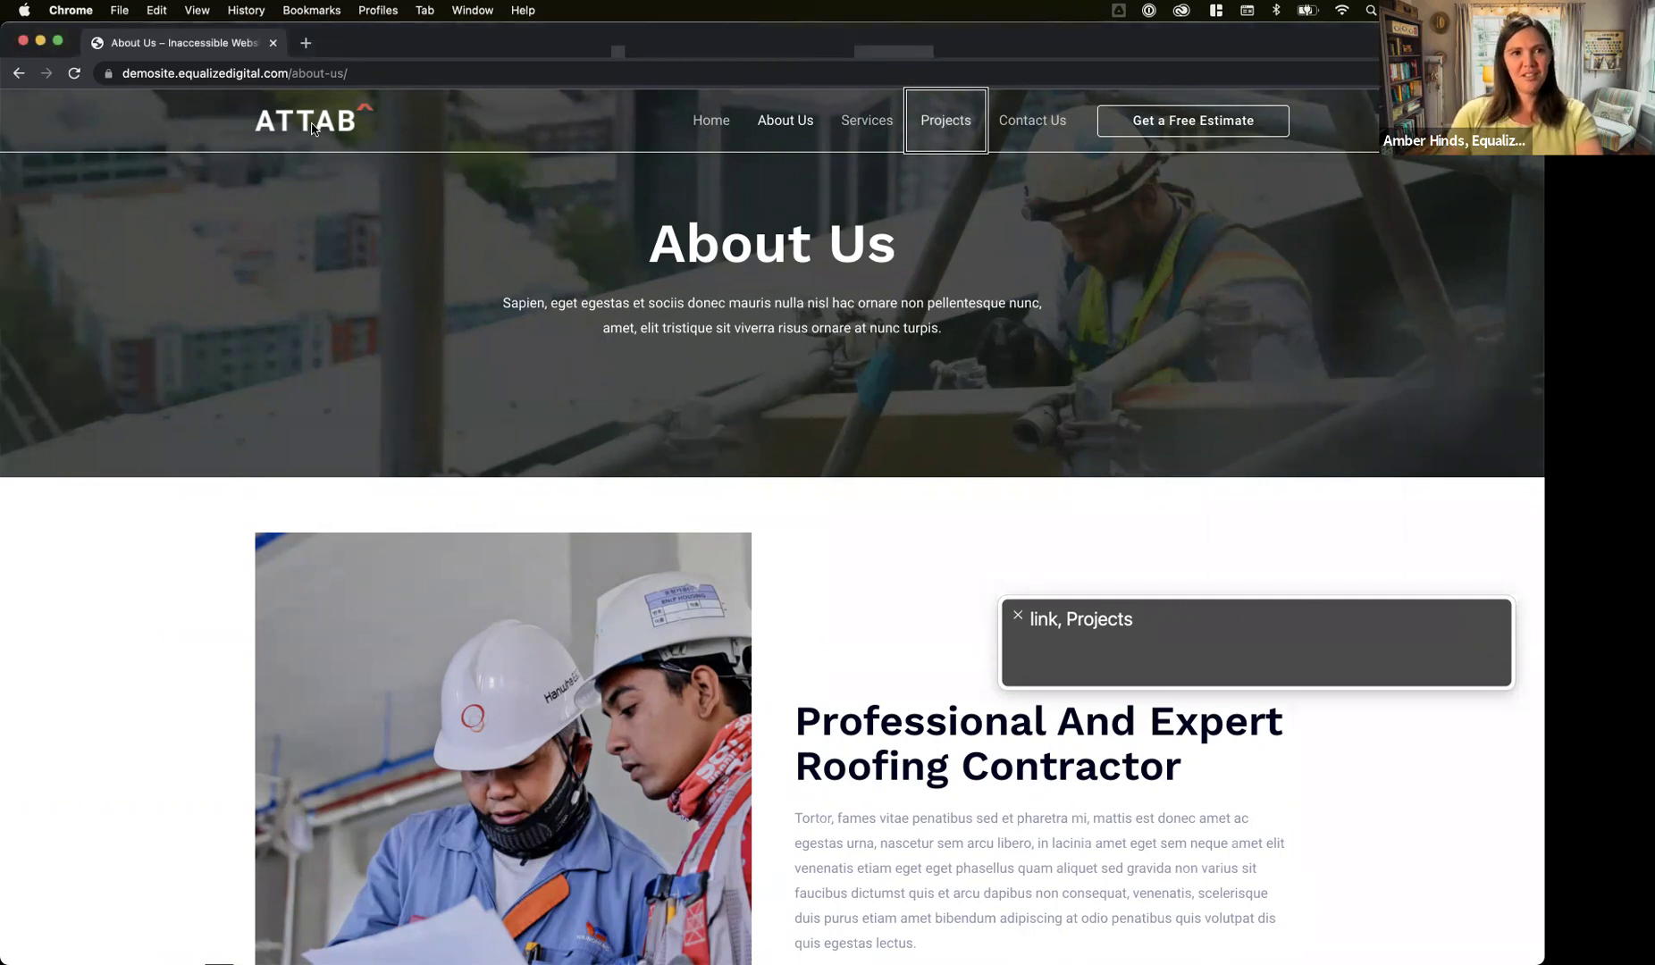
{"action": "key", "text": "shift+Tab"}
{"action": "key", "text": "shift+Tab"}
{"action": "key", "text": "shift+Tab"}
{"action": "key", "text": "shift+Tab"}
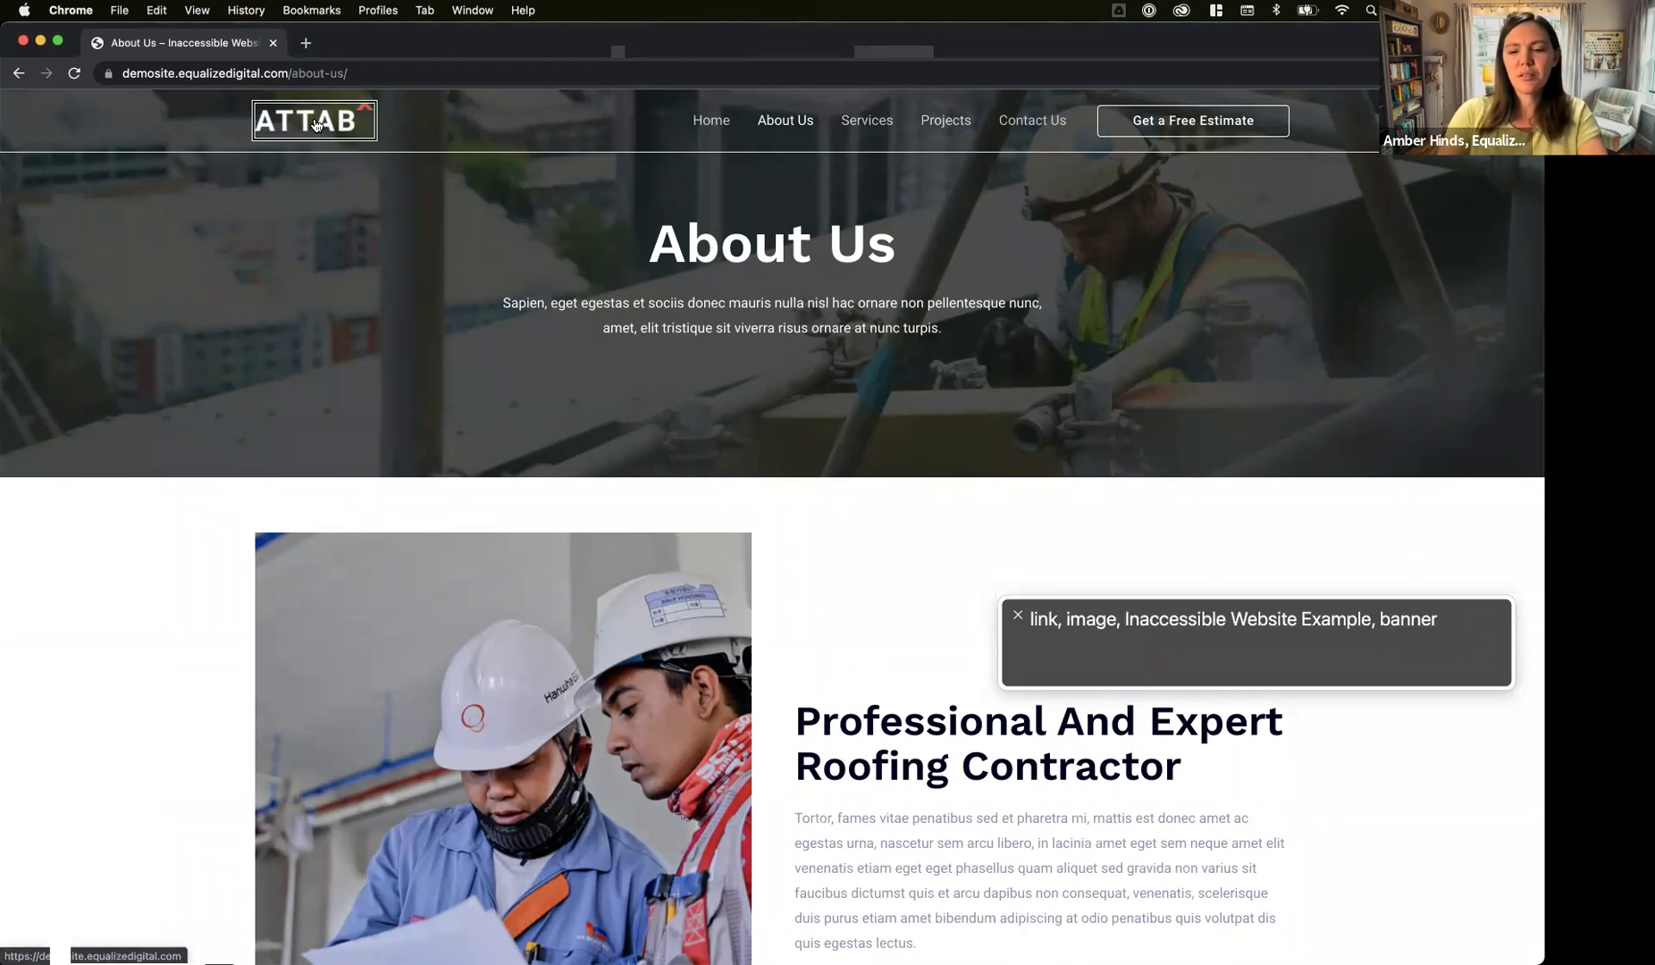
{"action": "key", "text": "Return"}
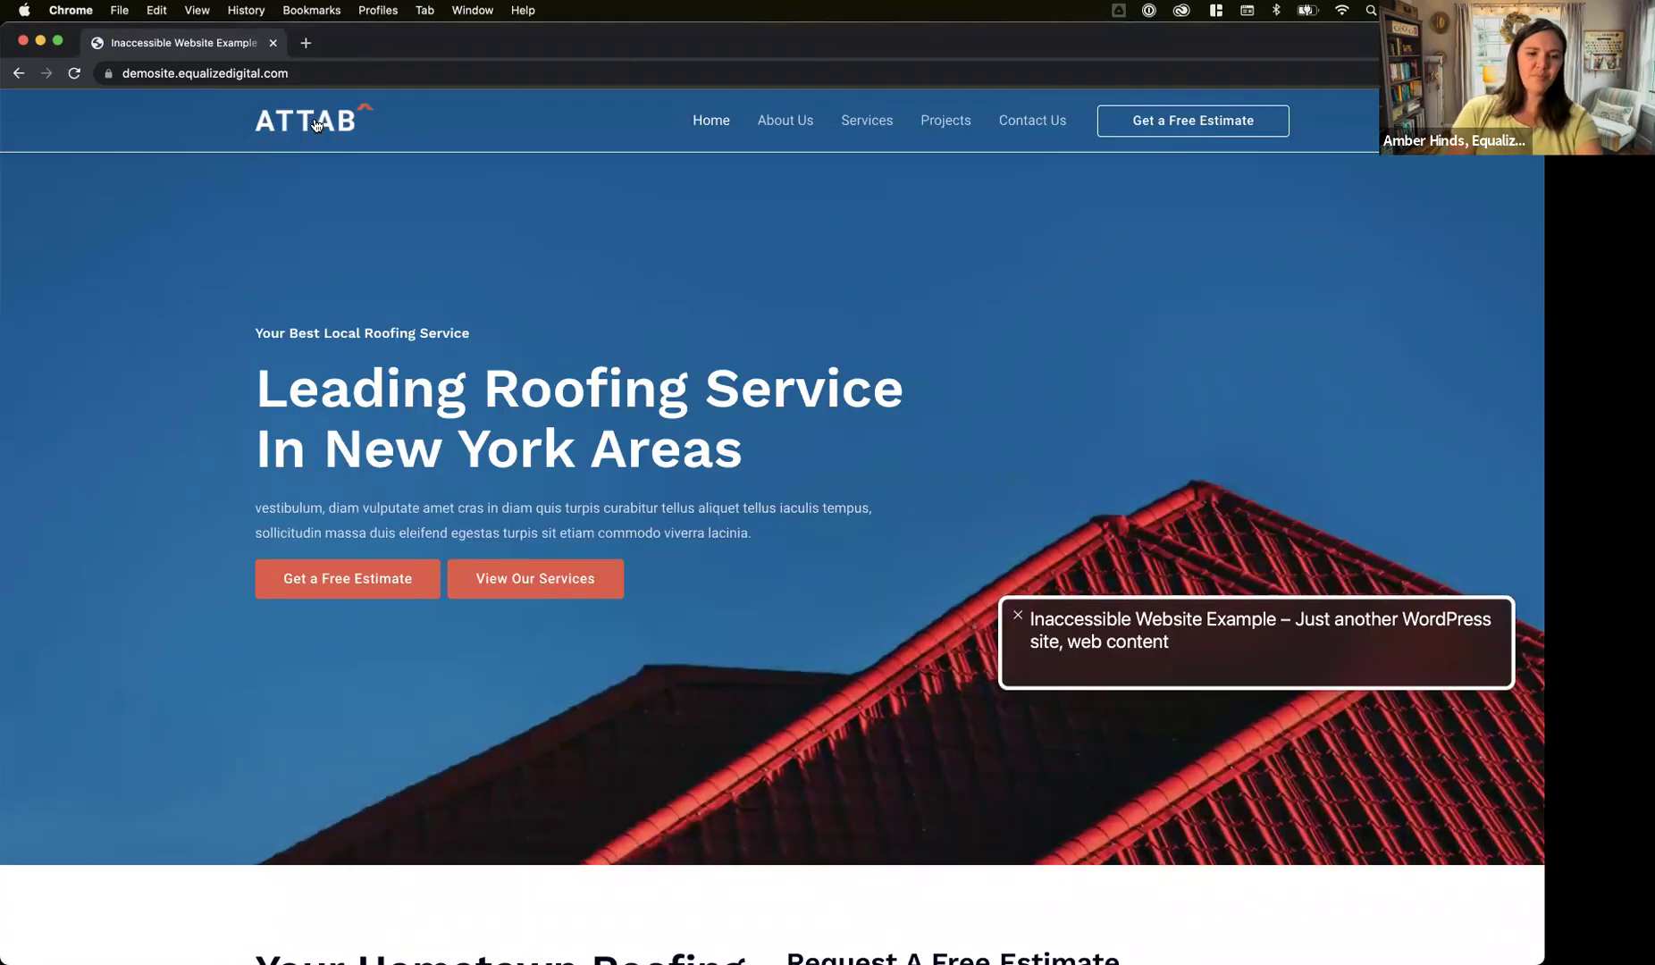
- Check how VoiceOver announces the homepage's skip link, logo, each navigation link and the header's Get a Free Estimate button
{"action": "key", "text": "Tab"}
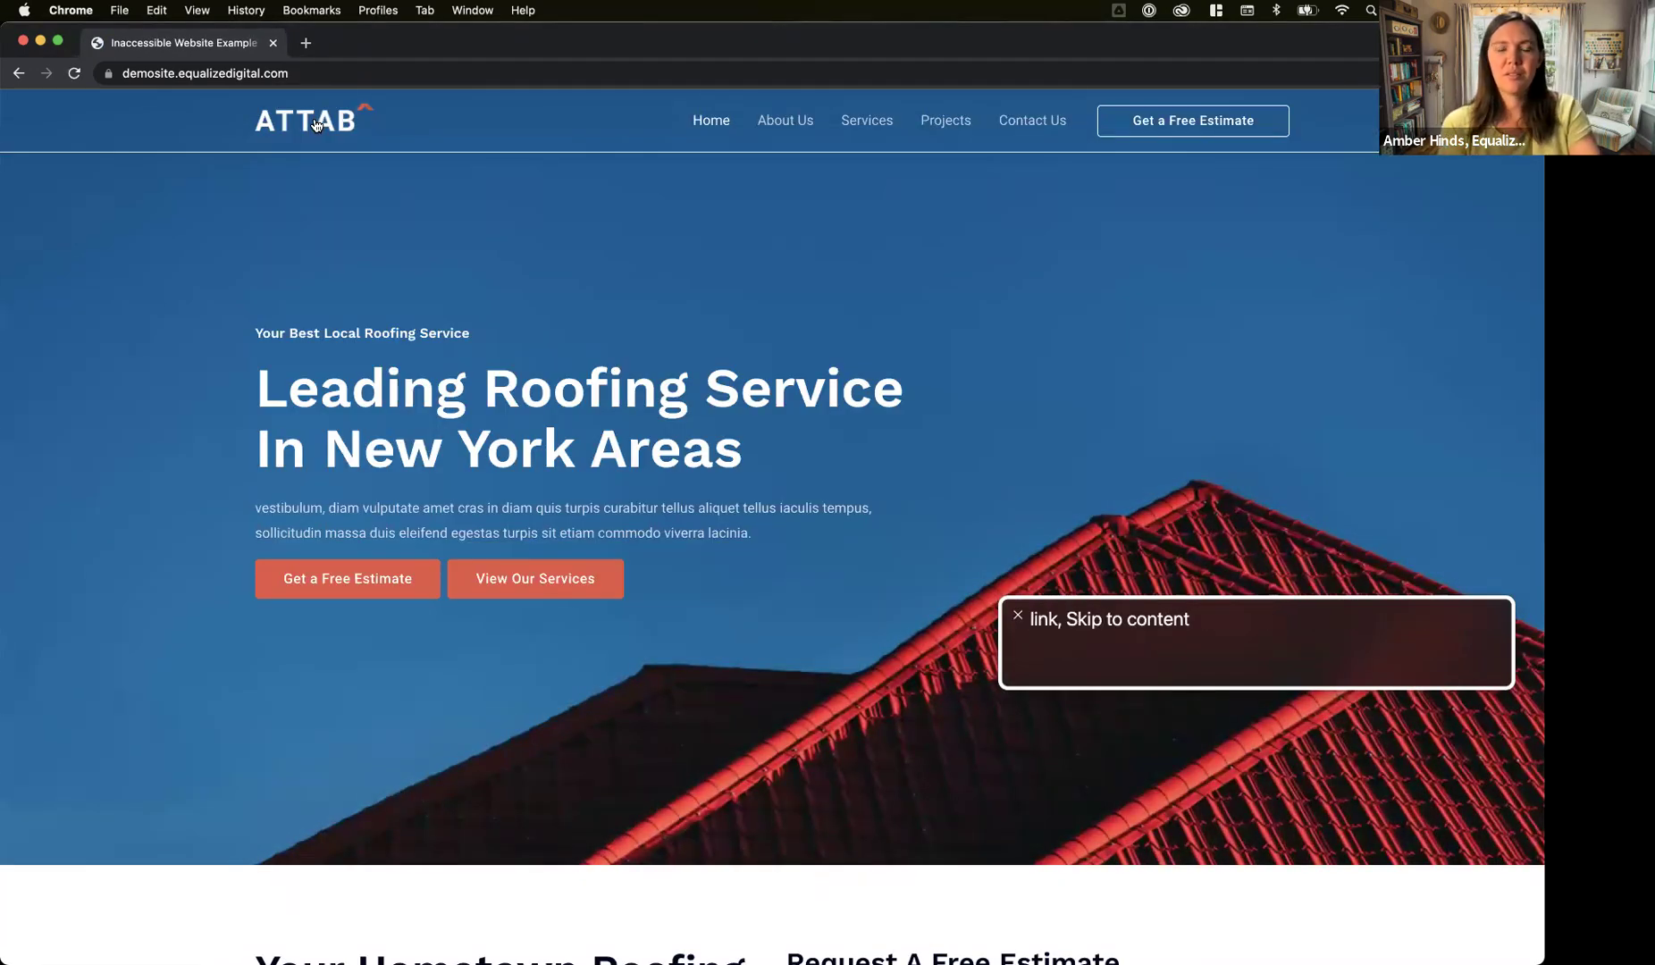
{"action": "key", "text": "Tab"}
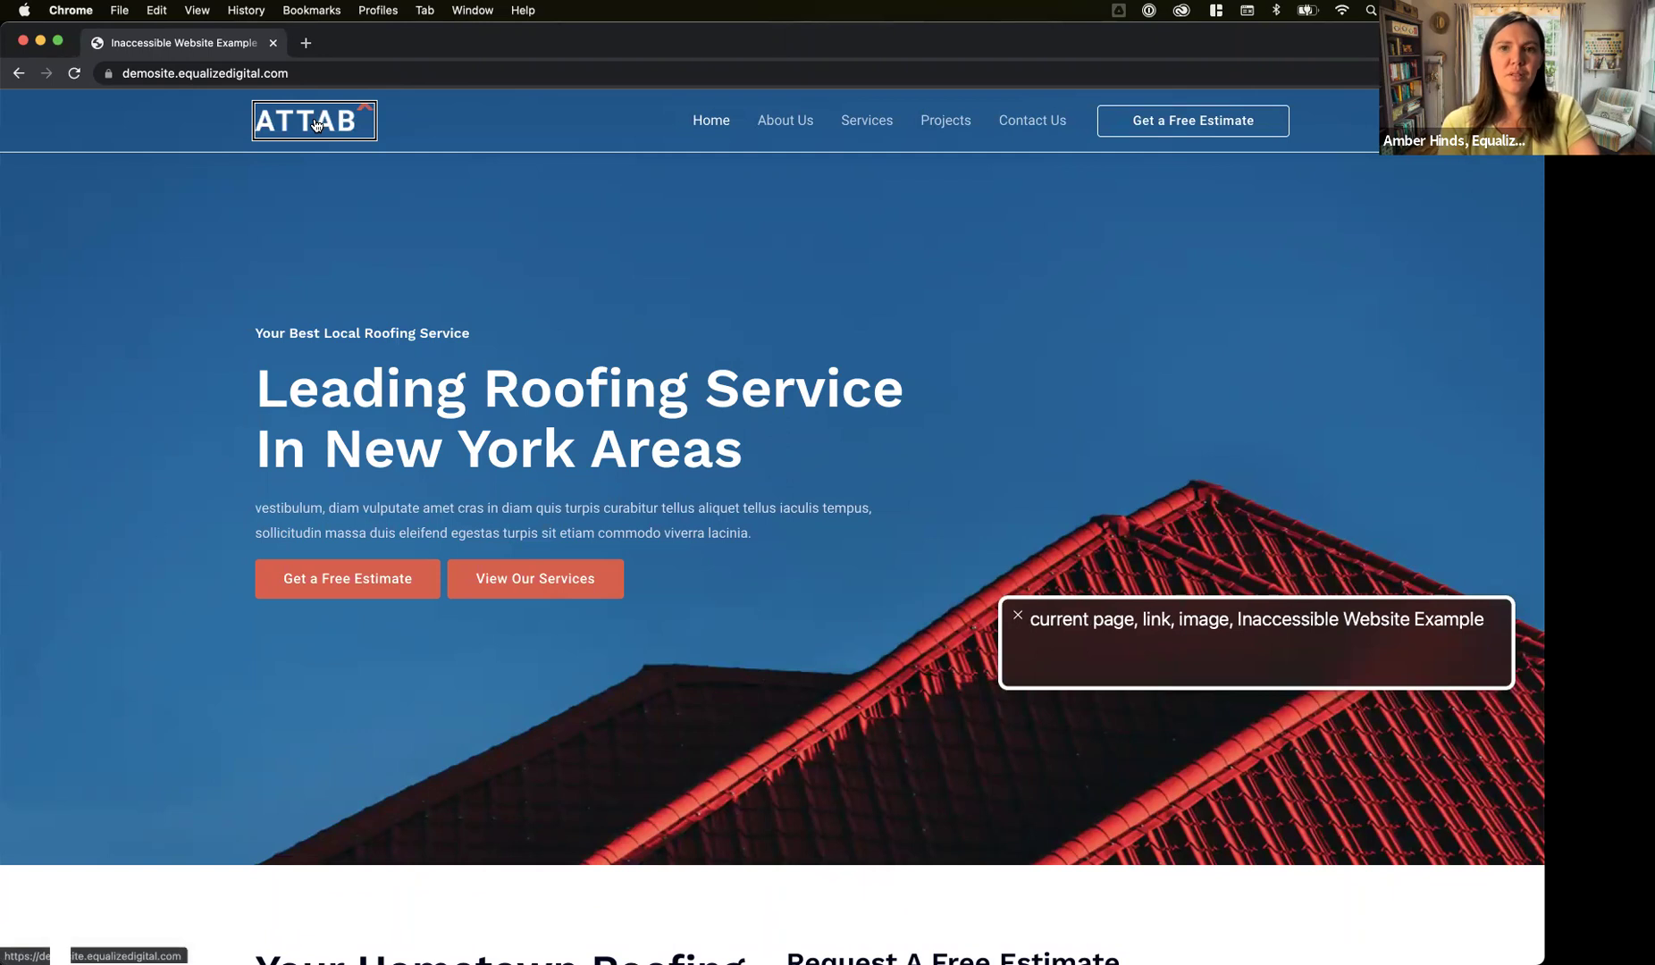
{"action": "key", "text": "ctrl+alt+Right"}
{"action": "key", "text": "ctrl+alt+Right"}
{"action": "key", "text": "ctrl+alt+Right"}
{"action": "key", "text": "ctrl+alt+Right"}
{"action": "key", "text": "ctrl+alt+Right"}
{"action": "key", "text": "ctrl+alt+Right"}
{"action": "key", "text": "ctrl+alt+Right"}
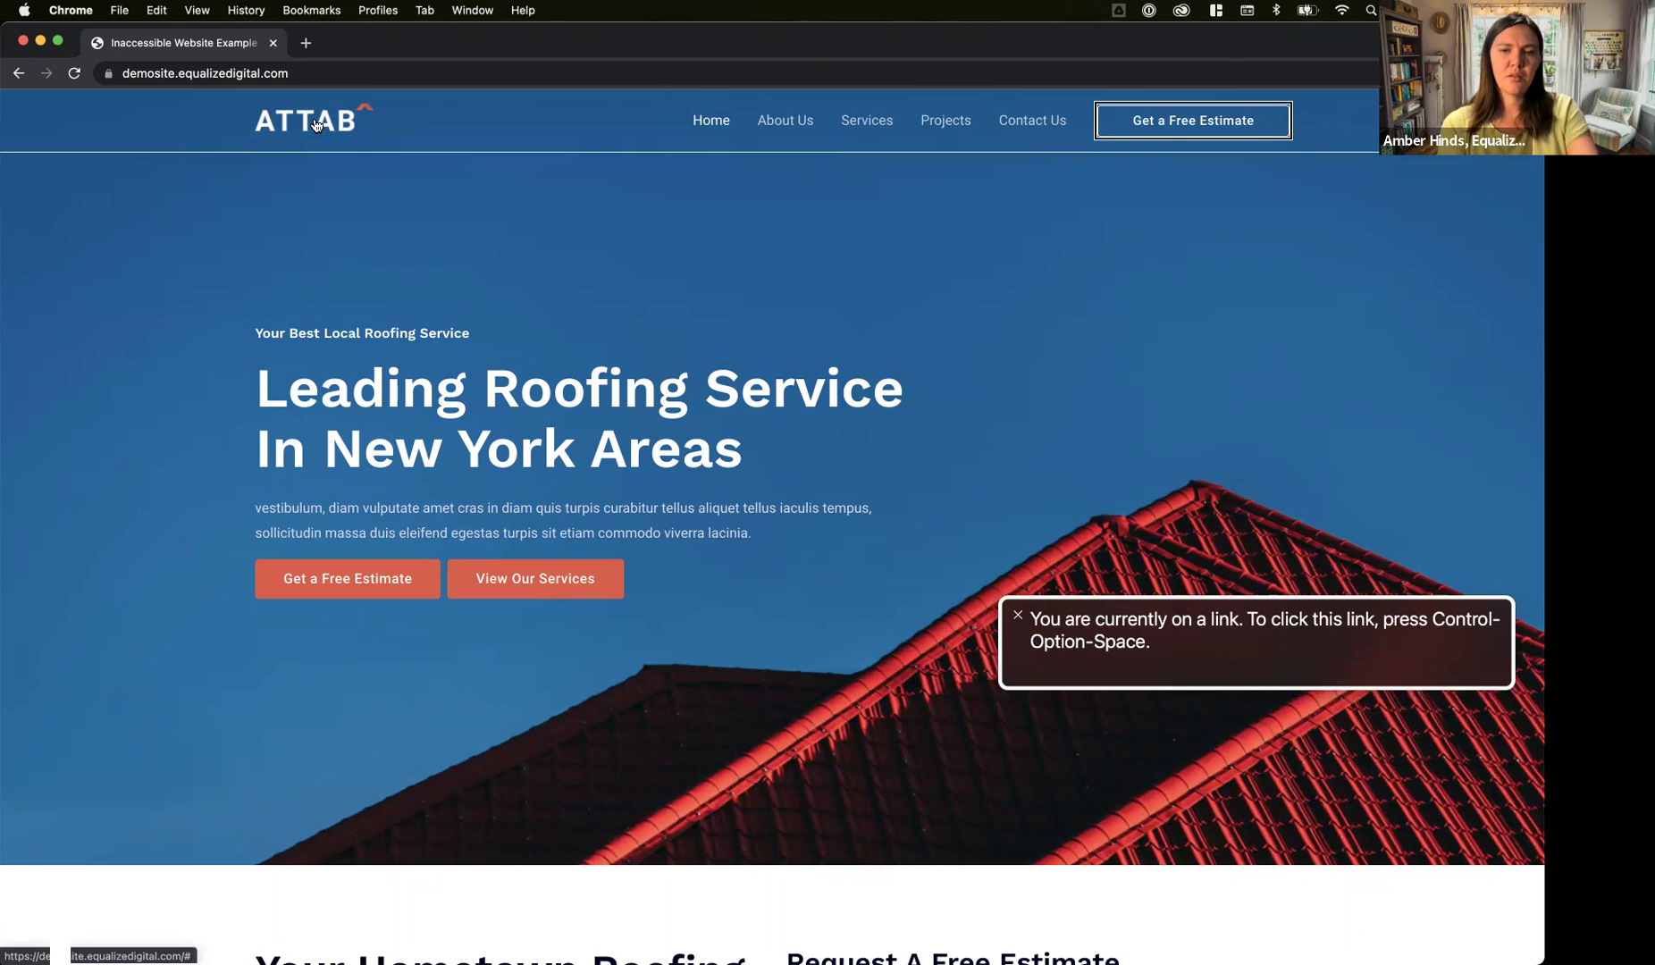
- Check how VoiceOver announces the View Our Services button and the estimate form's Full name and Active email fields
{"action": "key", "text": "Tab"}
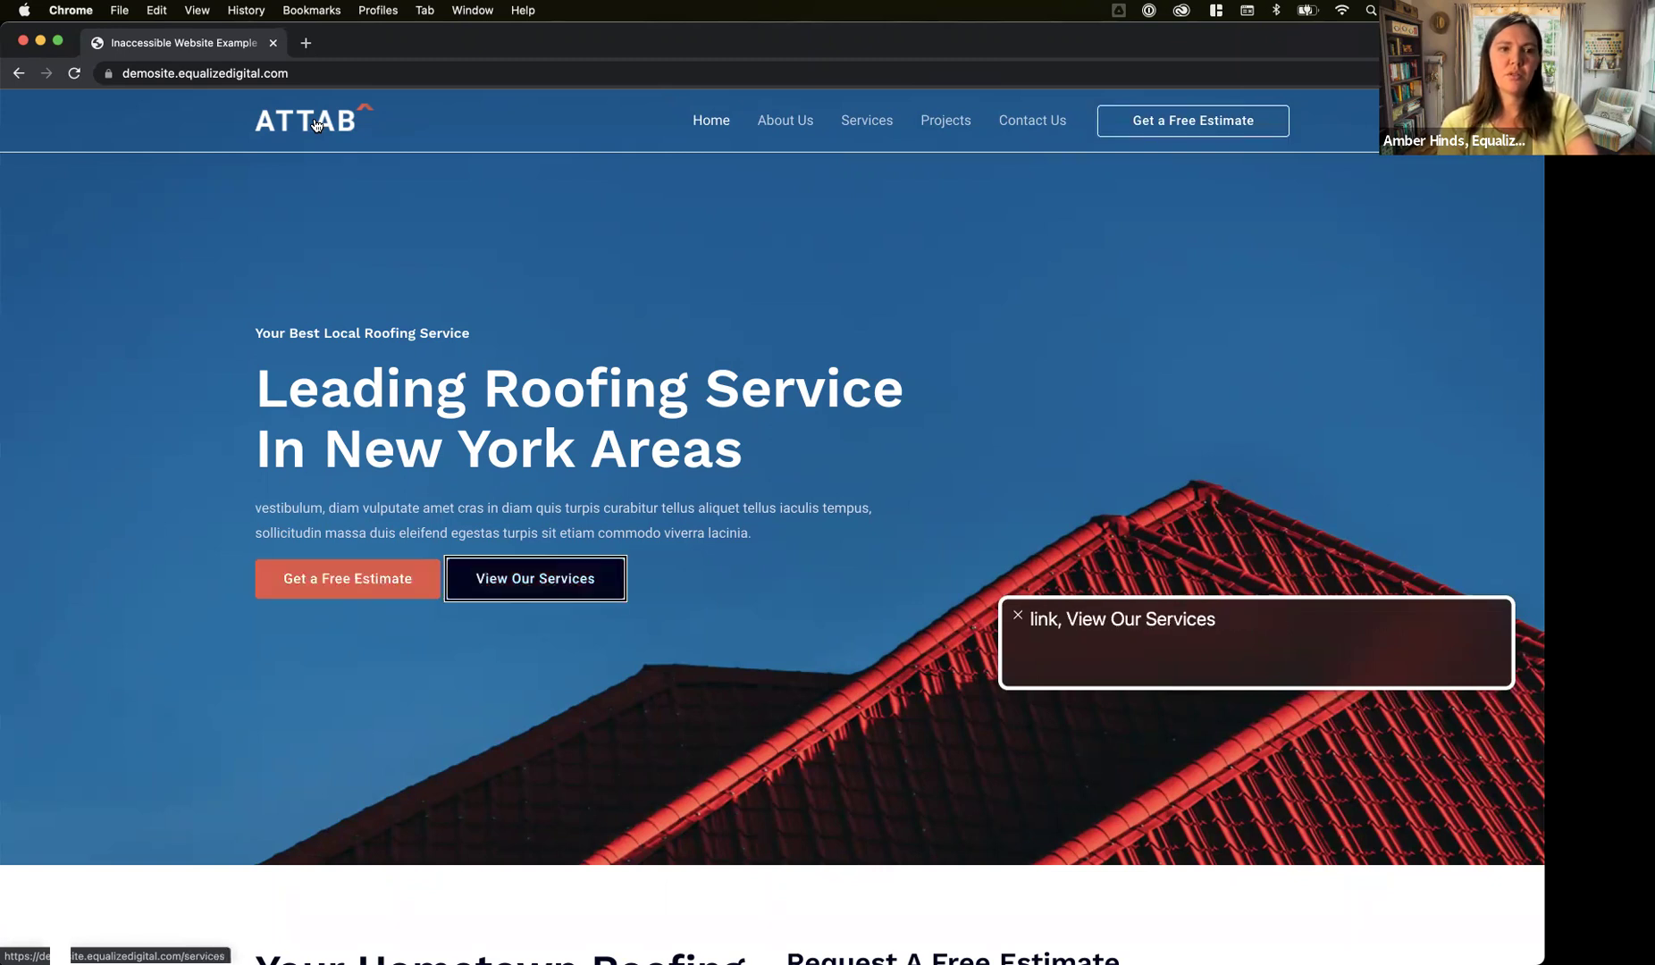
{"action": "key", "text": "Tab"}
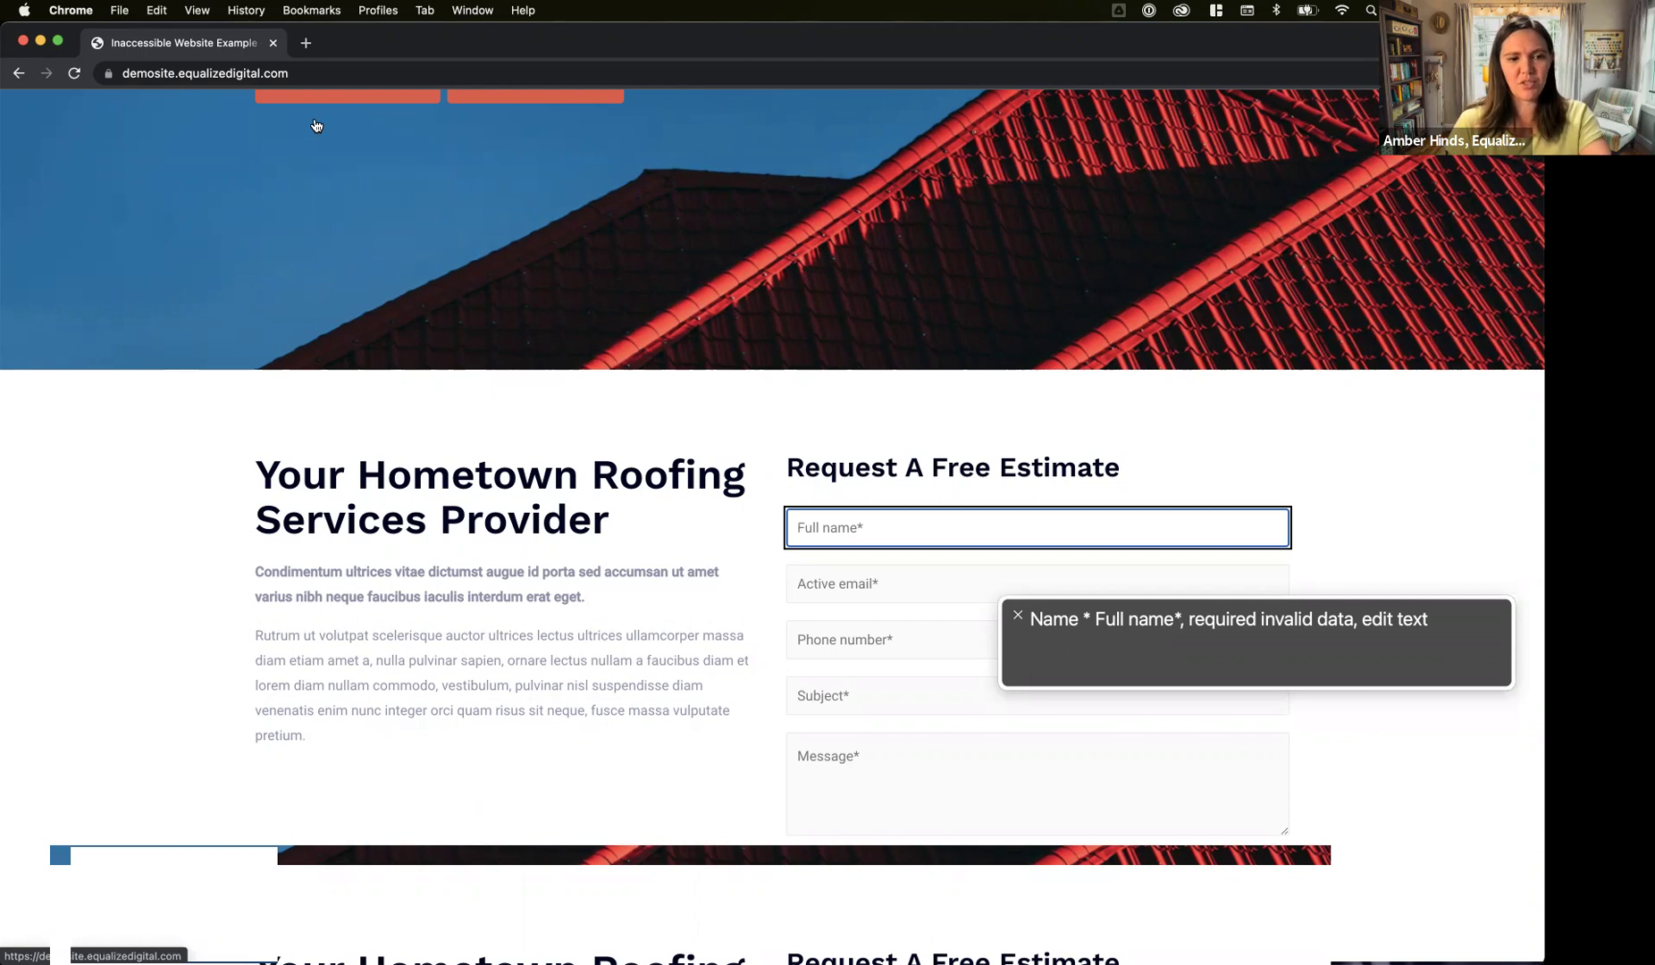
{"action": "key", "text": "Tab"}
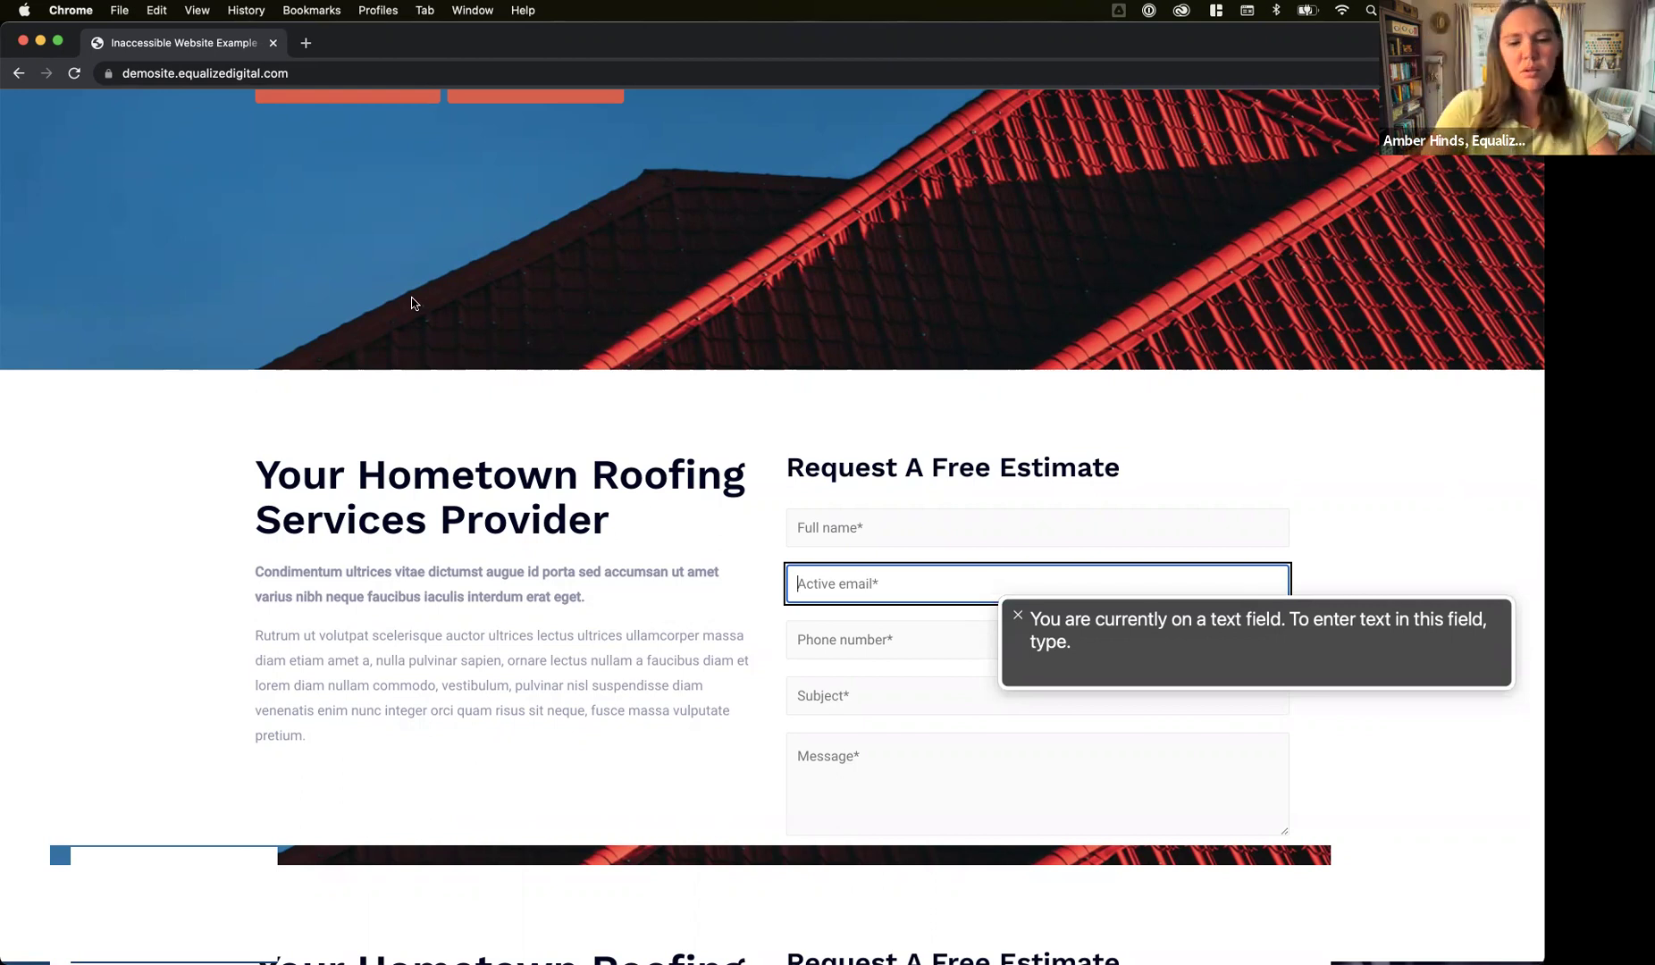
- Examine VoiceOver's on-screen options for Typing Echo, Text Attributes and Punctuation, and close them
{"action": "key", "text": "ctrl+alt+v"}
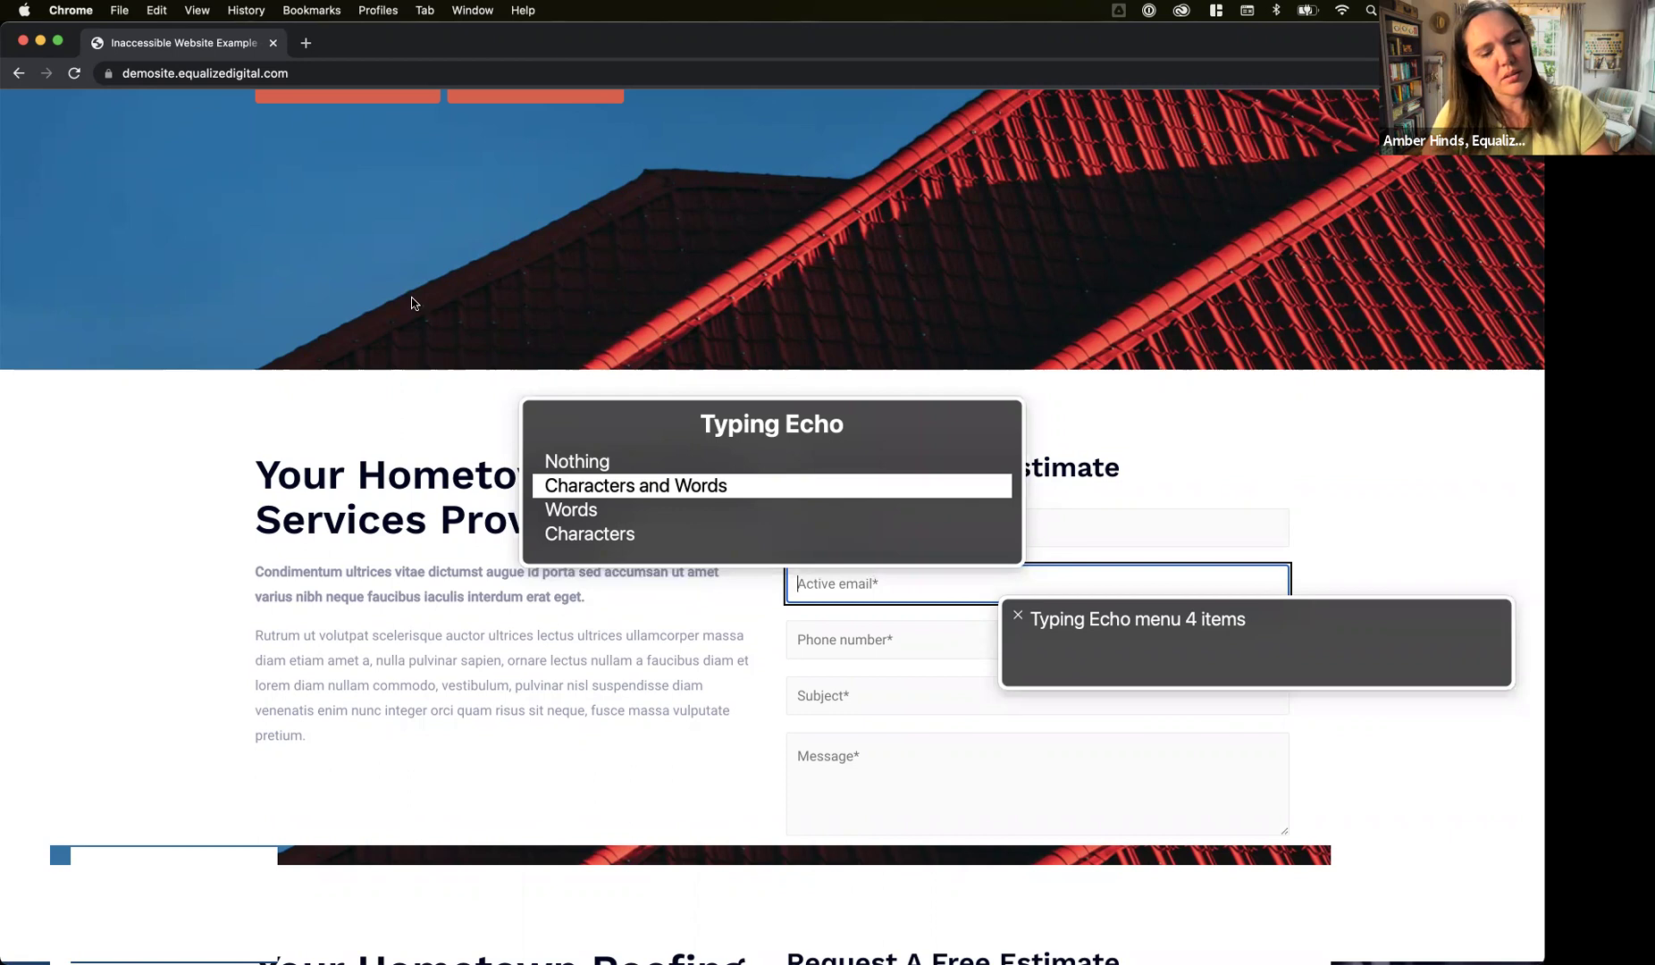
{"action": "key", "text": "Right"}
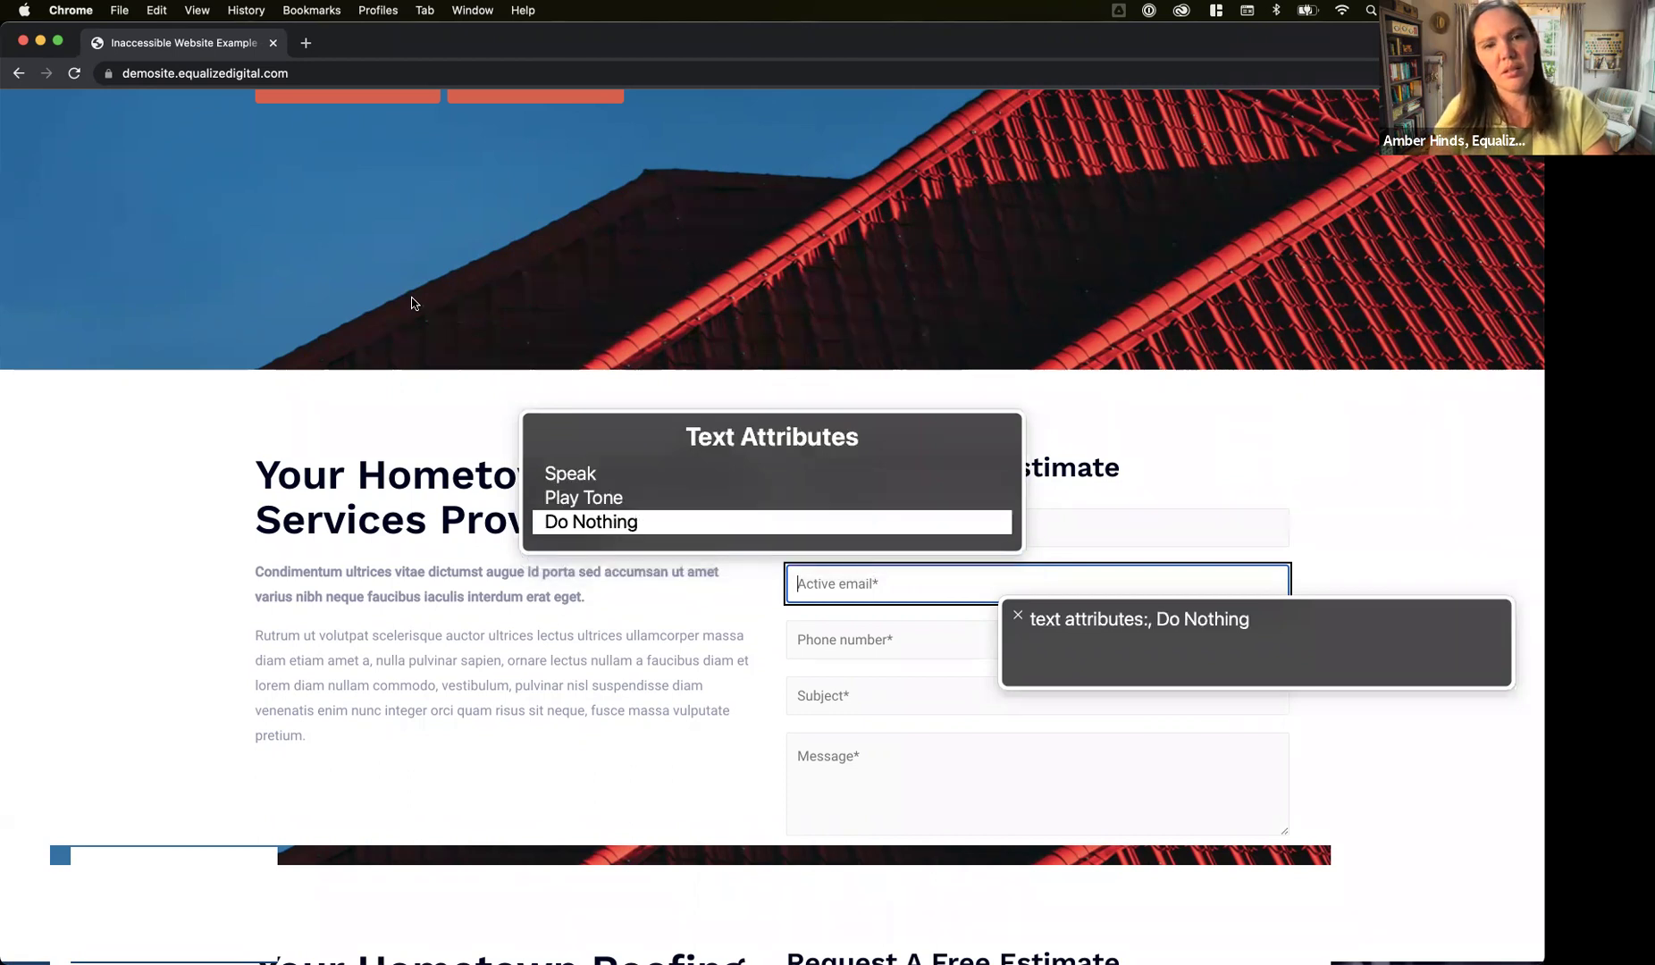
{"action": "key", "text": "Left"}
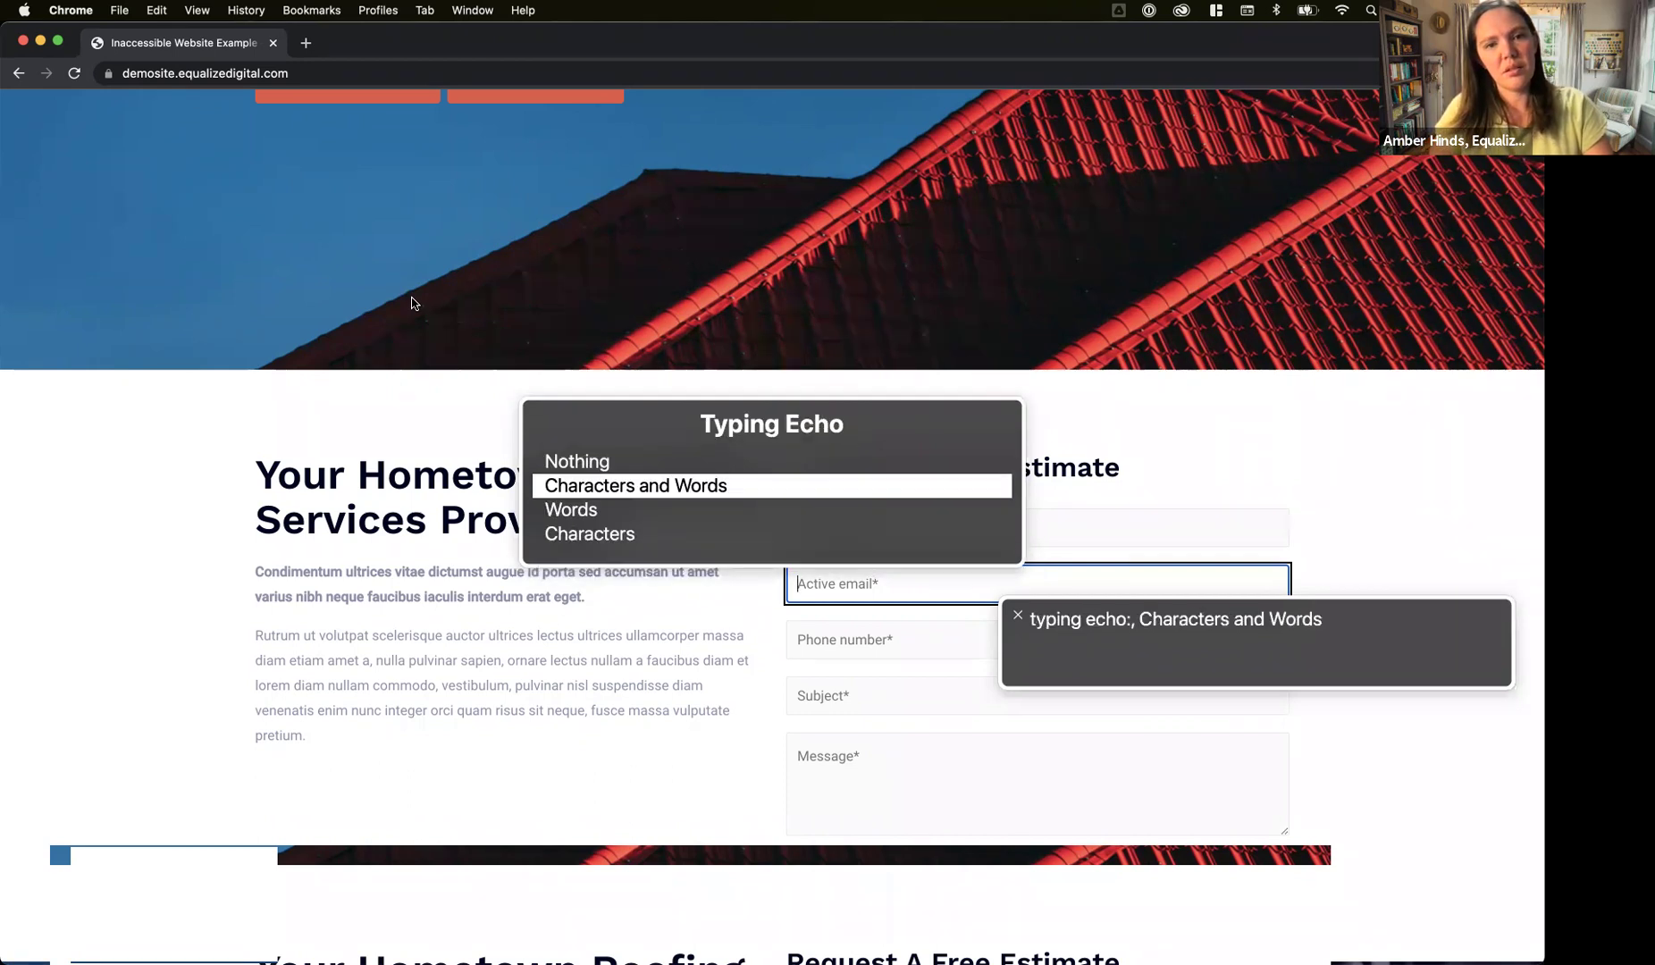
{"action": "key", "text": "Left"}
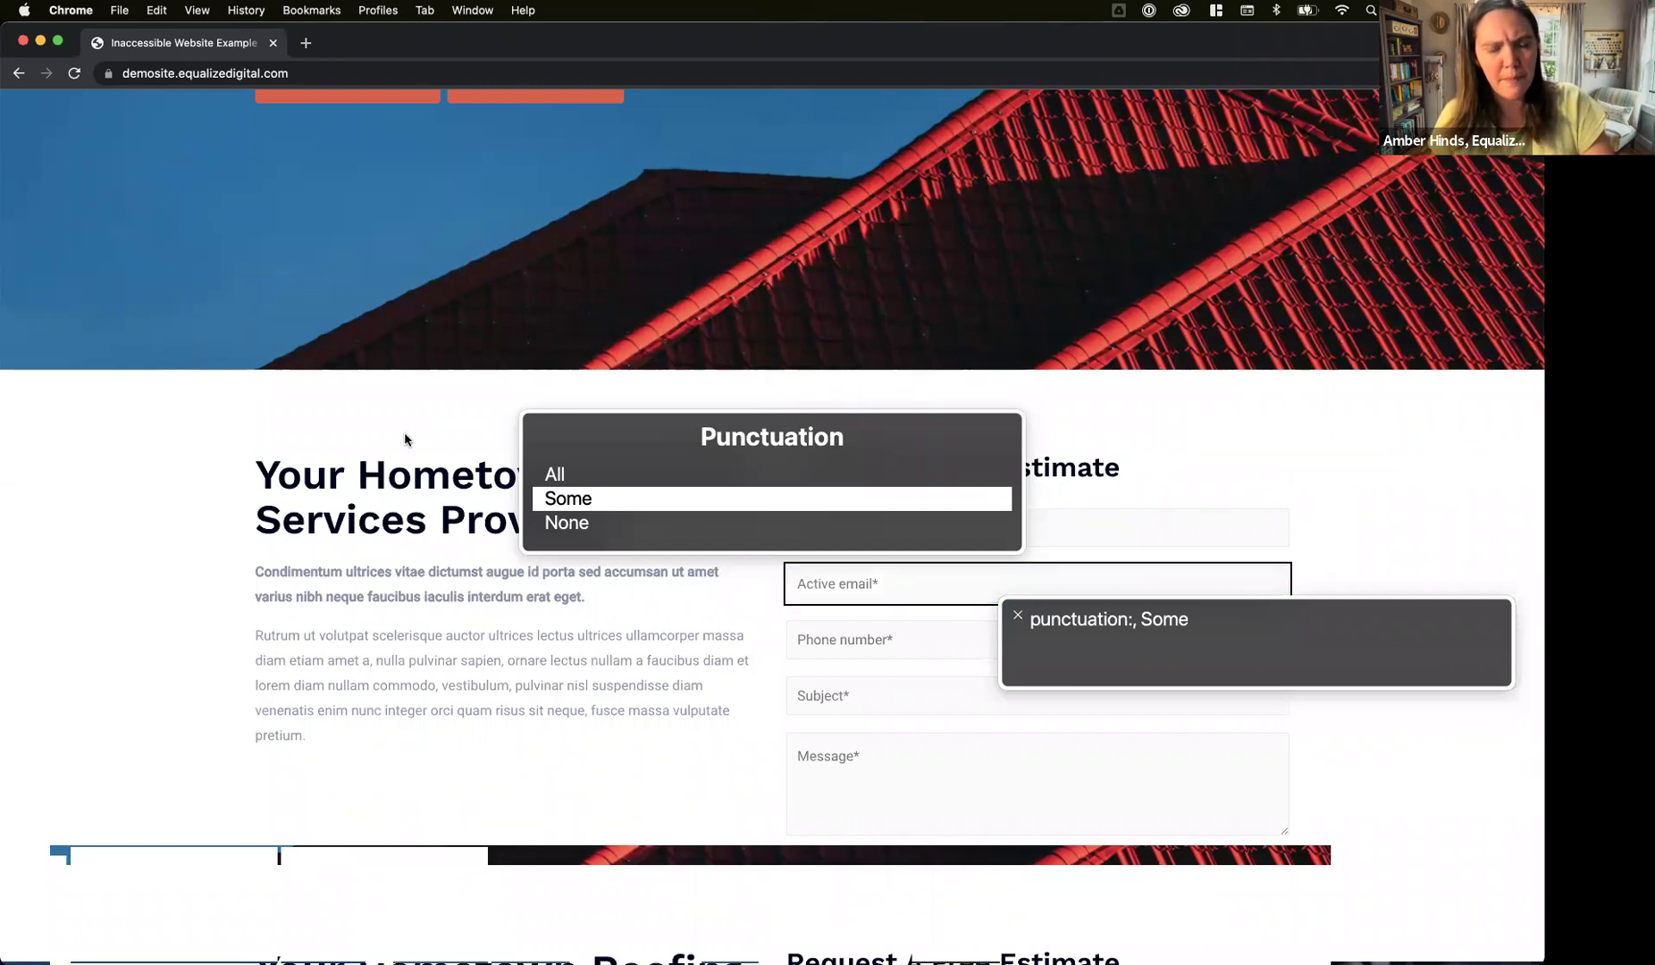
{"action": "key", "text": "Escape"}
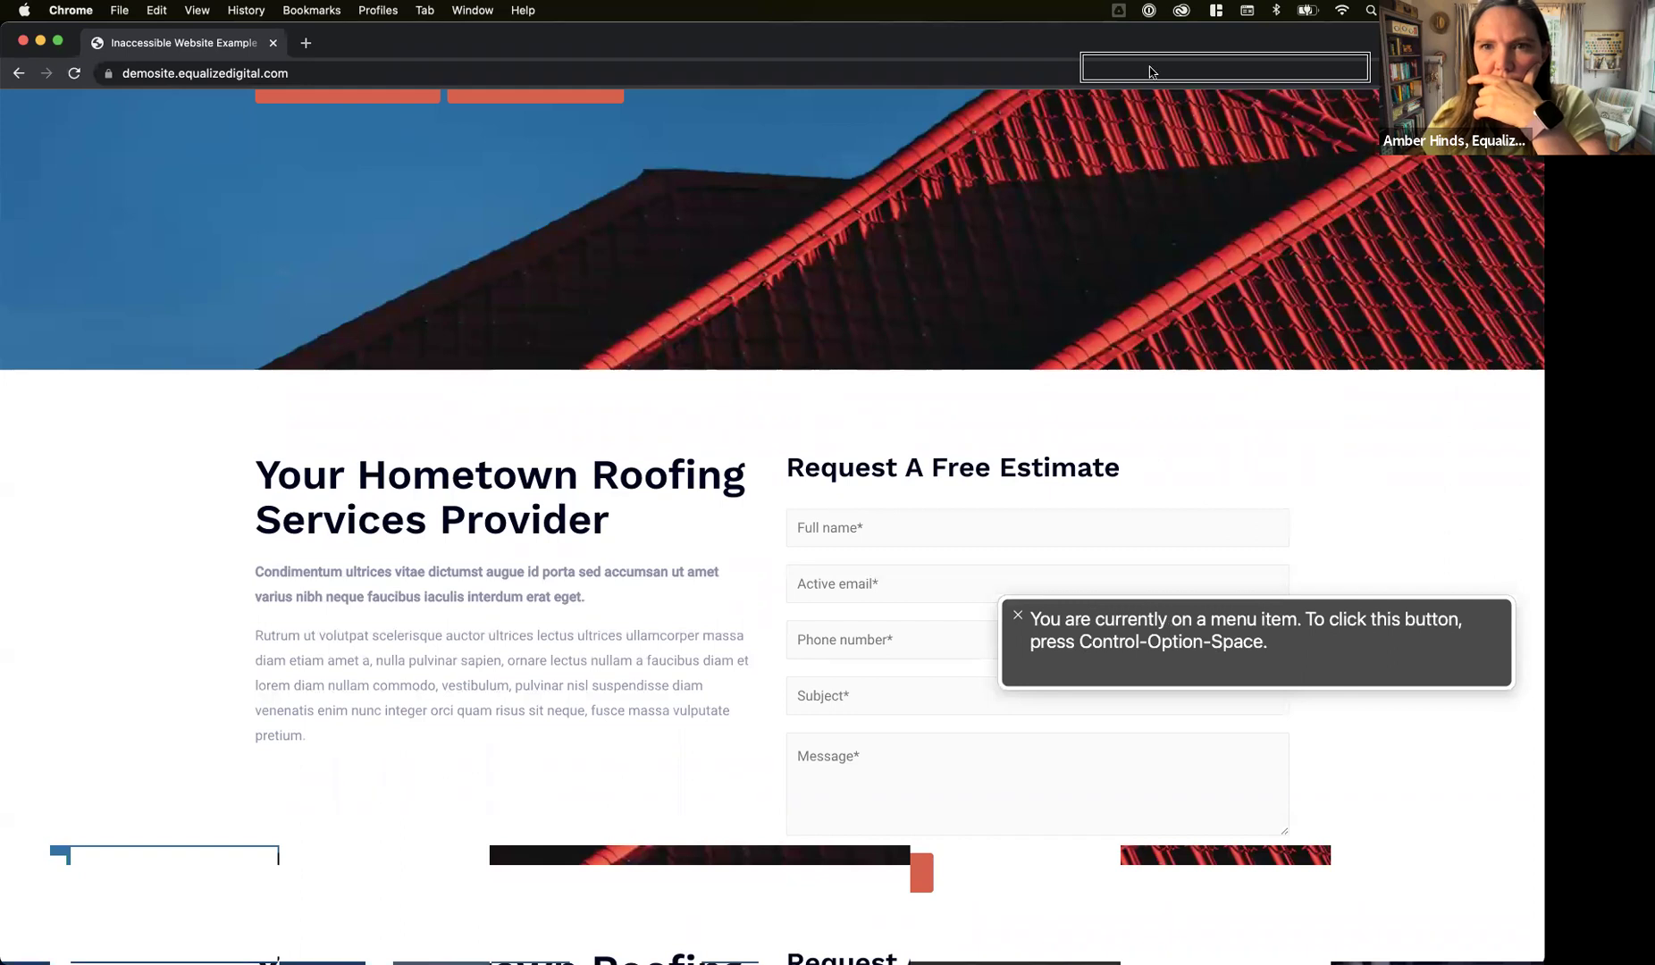
- Turn VoiceOver off
{"action": "key", "text": "Down"}
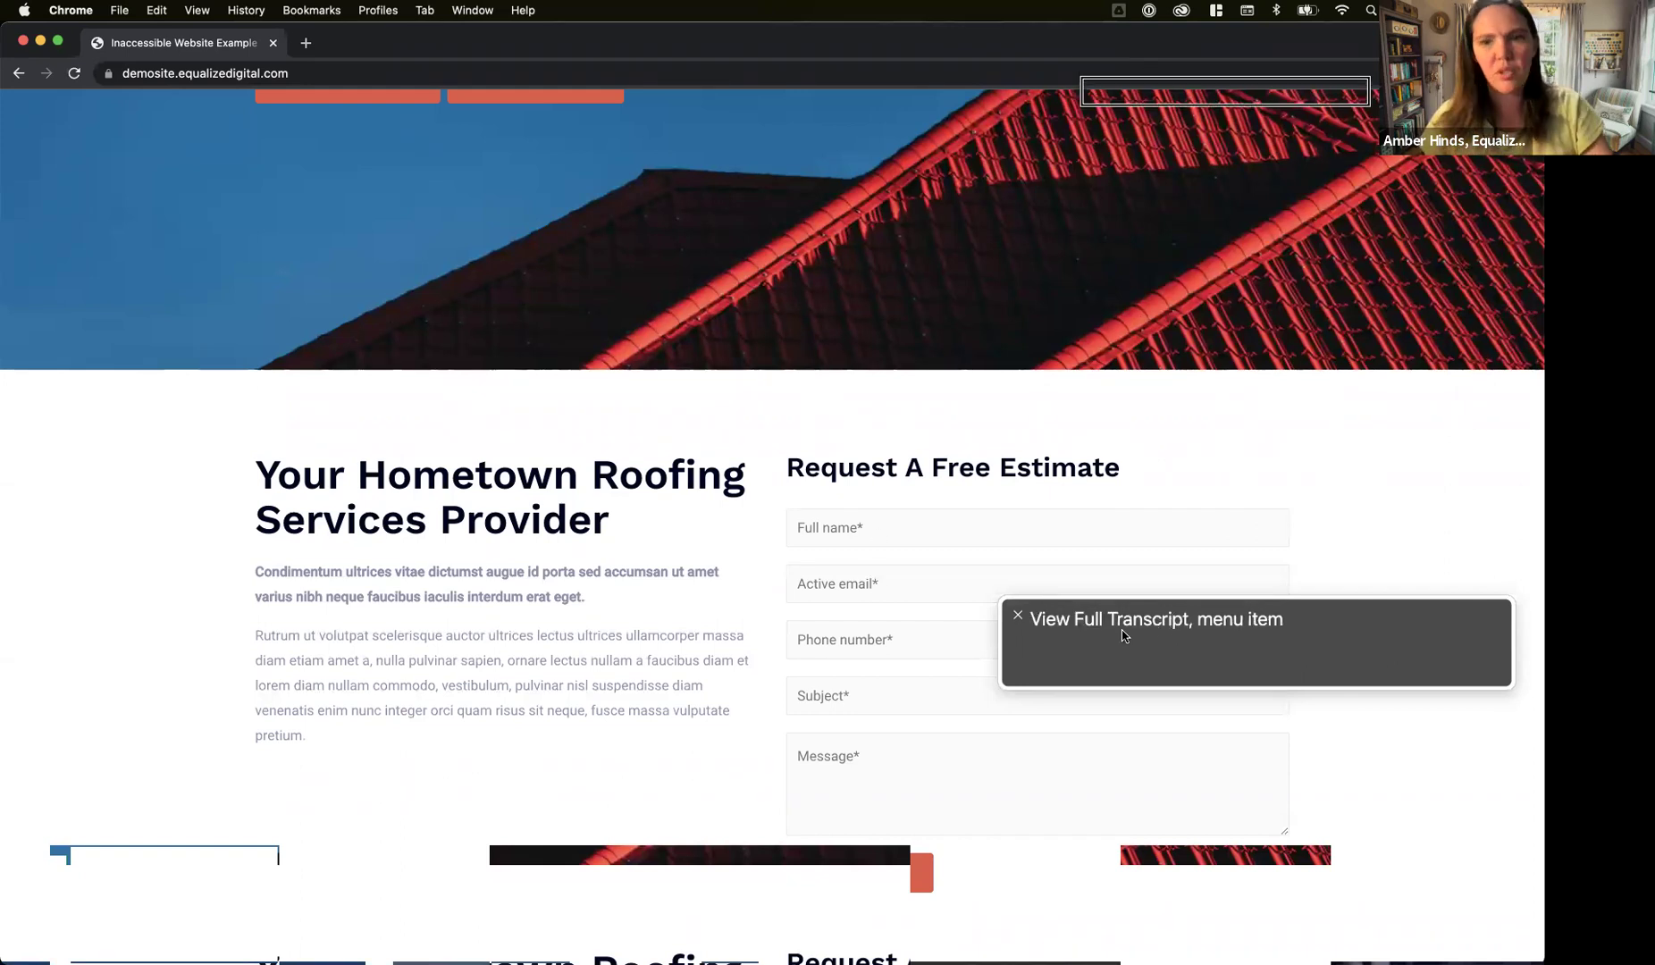
{"action": "key", "text": "super+F5"}
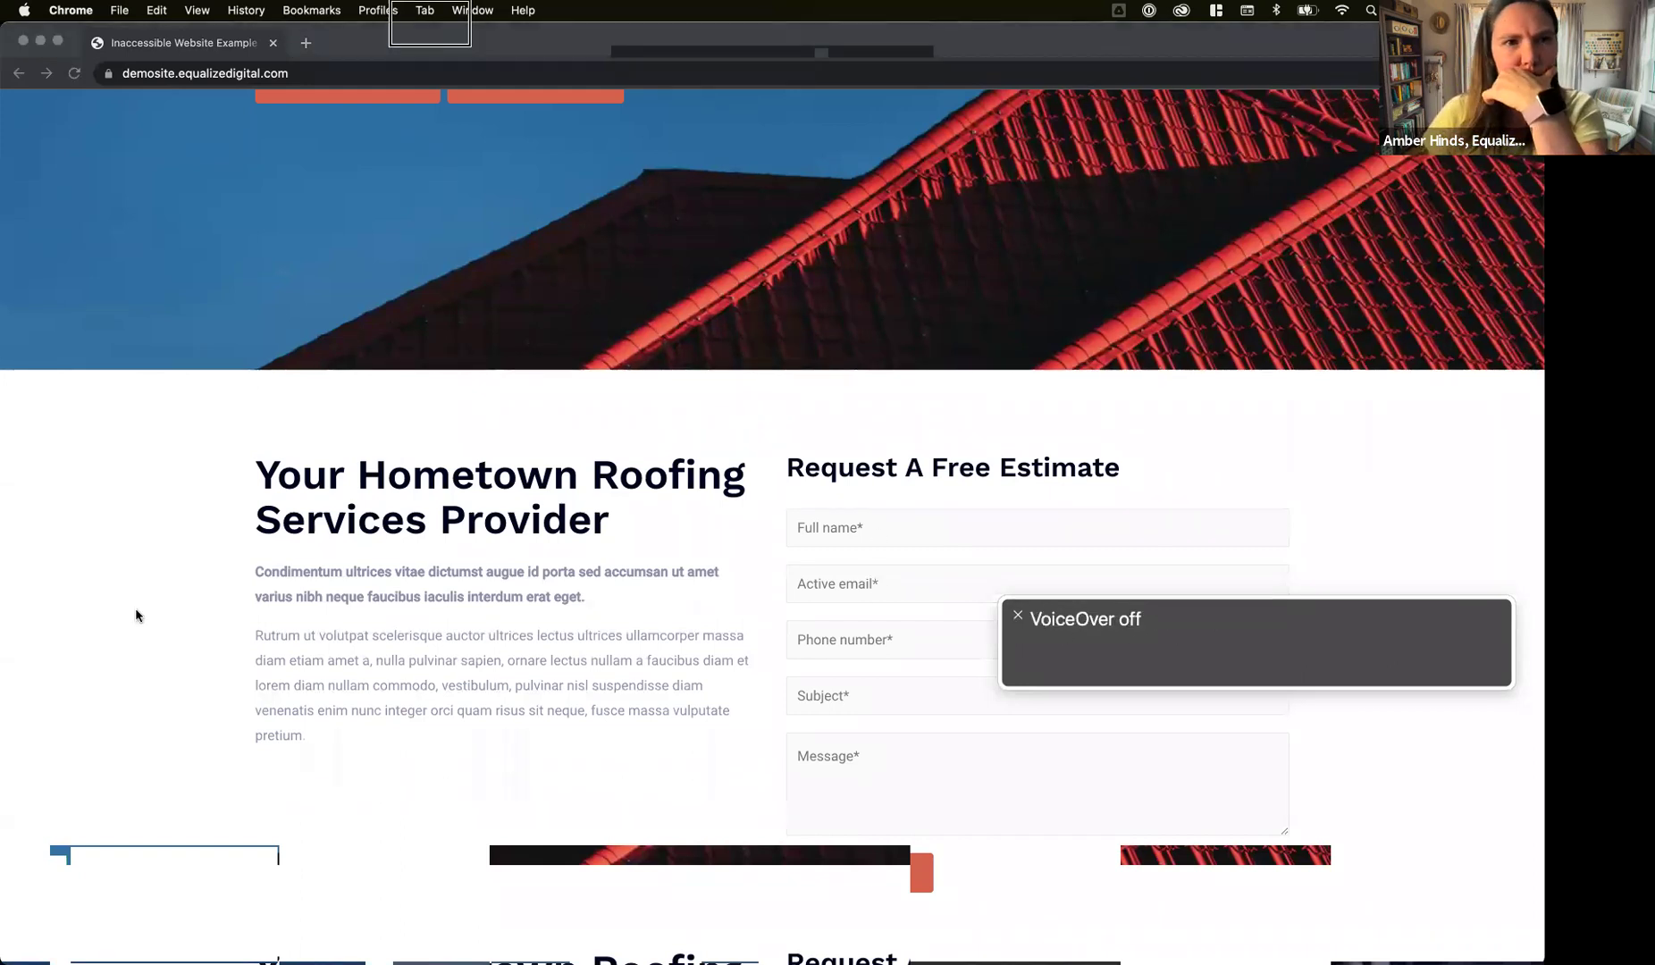
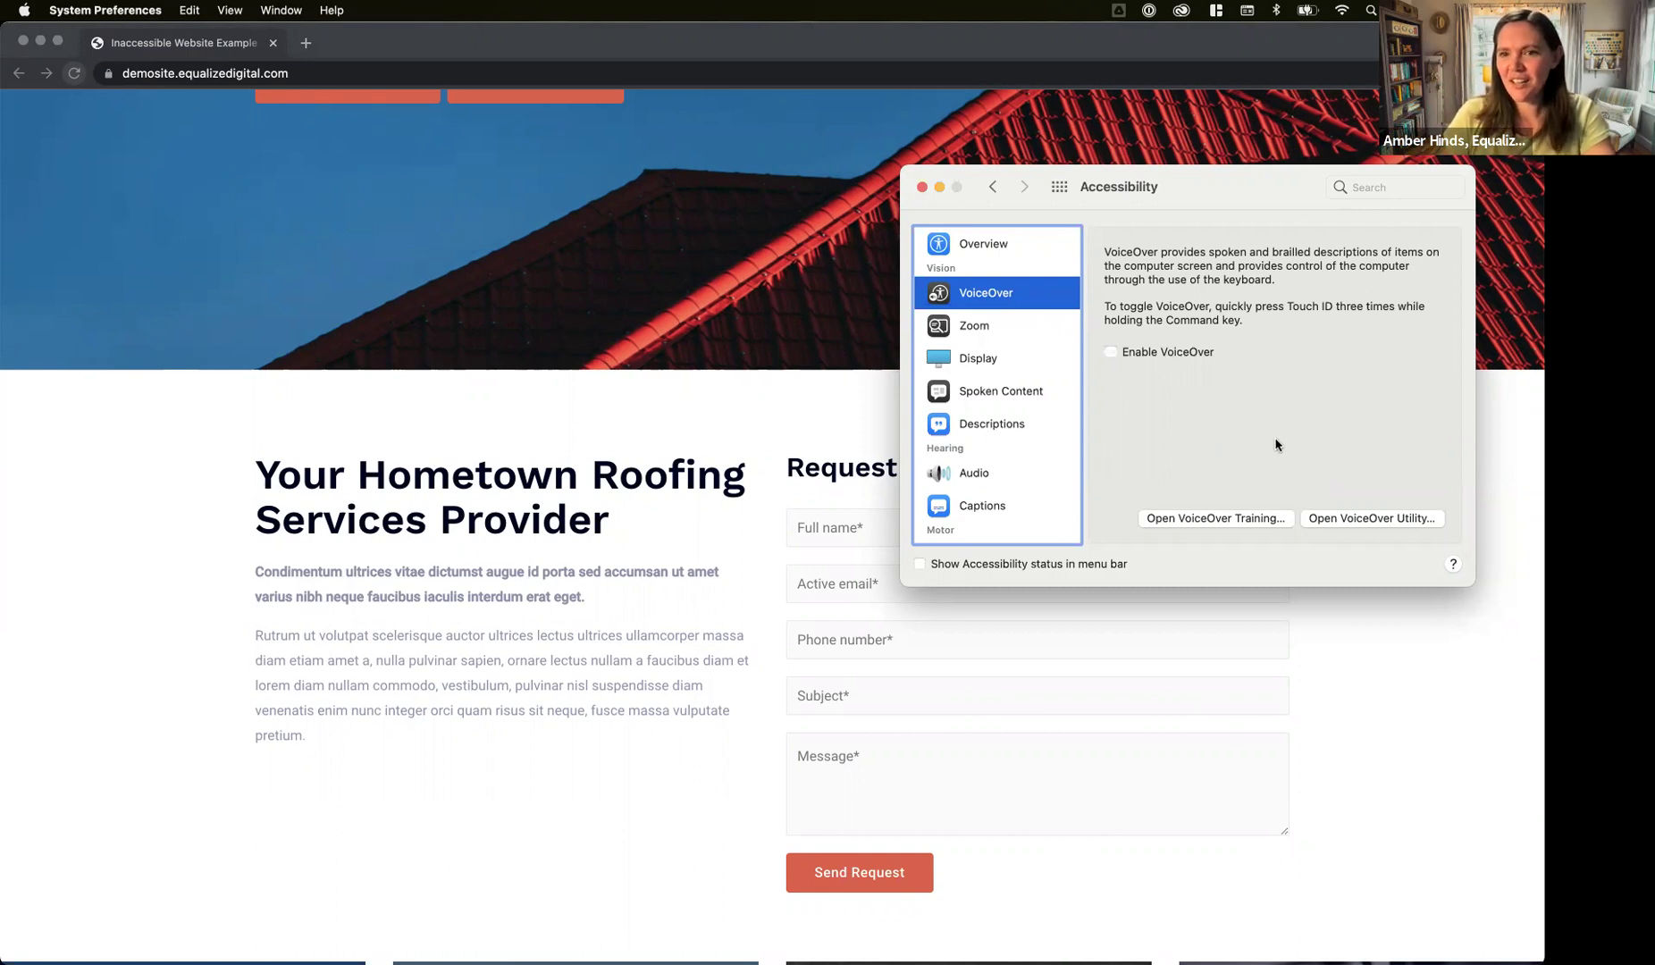
- Look through the macOS Accessibility preferences, examining the Captions and Display settings, and return to the VoiceOver settings
{"action": "scroll", "coordinate": [1010, 404], "scroll_direction": "up", "scroll_amount": 1}
{"action": "scroll", "coordinate": [1010, 404], "scroll_direction": "down", "scroll_amount": 5}
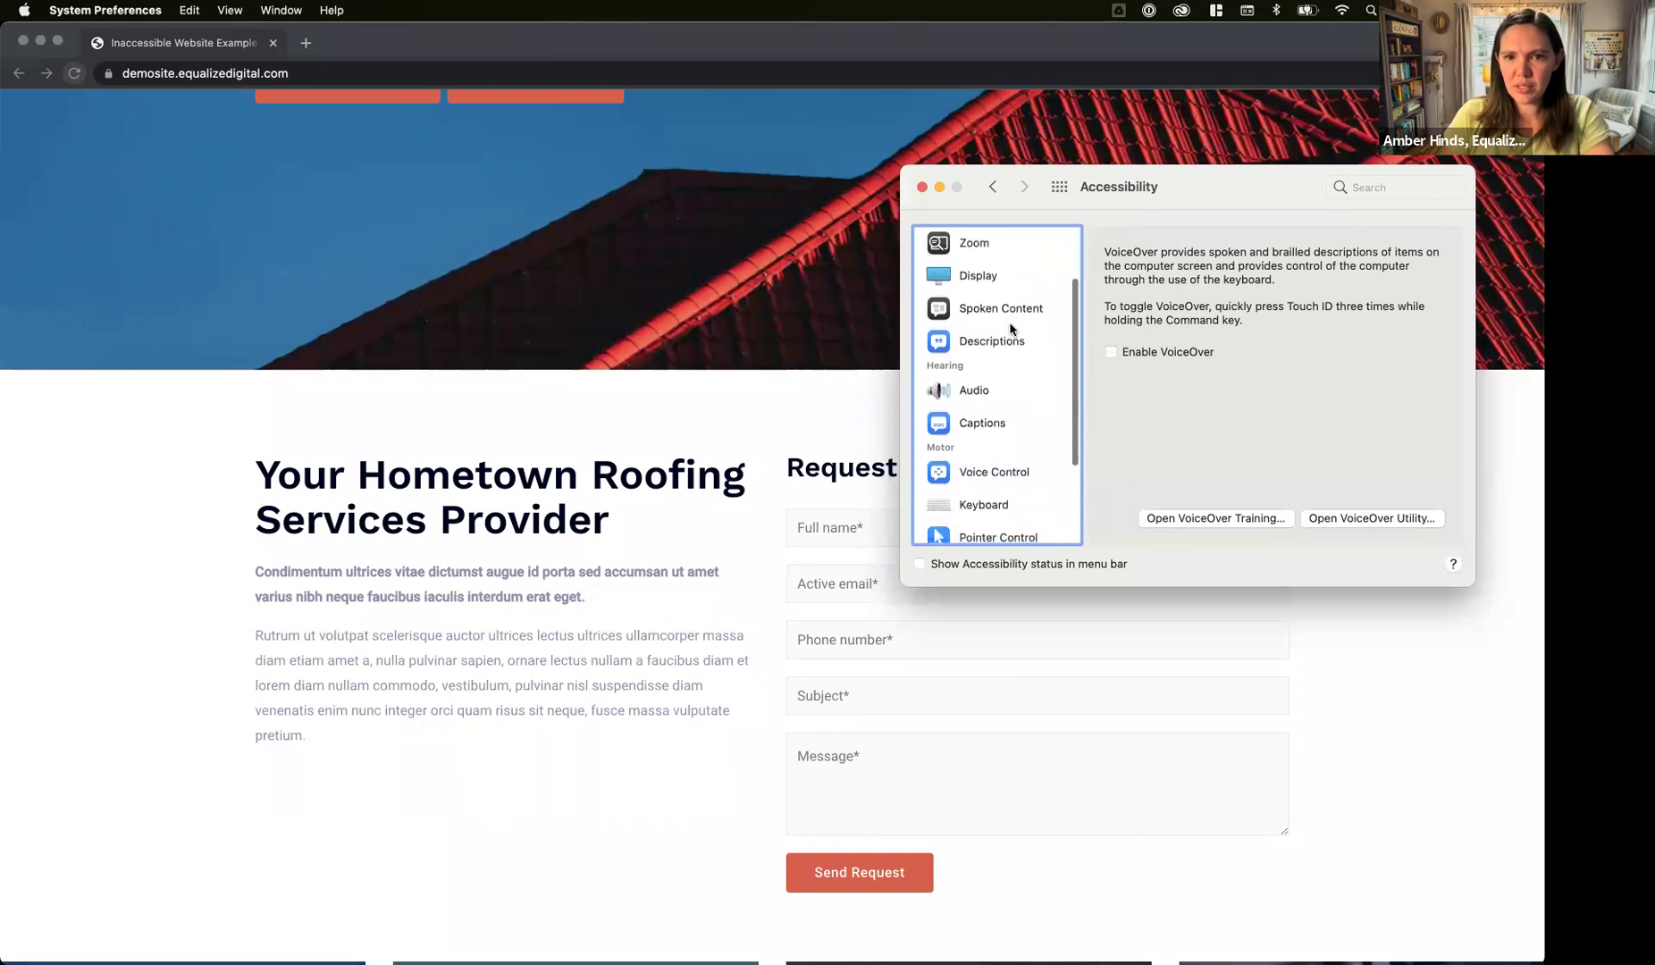
{"action": "left_click", "coordinate": [980, 373]}
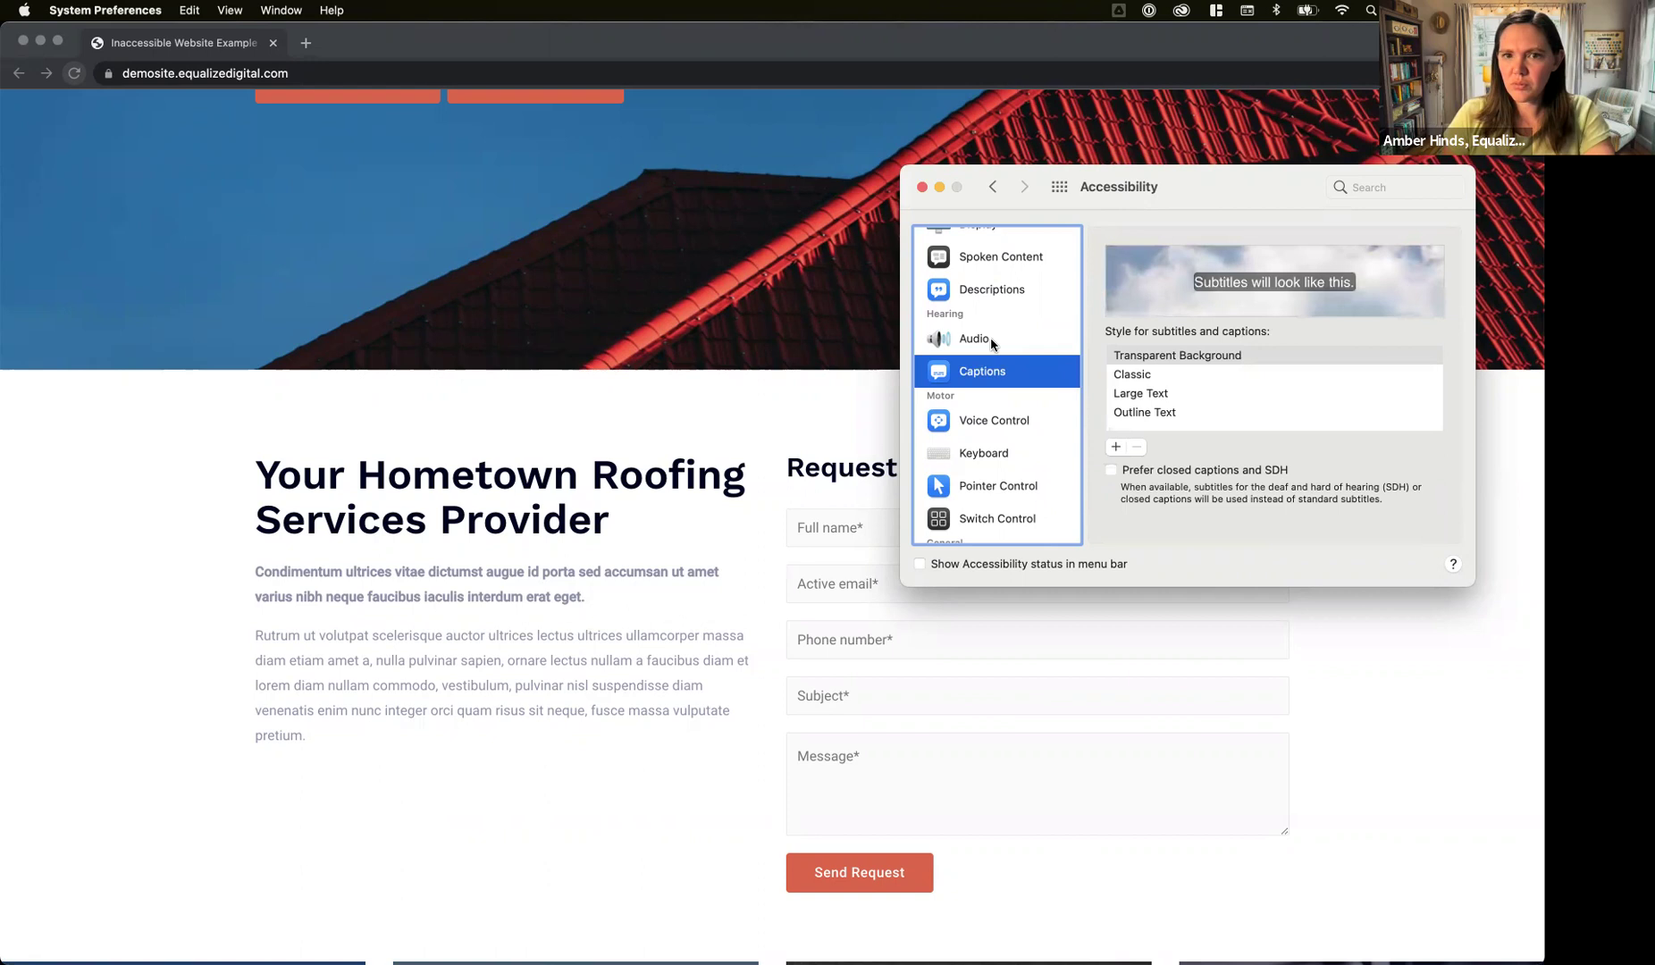
{"action": "scroll", "coordinate": [1021, 462], "scroll_direction": "down", "scroll_amount": 3}
{"action": "scroll", "coordinate": [1021, 462], "scroll_direction": "up", "scroll_amount": 4}
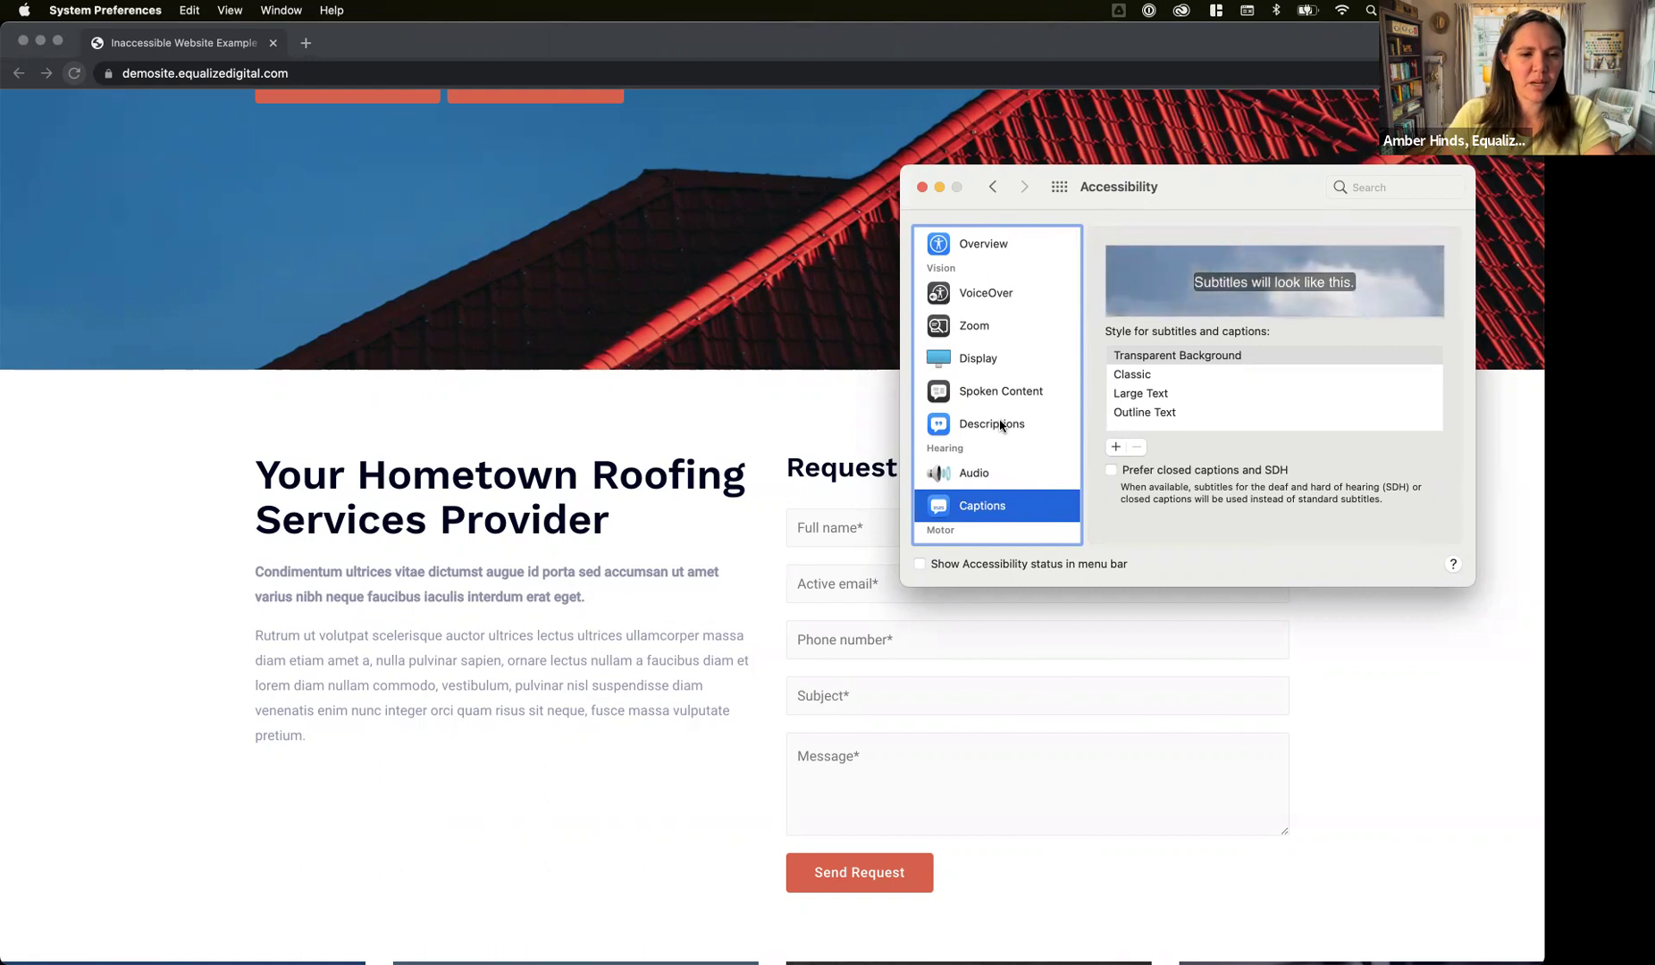
{"action": "scroll", "coordinate": [1012, 411], "scroll_direction": "up", "scroll_amount": 1}
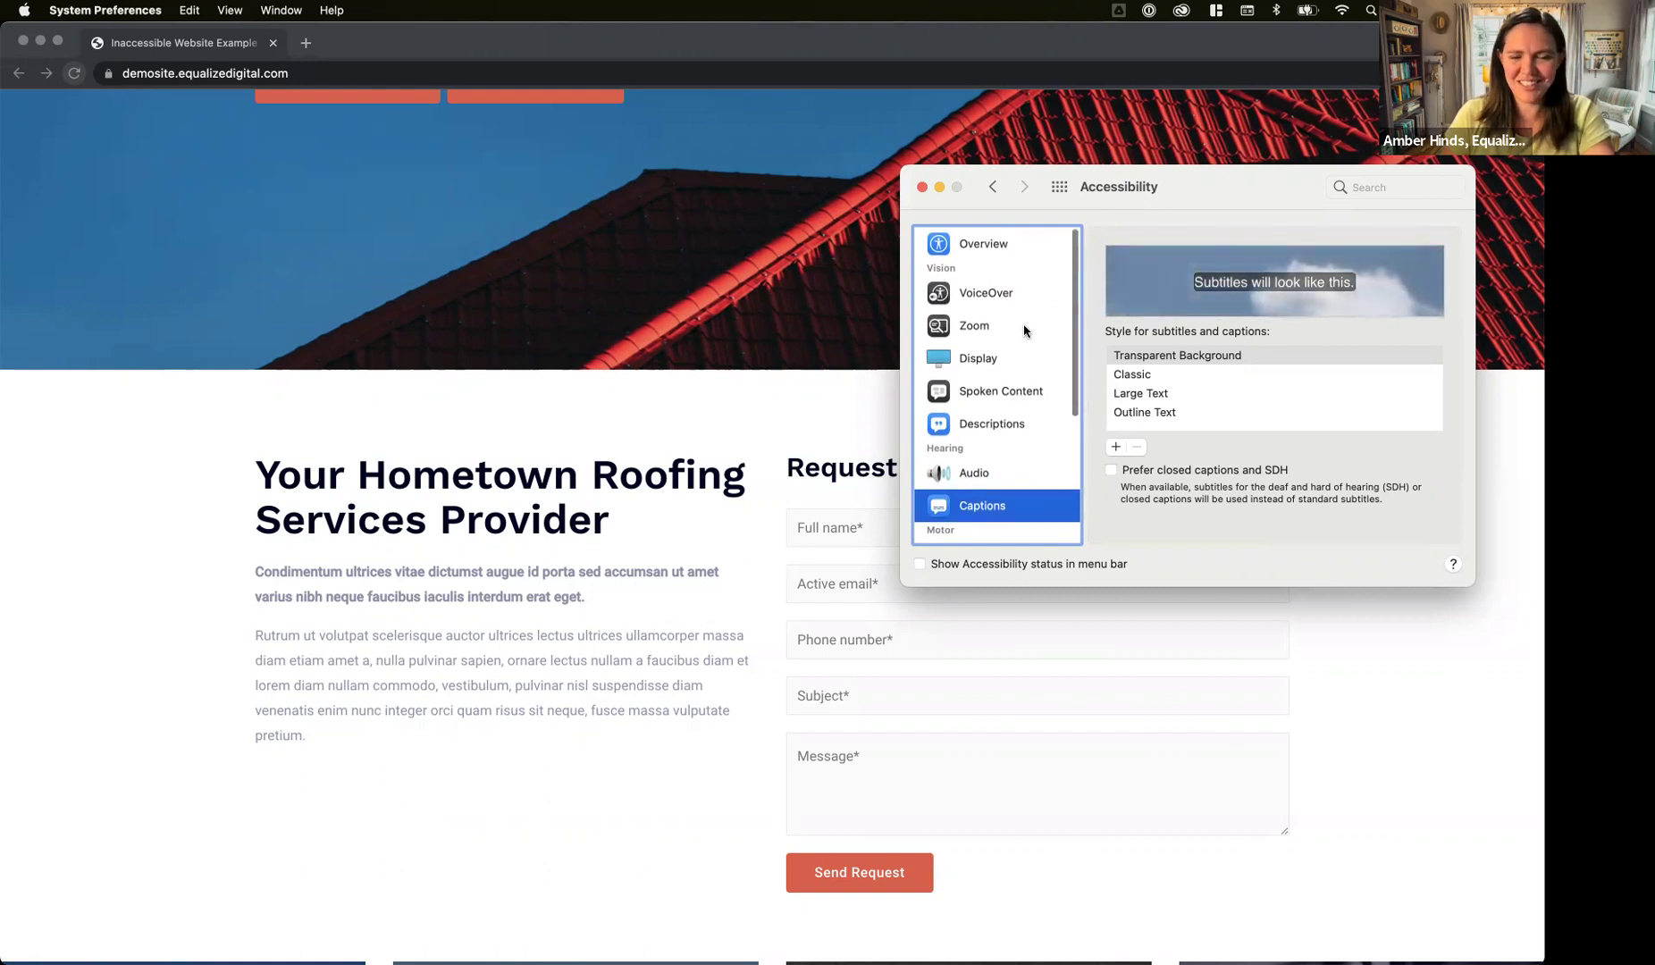
{"action": "left_click", "coordinate": [993, 298]}
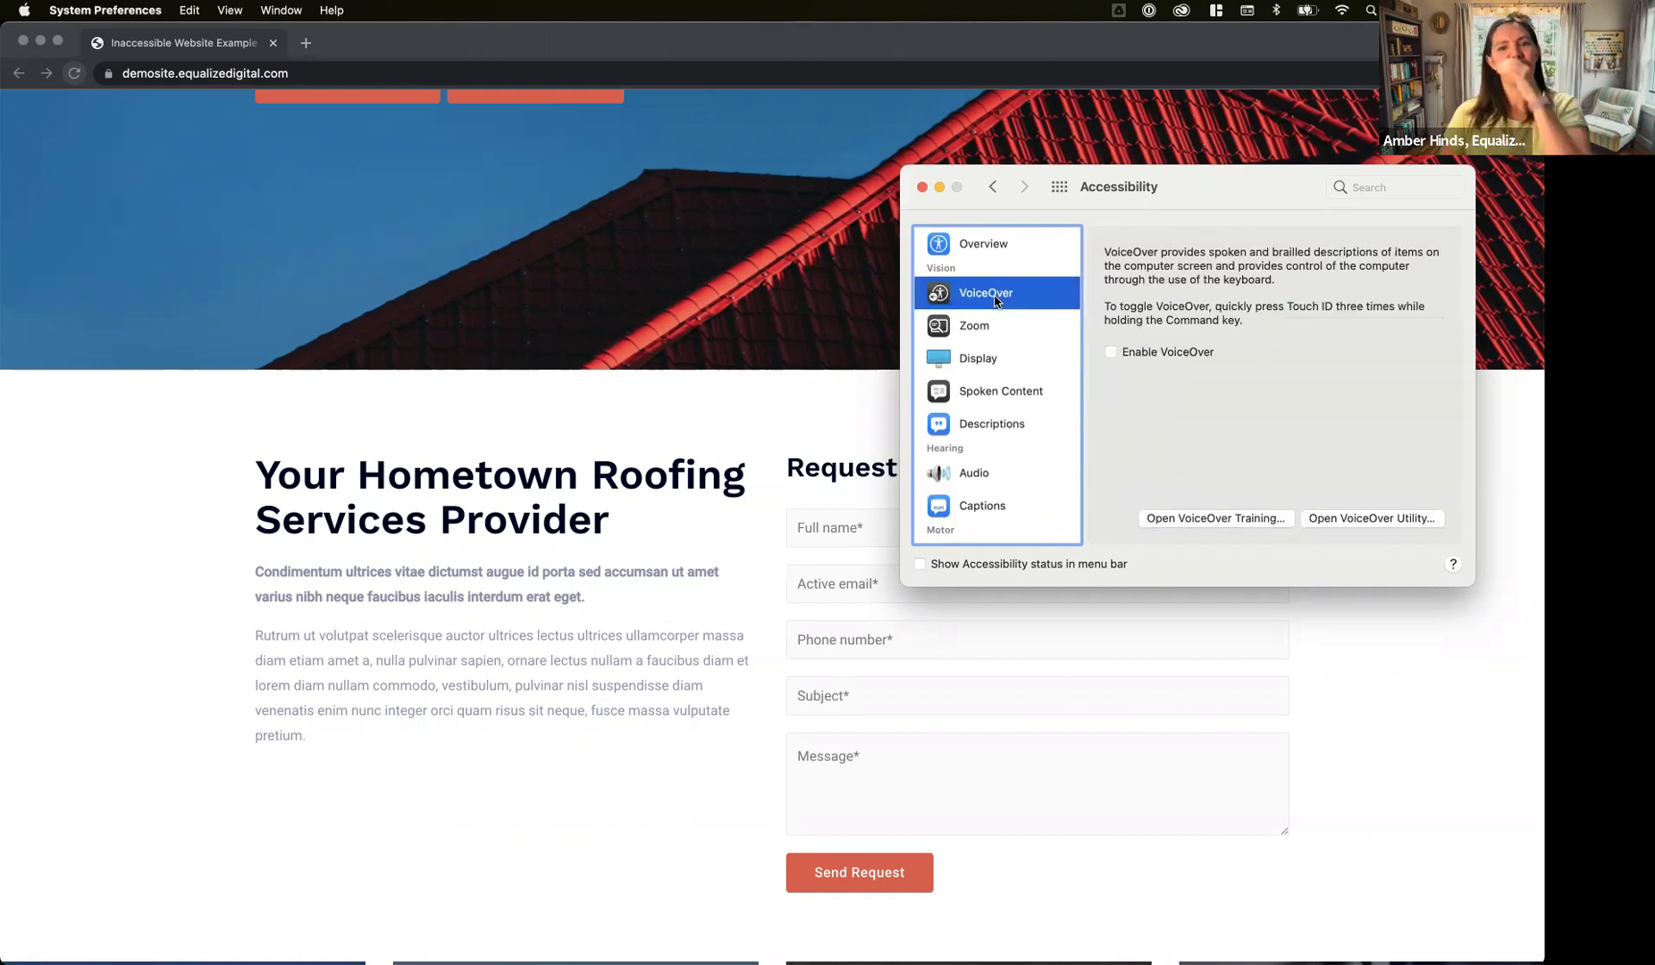
{"action": "left_click", "coordinate": [966, 360]}
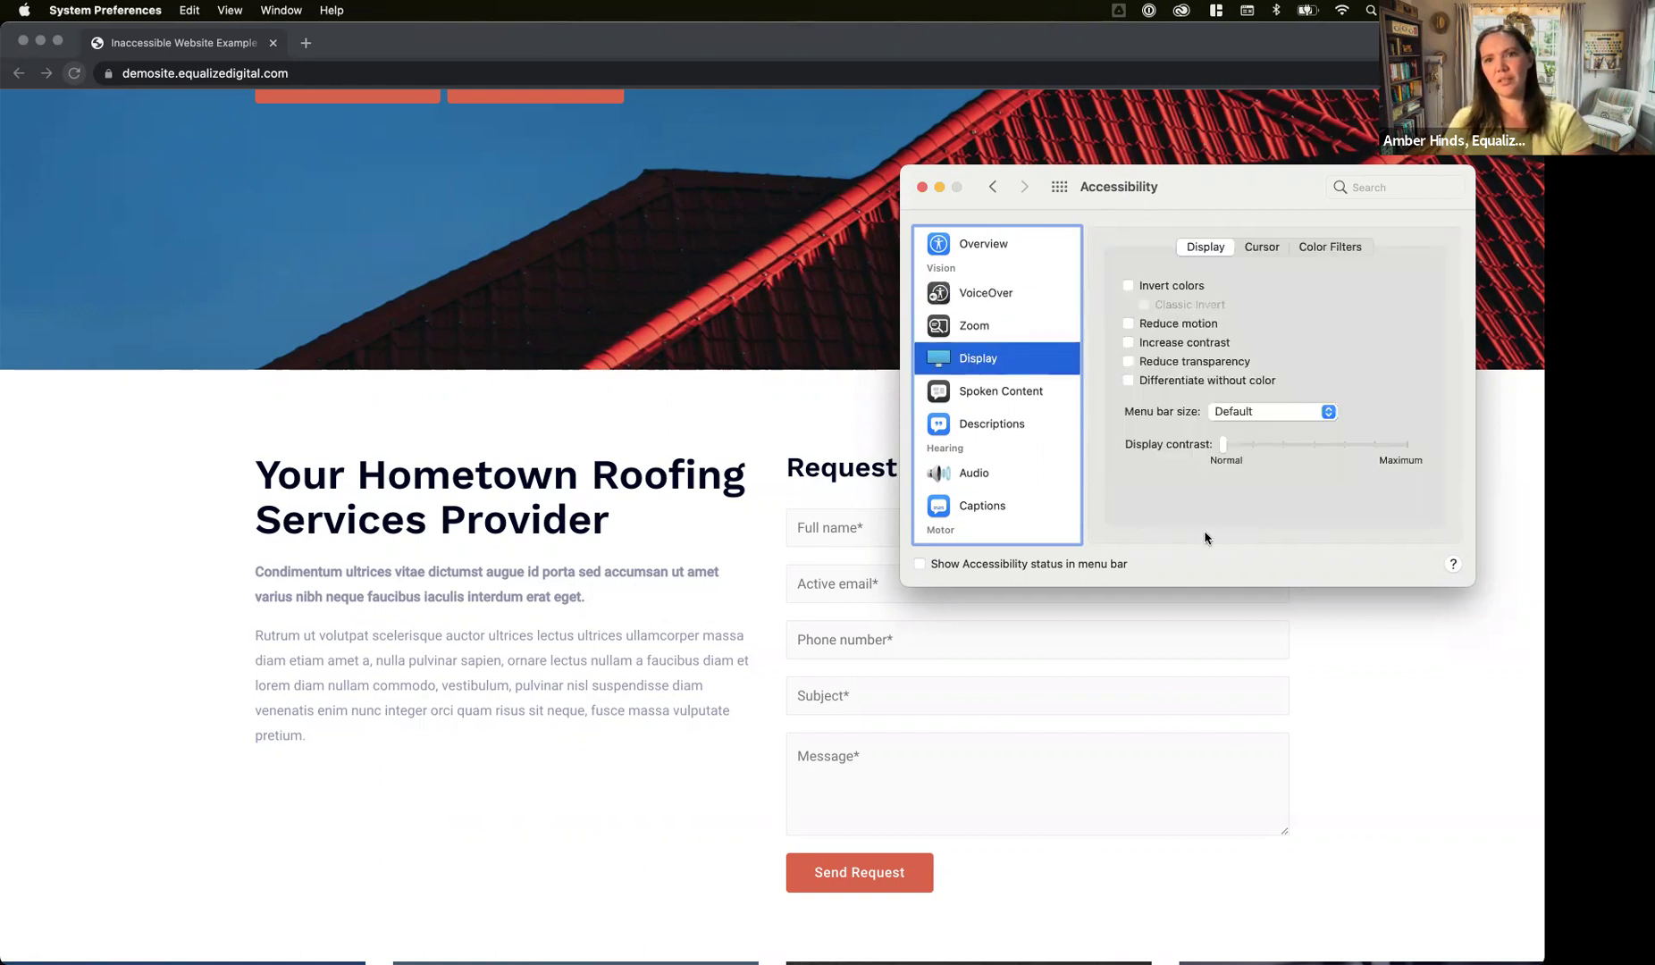
{"action": "left_click", "coordinate": [980, 294]}
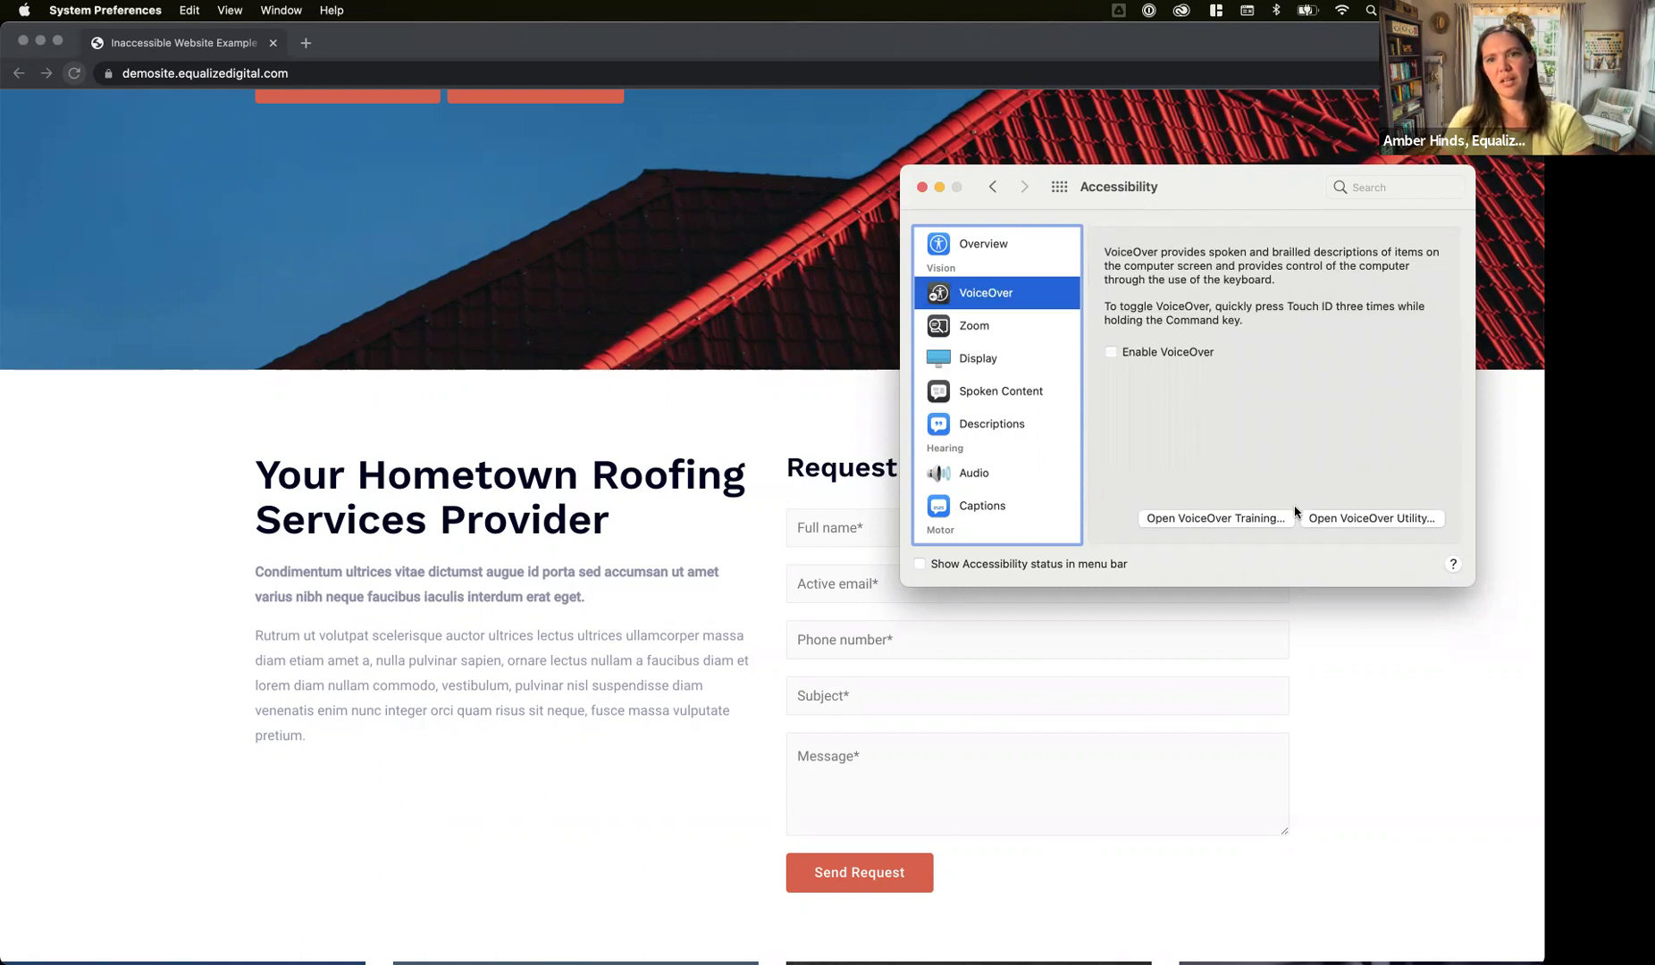
- Enable VoiceOver and examine the Verbosity and Visuals settings in VoiceOver Utility
{"action": "left_click", "coordinate": [1116, 351]}
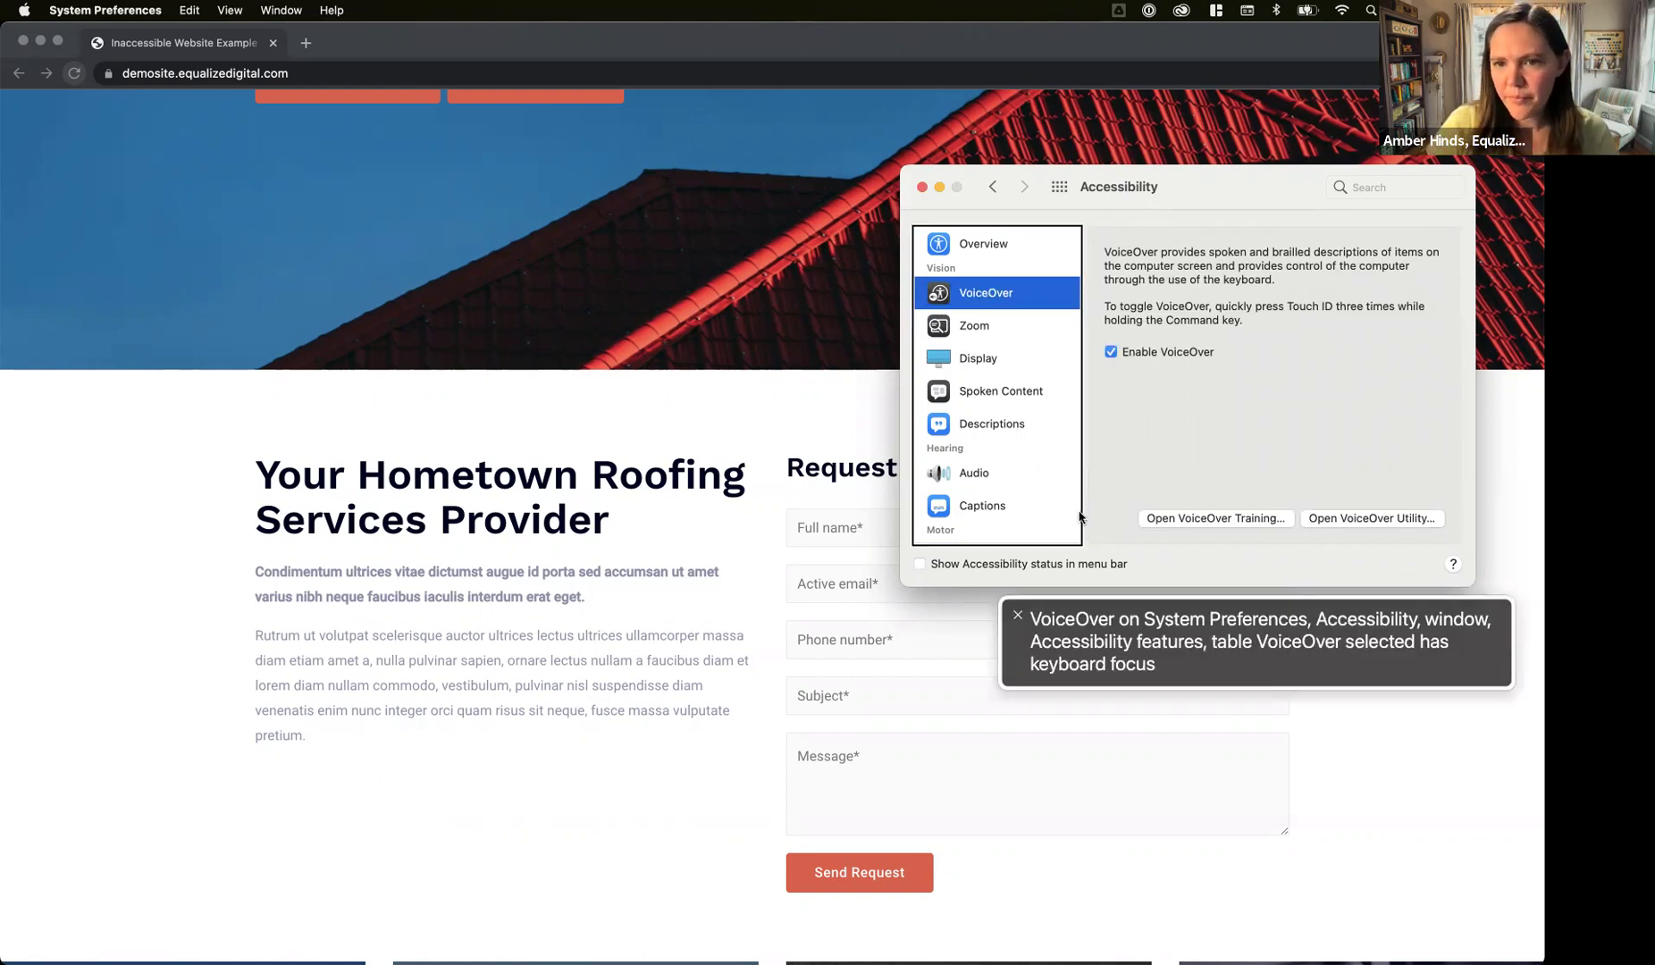
{"action": "left_click", "coordinate": [1368, 519]}
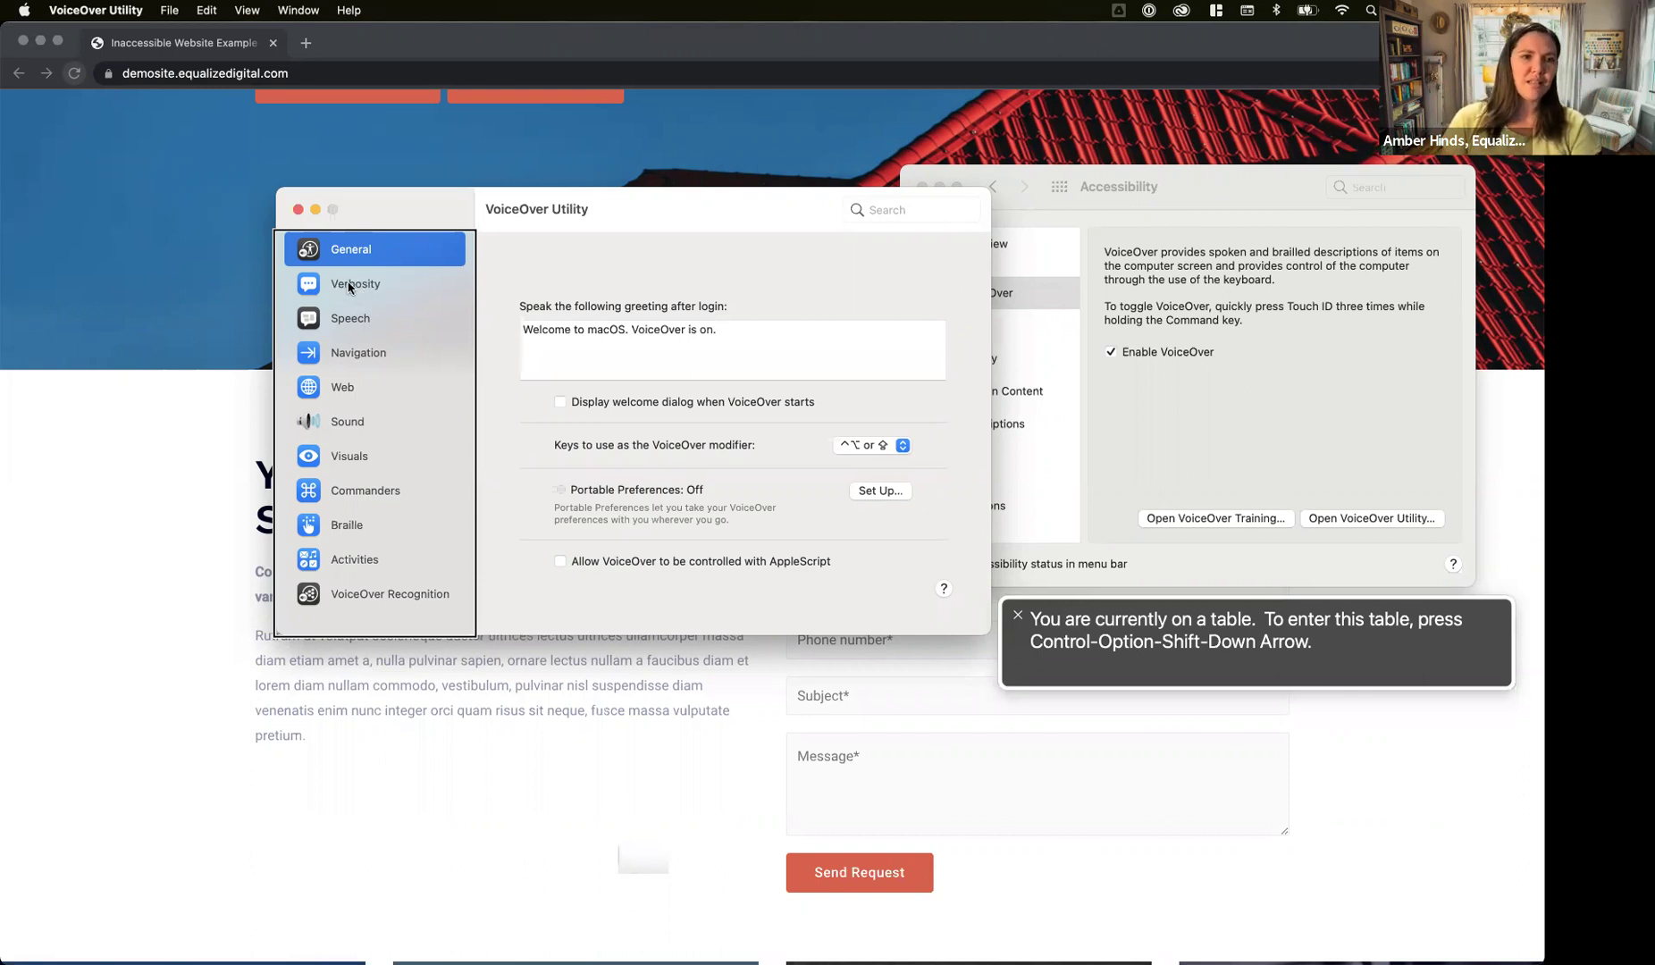
{"action": "left_click", "coordinate": [343, 289]}
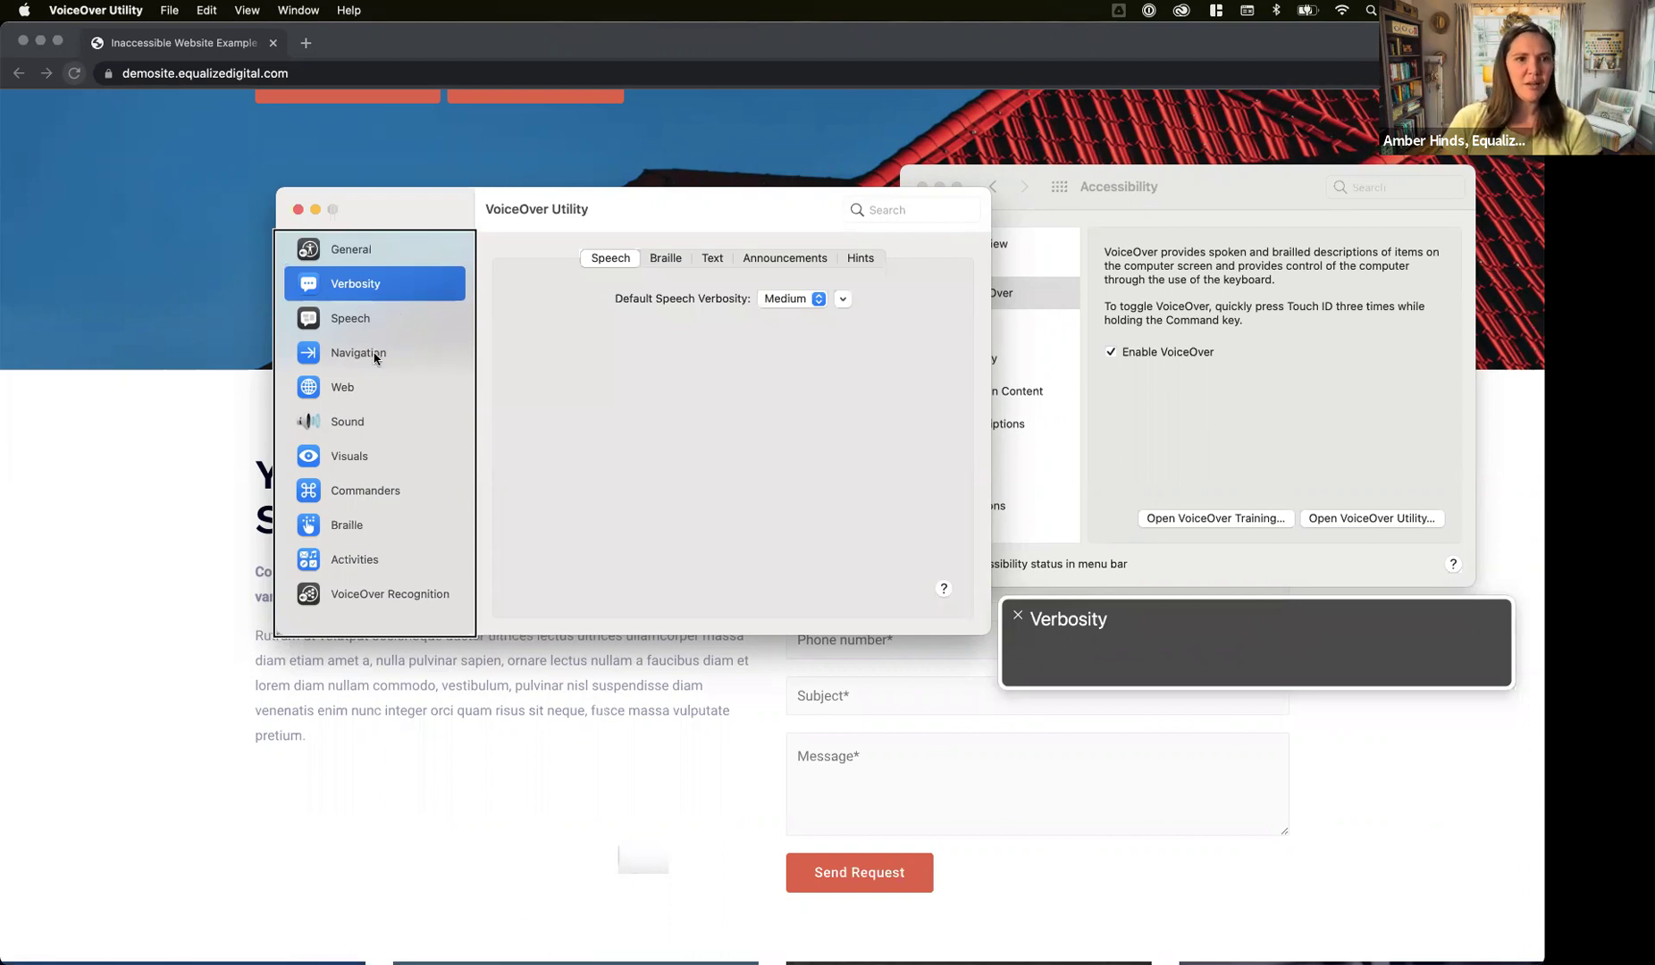
{"action": "left_click", "coordinate": [351, 459]}
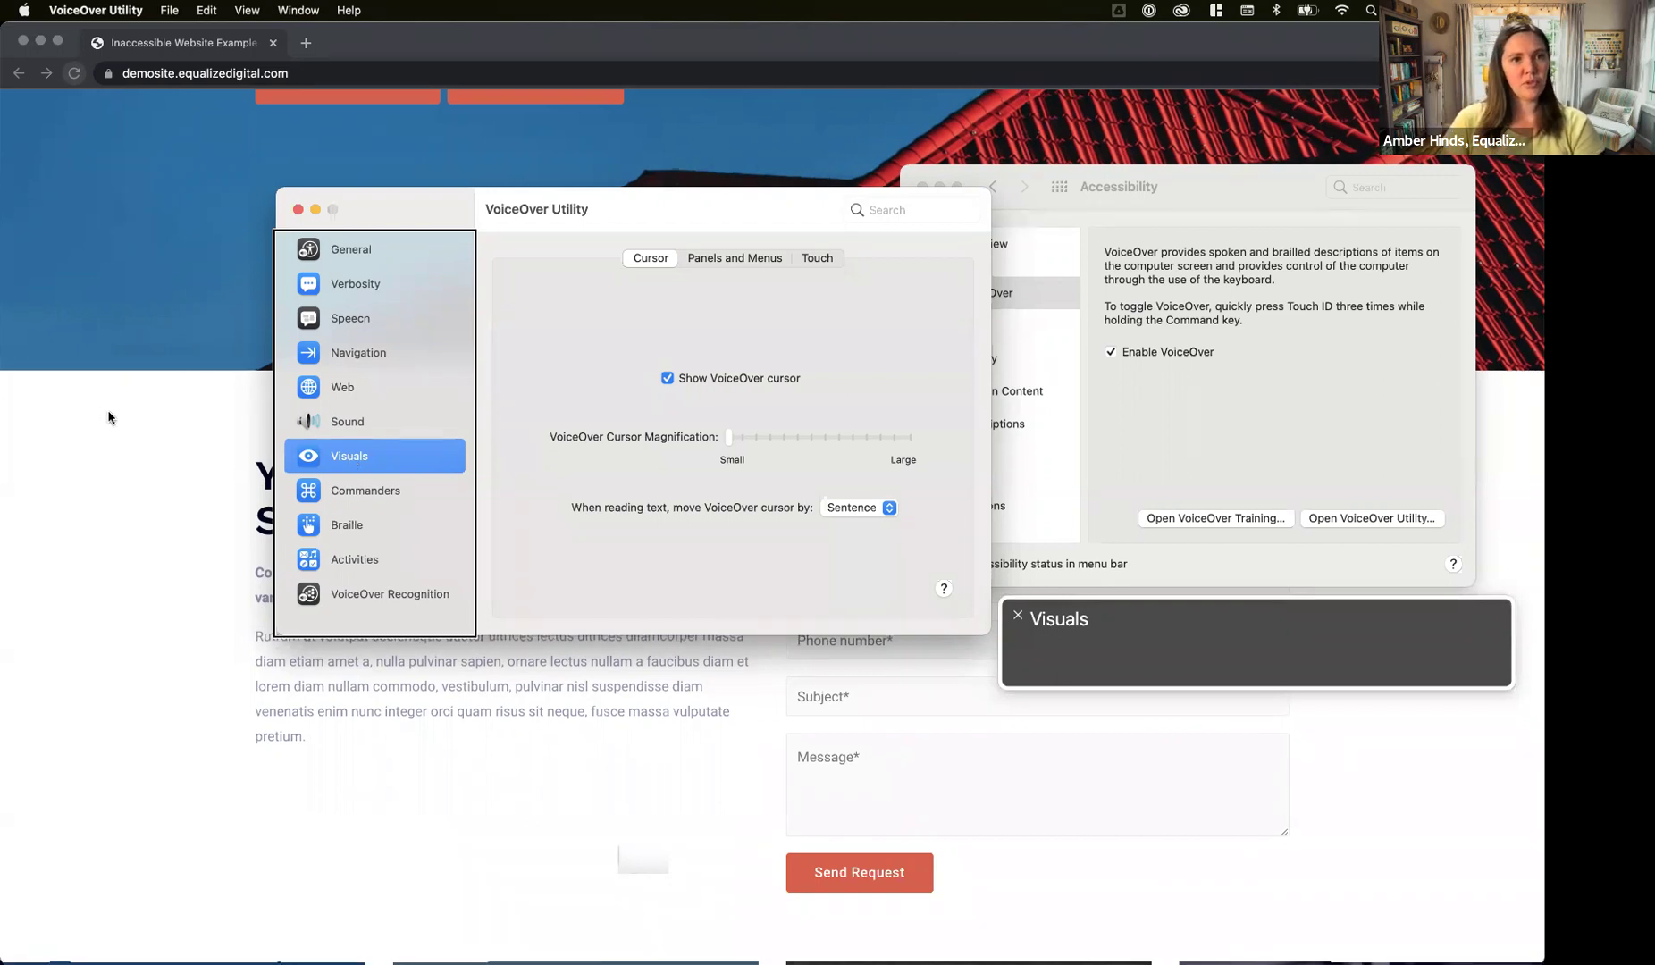
{"action": "scroll", "coordinate": [108, 417], "scroll_direction": "up", "scroll_amount": 10}
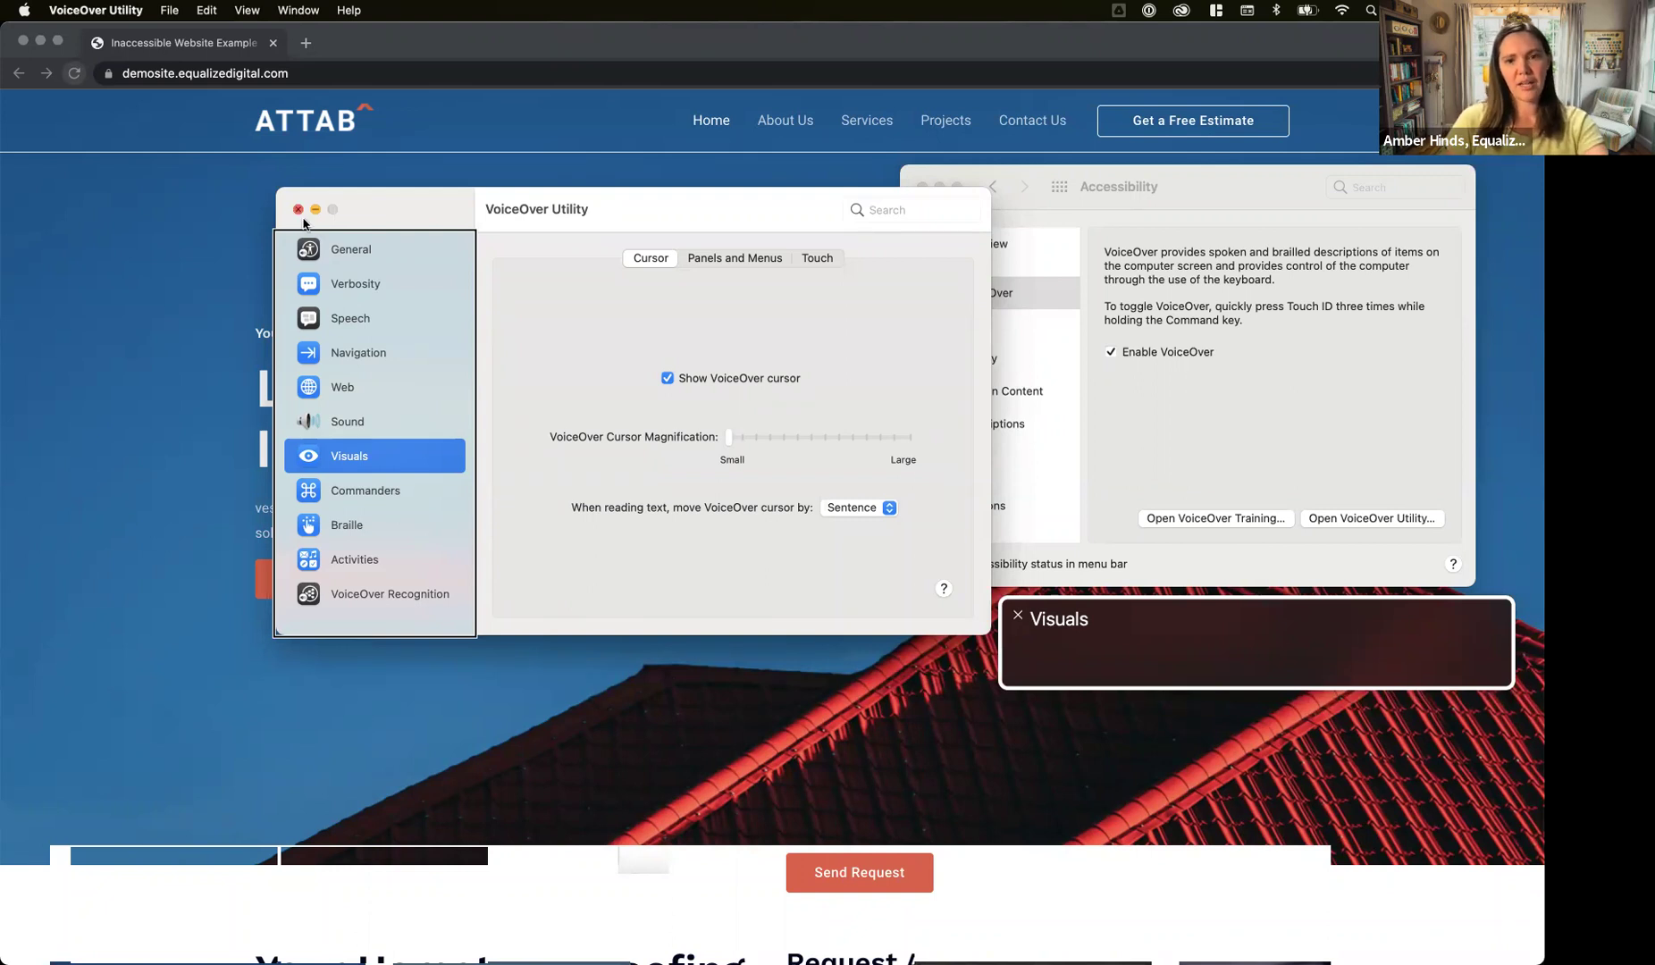
- Turn VoiceOver off and close the VoiceOver Utility and Accessibility preferences windows
{"action": "left_click", "coordinate": [1018, 617]}
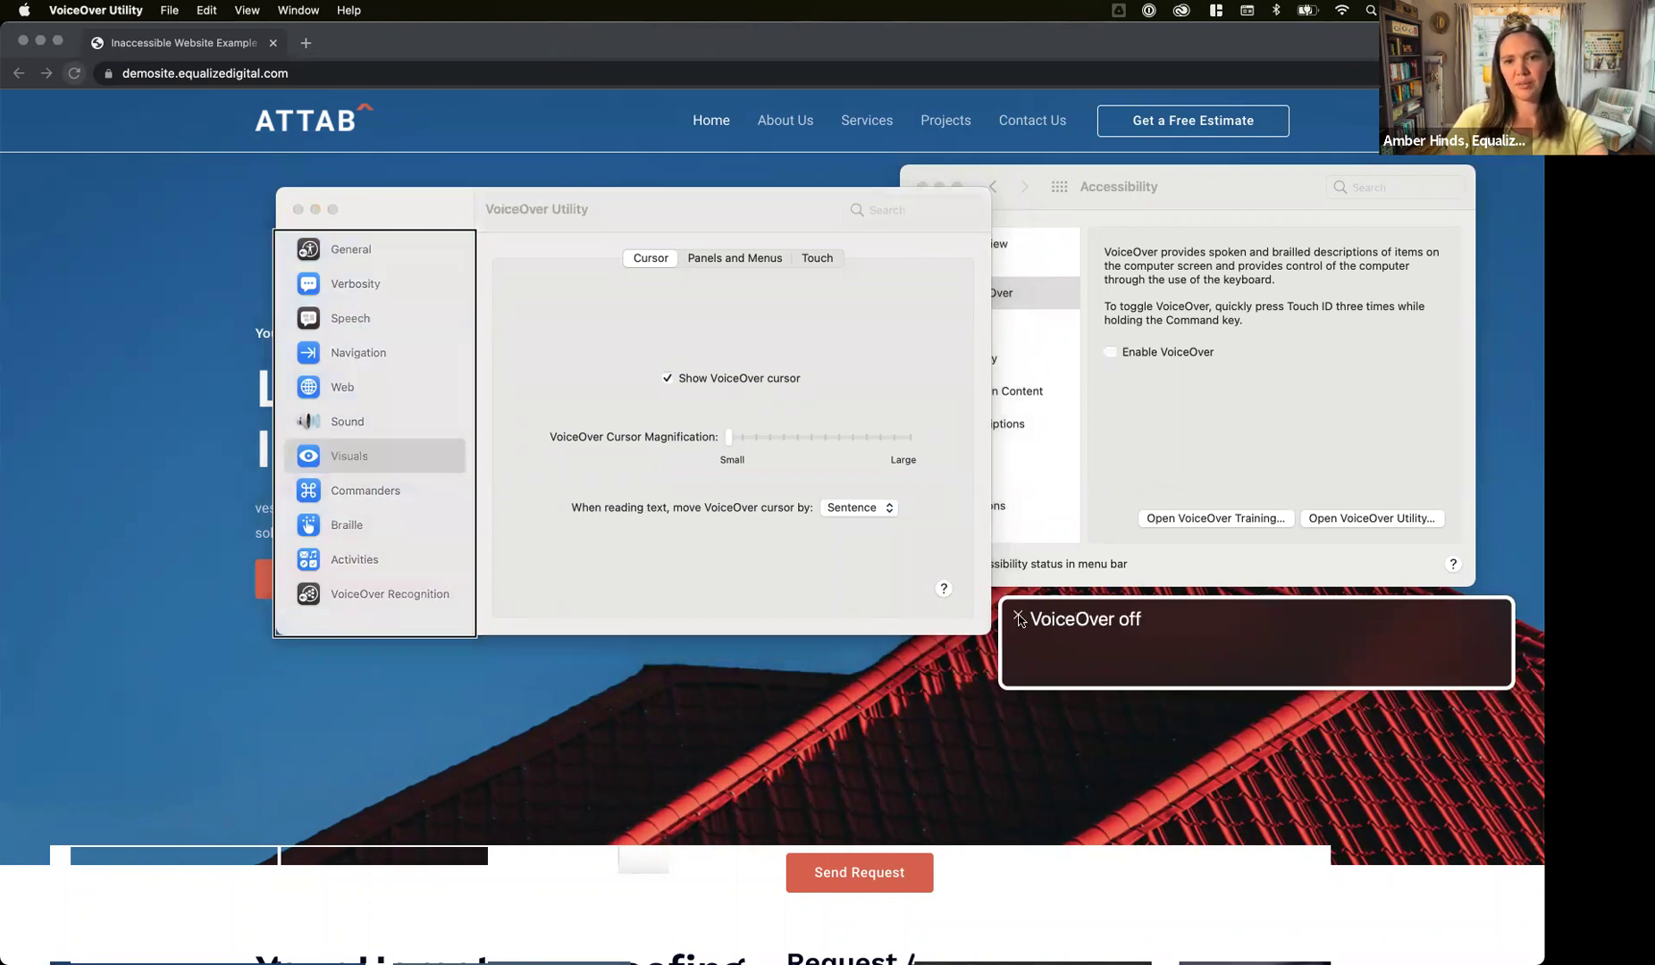
{"action": "left_click", "coordinate": [954, 617]}
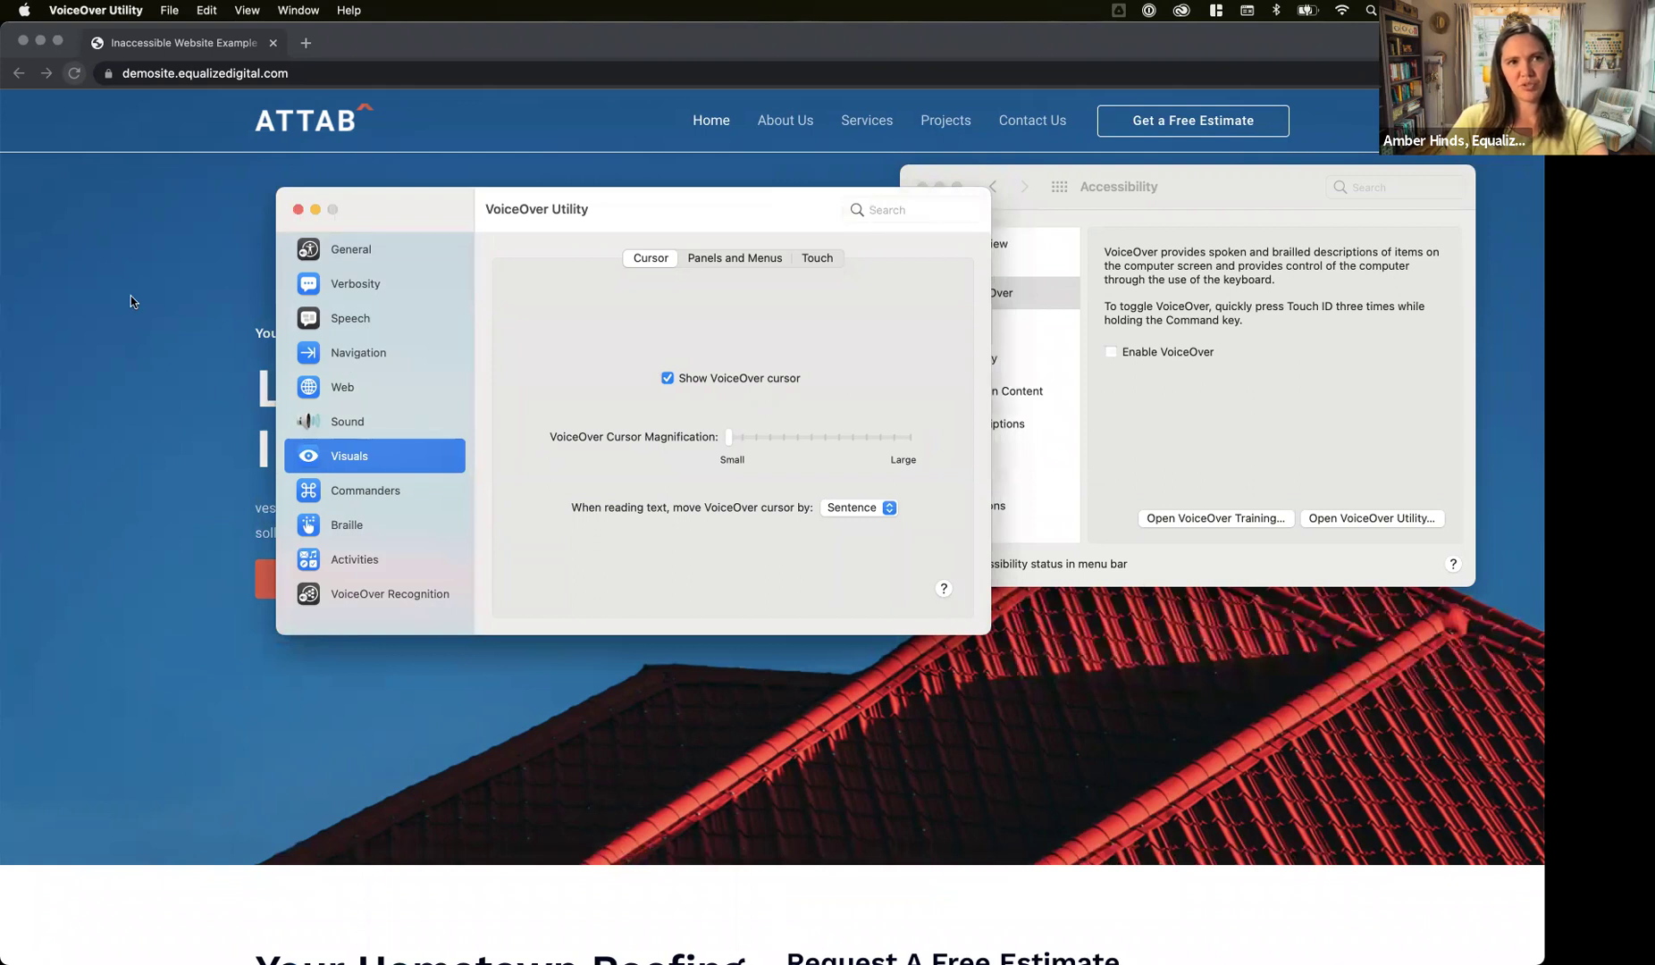
{"action": "left_click", "coordinate": [298, 209]}
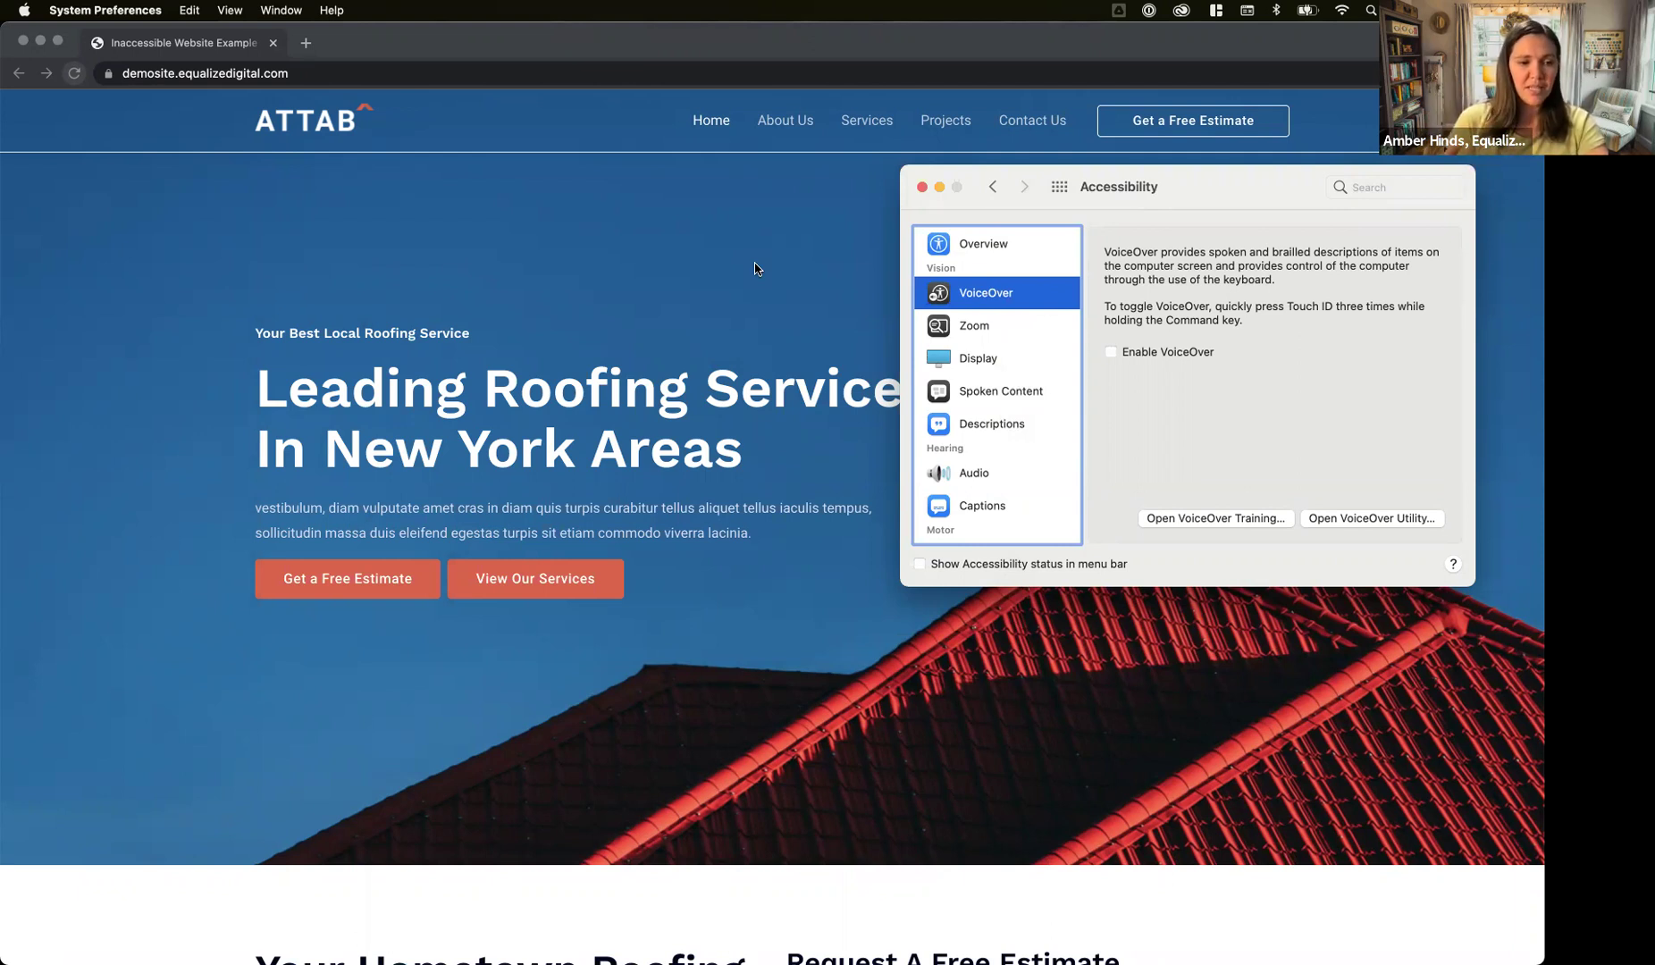
{"action": "scroll", "coordinate": [639, 266], "scroll_direction": "down", "scroll_amount": 6}
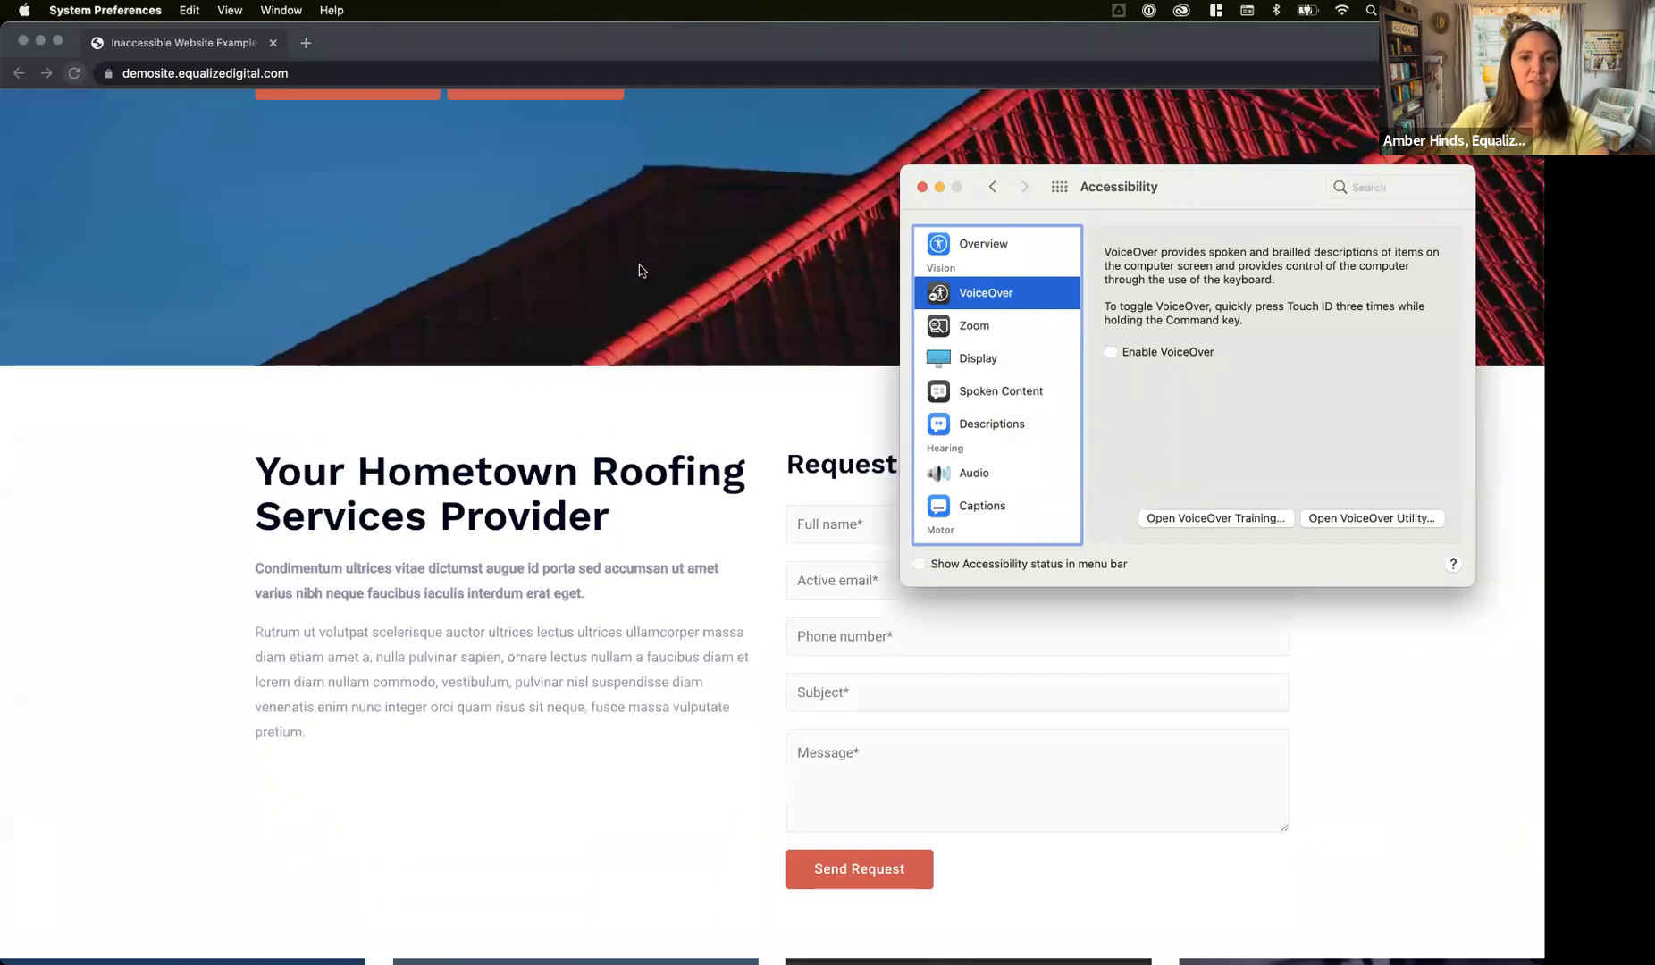
{"action": "scroll", "coordinate": [639, 265], "scroll_direction": "down", "scroll_amount": 1}
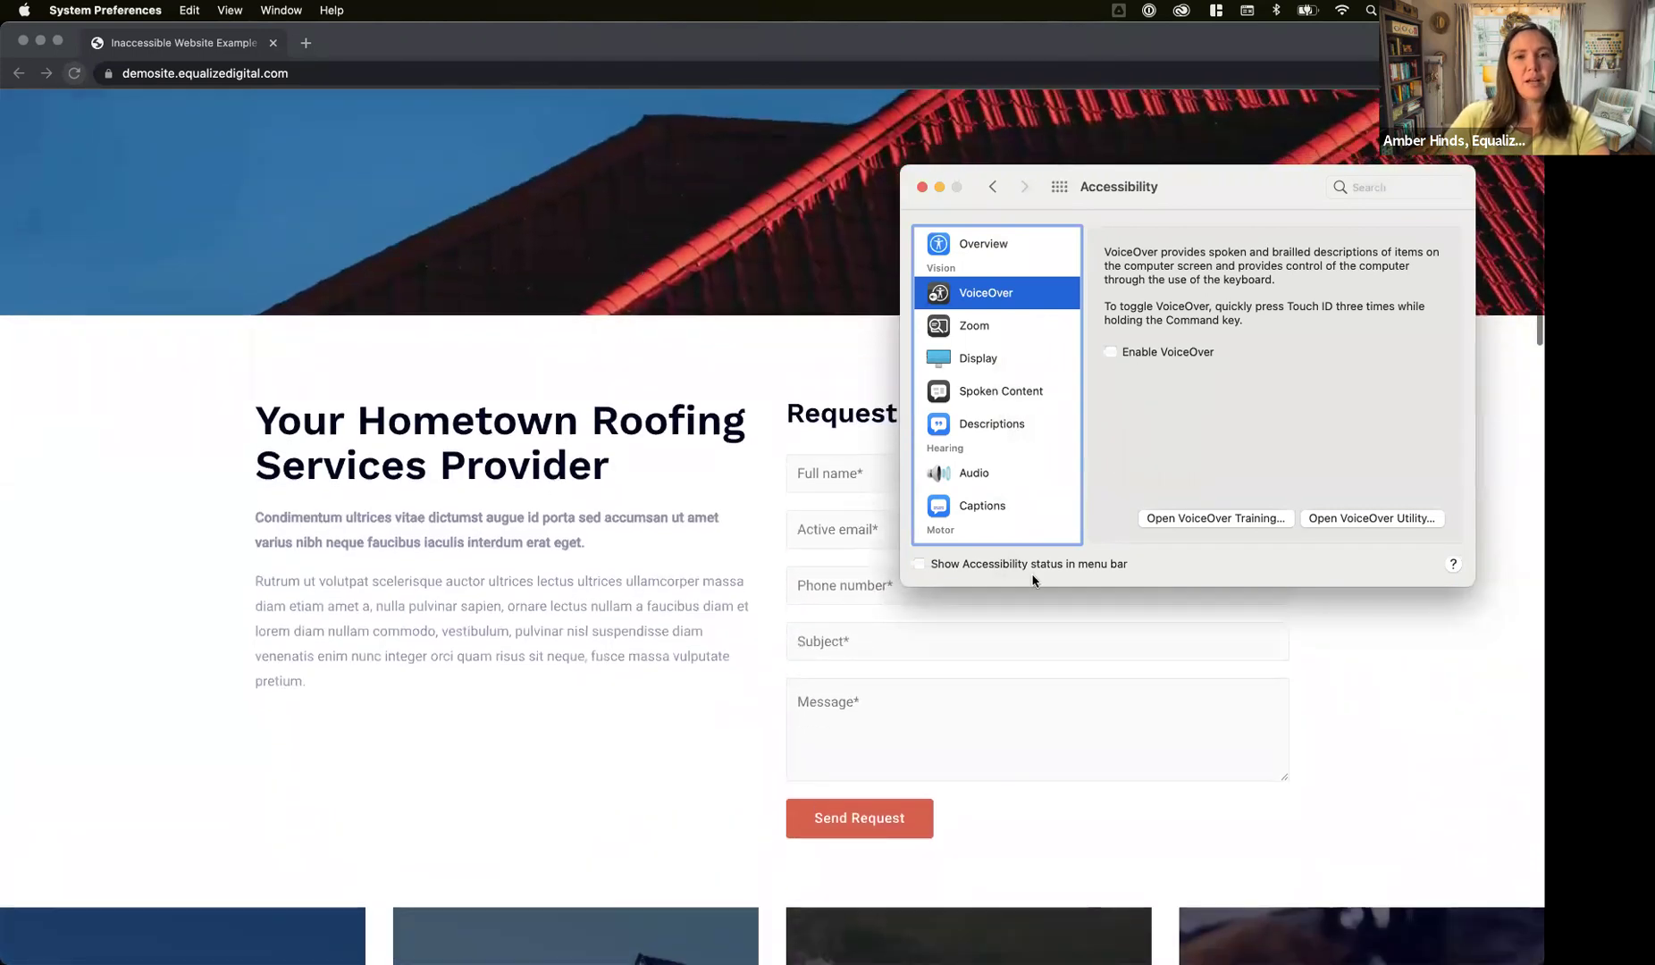
{"action": "left_click", "coordinate": [921, 188]}
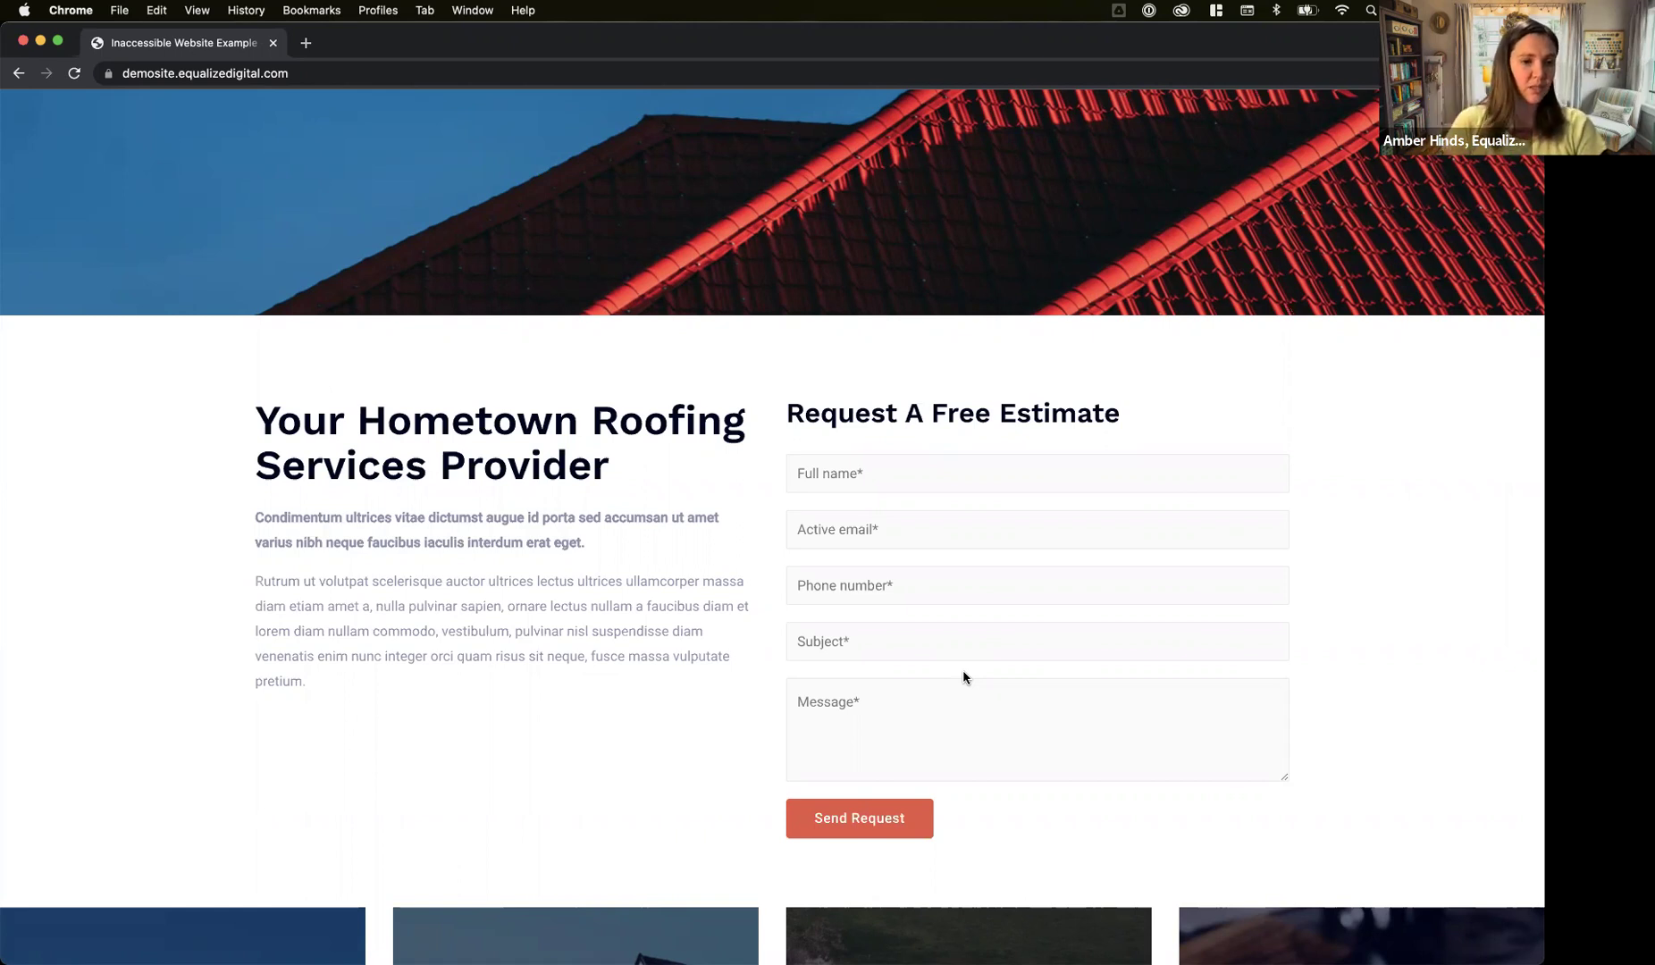
- Minimize the demo homepage's browser window and show the Guidelines + Testing Resources slide in the presentation
{"action": "left_click", "coordinate": [40, 44]}
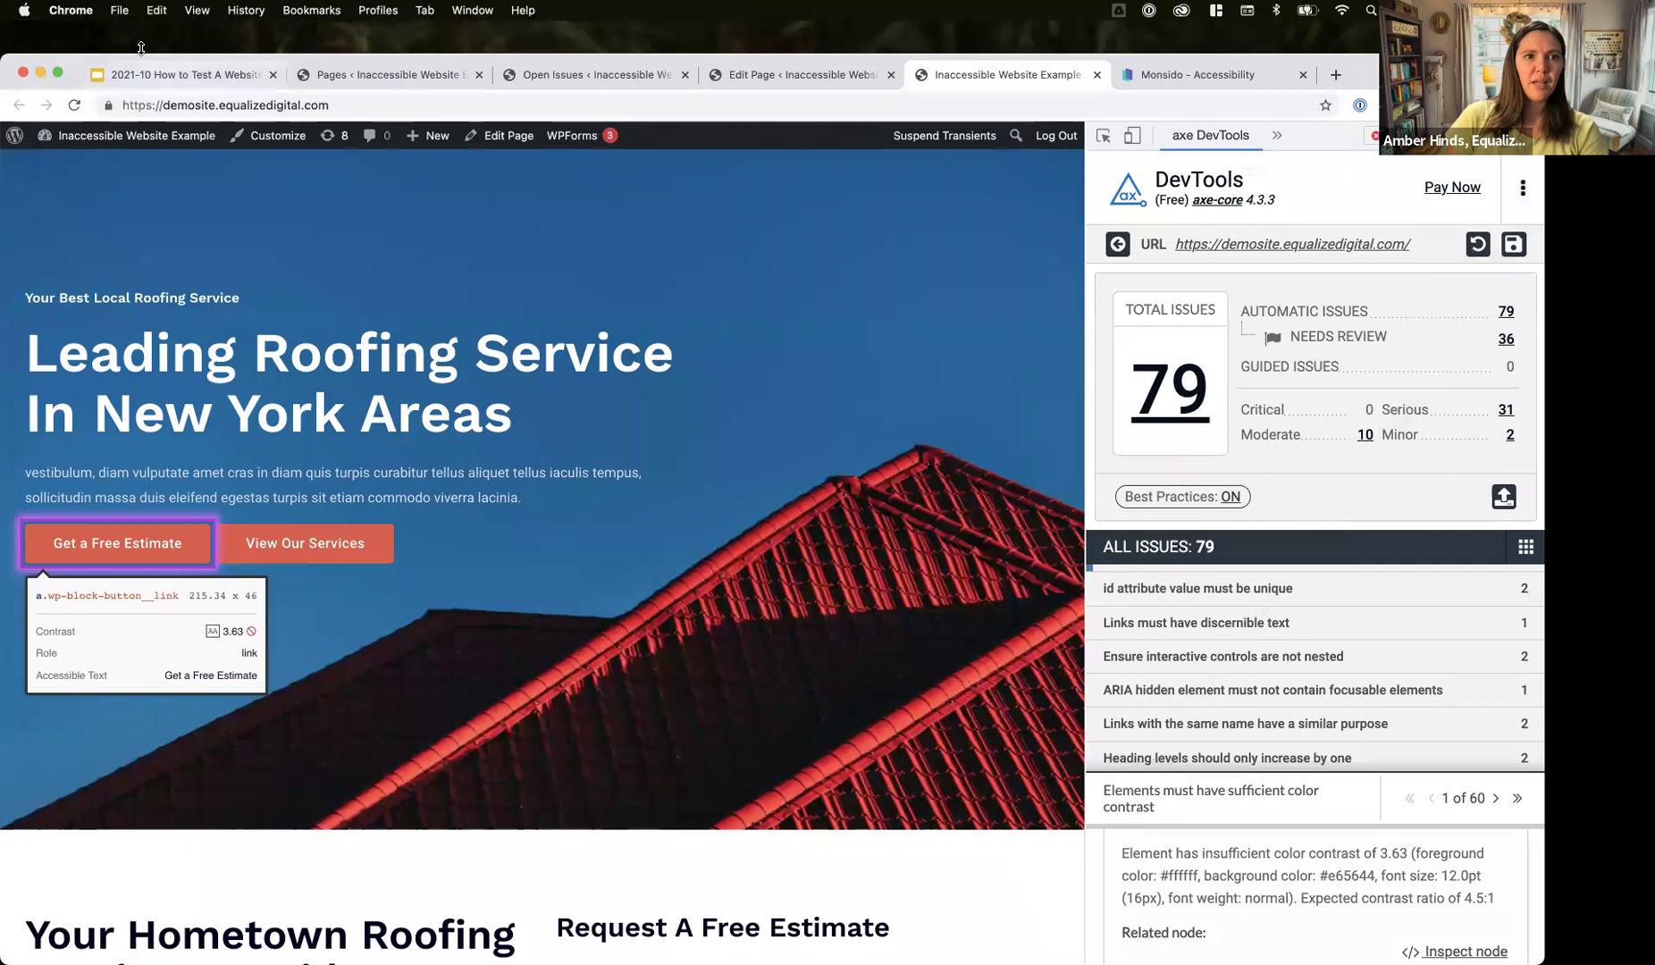
{"action": "left_click", "coordinate": [184, 79]}
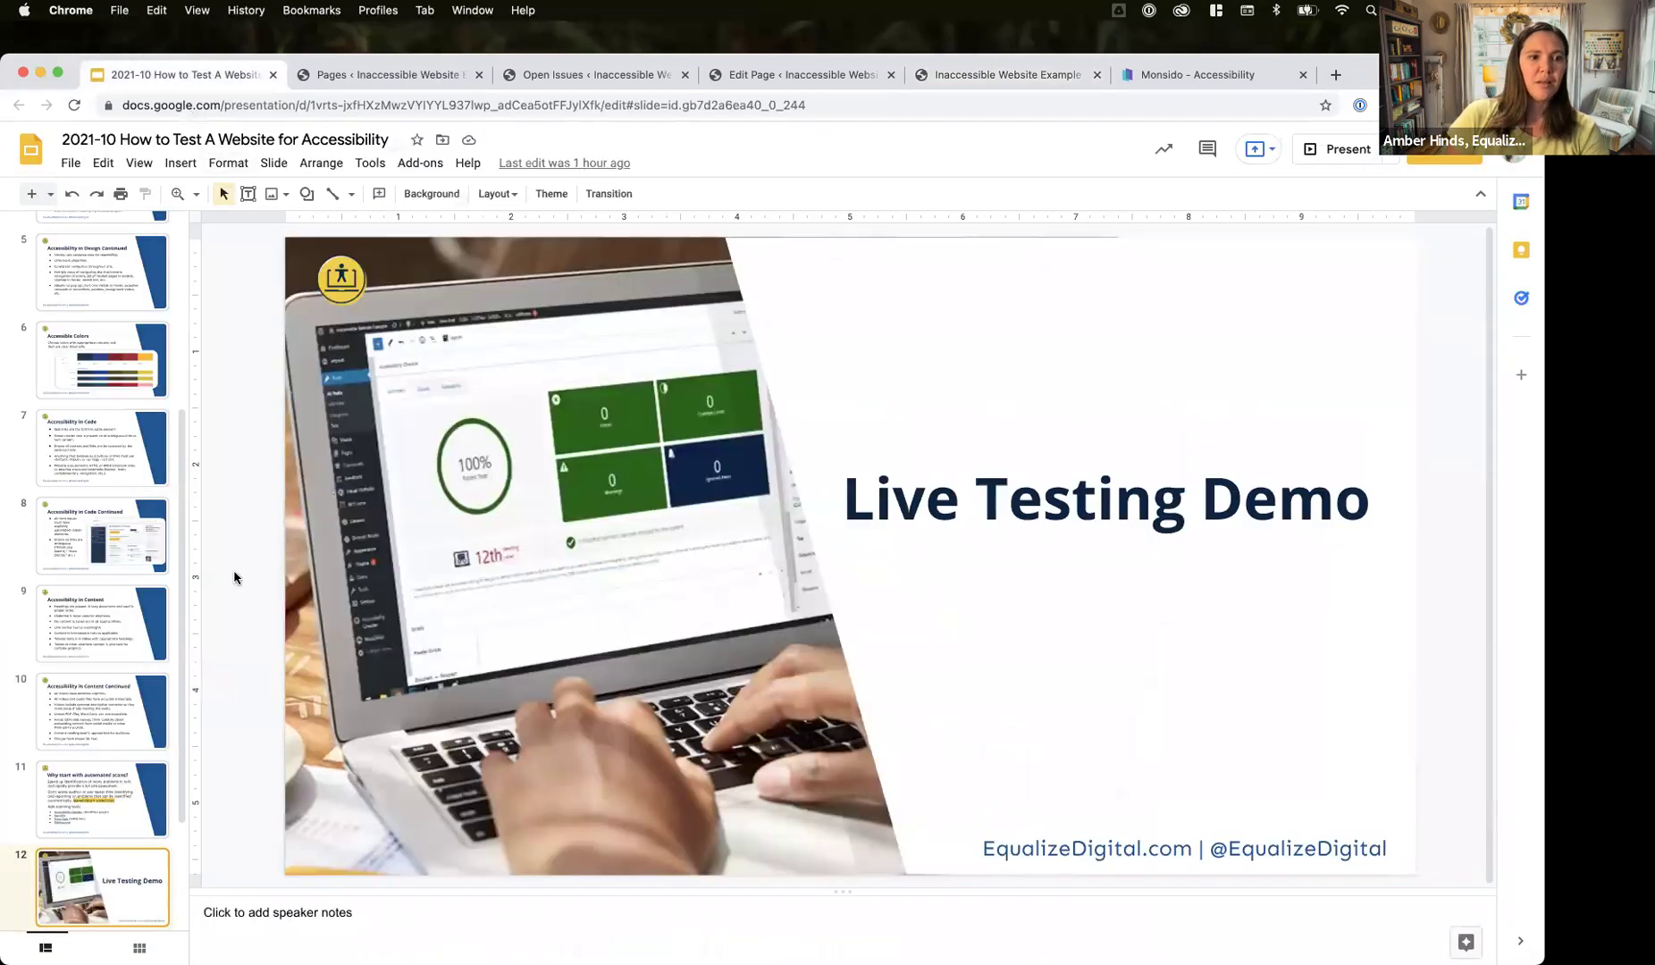
{"action": "scroll", "coordinate": [144, 623], "scroll_direction": "down", "scroll_amount": 3}
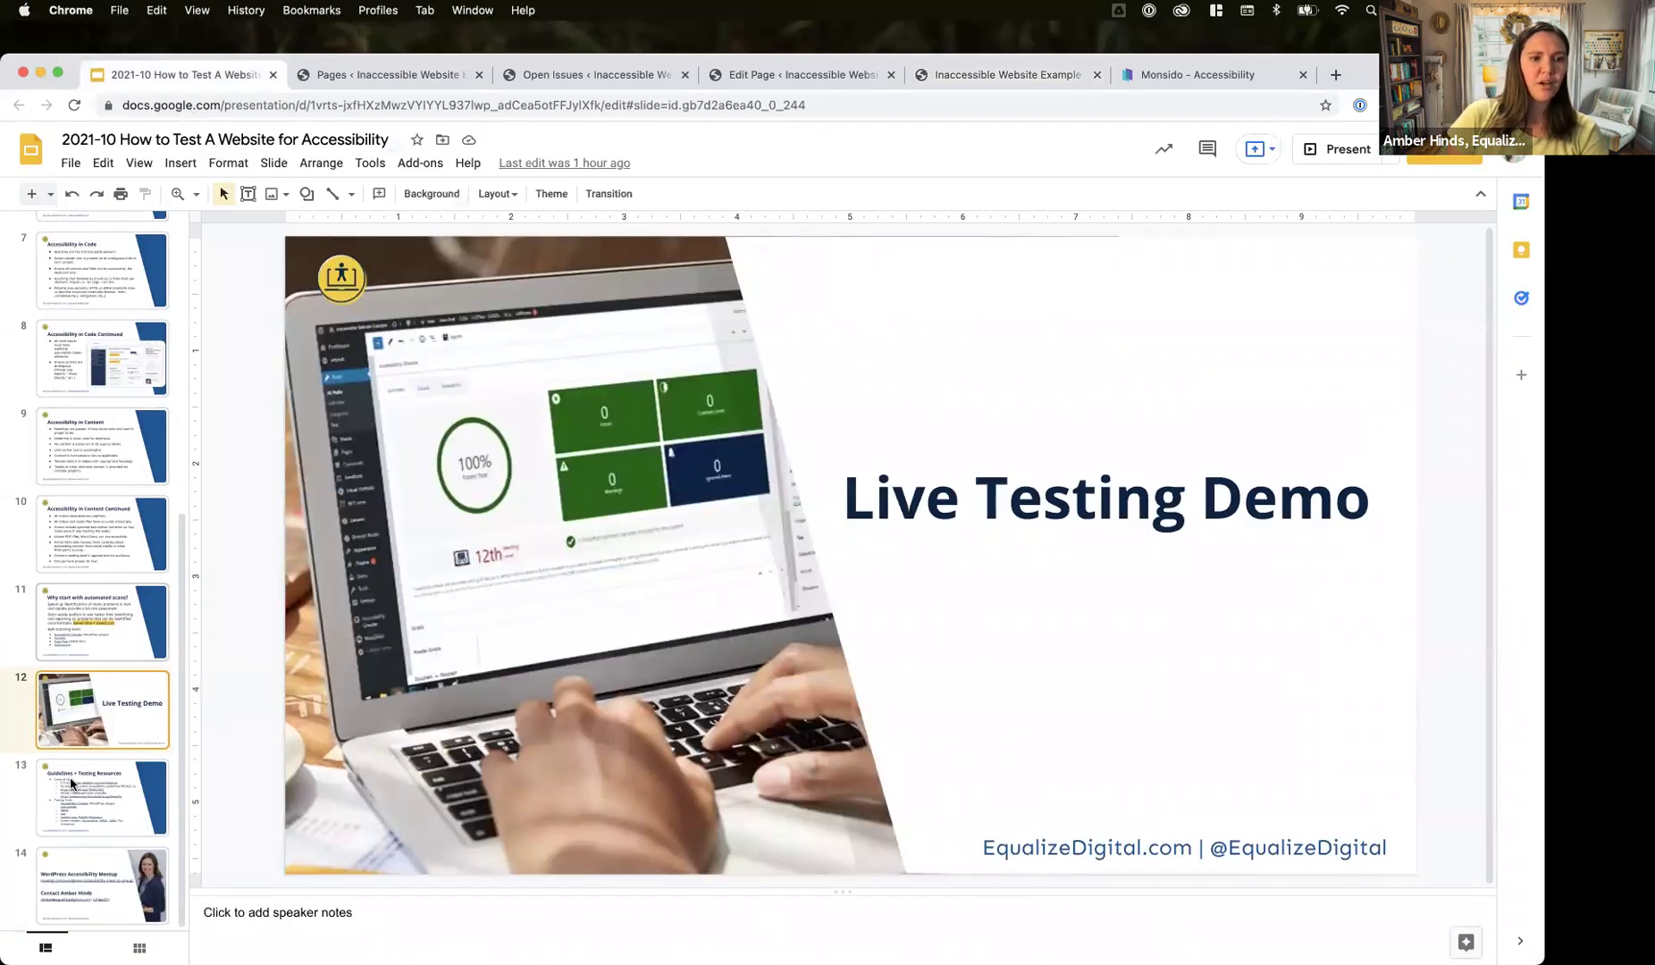
{"action": "left_click", "coordinate": [95, 771]}
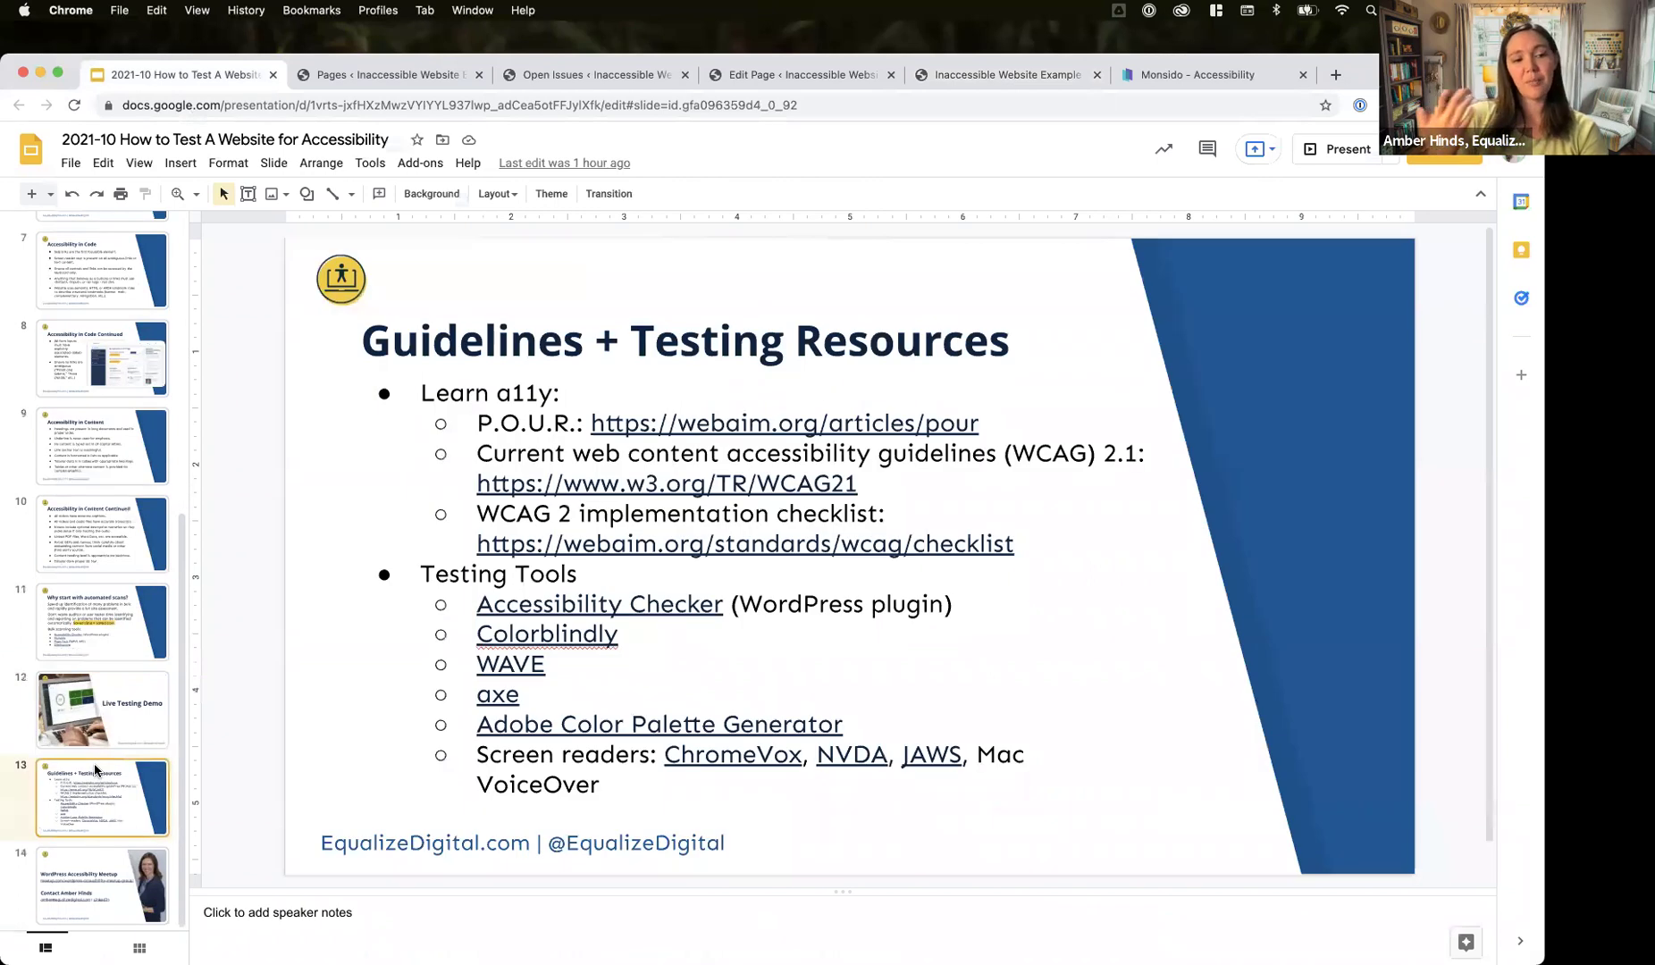